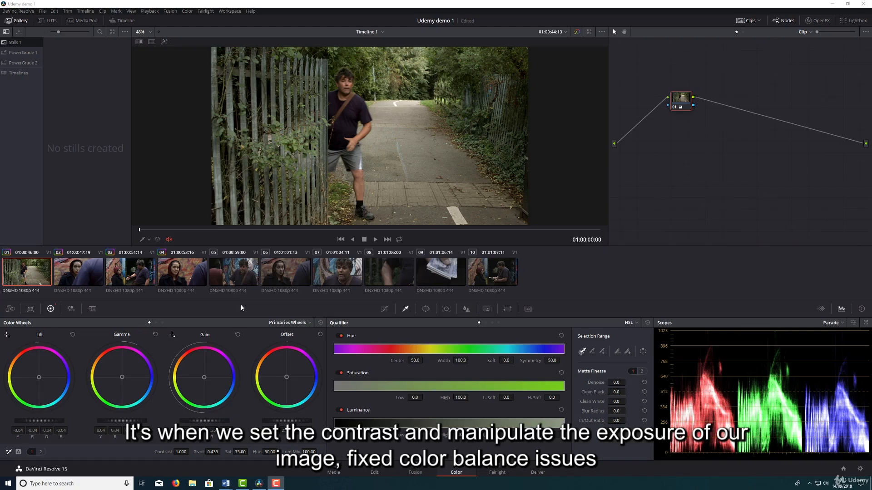
Compare the fence shot with its grade node disabled and enabled.
left_click(672, 147)
key("ctrl+d")
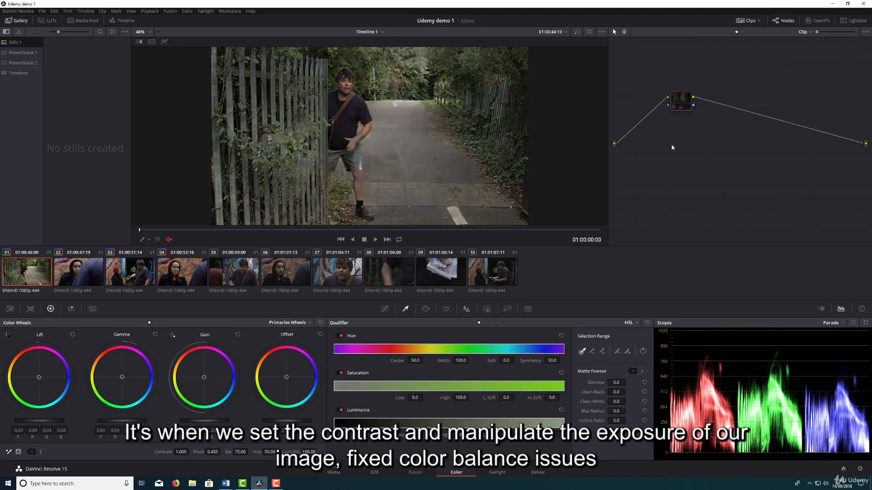
key("ctrl+d")
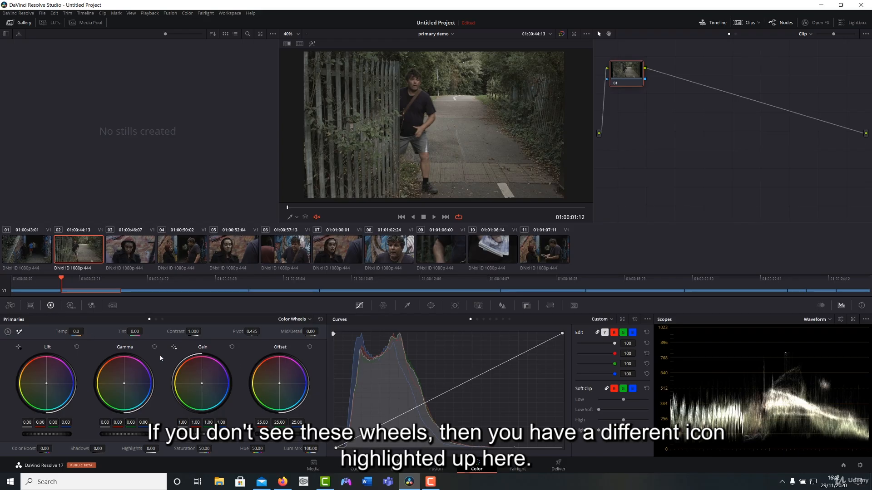
Look through the grading palettes, including Motion Effects and the HDR wheels, and return to the Primaries color wheels.
left_click(10, 305)
left_click(30, 305)
left_click(51, 305)
left_click(70, 305)
left_click(91, 306)
left_click(112, 305)
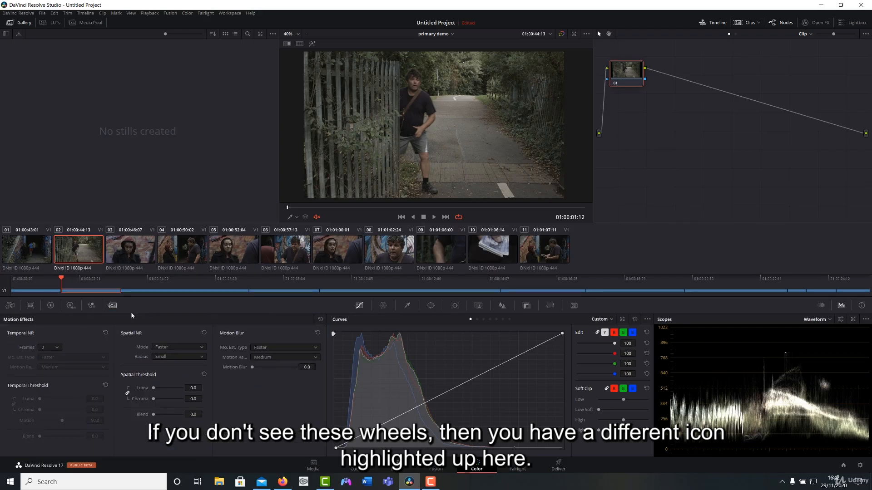
left_click(51, 305)
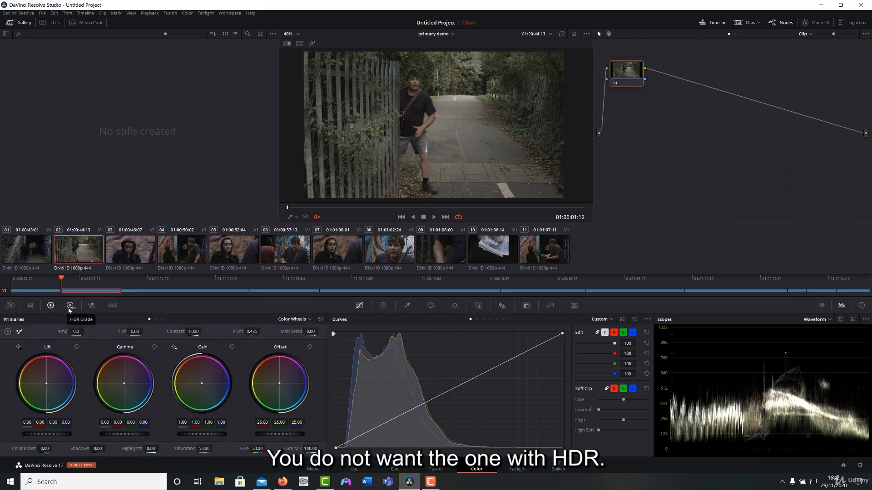
left_click(70, 306)
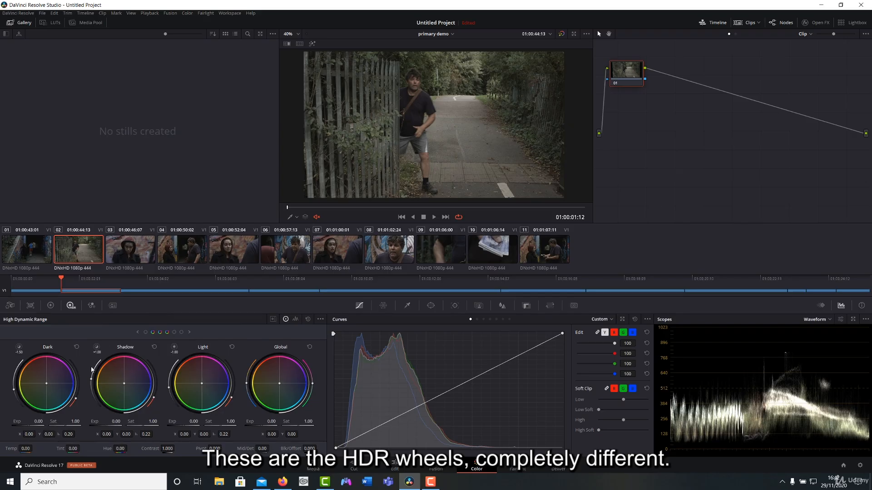
left_click(50, 306)
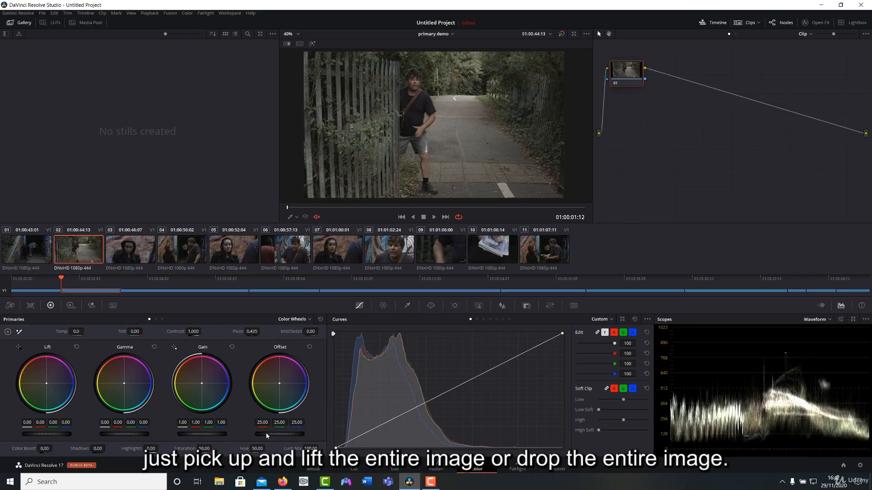
Try shifting the Offset level and lowering Lift to -0.24 on clip 02, resetting each adjustment.
mouse_move(279, 434)
left_mouse_down()
mouse_move(331, 434)
mouse_move(247, 434)
mouse_move(300, 434)
mouse_move(253, 434)
mouse_move(286, 434)
left_mouse_up()
left_click(320, 320)
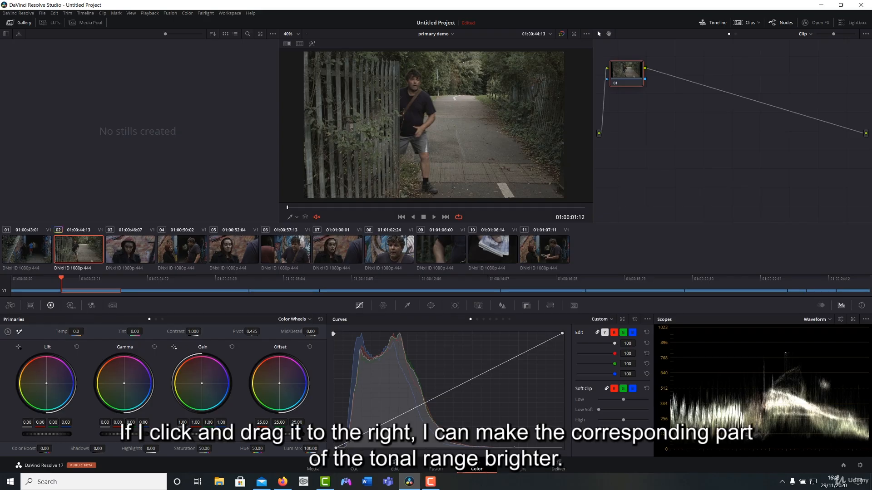
mouse_move(47, 434)
left_mouse_down()
mouse_move(72, 434)
mouse_move(31, 433)
left_mouse_up()
left_click(76, 348)
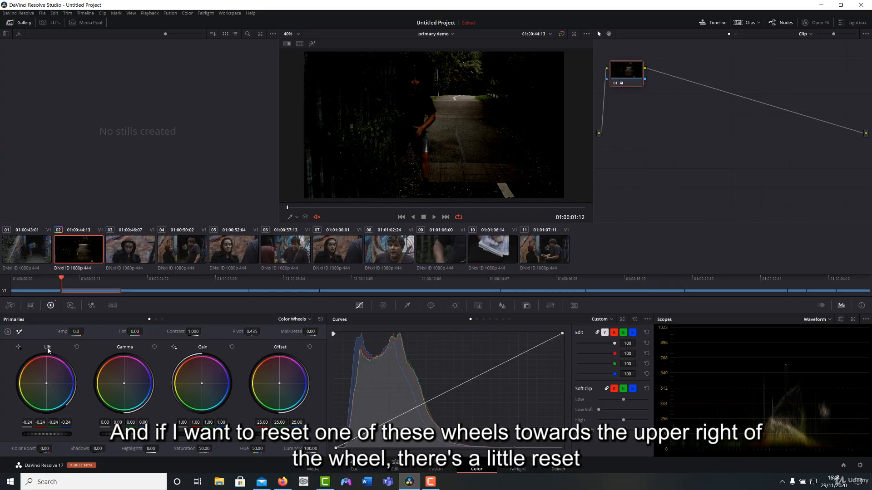
left_click(77, 347)
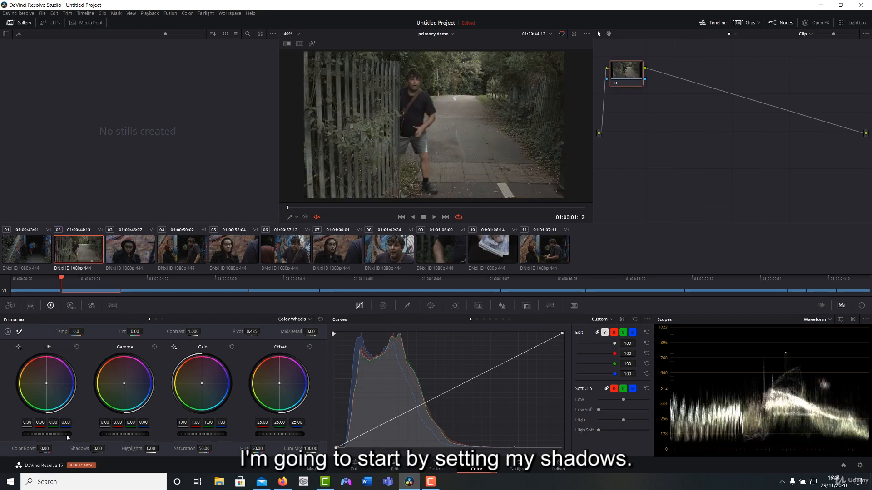
Try lowering the Lift master level to darken the shadows, and reset the Lift wheel.
left_click_drag(67, 432, 54, 432)
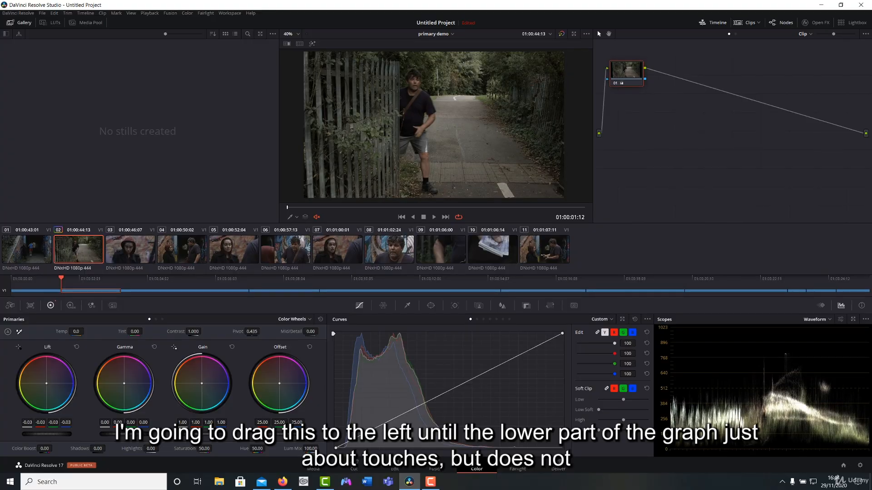
left_click_drag(53, 432, 28, 432)
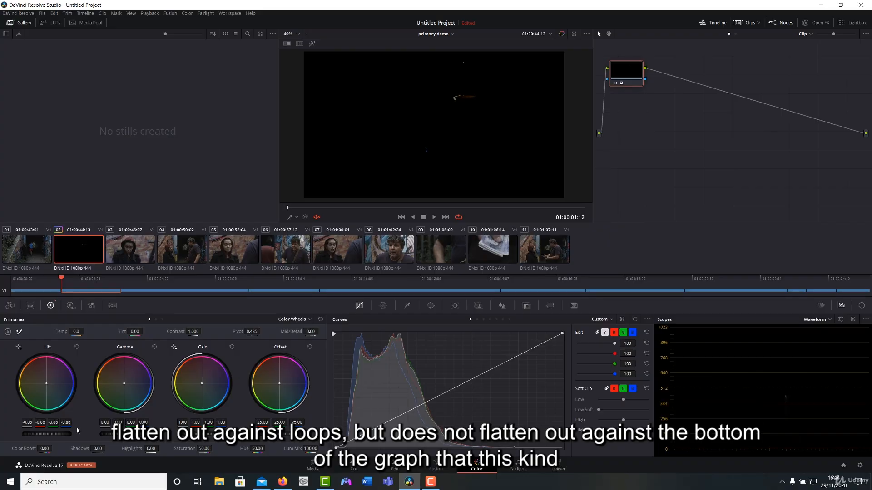
left_click(76, 346)
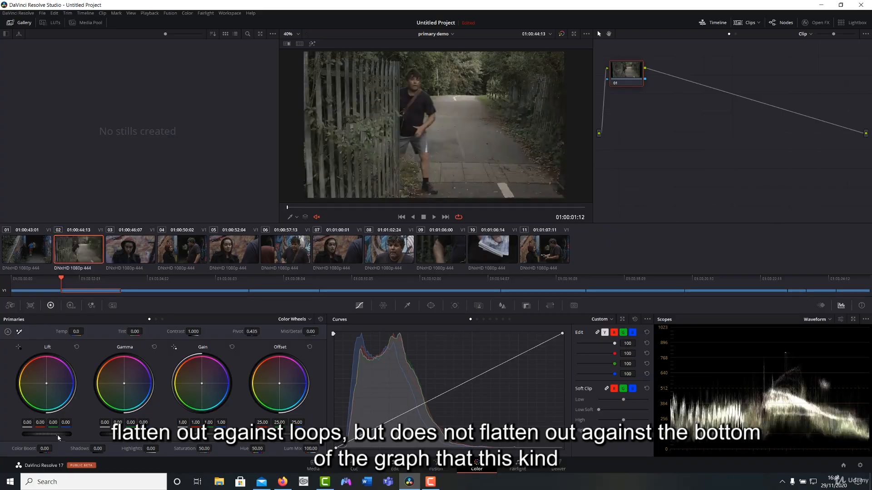
left_click_drag(58, 435, 48, 434)
left_click(78, 348)
left_click(76, 347)
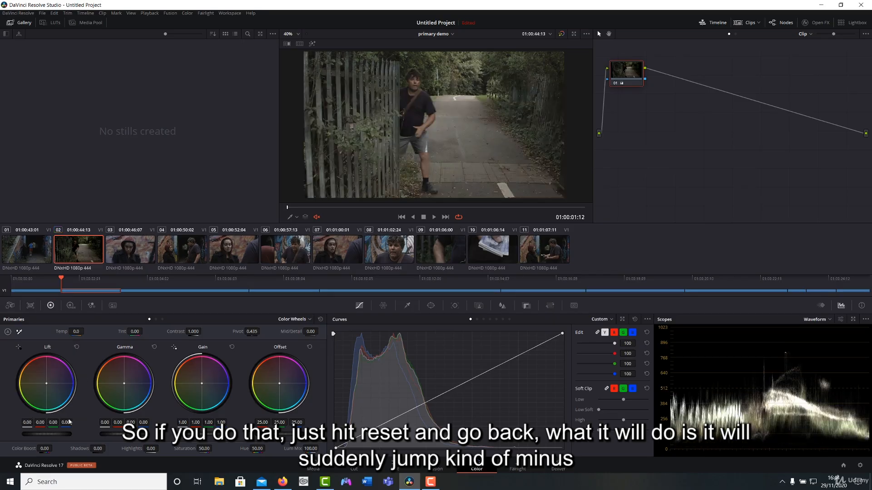
Lower the Lift master level to -0.03 so the waveform's shadows sit near the bottom of the graph.
left_click_drag(57, 434, 55, 434)
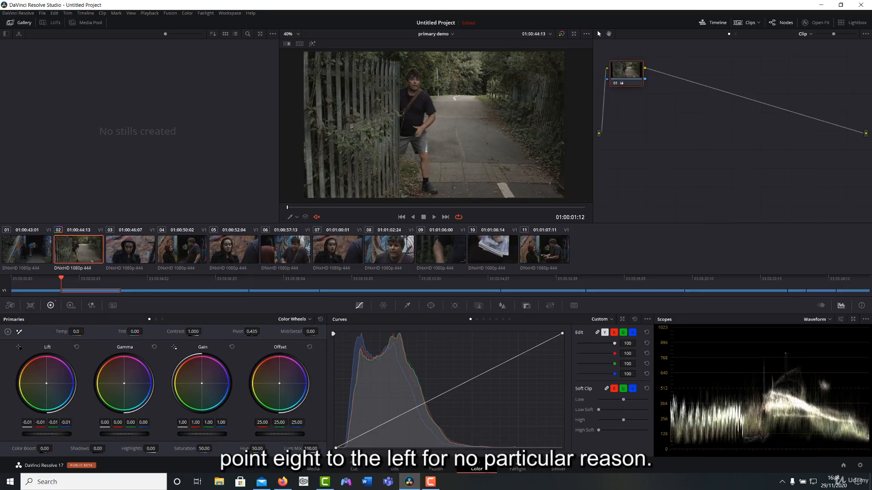
left_click_drag(60, 433, 56, 434)
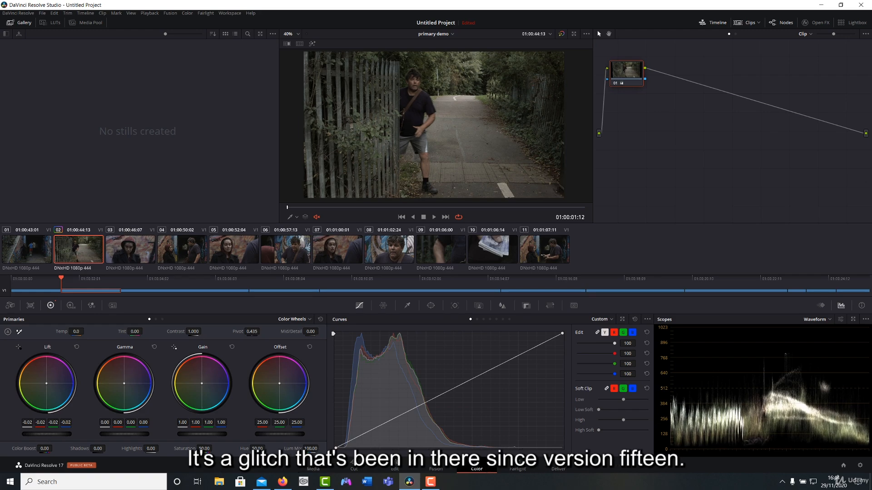
left_click_drag(56, 433, 48, 434)
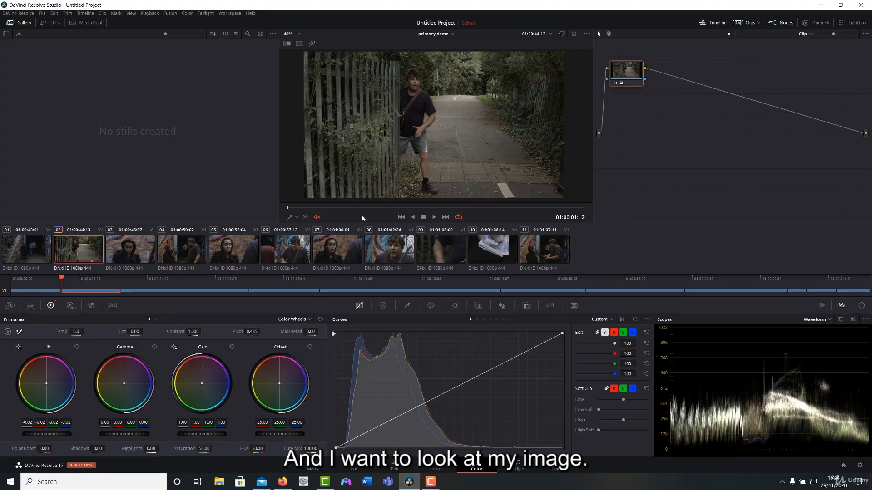
left_click_drag(65, 436, 50, 436)
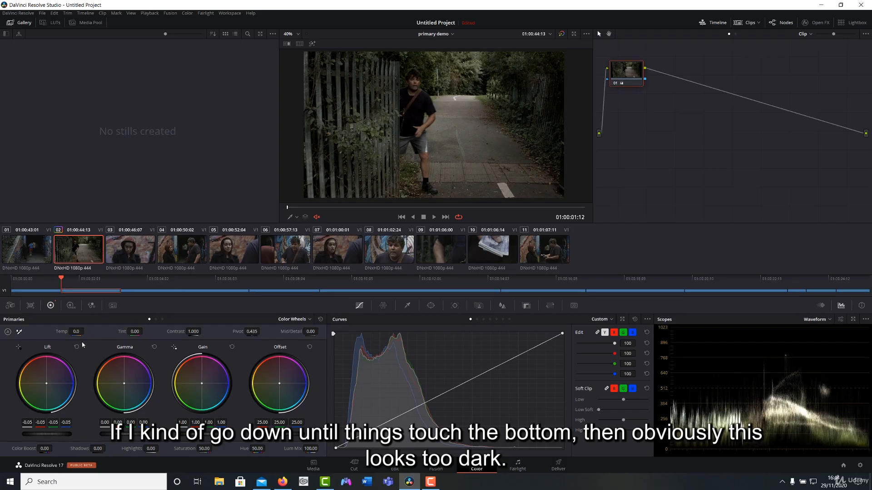
left_click_drag(47, 434, 53, 434)
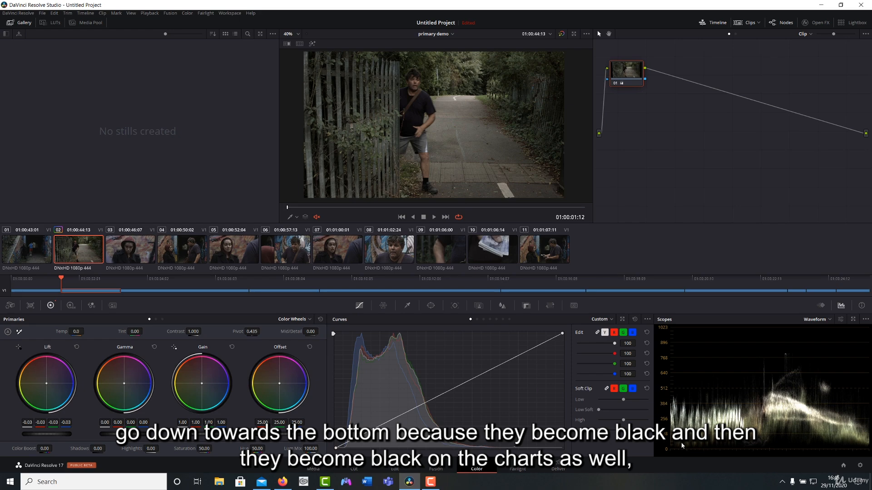
Set the Lift master level to -0.02 with the waveform's Colorize option temporarily turned off.
left_click(840, 320)
left_click(798, 347)
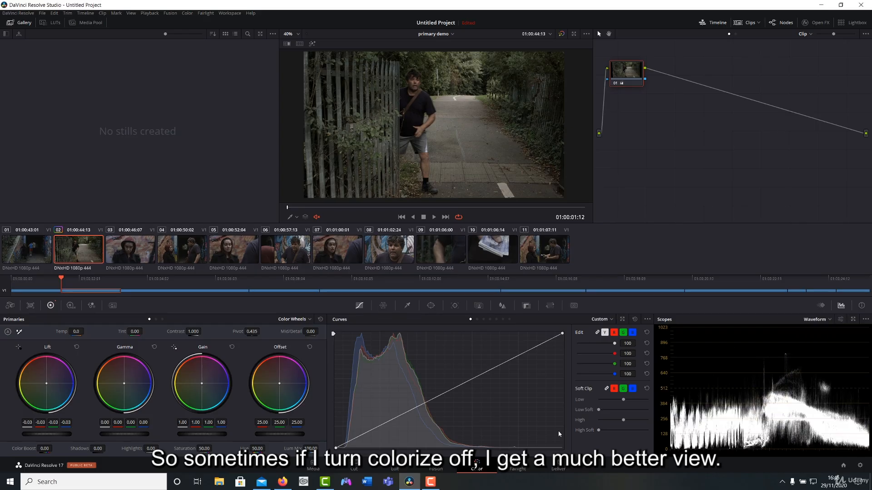
left_click_drag(60, 434, 65, 434)
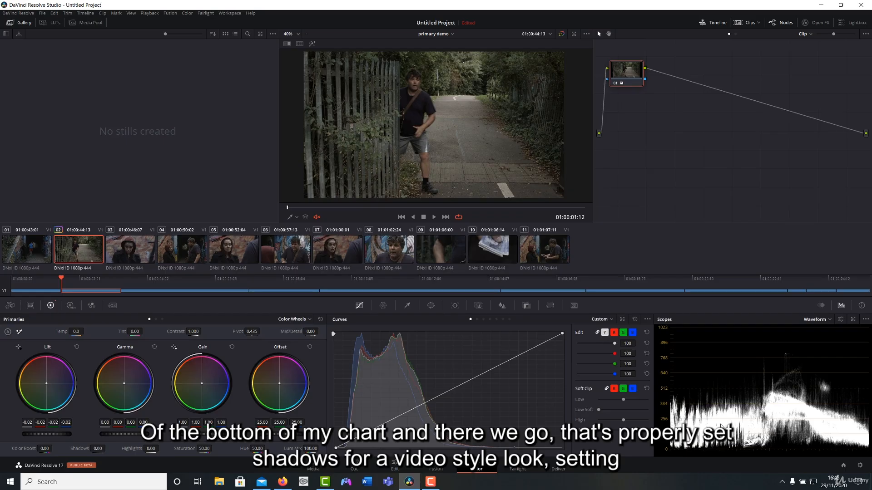
left_click(842, 320)
left_click(797, 347)
left_click(749, 352)
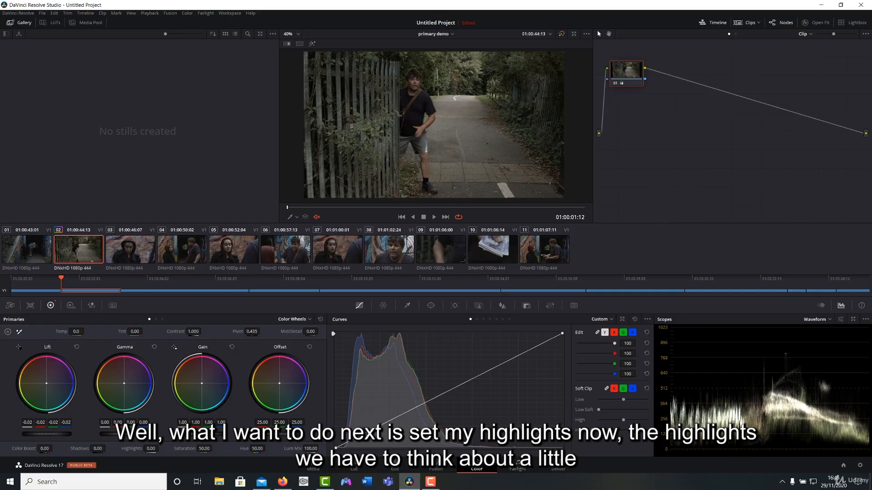
Raise the Gain master level to 1.30 to brighten the shot's highlights.
left_click_drag(202, 434, 235, 434)
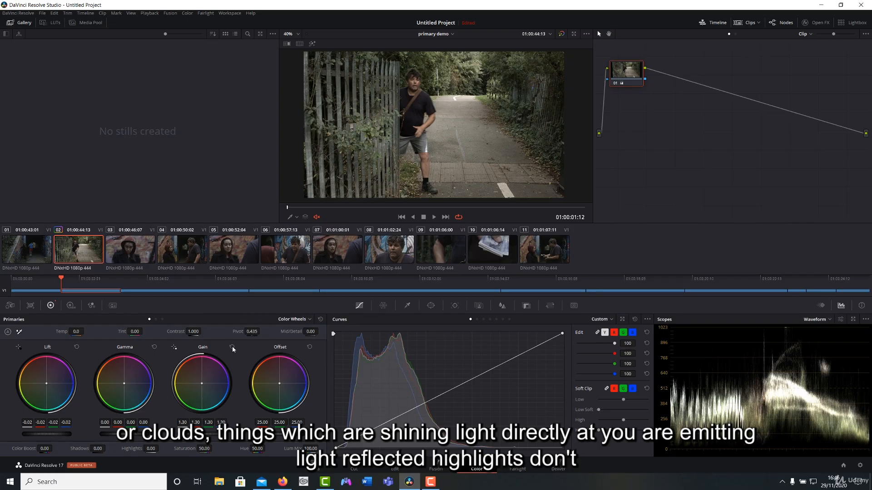
mouse_move(211, 442)
left_mouse_down()
mouse_move(203, 442)
mouse_move(211, 434)
left_mouse_up()
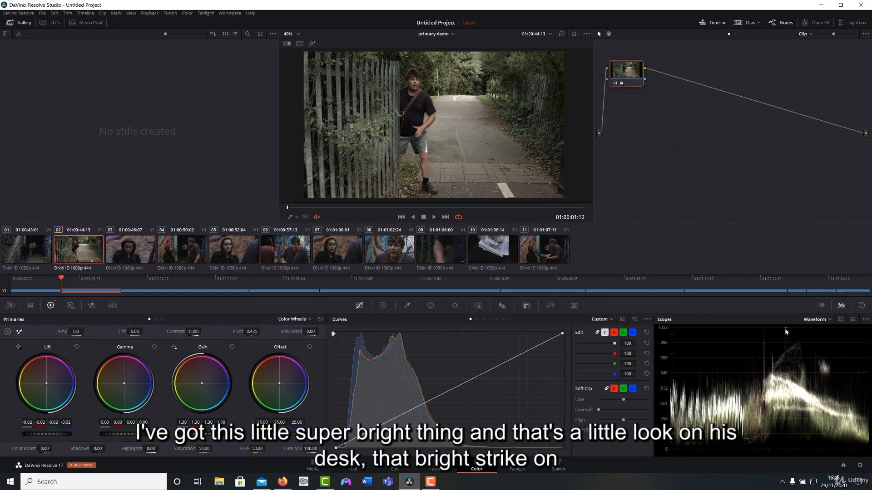
left_click_drag(436, 142, 437, 137)
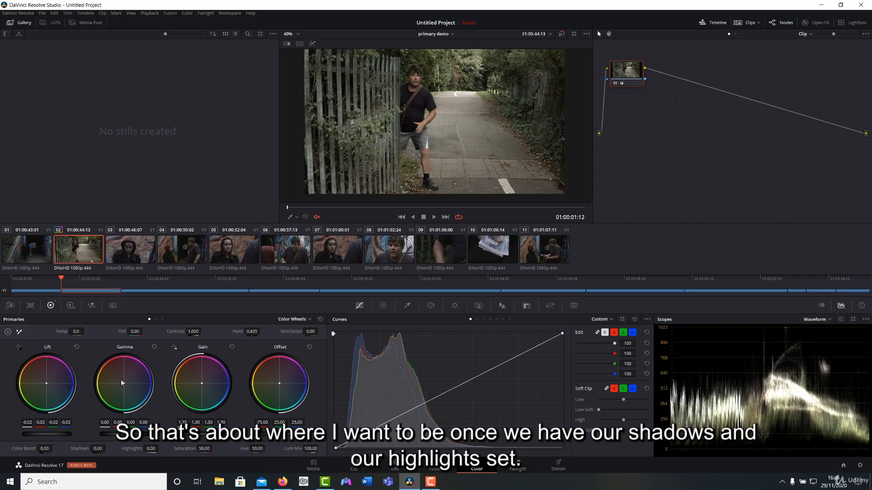
Raise Gamma to 0.04 for the midtones and fine-tune Lift to -0.03 and Gain to 1.29.
mouse_move(124, 434)
left_mouse_down()
mouse_move(134, 434)
mouse_move(117, 435)
left_mouse_up()
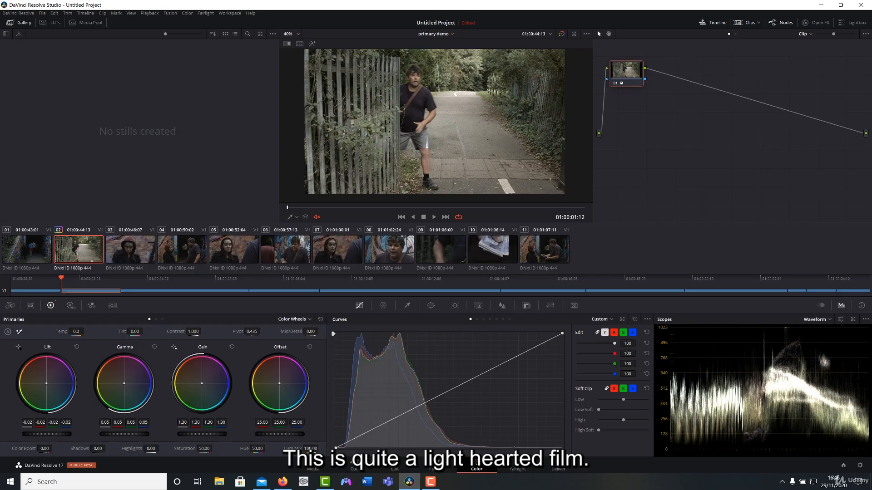
left_click_drag(47, 434, 45, 434)
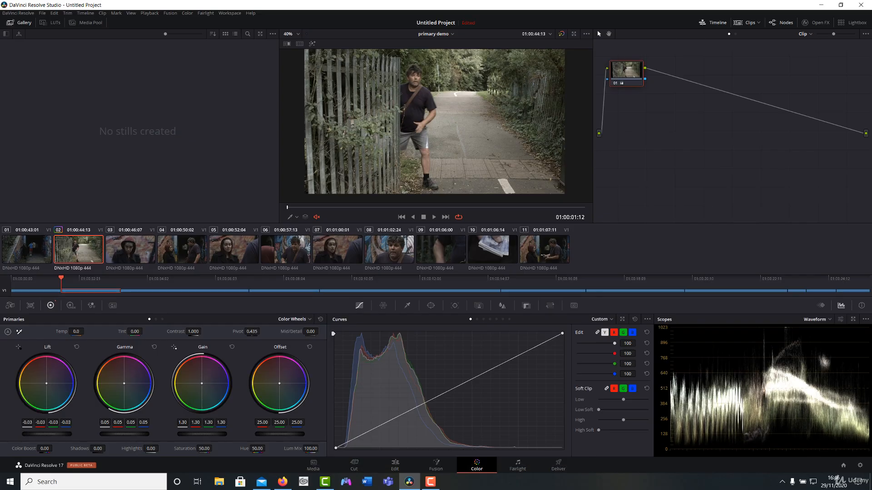
left_click_drag(125, 434, 123, 435)
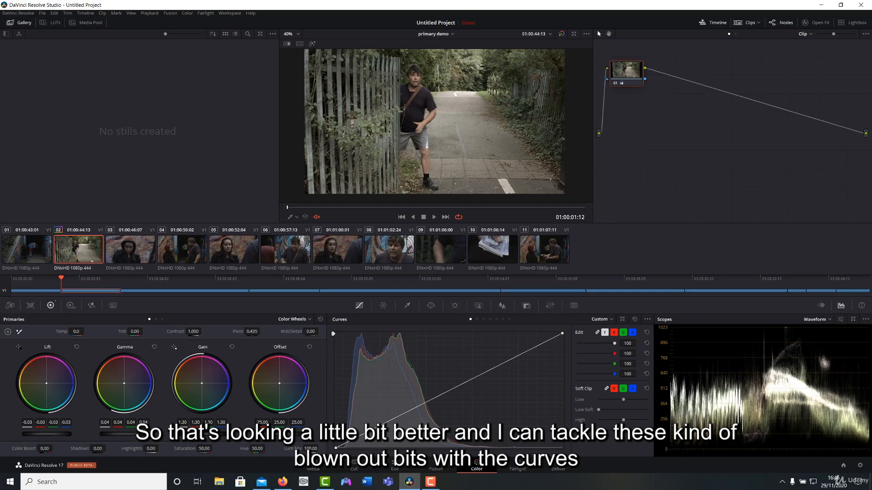
left_click_drag(201, 434, 201, 434)
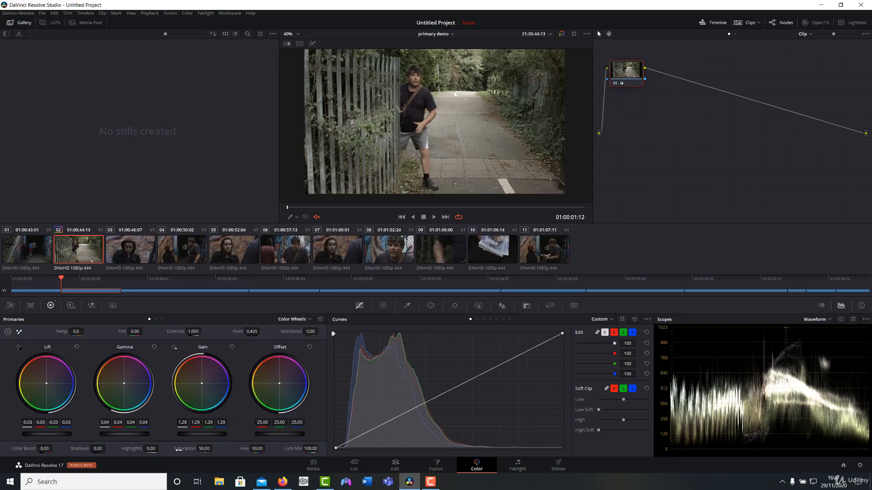
Increase the shot's Saturation to 75.40.
left_click_drag(179, 449, 214, 448)
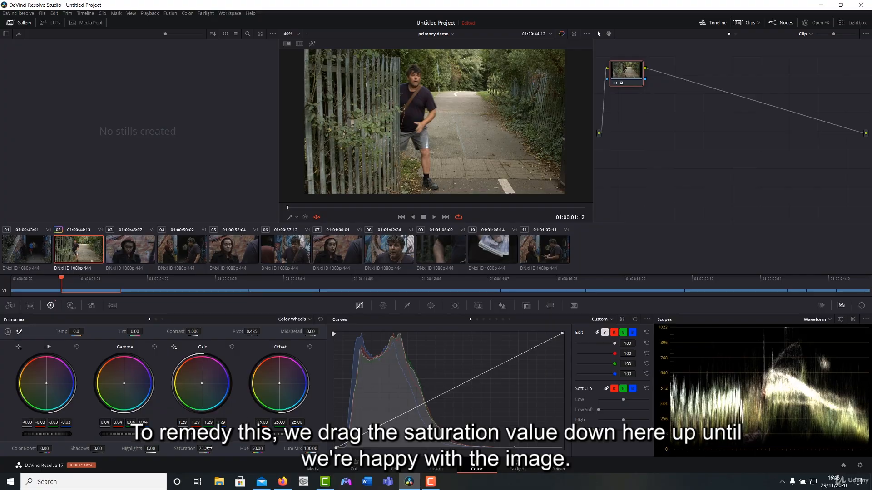
left_click_drag(209, 448, 204, 449)
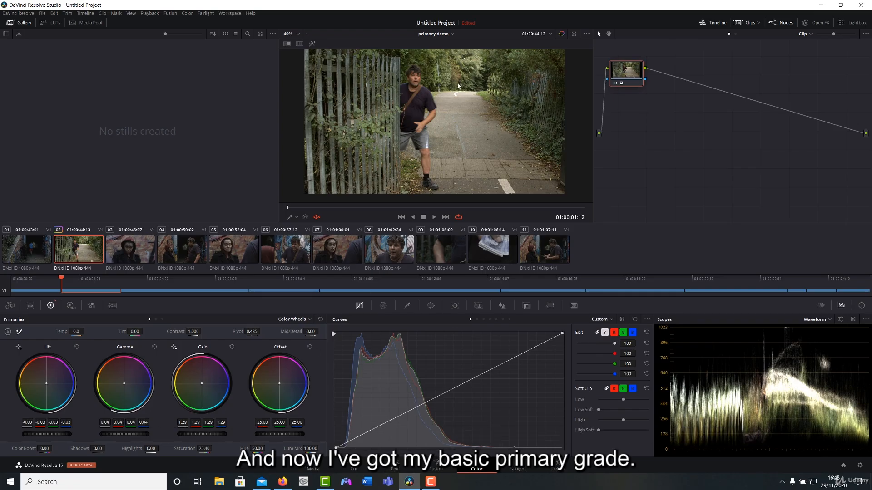
Compare the shot before and after grading by toggling node 01 and bypassing the grade.
left_click_drag(622, 75, 624, 80)
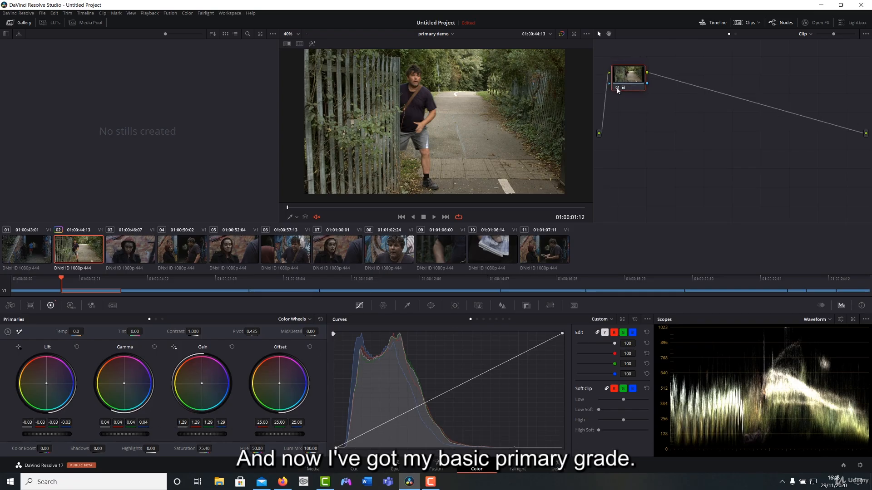
left_click(617, 88)
left_click(617, 88)
left_click(617, 89)
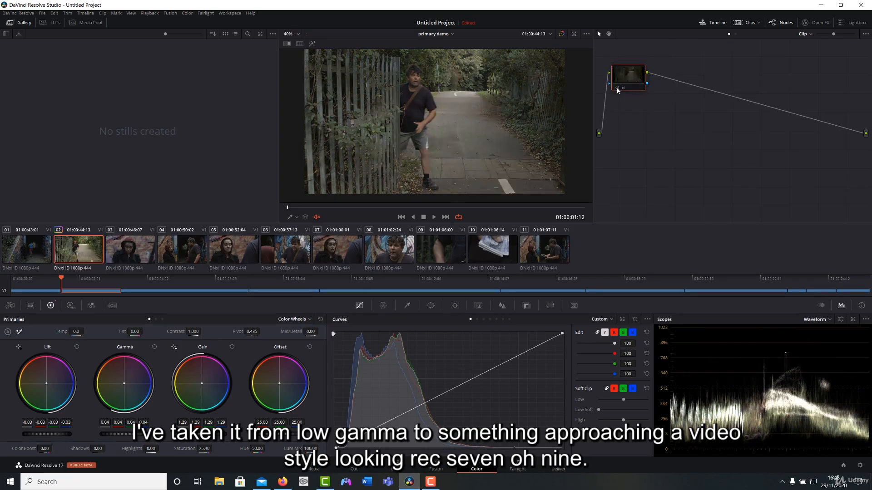
left_click(617, 88)
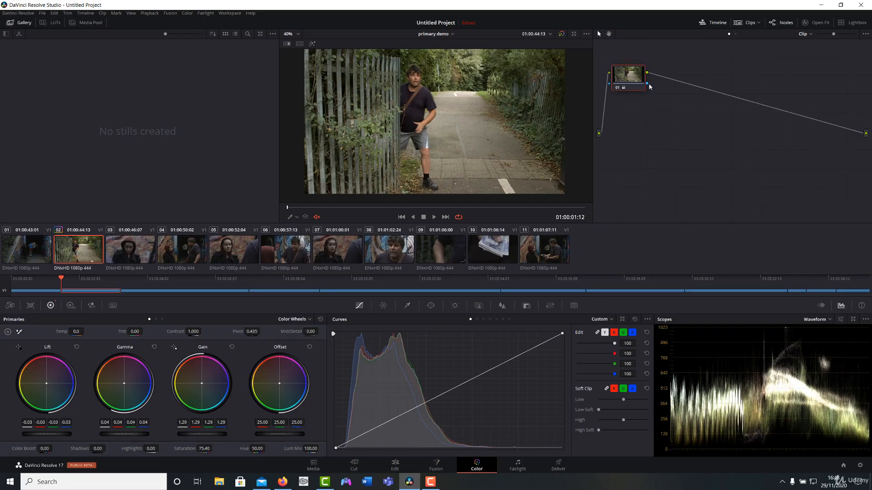
key("alt+d")
key("alt+d")
key("alt+d")
key("alt+d")
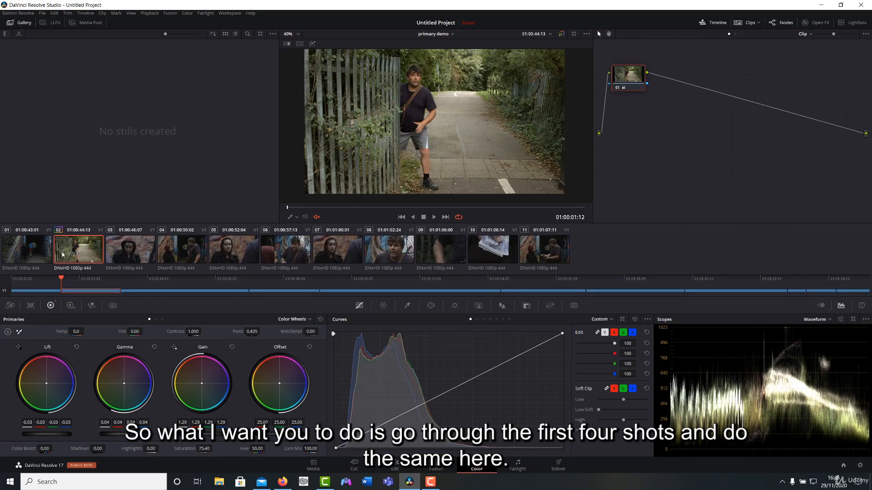
On the first shot, try Lift at -0.03 to crush the shadows, reset the wheel and set Lift to -0.01.
key("Up")
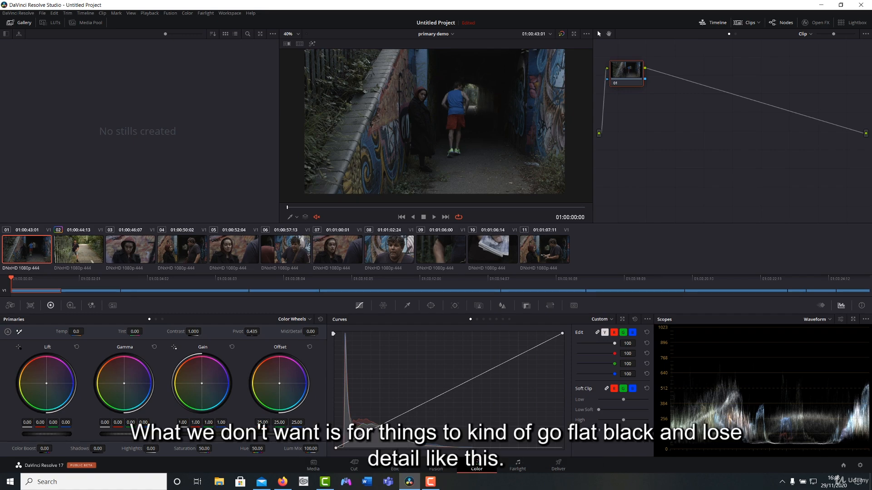
left_click_drag(67, 429, 58, 430)
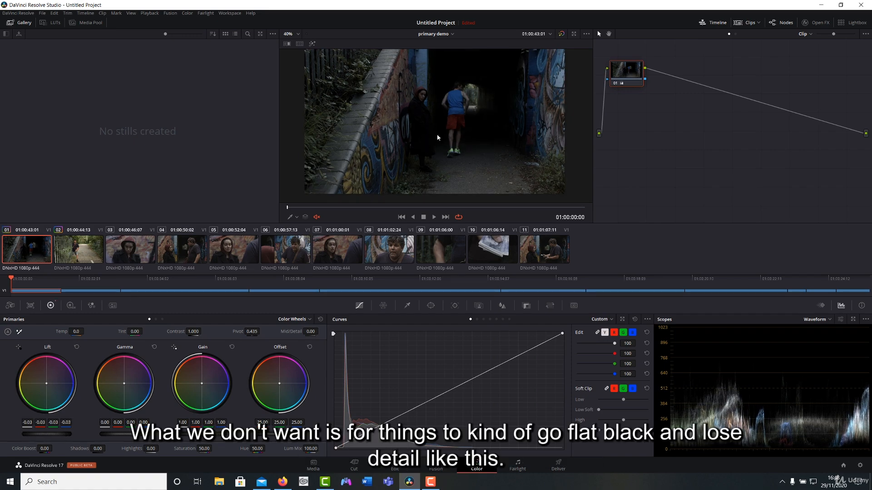
left_click_drag(449, 90, 429, 108)
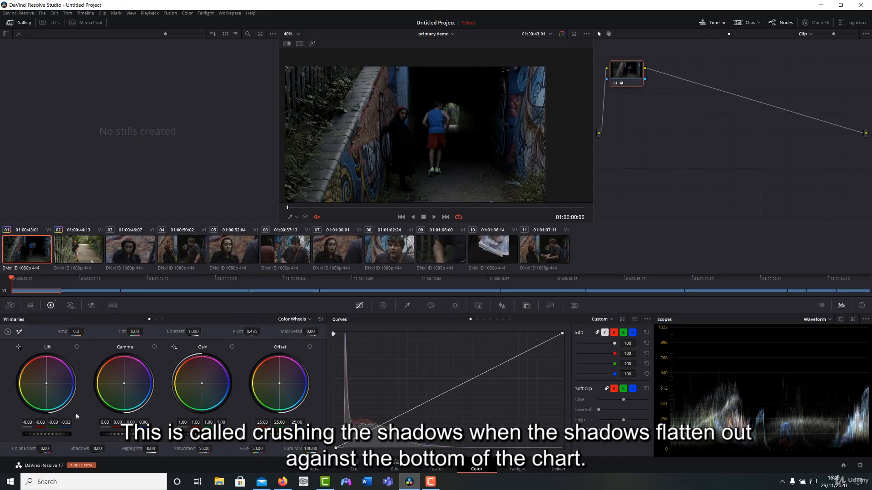
left_click_drag(65, 433, 60, 434)
left_click(77, 347)
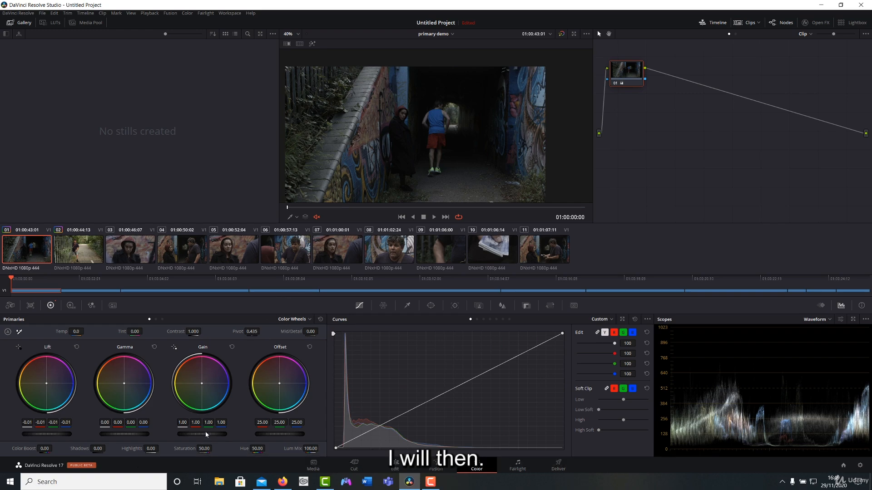
Raise the first shot's Gain to 1.24 and Gamma to 0.04, and lower Lift to -0.02.
left_click_drag(202, 434, 222, 434)
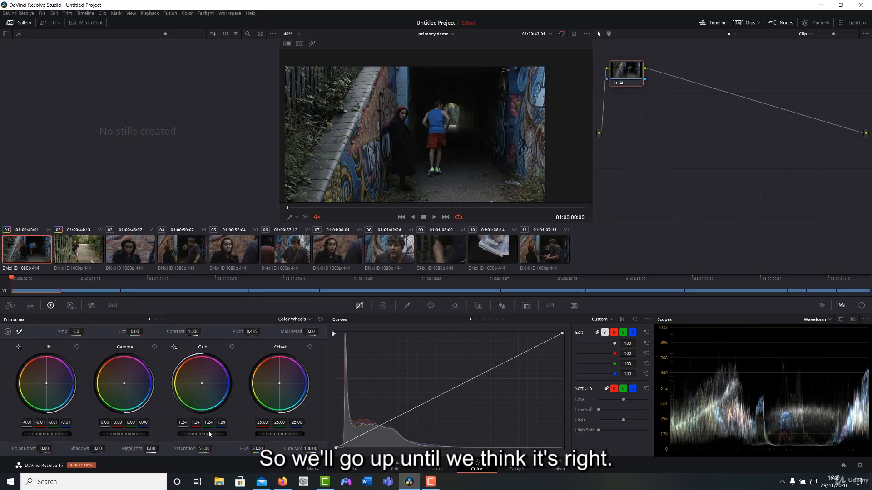
left_click_drag(109, 435, 112, 435)
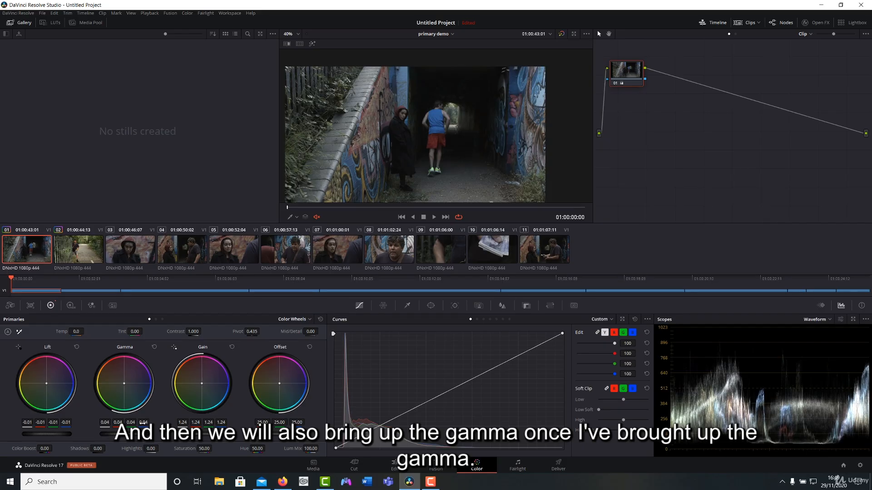
left_click_drag(59, 434, 56, 434)
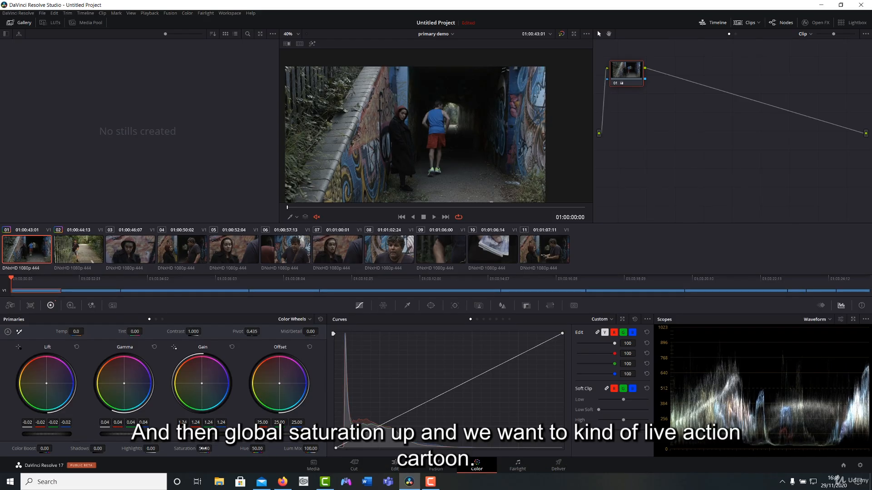
Increase the first shot's Saturation to 68.60 and inspect the image in the viewer.
left_click_drag(204, 448, 214, 449)
left_click_drag(432, 103, 432, 128)
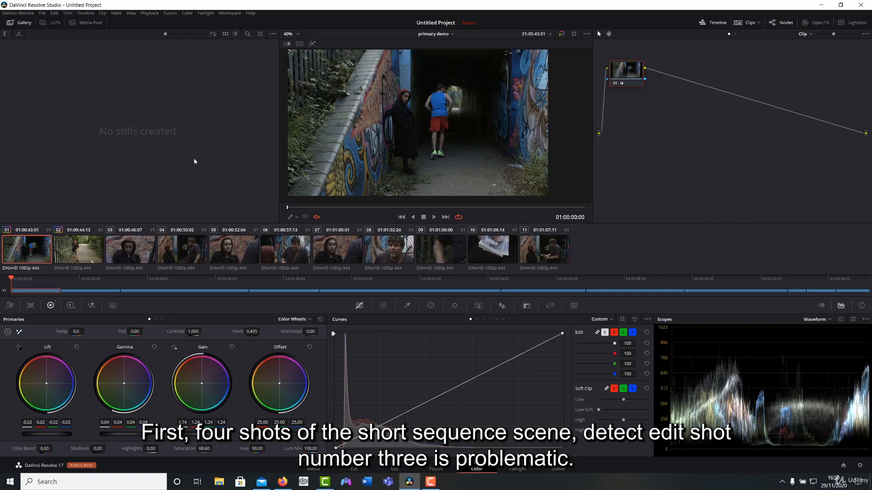
Compare the third shot with the graded first and second shots for differences in color balance.
left_click(139, 249)
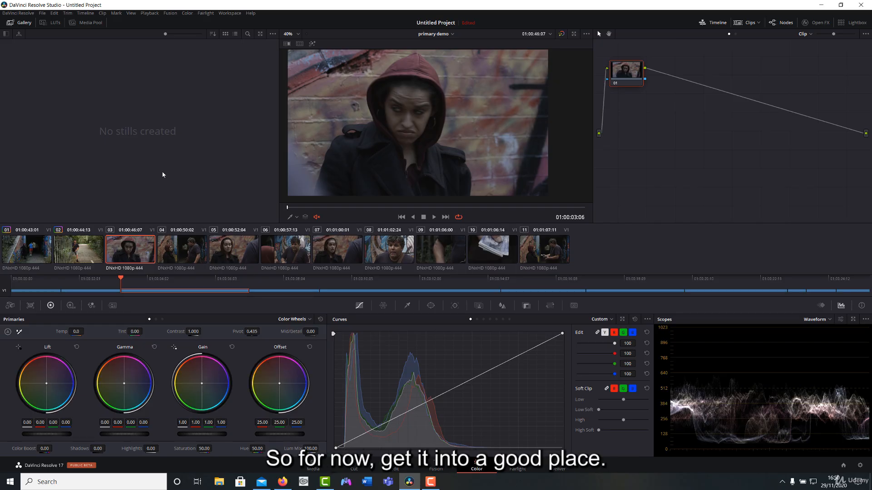
left_click(93, 253)
left_click(38, 255)
left_click(81, 257)
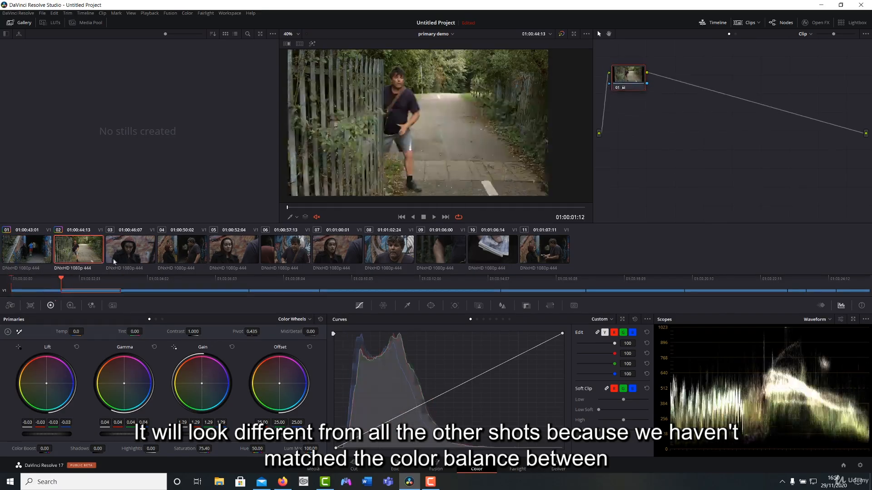
left_click(127, 249)
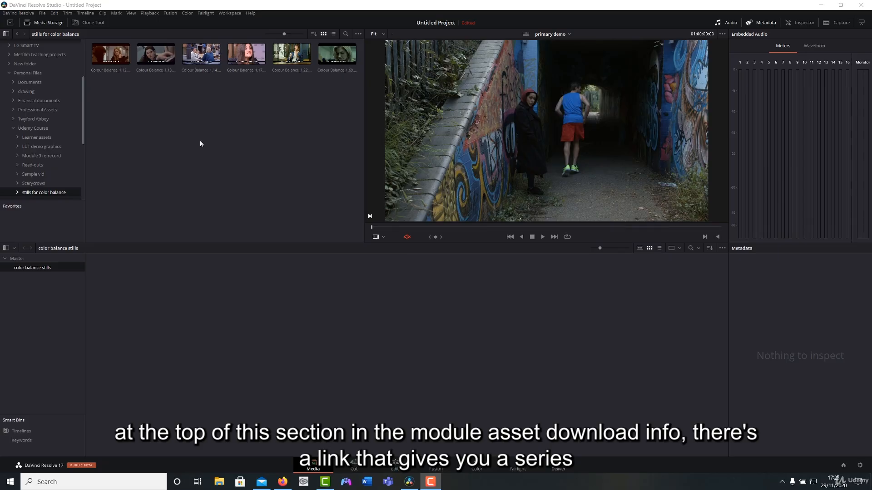
Preview several Colour Balance stills in the stills for color balance folder to examine their color casts.
left_click(169, 55)
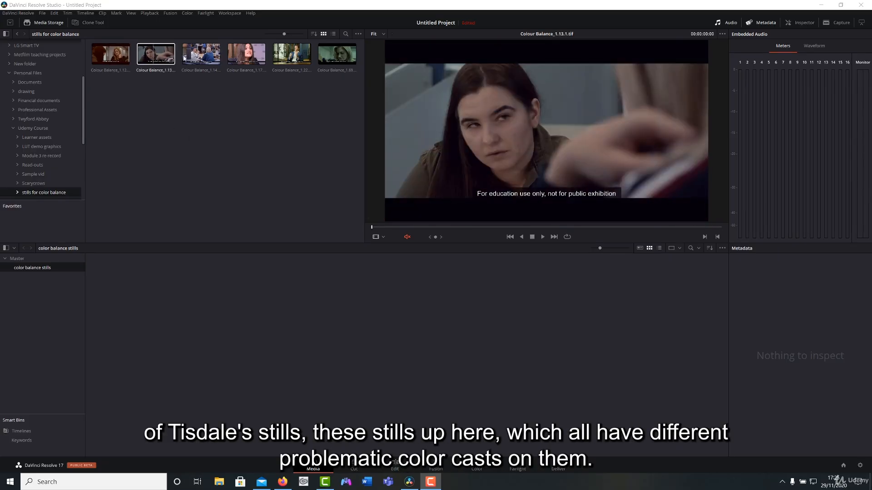
left_click(296, 50)
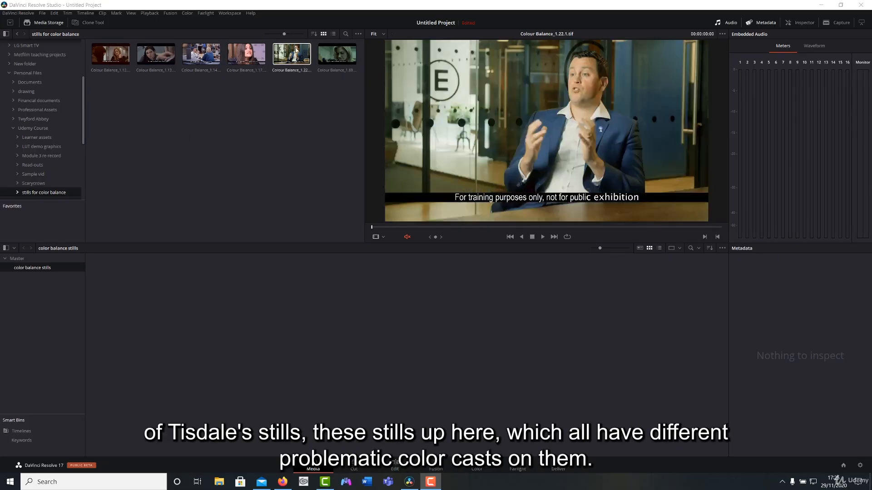
left_click(335, 54)
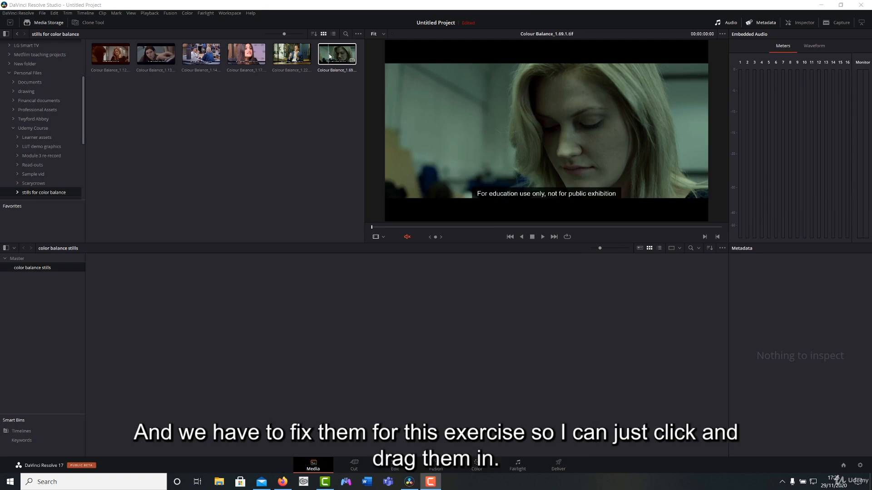
Import all six Colour Balance stills from the media storage into the color balance stills bin.
left_click(317, 122)
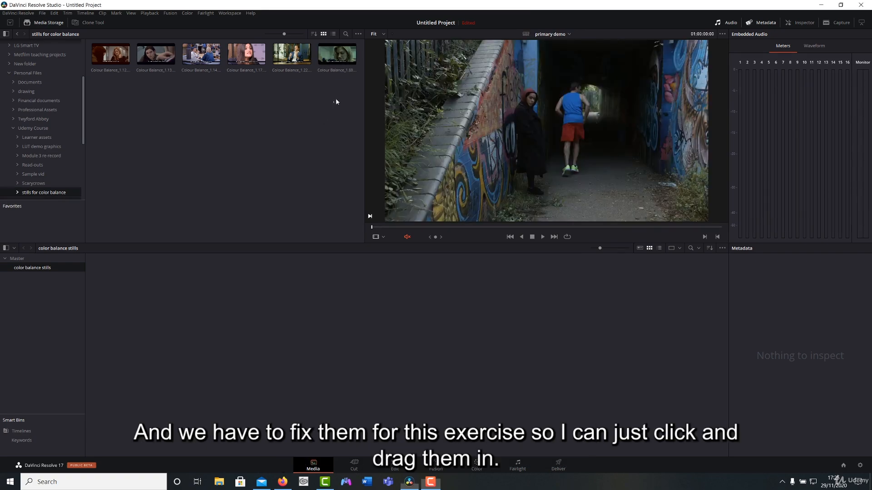
left_click_drag(334, 103, 117, 58)
left_click_drag(117, 58, 170, 289)
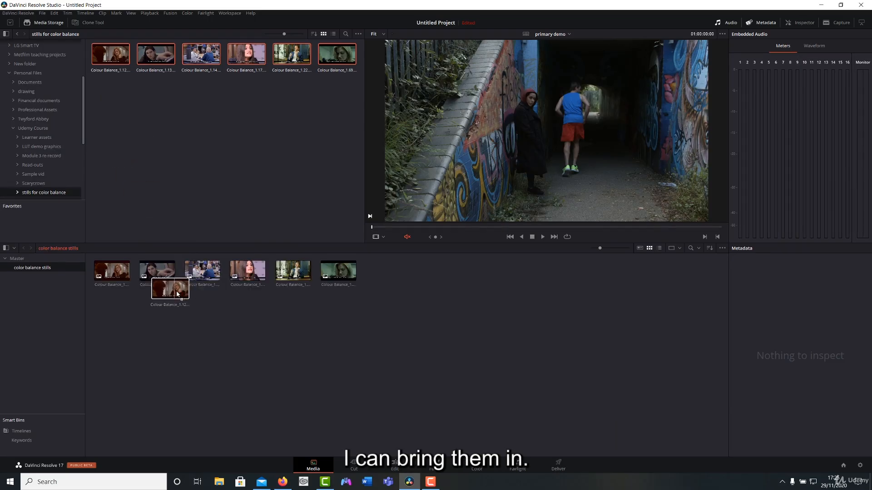
Create a new timeline named Stills from the color balance stills bin and open it on the Color page.
right_click(39, 272)
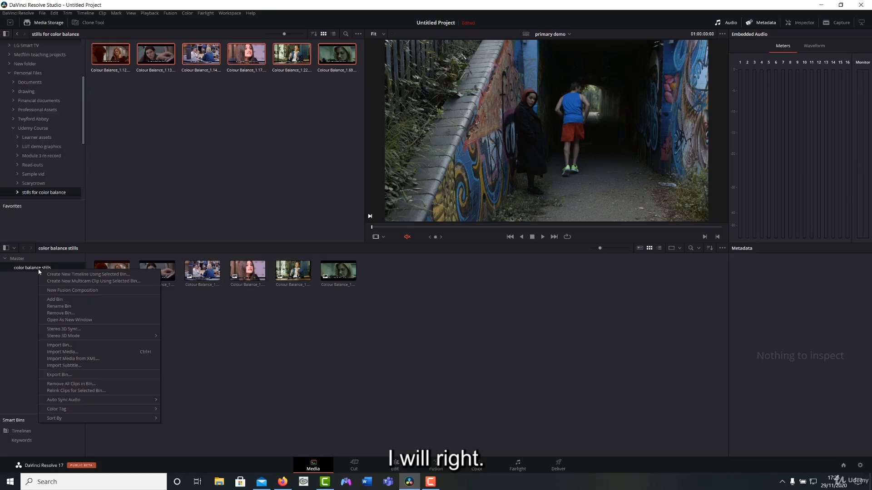
left_click(143, 275)
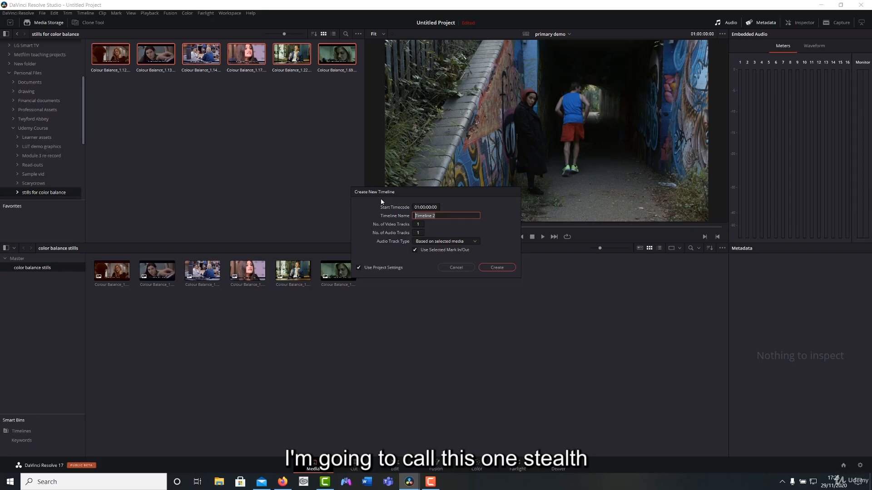
type("Stills")
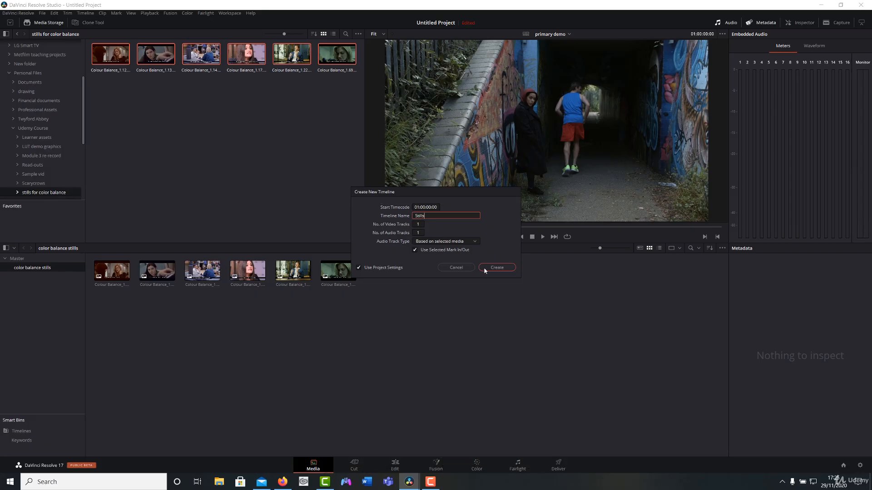
left_click(485, 269)
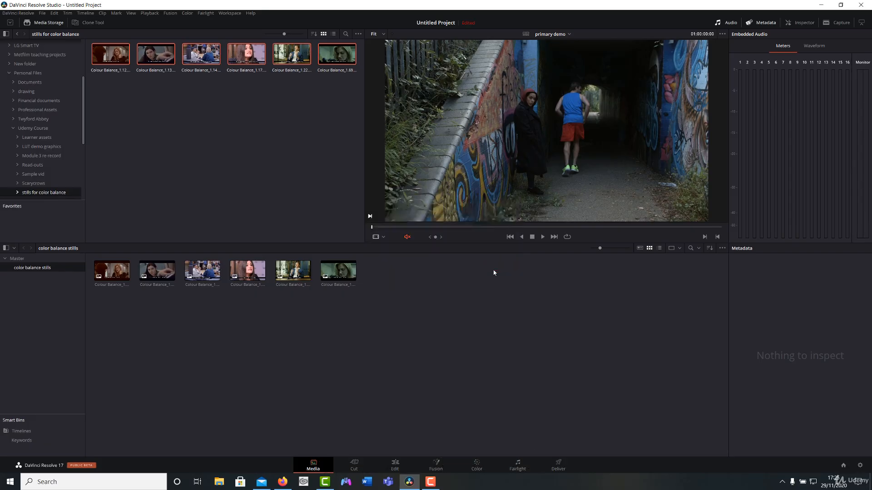
left_click(476, 465)
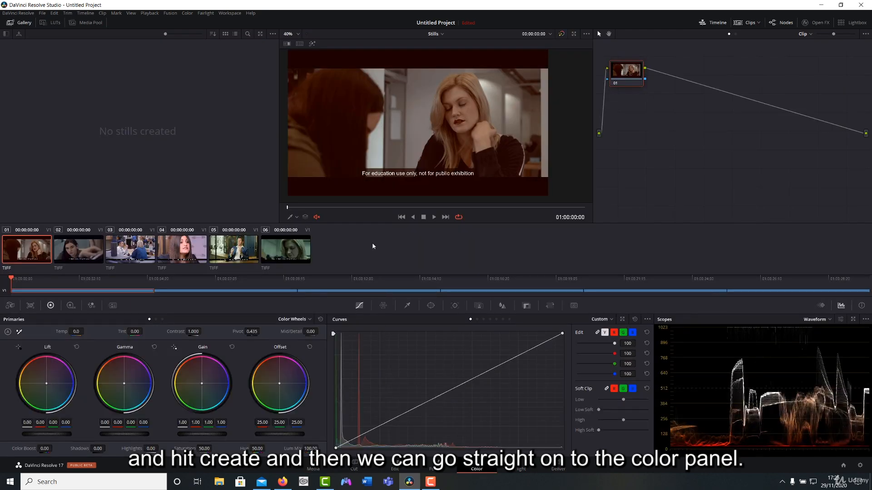
Go through shots 02 to 06 of the Stills timeline and examine the color cast of each.
left_click(96, 251)
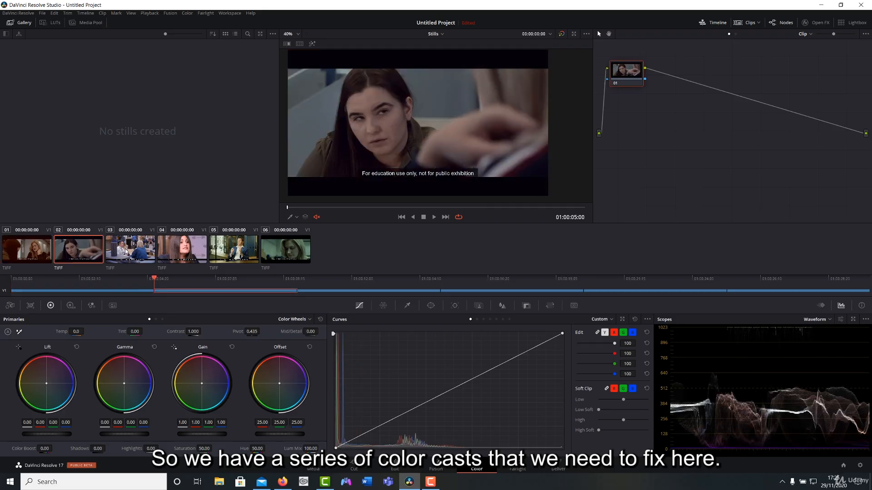
left_click(132, 252)
left_click(172, 255)
left_click(243, 252)
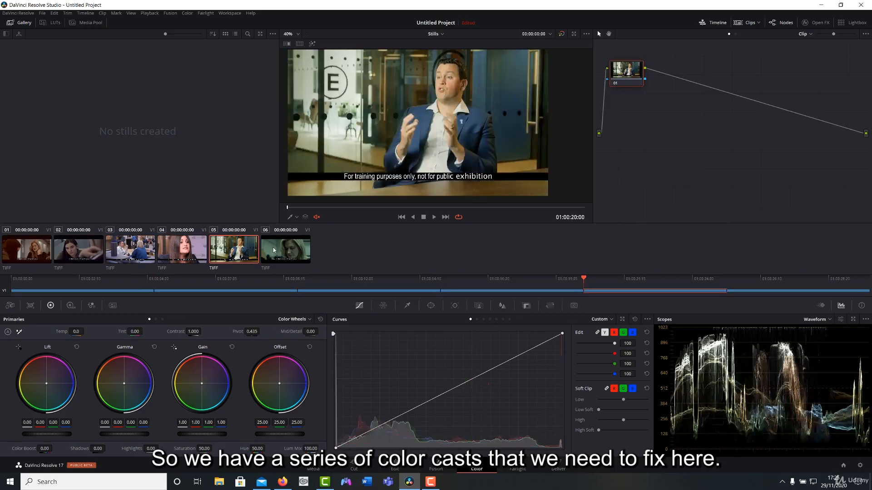
left_click(286, 249)
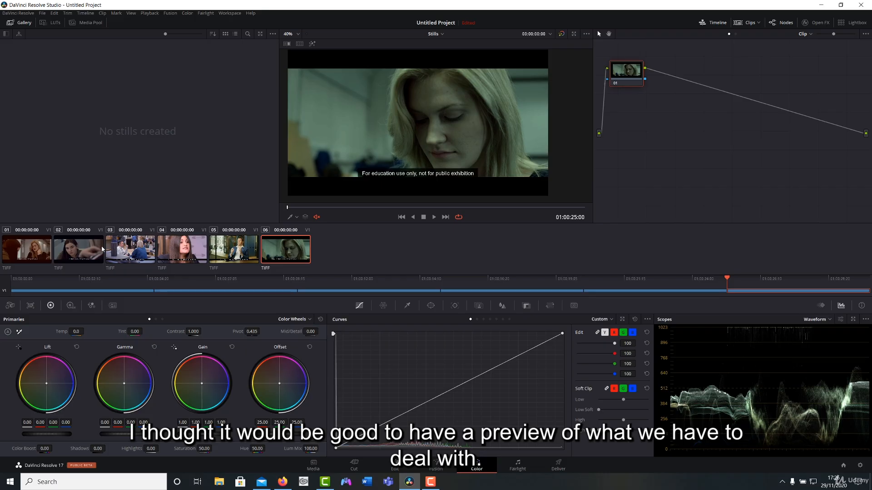
Return to the first still and switch the scope from Waveform to Parade.
left_click(28, 249)
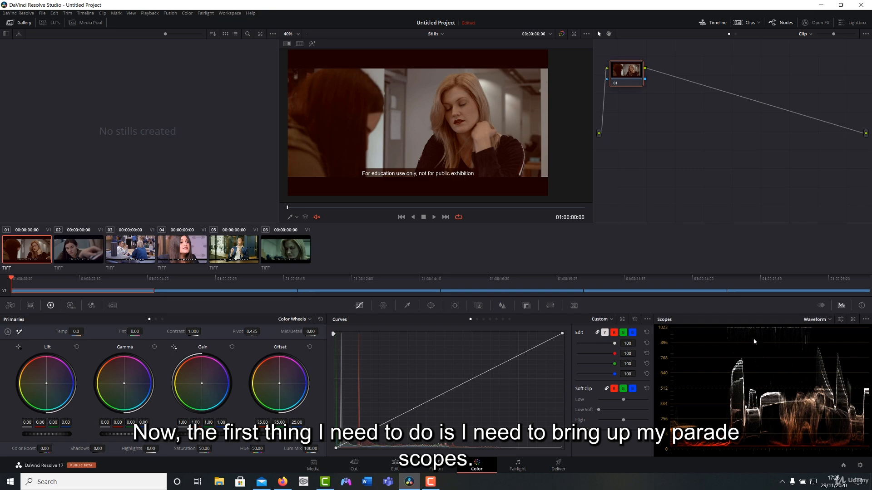
left_click(815, 320)
left_click(812, 331)
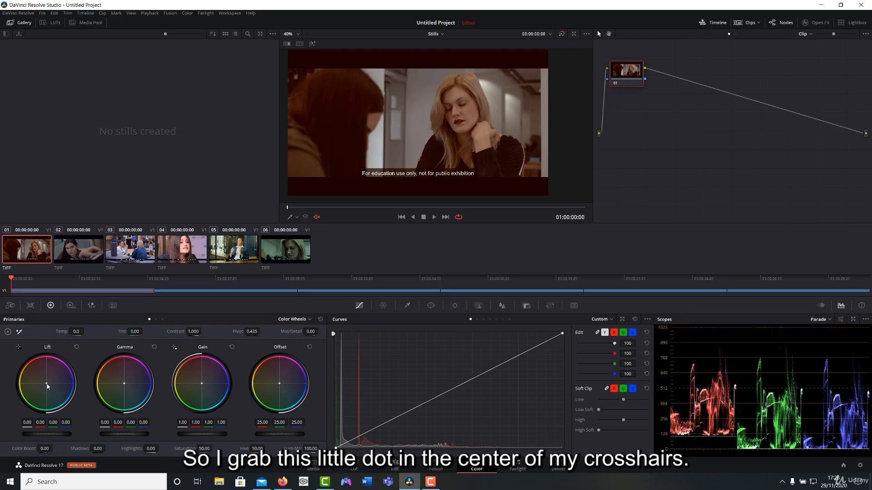
Try shifting the first still's Lift color balance toward green and away from red-orange, resetting the wheel after each attempt.
mouse_move(47, 387)
left_mouse_down()
mouse_move(51, 379)
mouse_move(40, 389)
left_mouse_up()
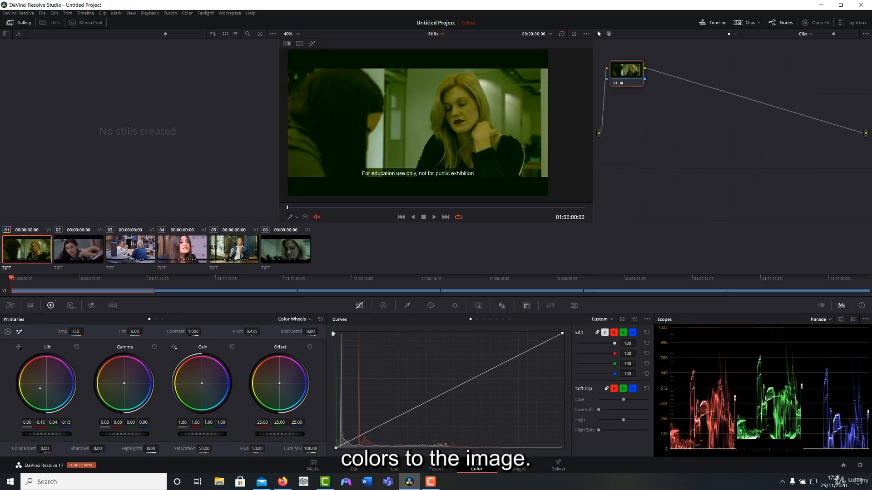
left_click(76, 347)
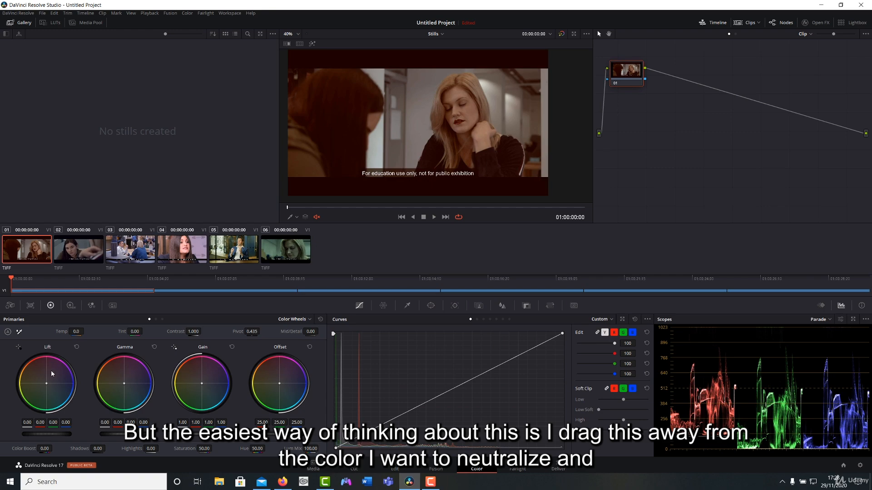
left_click_drag(46, 384, 47, 386)
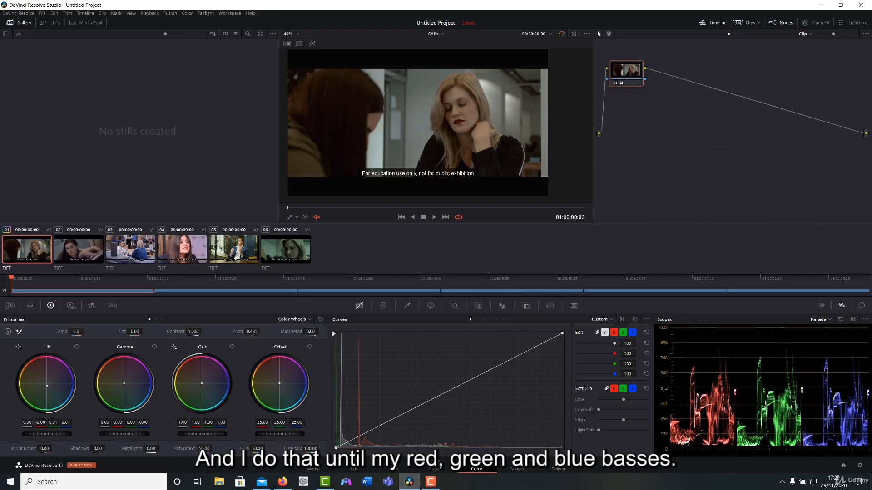
left_click_drag(47, 385, 47, 385)
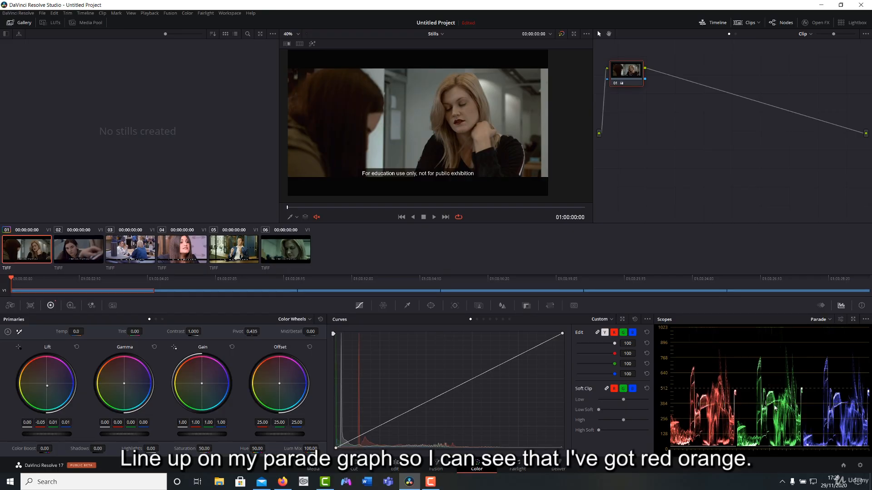
left_click(77, 347)
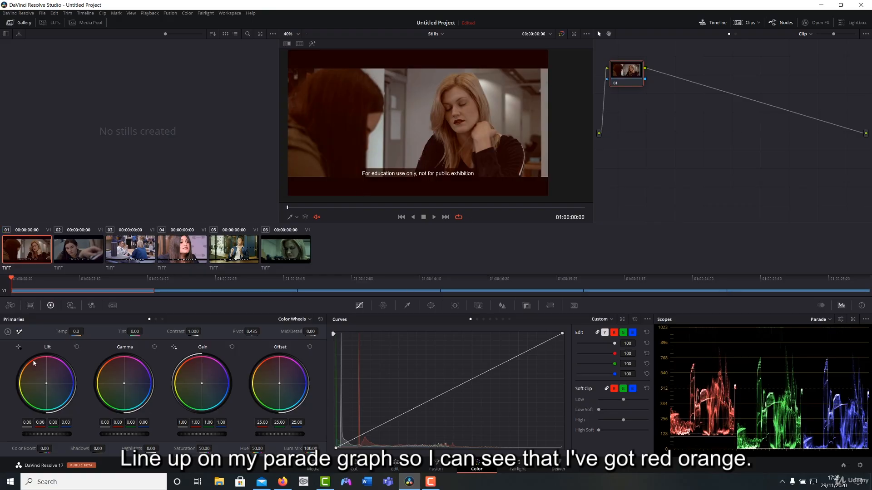
Neutralize the shadow casts with Lift: red -0.04, green and blue 0.01 on the first still, and blue -0.01 on the second.
left_click_drag(47, 384, 46, 386)
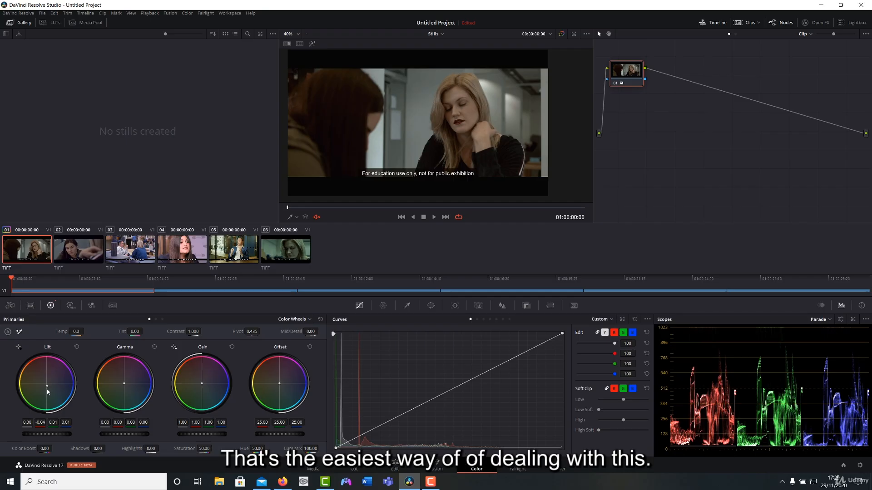
left_click(72, 250)
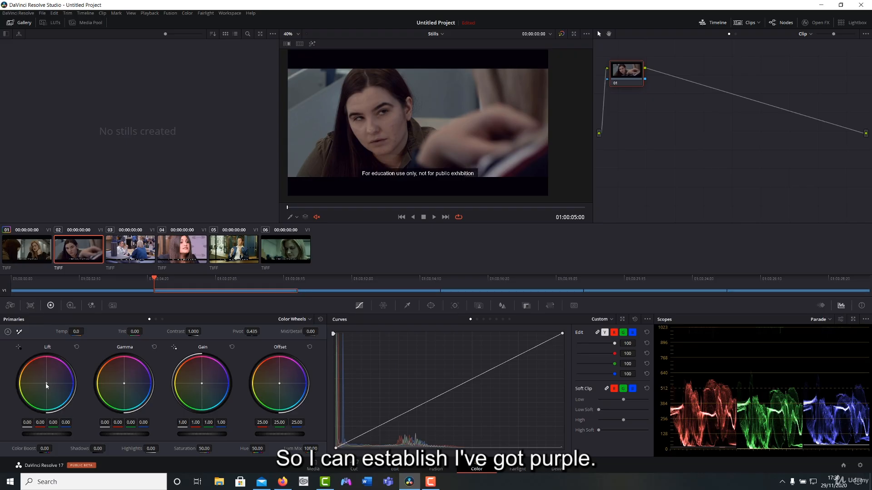
left_click_drag(46, 383, 46, 384)
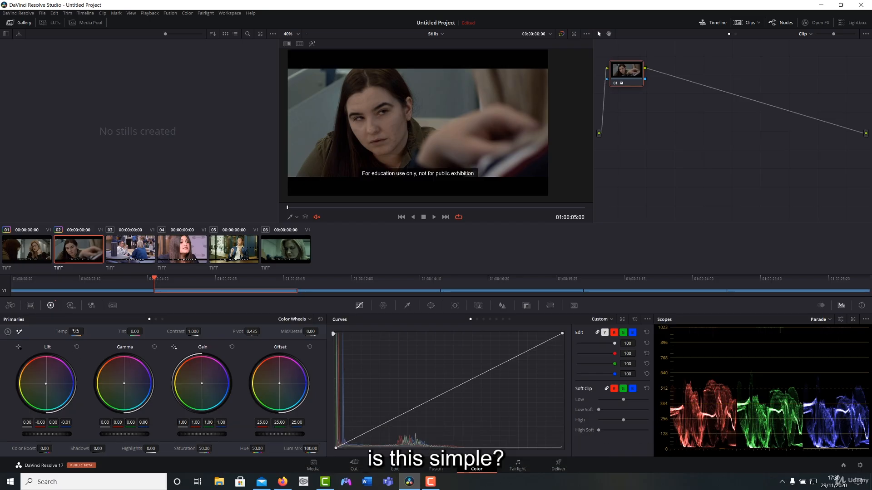
Neutralize the third still's blue cast with Lift and Gamma blue at -0.01, Gain red 1.01 and blue 0.95, comparing with the grade off.
left_click(137, 247)
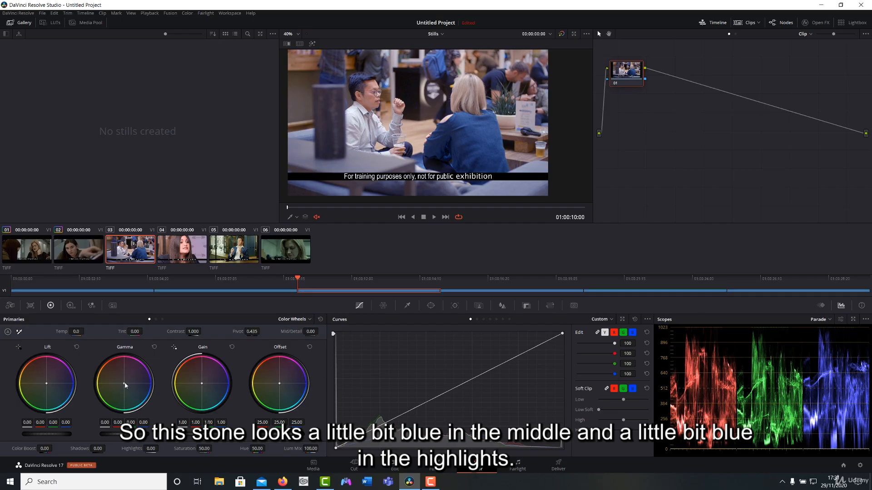
left_click_drag(124, 383, 123, 383)
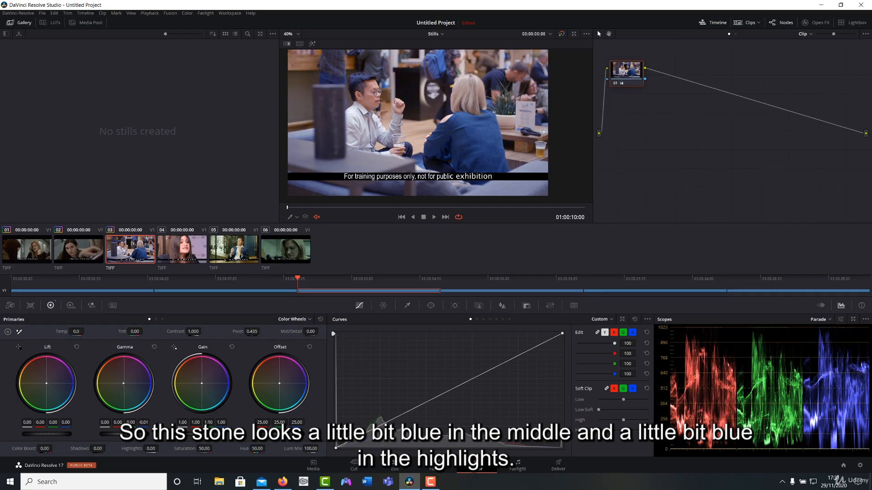
left_click_drag(205, 386, 202, 385)
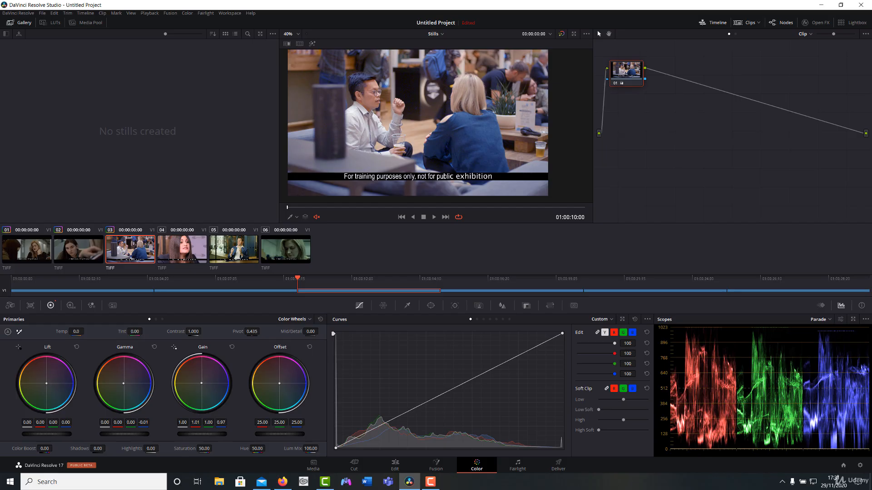
left_click_drag(202, 383, 201, 384)
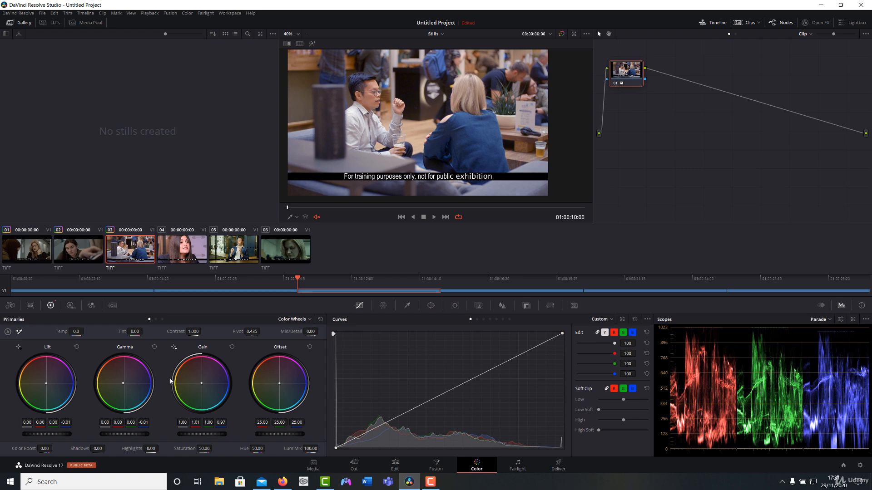
left_click_drag(199, 383, 197, 383)
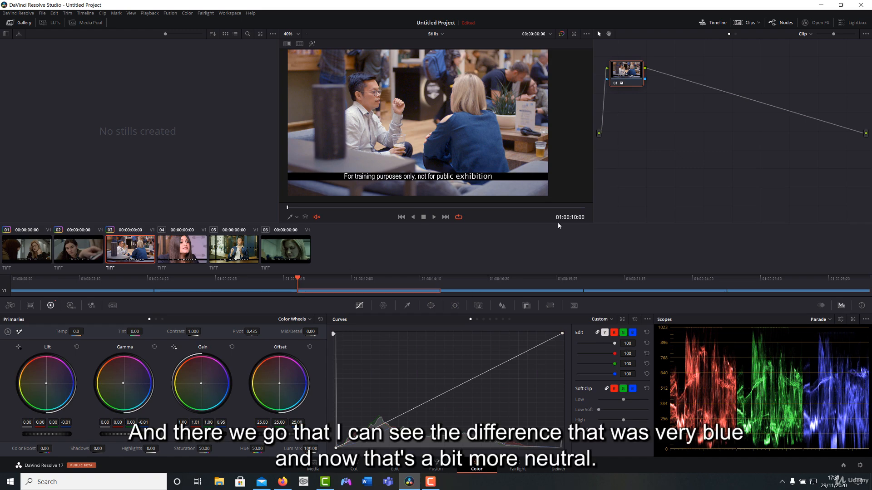
left_click(616, 84)
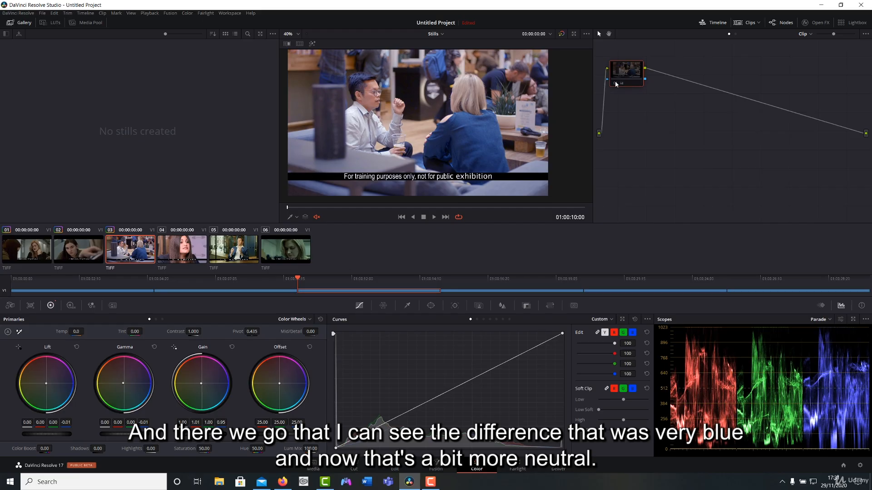
left_click(616, 84)
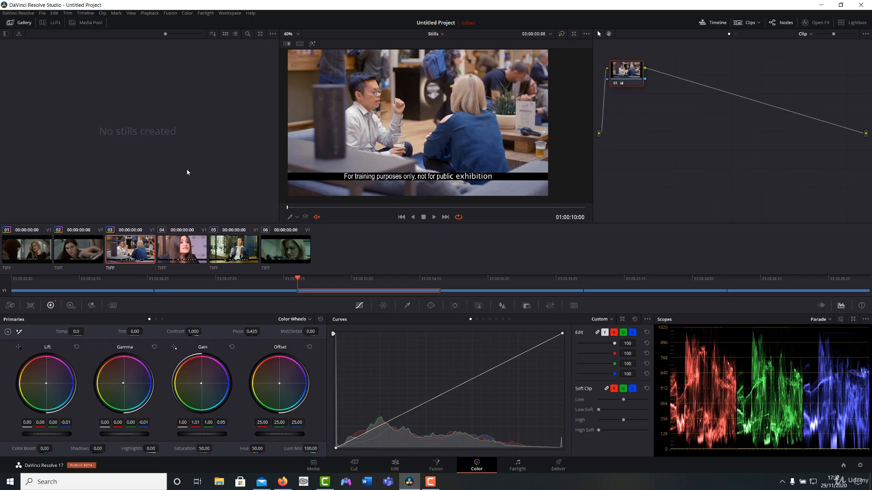
Go through stills 04 to 06 and examine the color cast of each in the viewer and parade.
left_click(170, 254)
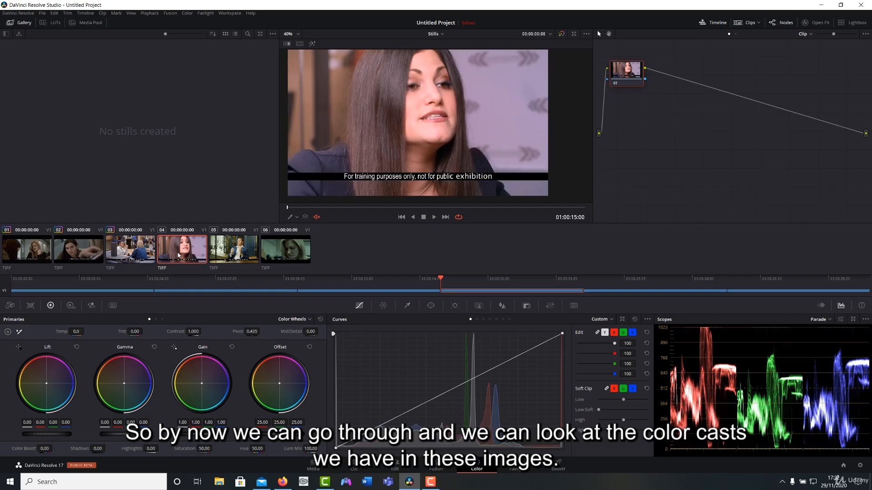
left_click(210, 257)
left_click(294, 256)
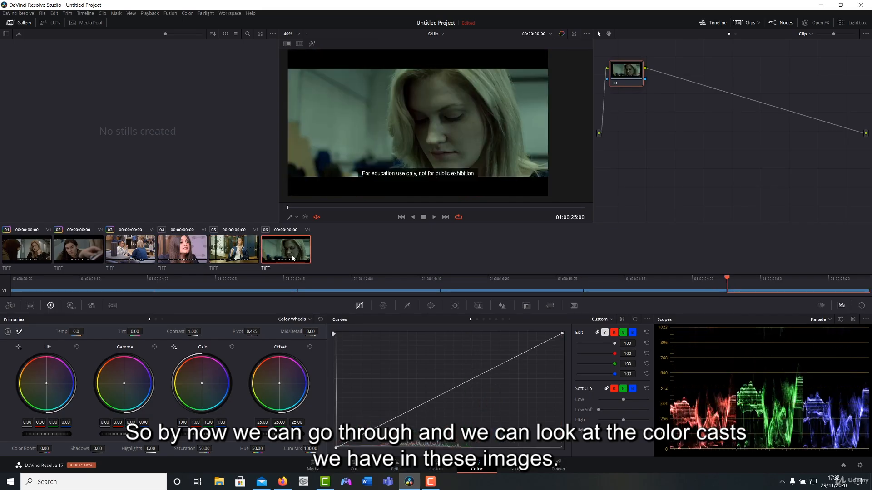
left_click(248, 255)
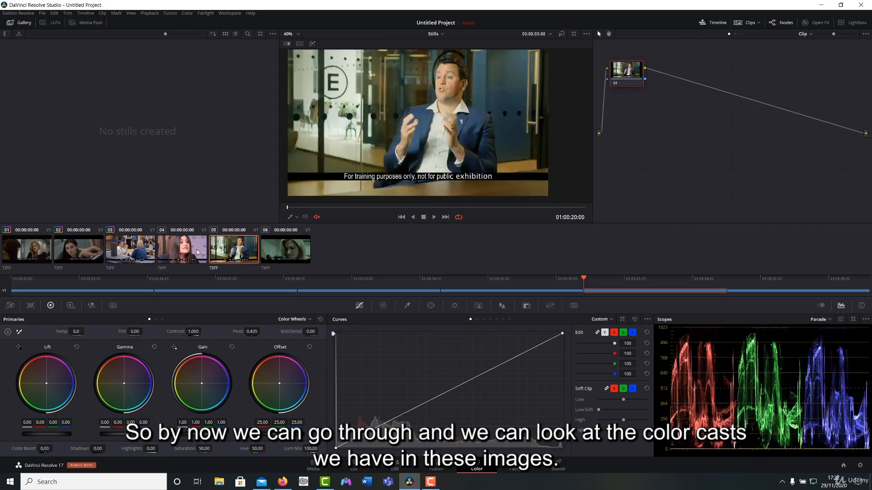
Neutralize the fourth still's magenta cast with Gain red 0.90, green 1.04, blue 0.90, Gamma red -0.01, blue 0.02, and slightly less blue in Lift.
left_click(190, 252)
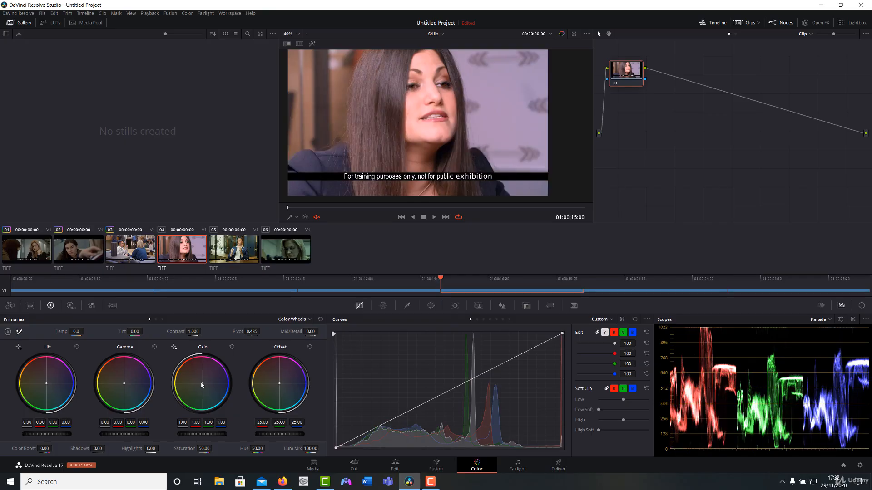
left_click_drag(201, 382, 199, 385)
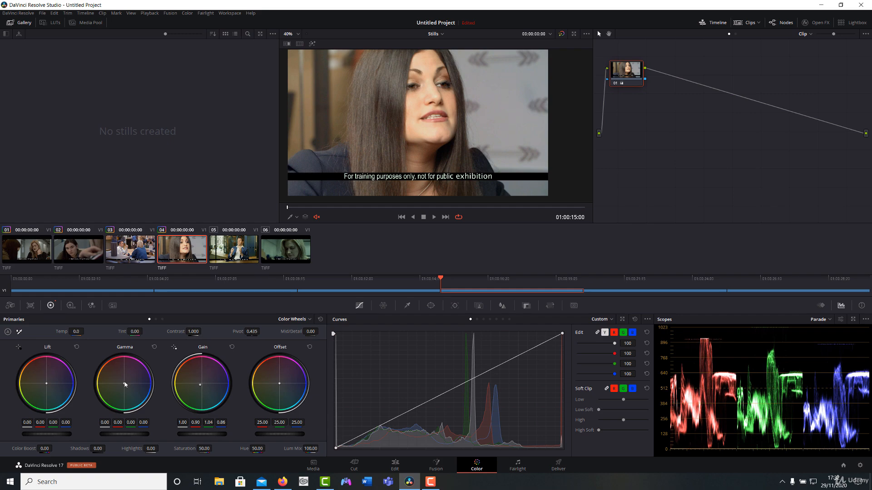
left_click_drag(124, 384, 125, 384)
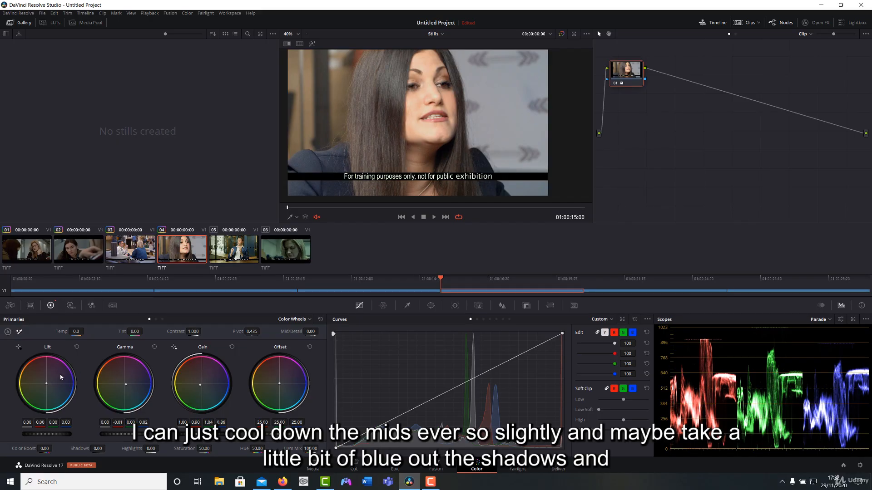
left_click_drag(46, 386, 46, 385)
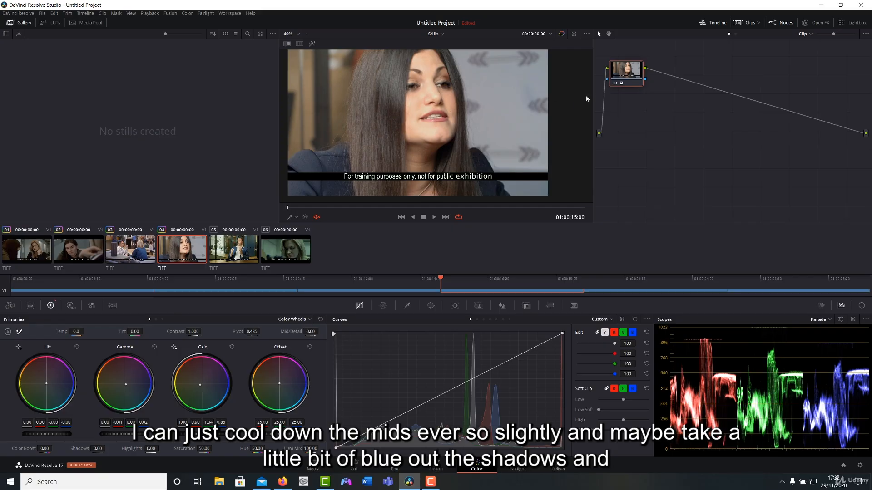
left_click(614, 84)
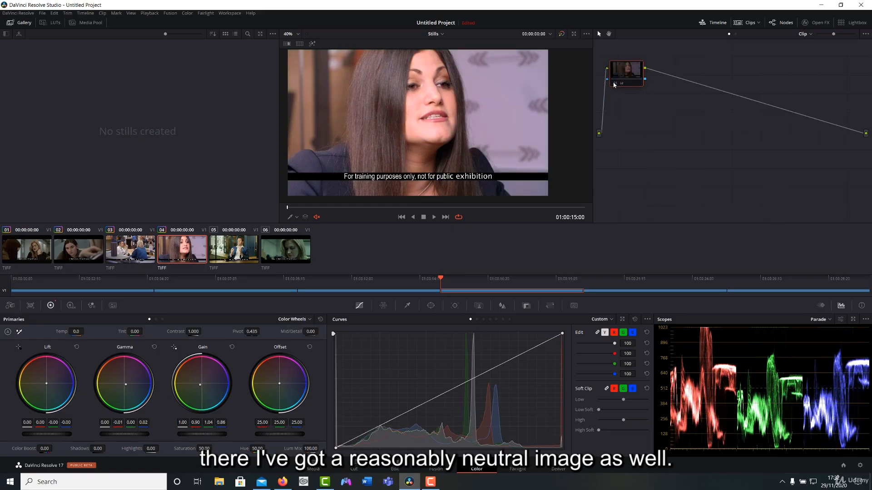
left_click(614, 85)
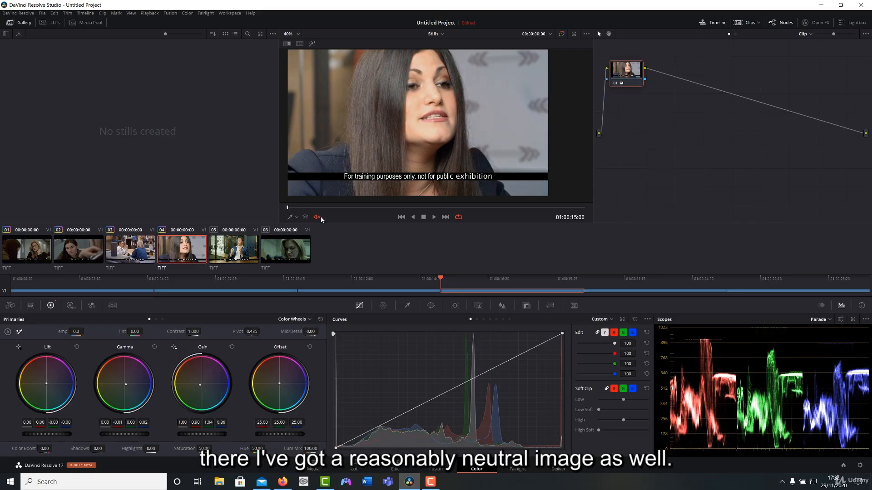
left_click_drag(200, 385, 201, 384)
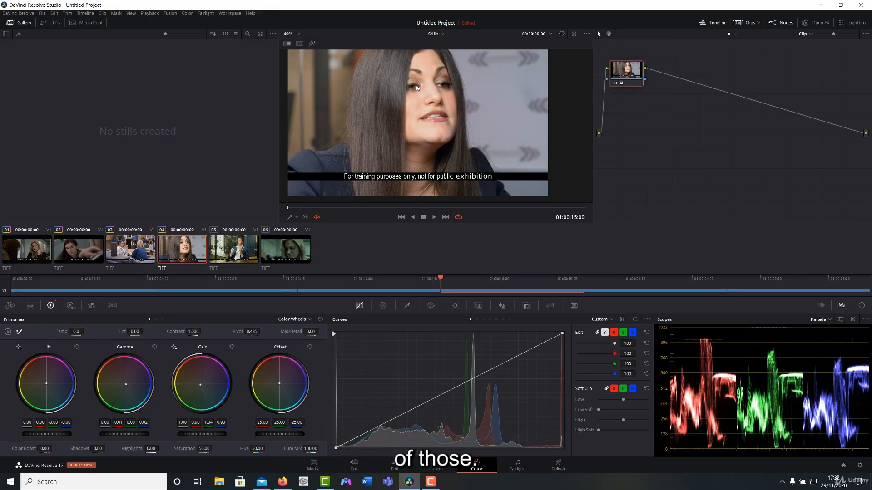
Review the first four graded stills and compare the fourth with its grade off and on.
left_click(95, 253)
left_click(33, 256)
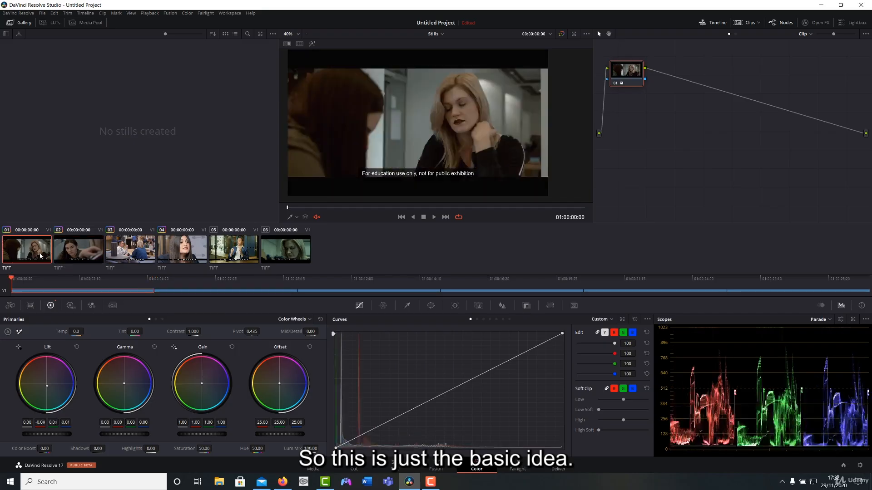
left_click(72, 254)
left_click(132, 250)
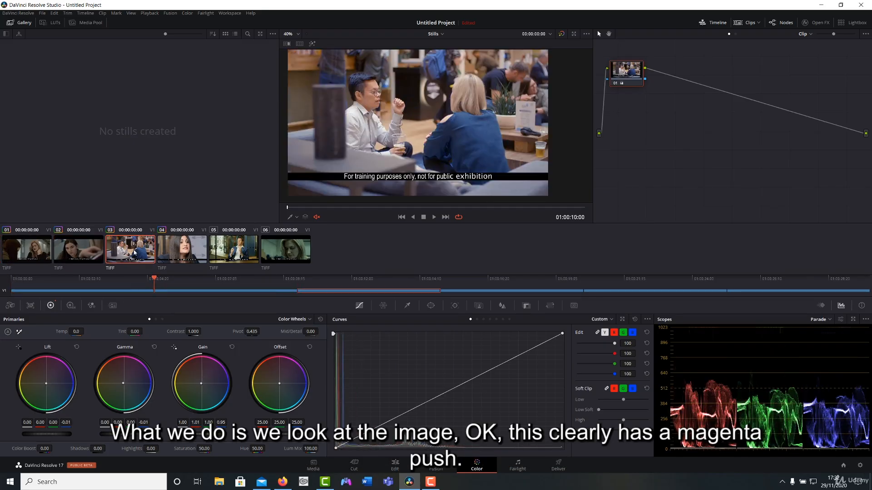
left_click(171, 252)
left_click(616, 83)
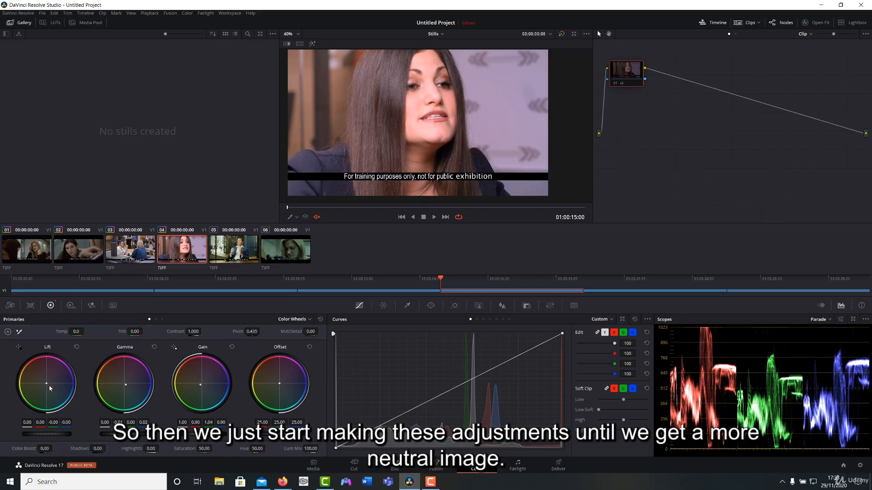
left_click(615, 84)
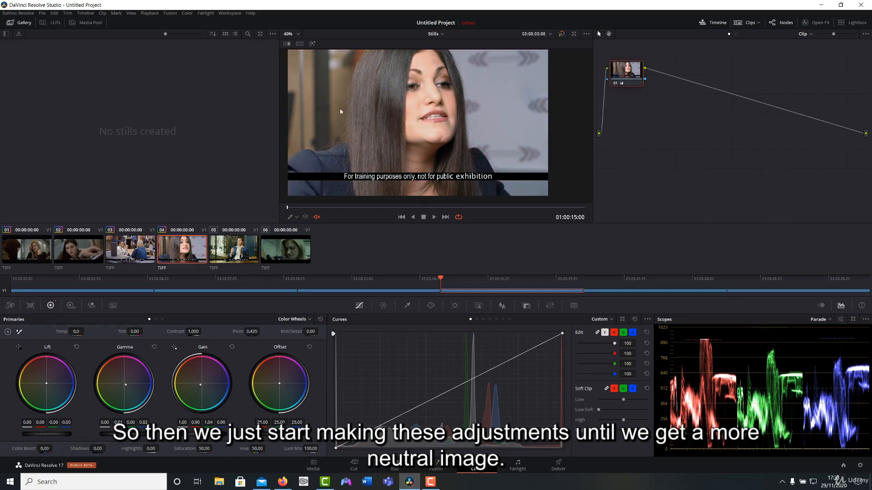
Run through the Stills timeline again and check the fifth and sixth stills, which still need correction.
left_click(30, 232)
left_click(78, 250)
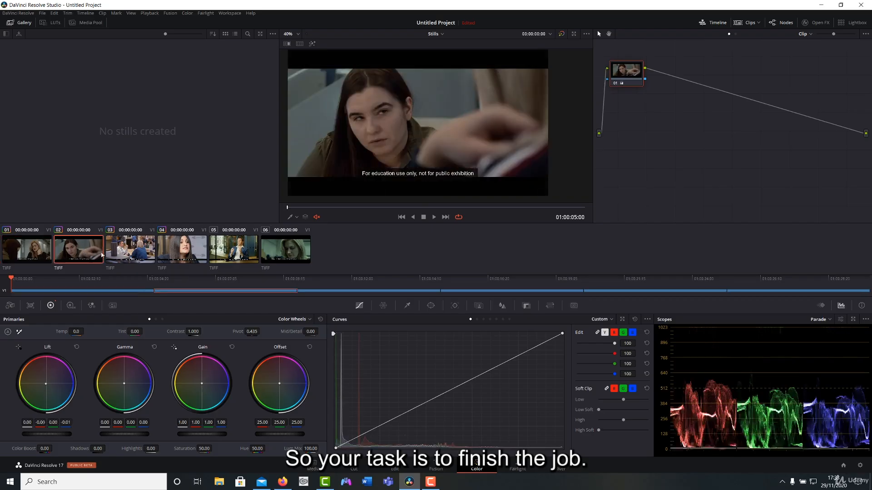
left_click(182, 249)
left_click(235, 248)
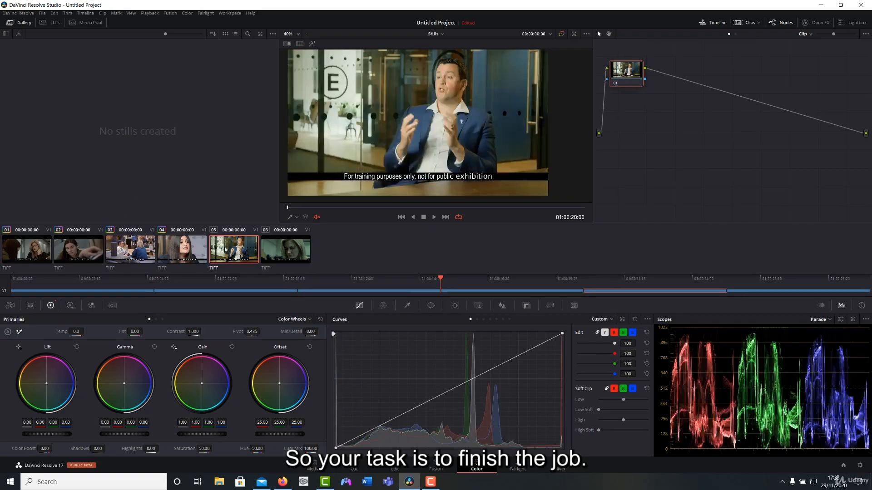
left_click(297, 253)
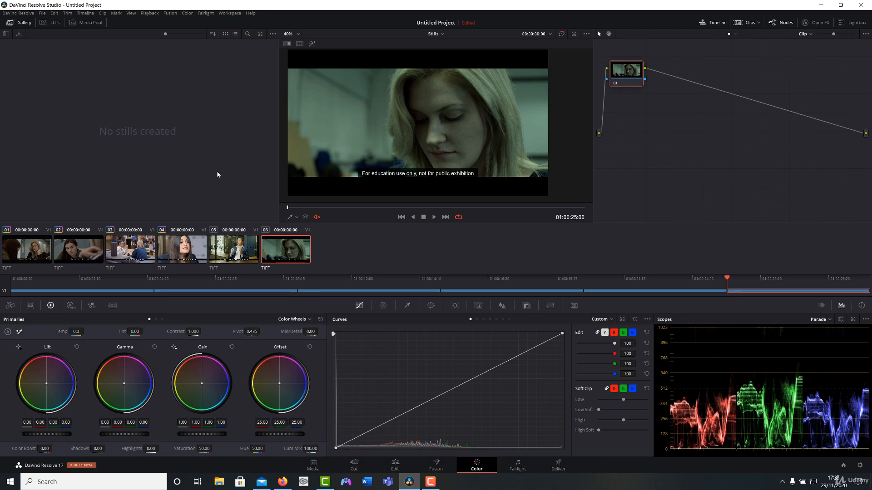
key("Up")
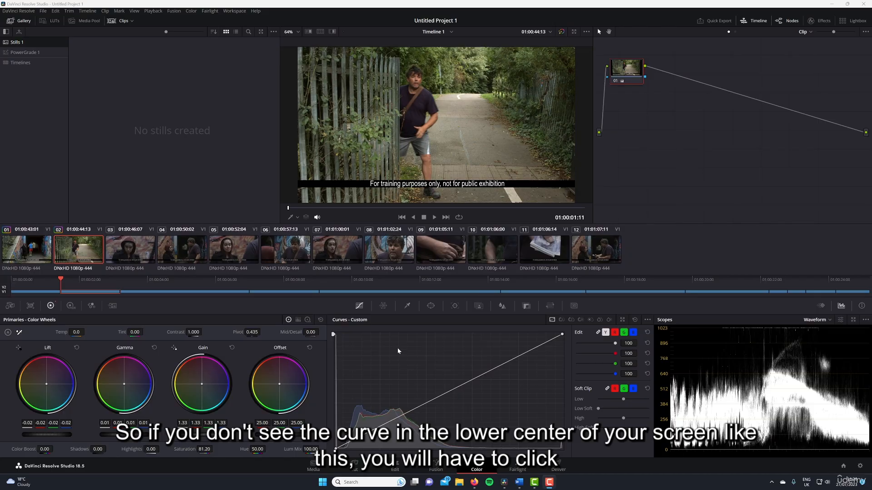
Switch from the Color Warper back to Curves and try an S-curve on shot 02, brightening highlights and darkening shadows, and reset it.
left_click(384, 305)
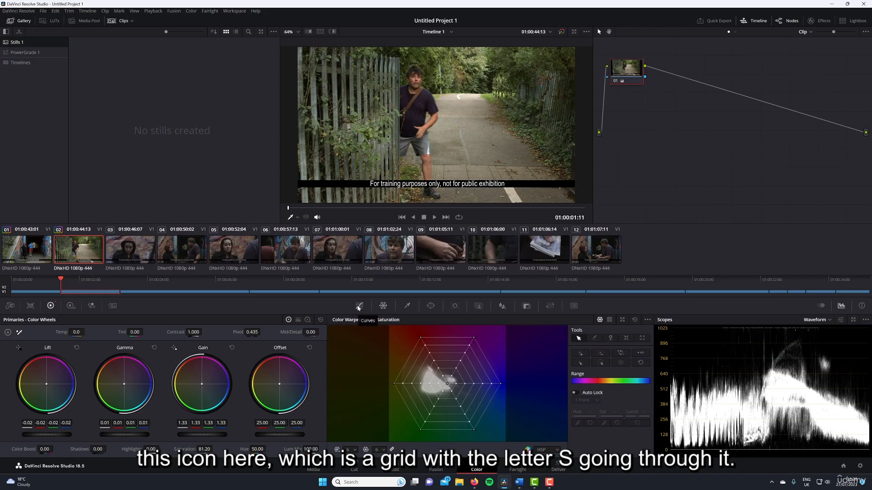
left_click(358, 307)
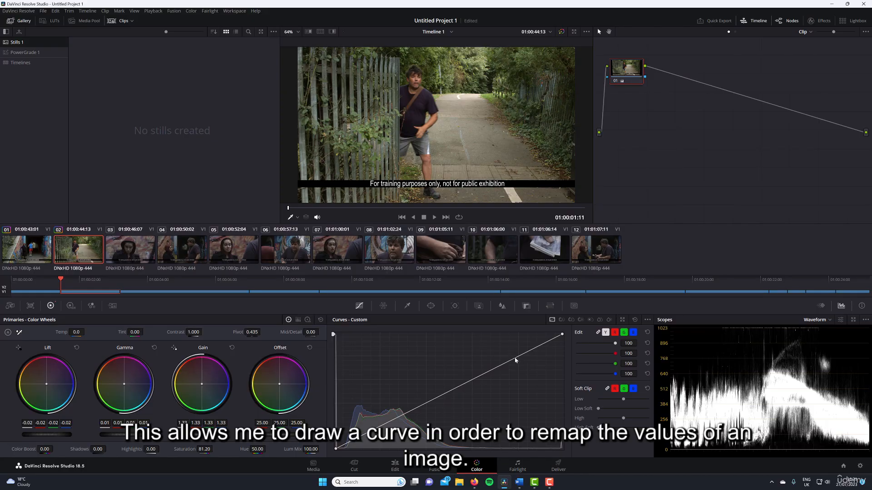
left_click_drag(510, 354, 499, 347)
left_click_drag(394, 403, 405, 431)
mouse_move(500, 350)
left_mouse_down()
mouse_move(507, 376)
mouse_move(502, 341)
left_mouse_up()
left_click(635, 321)
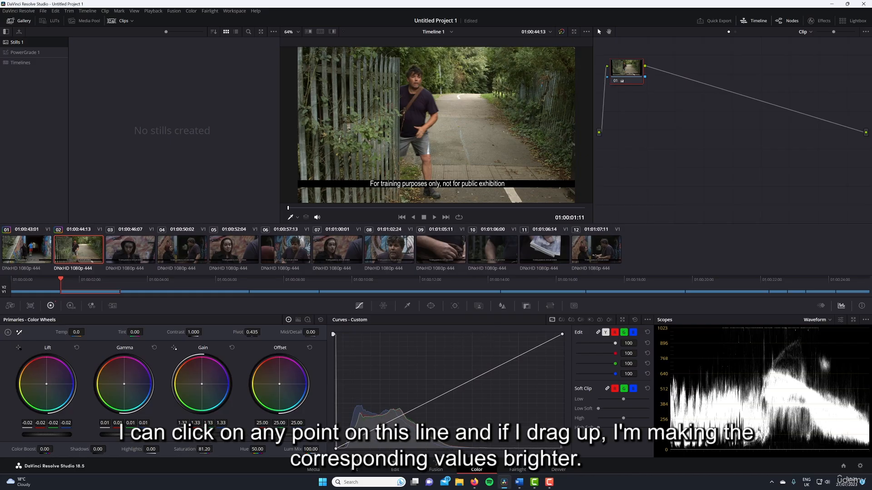
Try adding and moving a control point on the custom curve within the histogram's tall shadow area, and remove it.
mouse_move(383, 423)
left_mouse_down()
mouse_move(381, 403)
mouse_move(386, 443)
mouse_move(384, 422)
left_mouse_up()
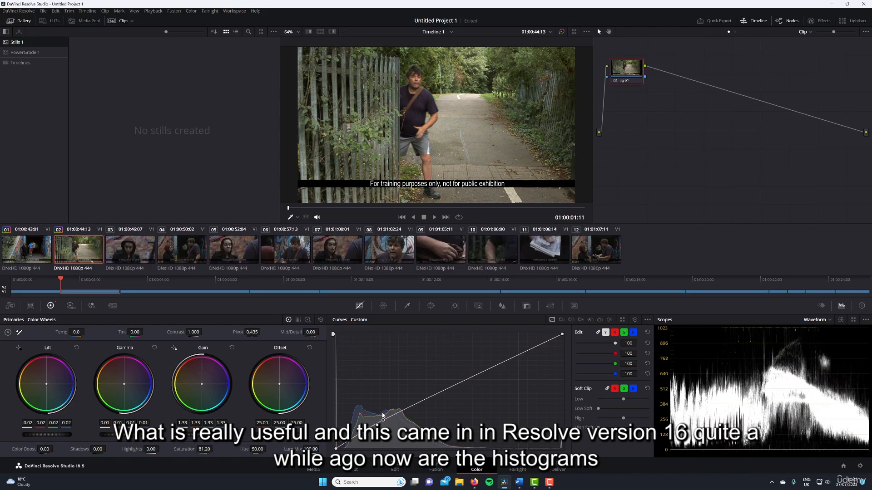
right_click(384, 421)
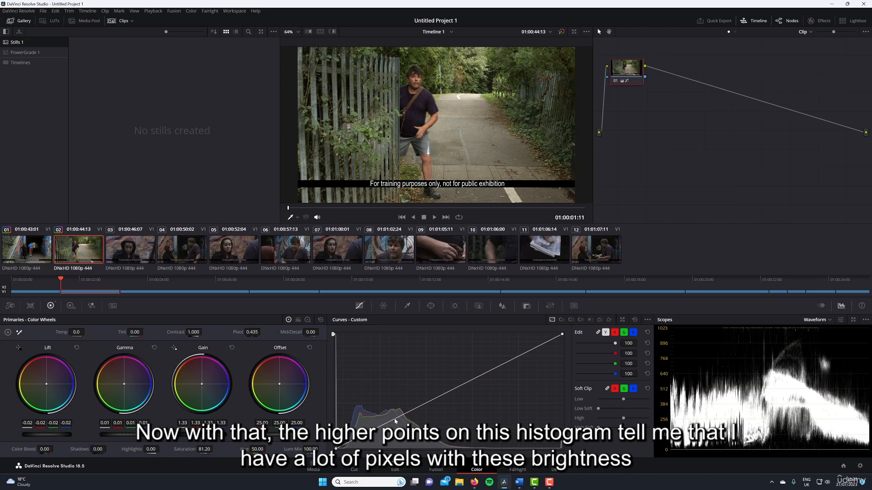
mouse_move(393, 418)
left_mouse_down()
mouse_move(383, 430)
mouse_move(375, 406)
mouse_move(382, 425)
left_mouse_up()
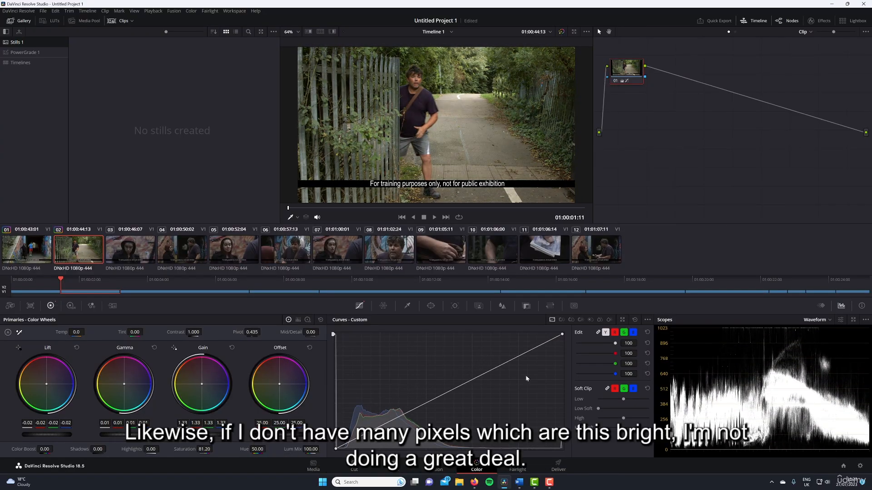
Try curve points in the highlights and midtones and pull the white point slightly inward, and reset the custom curve.
left_click_drag(527, 353, 527, 356)
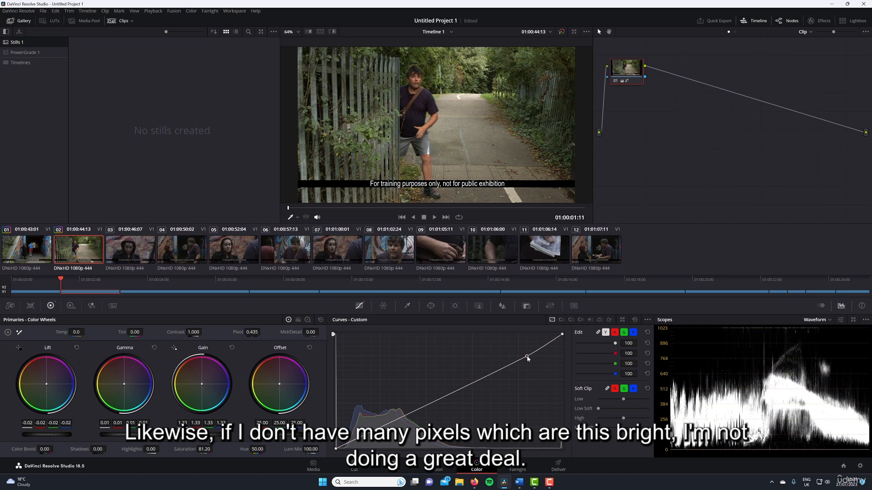
left_click(422, 405)
left_click_drag(422, 406, 421, 404)
left_click_drag(525, 356, 497, 366)
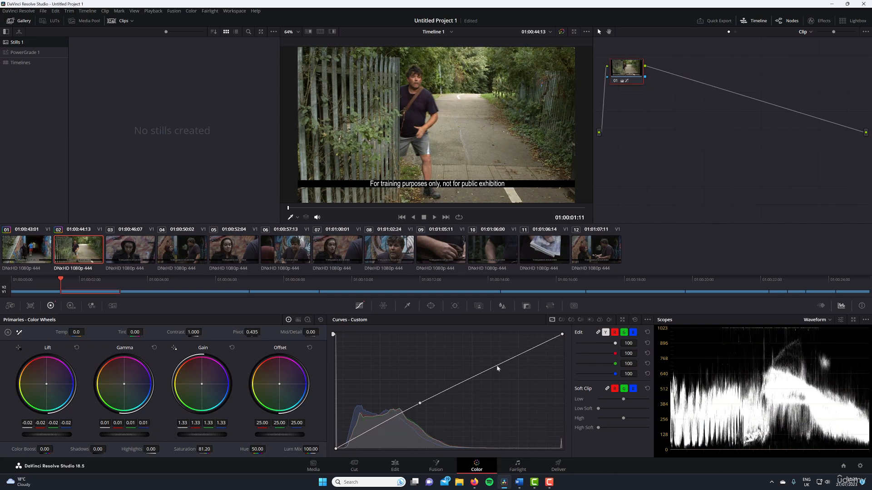
mouse_move(563, 335)
left_mouse_down()
mouse_move(556, 365)
mouse_move(556, 341)
left_mouse_up()
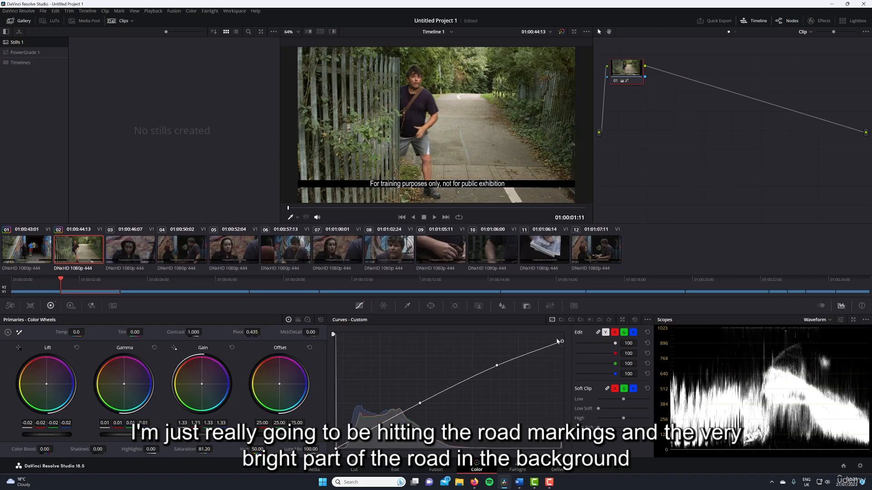
left_click(634, 320)
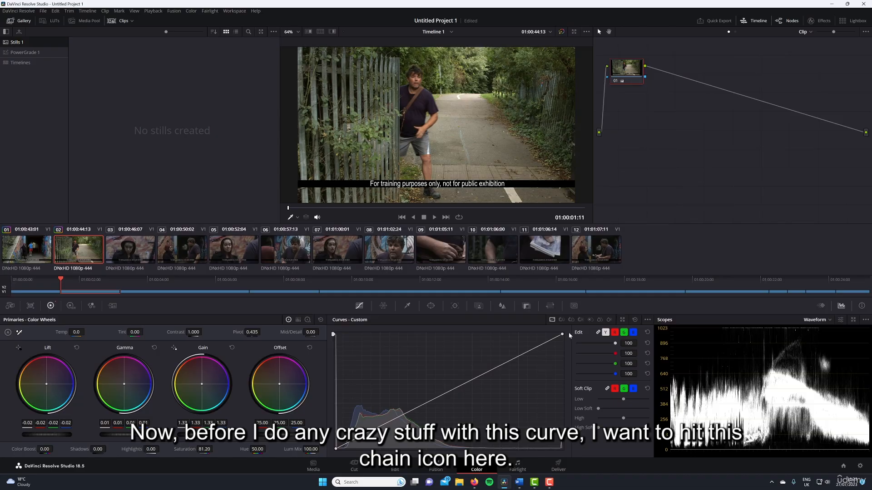
Try unlinking and relinking the curve channels, bend all four curves upward together with one point, and remove it.
left_click(597, 332)
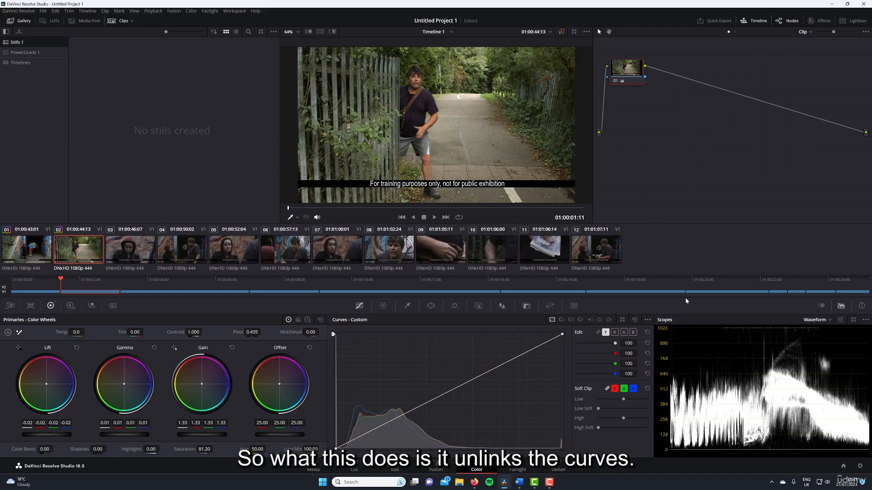
left_click(598, 332)
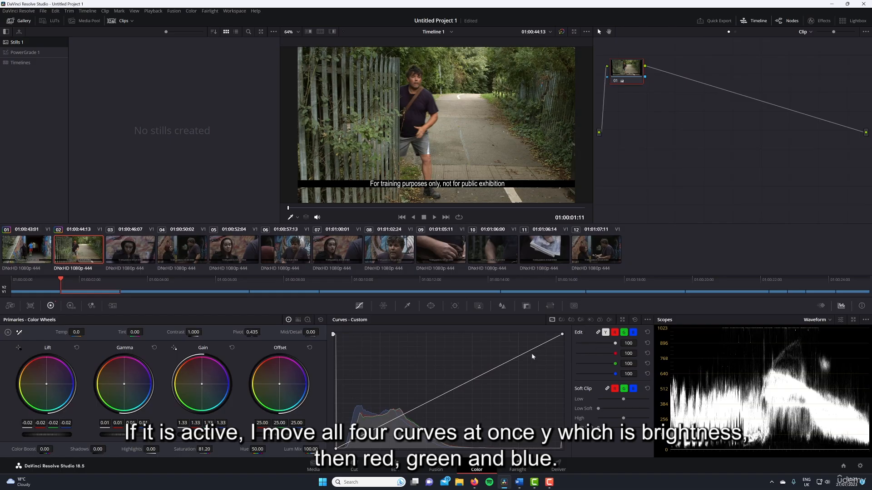
left_click_drag(494, 373, 467, 356)
right_click(465, 355)
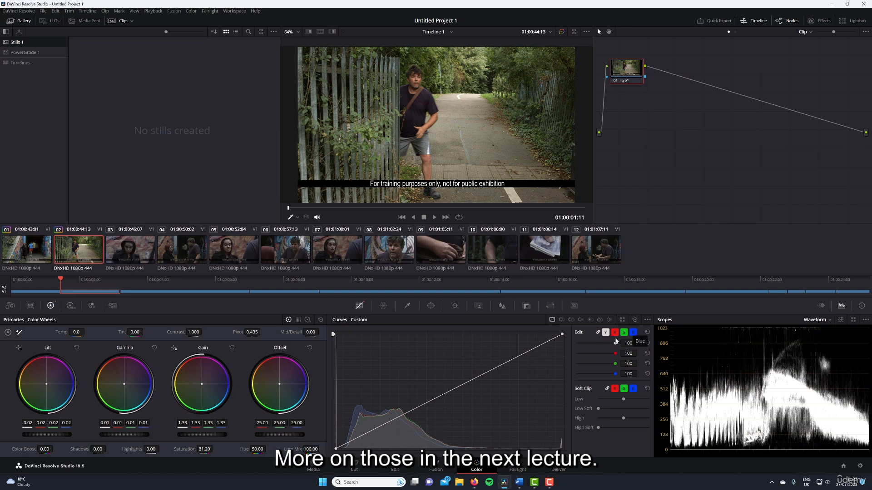
Unlink the curve channels, try bending the Y, red, green and blue curves individually, and reset them with only Y selected for editing.
left_click(596, 332)
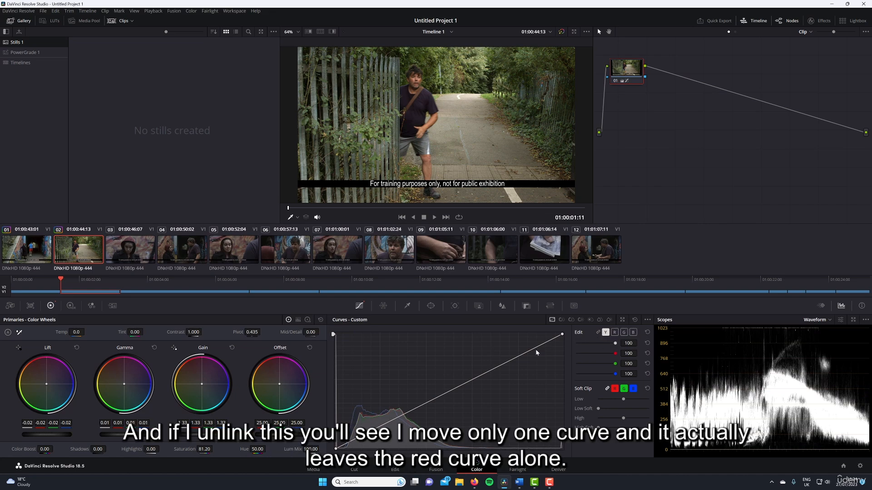
mouse_move(491, 373)
left_mouse_down()
mouse_move(502, 385)
mouse_move(478, 362)
mouse_move(493, 380)
mouse_move(485, 365)
left_mouse_up()
left_click(488, 374)
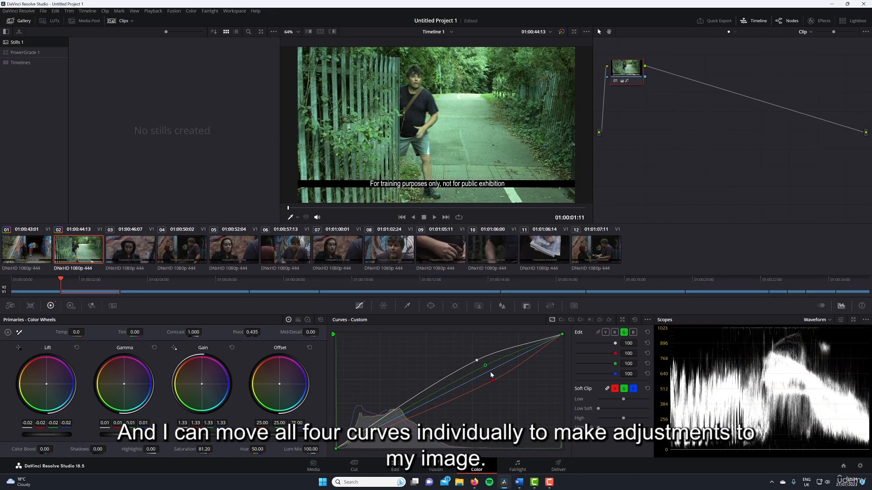
left_click(492, 372)
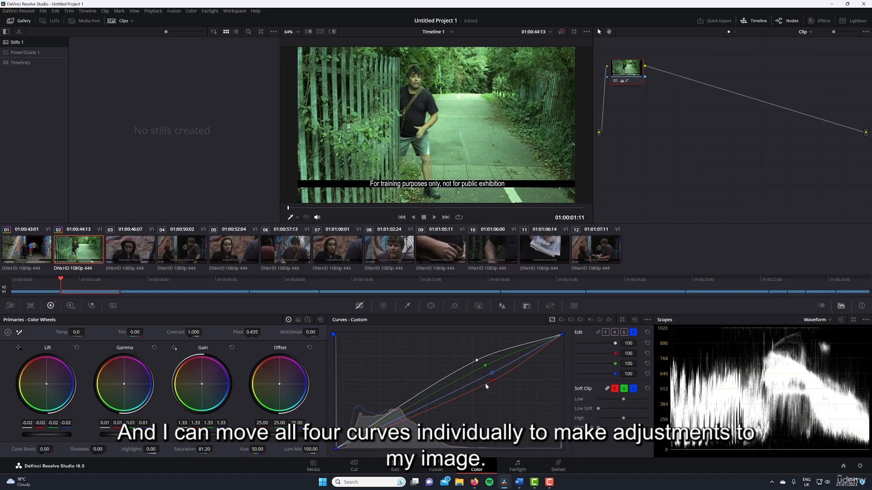
left_click_drag(485, 365, 489, 378)
left_click(635, 320)
left_click(605, 333)
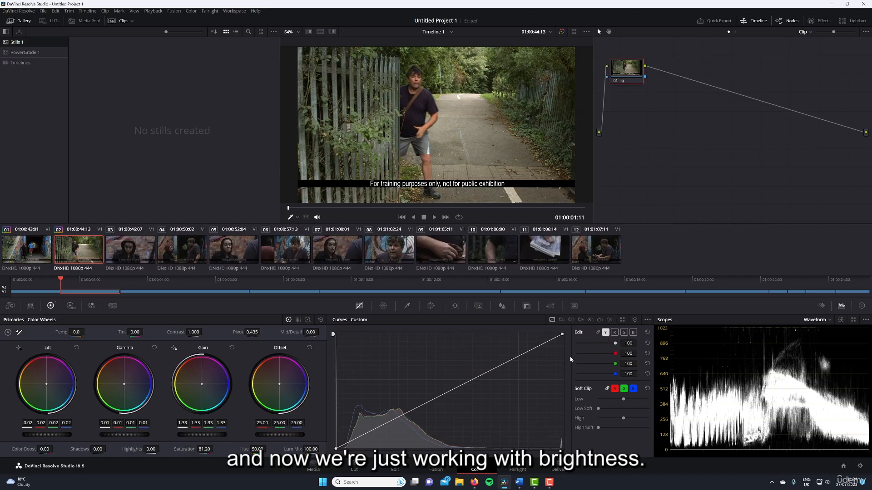
Try anchoring the Y curve in the highlights and pulling the black point inward and back, and reset the curve.
left_click(508, 363)
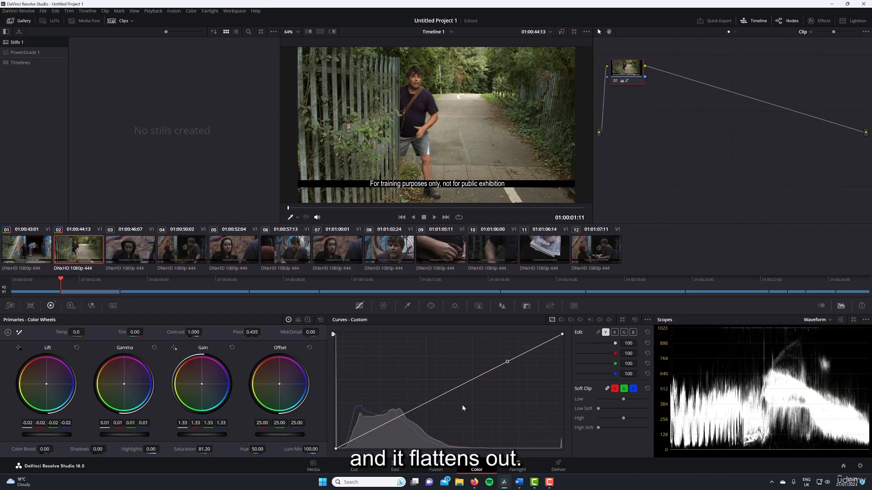
left_click_drag(334, 449, 379, 460)
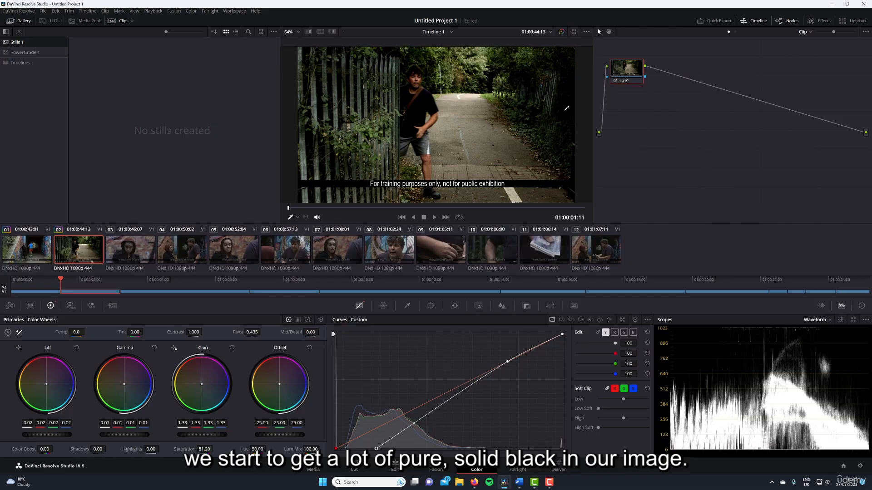
left_click_drag(377, 449, 334, 450)
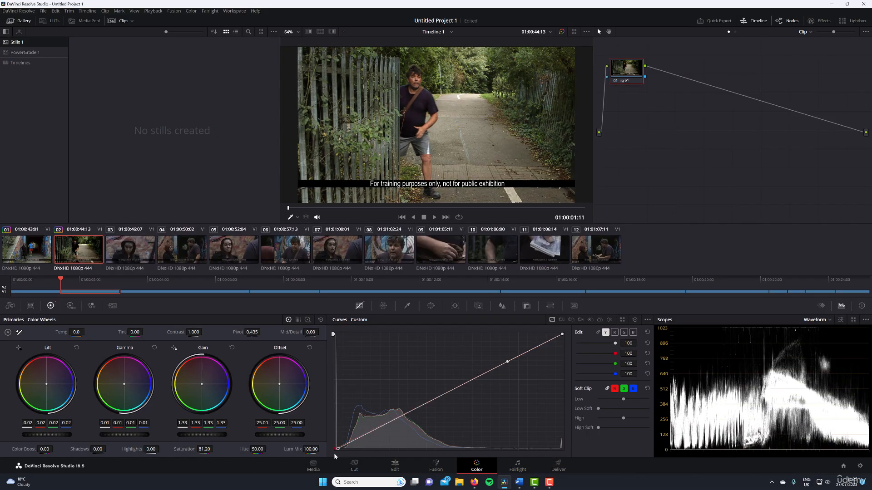
left_click(636, 320)
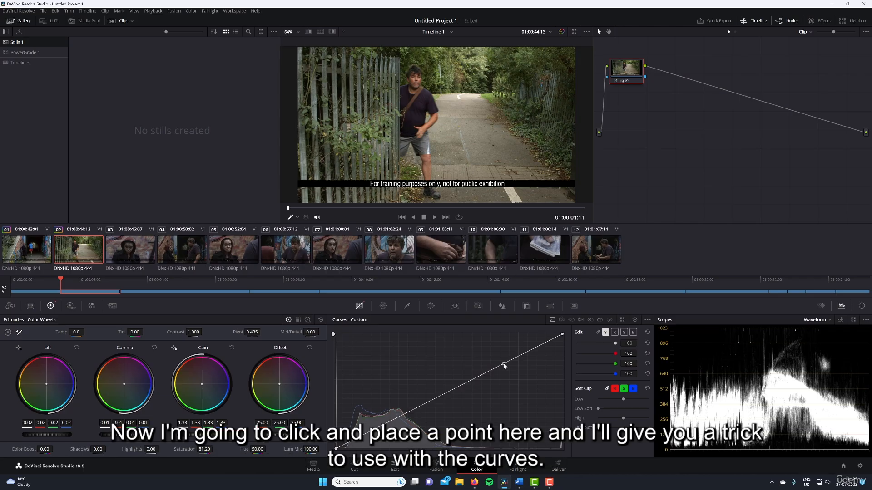
Try raising and lowering a highlight point on the Y curve above a second anchor point, and remove the highlight point.
left_click_drag(504, 366, 524, 357)
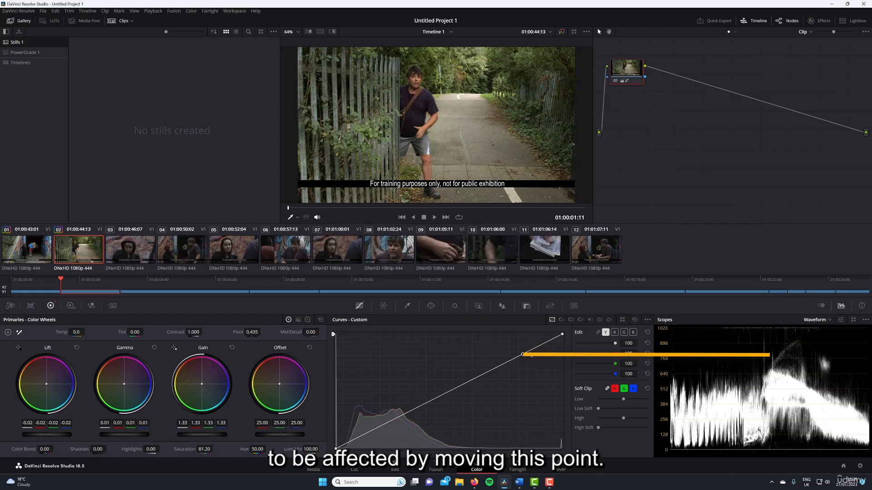
left_click(486, 373)
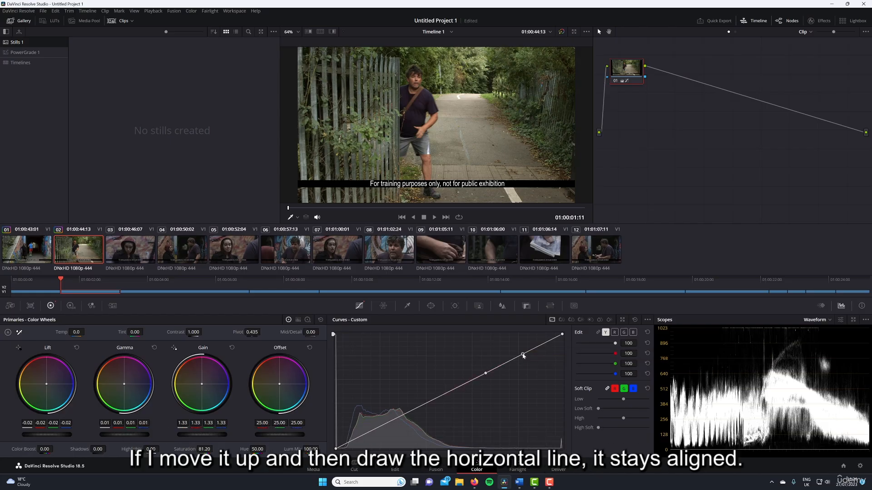
left_click_drag(522, 354, 519, 348)
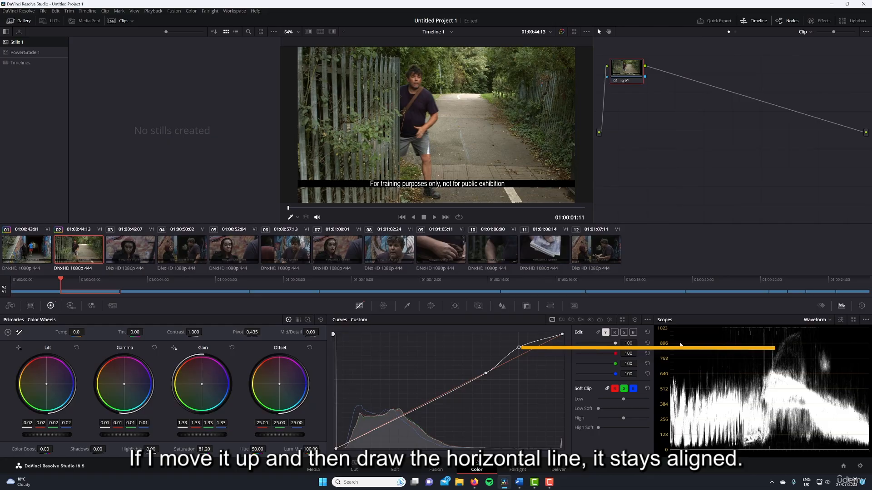
left_click_drag(521, 349, 527, 361)
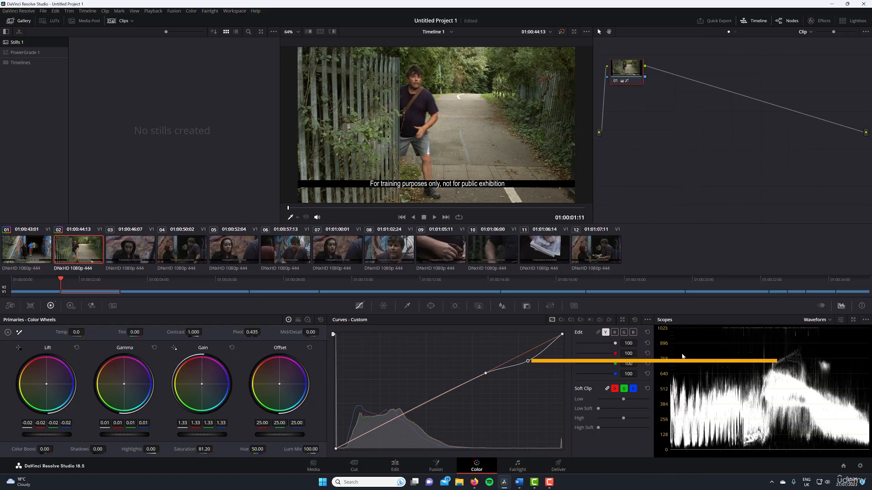
right_click(528, 361)
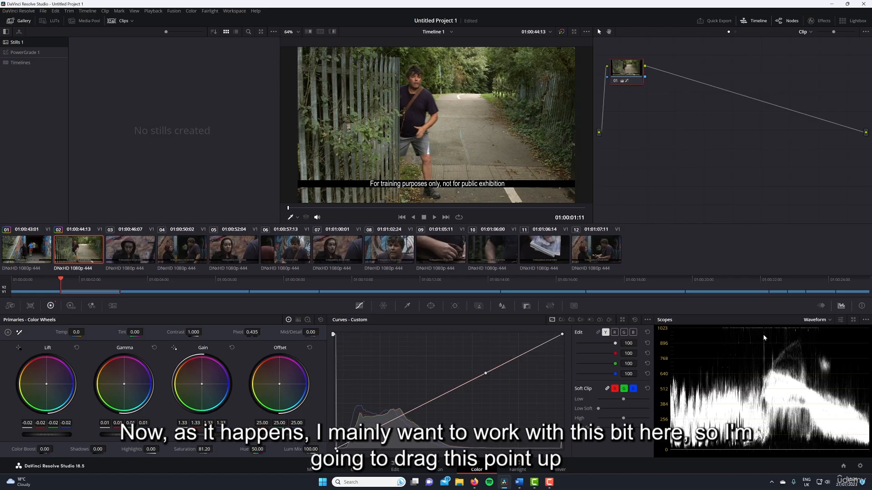
Roll off the brightest highlights on the Y curve using a point near 896 on the waveform, a lowered white point and an anchor just below.
left_click_drag(490, 374, 538, 347)
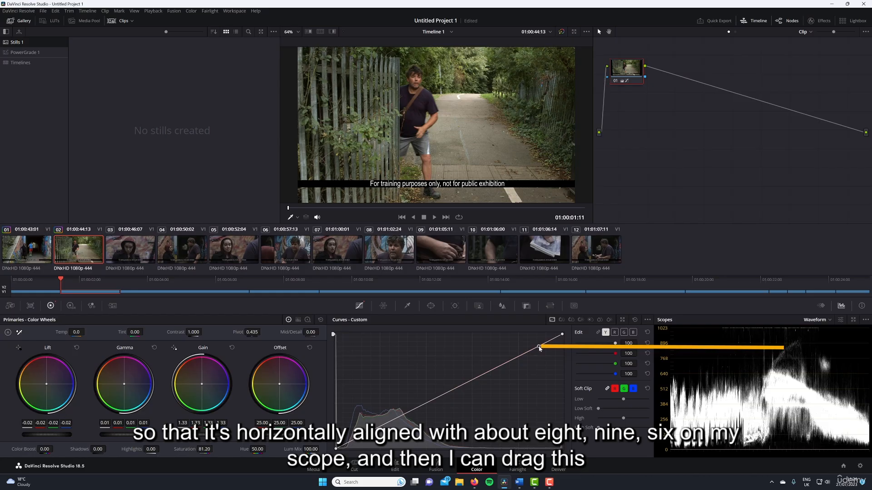
left_click_drag(562, 335, 566, 350)
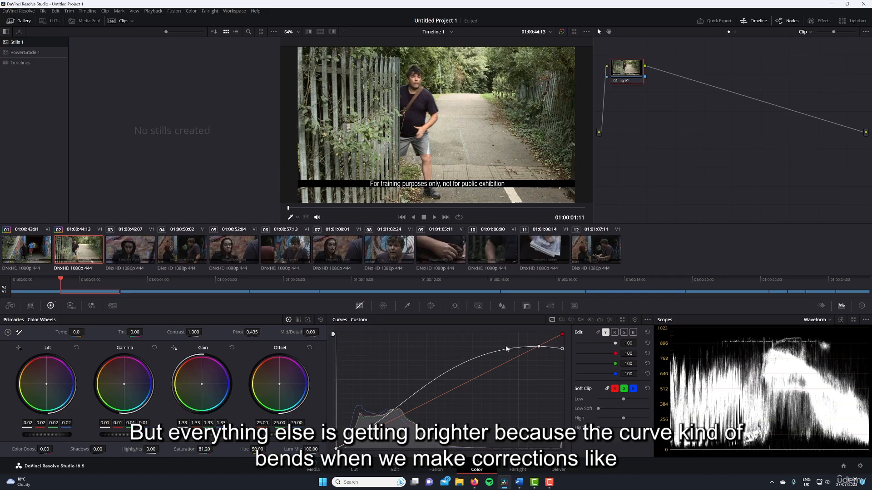
left_click_drag(562, 350, 562, 349)
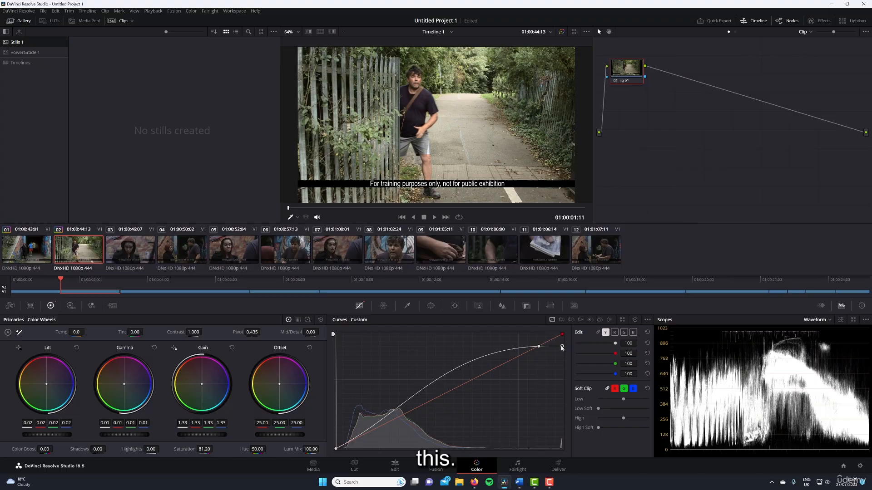
left_click(529, 349)
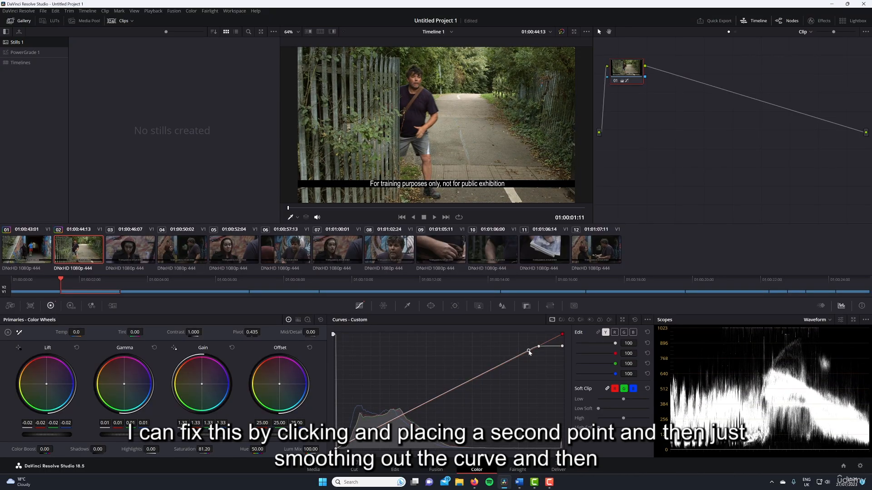
left_click_drag(529, 351, 562, 352)
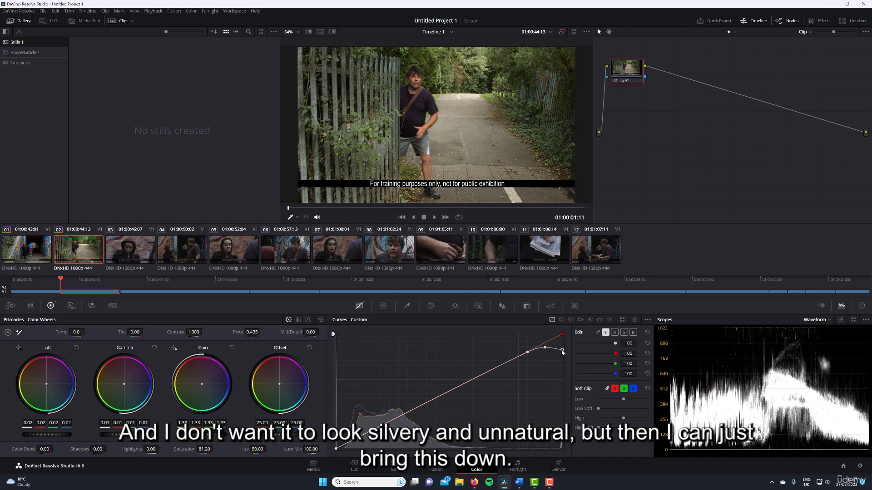
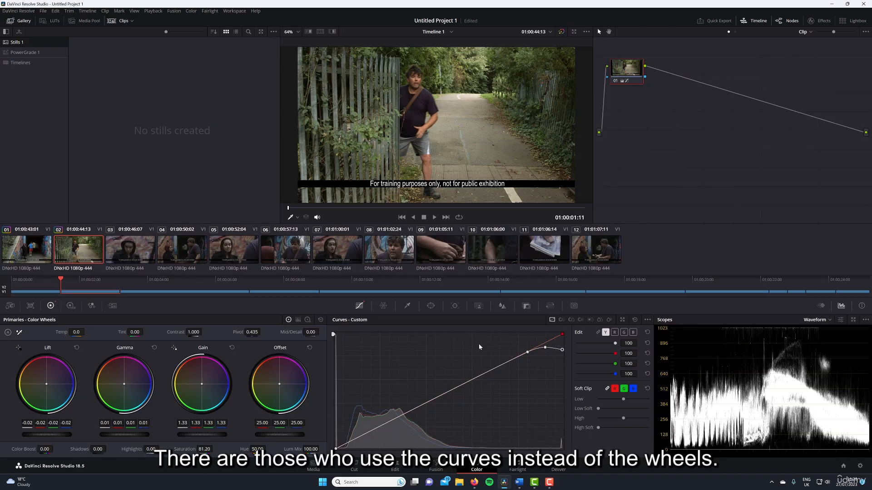
Save the project, and reset shot 02's custom curves and primary color wheels.
key("ctrl+s")
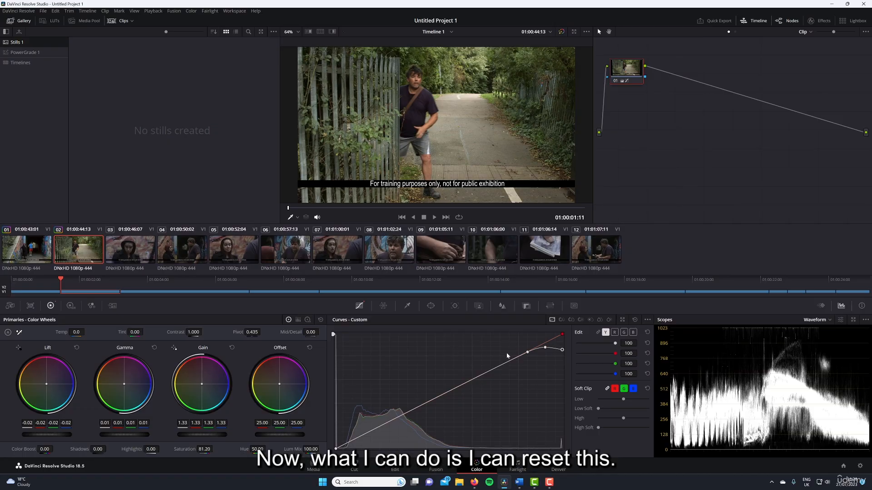
left_click(635, 321)
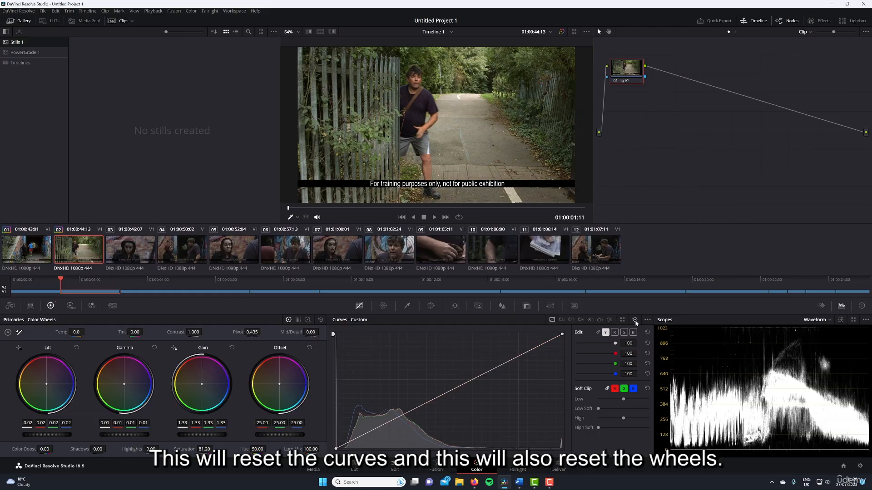
left_click(320, 320)
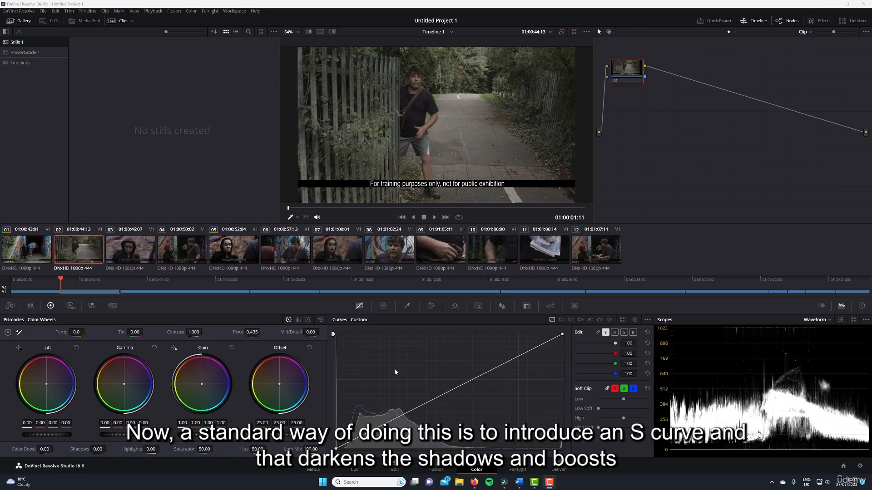
Try a gentle S-curve on the Y curve with a lowered shadow point and a raised highlight point, and remove both points.
left_click_drag(359, 437, 359, 442)
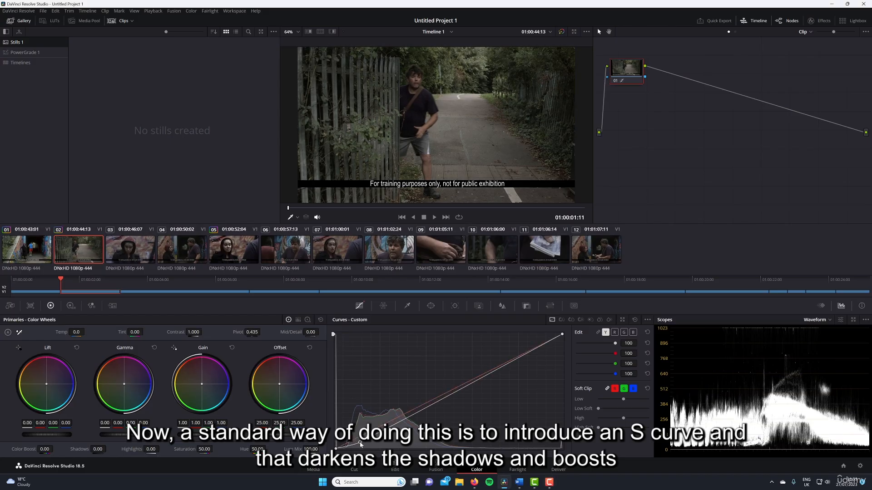
left_click_drag(522, 356, 504, 346)
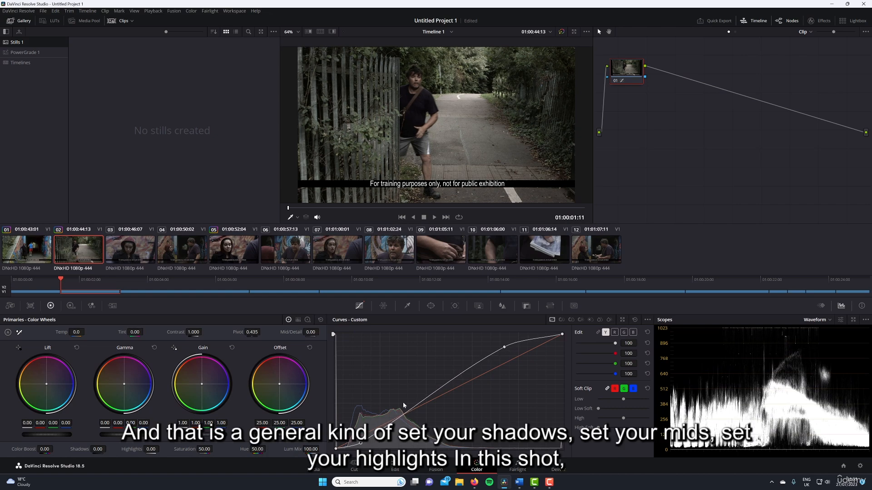
mouse_move(507, 348)
left_mouse_down()
mouse_move(452, 378)
mouse_move(513, 355)
left_mouse_up()
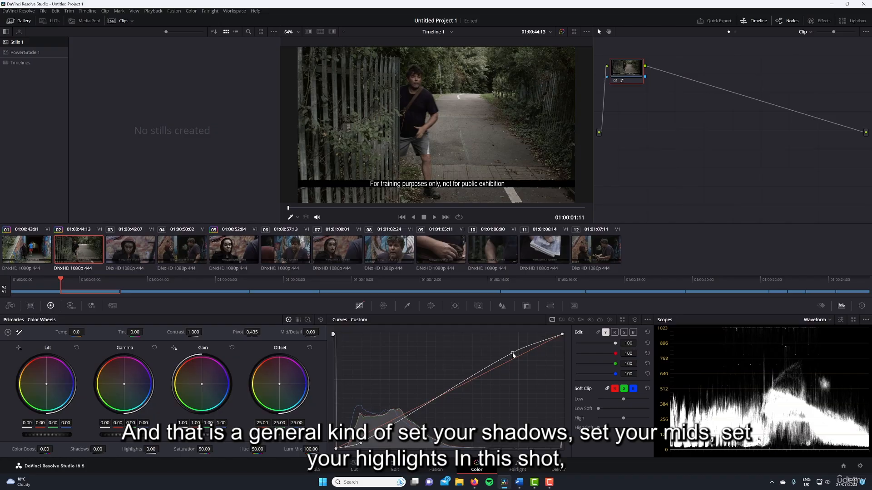
left_click_drag(361, 444, 355, 443)
left_click_drag(514, 354, 499, 350)
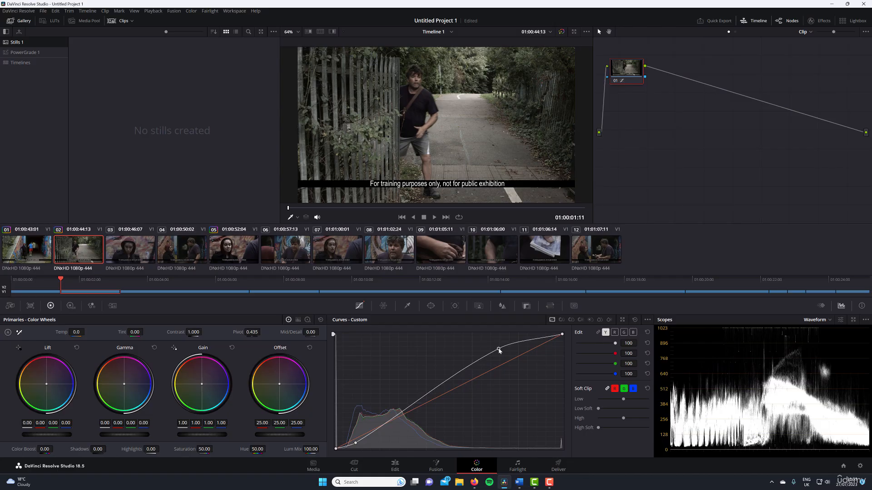
right_click(356, 443)
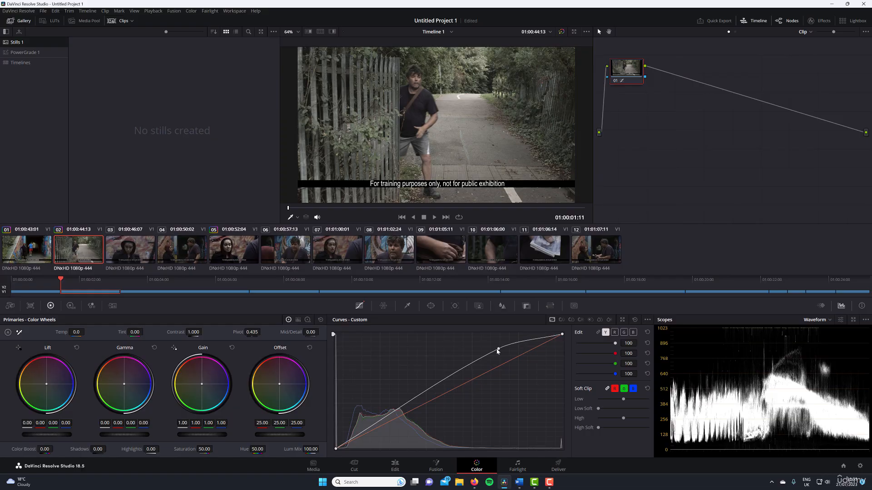
left_click_drag(498, 348, 483, 361)
right_click(484, 361)
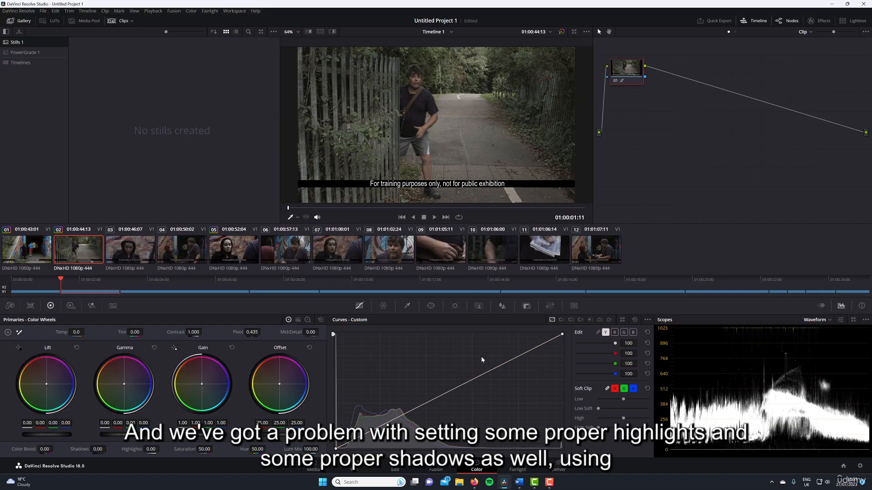
Try a stronger S-curve on the Y curve with points nearer its two ends, and reset the curves.
left_click_drag(363, 434, 370, 447)
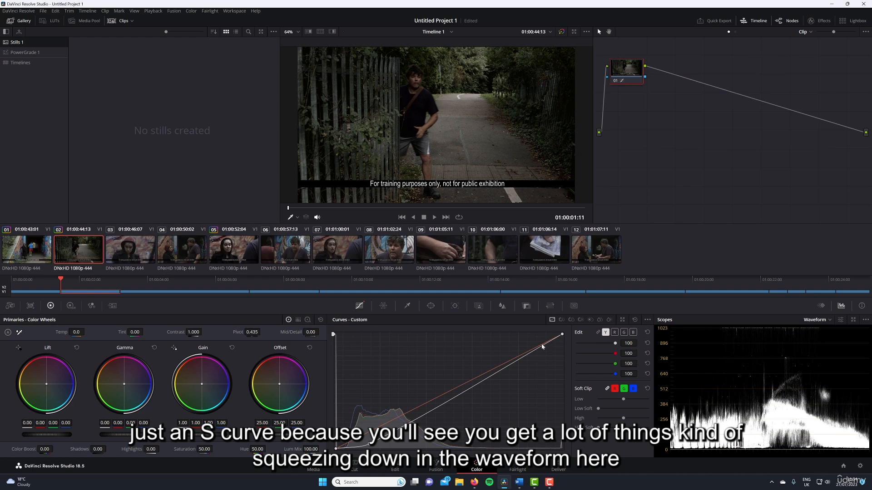
left_click_drag(540, 346, 530, 337)
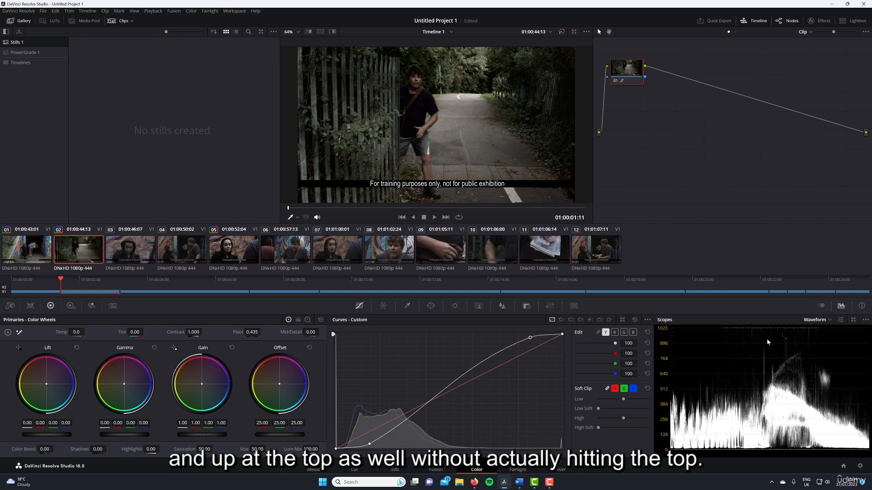
left_click(635, 320)
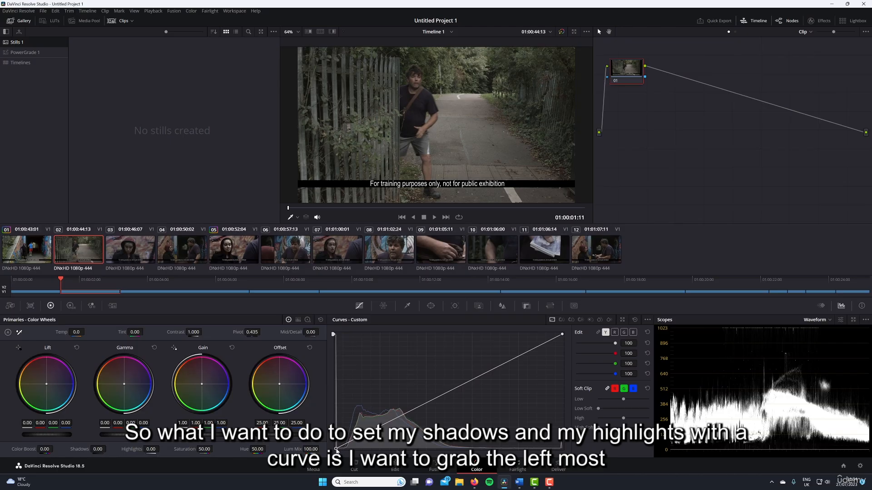
Move the Y curve's black point slightly inward to deepen the shadows, and its white point inward to lift the highlights.
left_click_drag(337, 449, 345, 456)
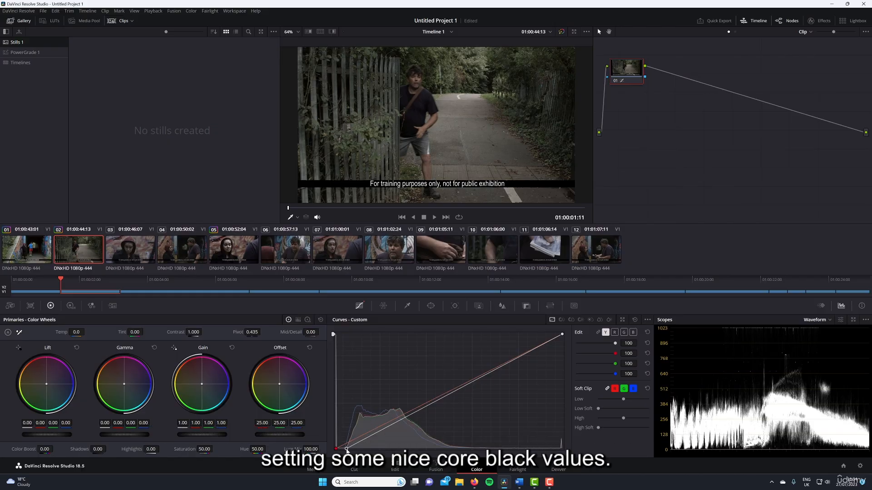
left_click_drag(346, 449, 348, 450)
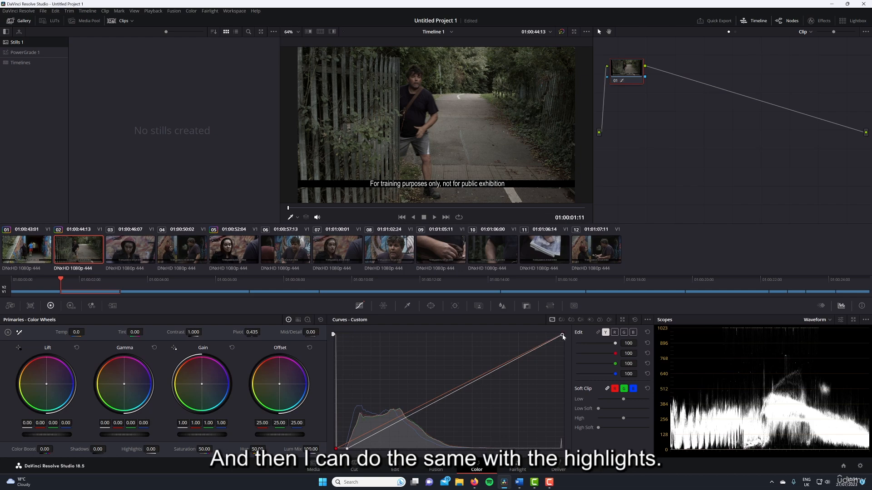
left_click_drag(562, 335, 534, 331)
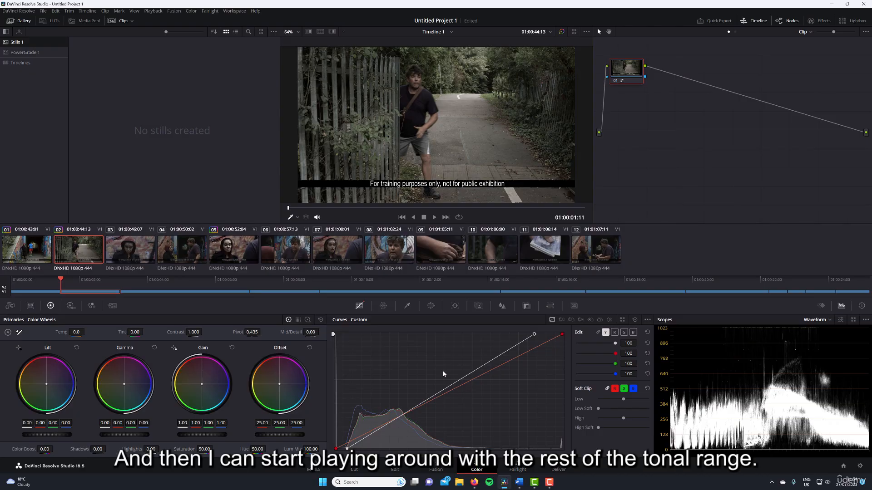
Add a midtone point to the Y curve and raise it to brighten the shot, easing the black point back slightly.
left_click(484, 363)
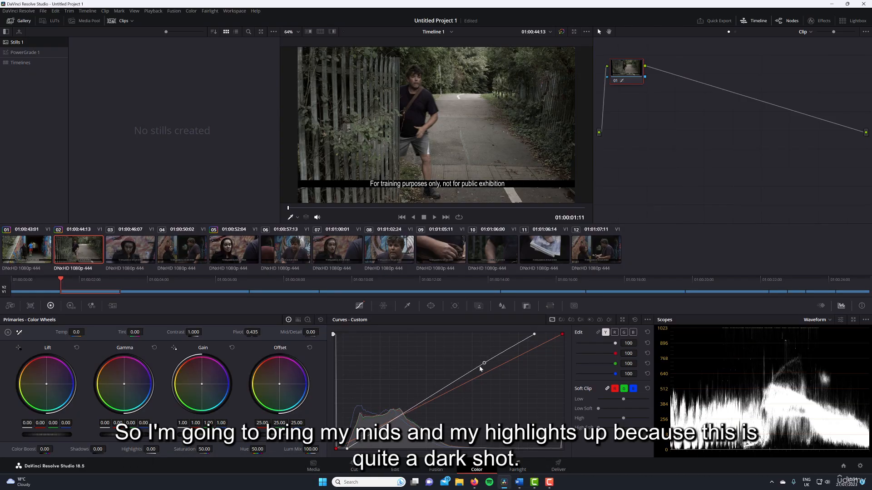
left_click_drag(480, 369, 443, 376)
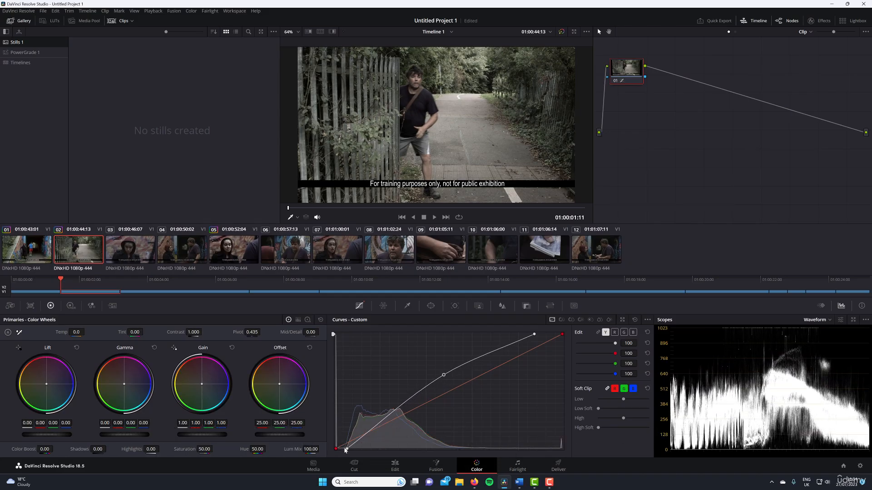
left_click_drag(347, 449, 345, 449)
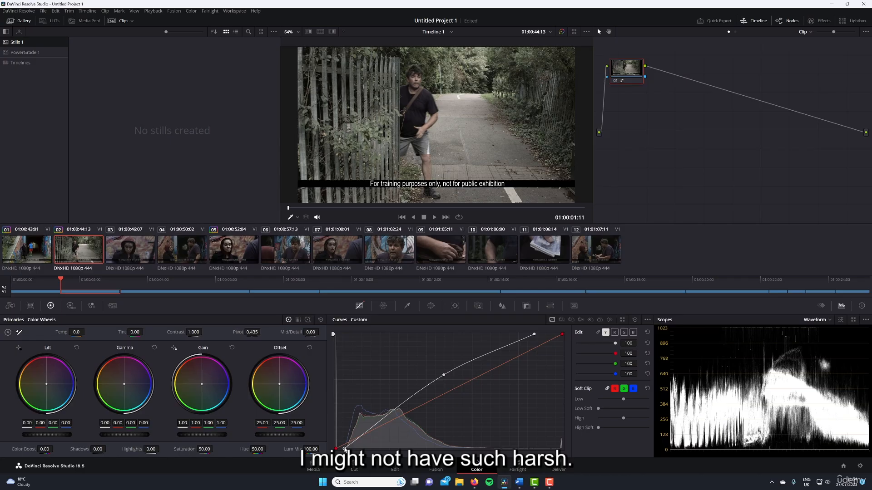
left_click_drag(443, 376, 439, 382)
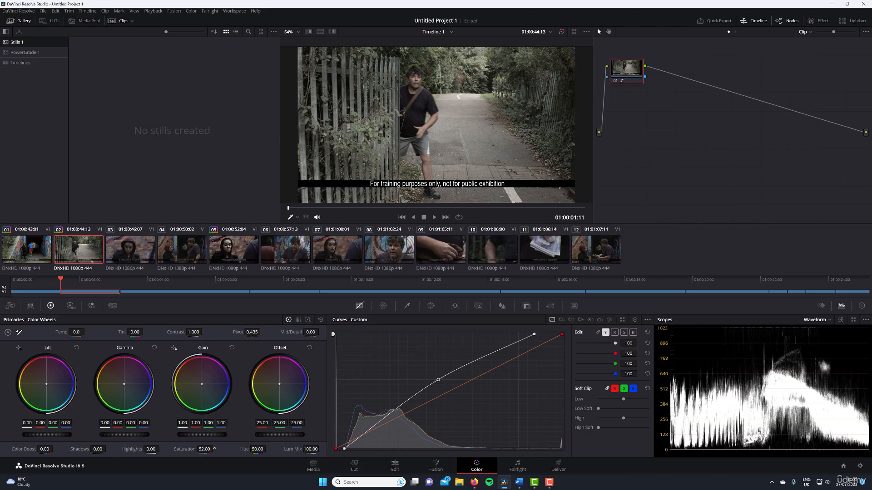
Try out different saturation levels for shot 02, and set the saturation to 93.20.
left_click_drag(214, 449, 214, 449)
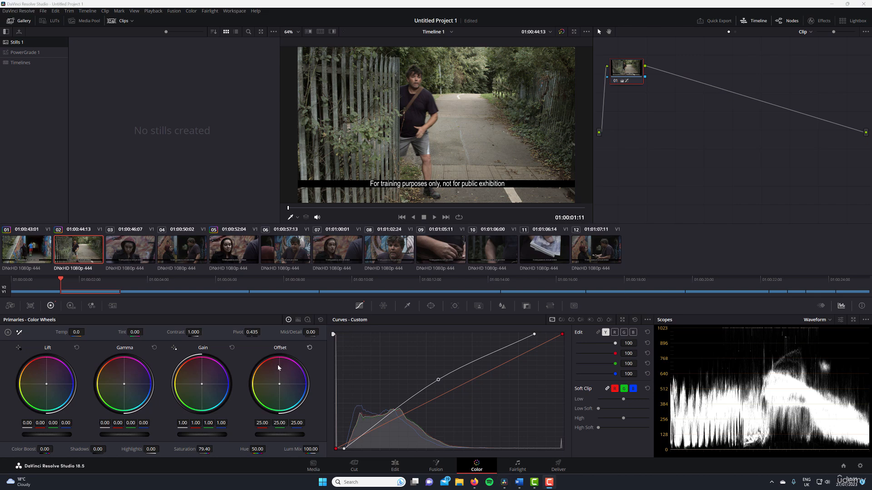
double_click(207, 449)
left_click(207, 449)
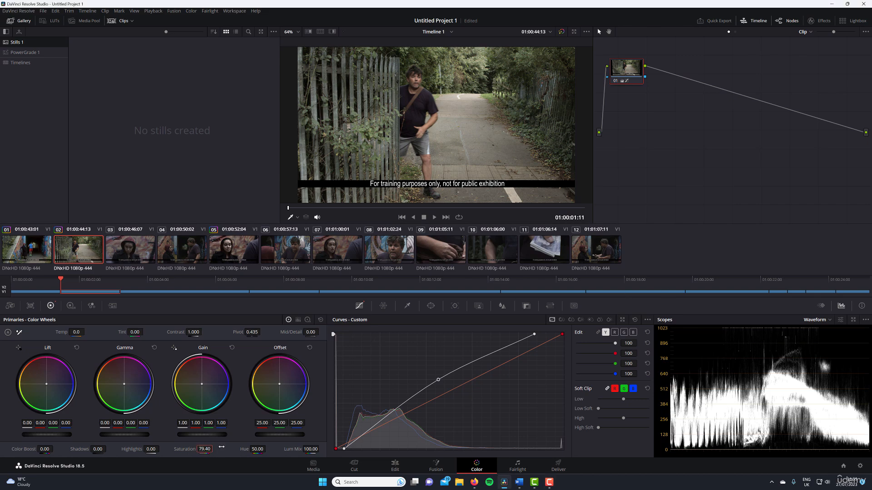
double_click(184, 451)
left_click_drag(206, 449, 214, 449)
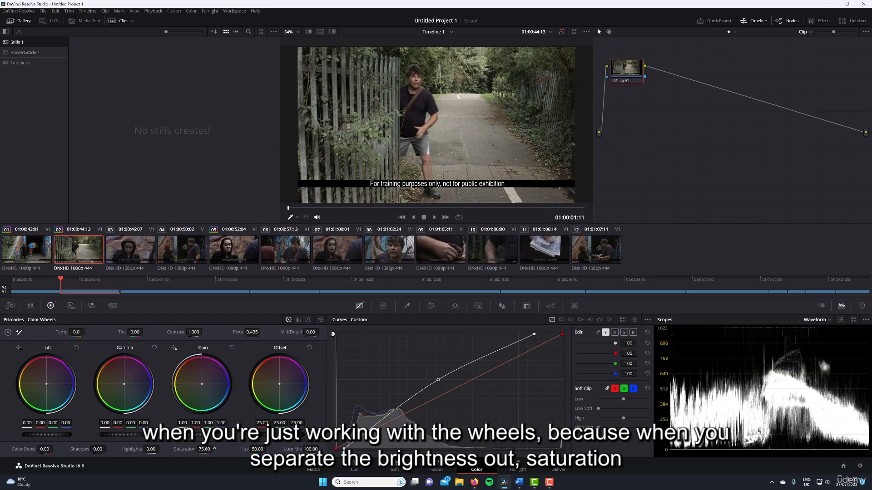
left_click_drag(214, 449, 214, 449)
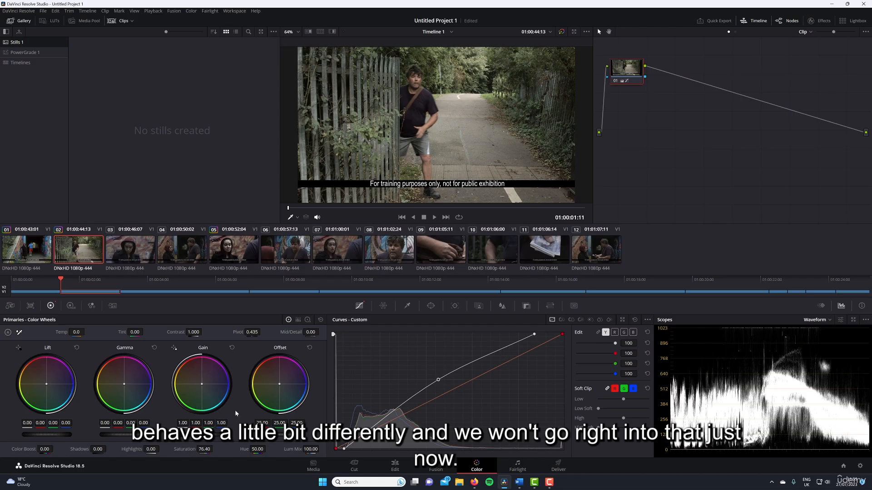
left_click_drag(214, 449, 214, 449)
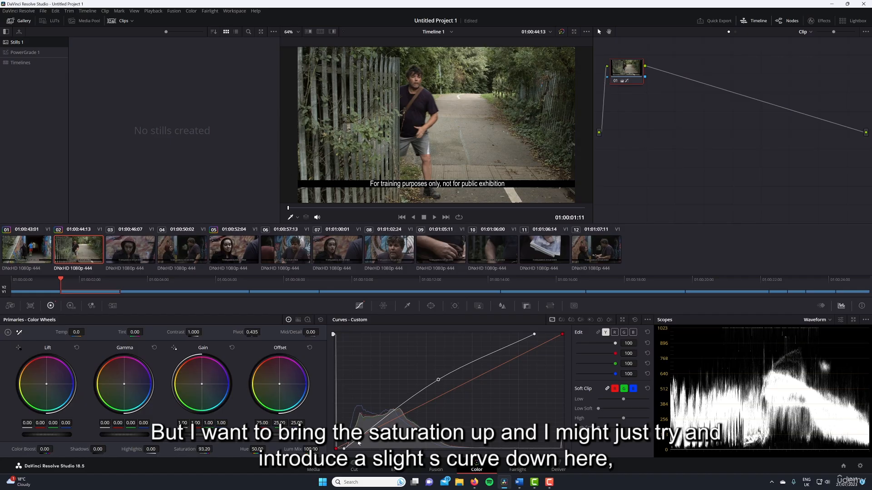
Add a shadow point low on the Y curve and raise it slightly to keep the dark tones from looking harsh.
left_click(358, 441)
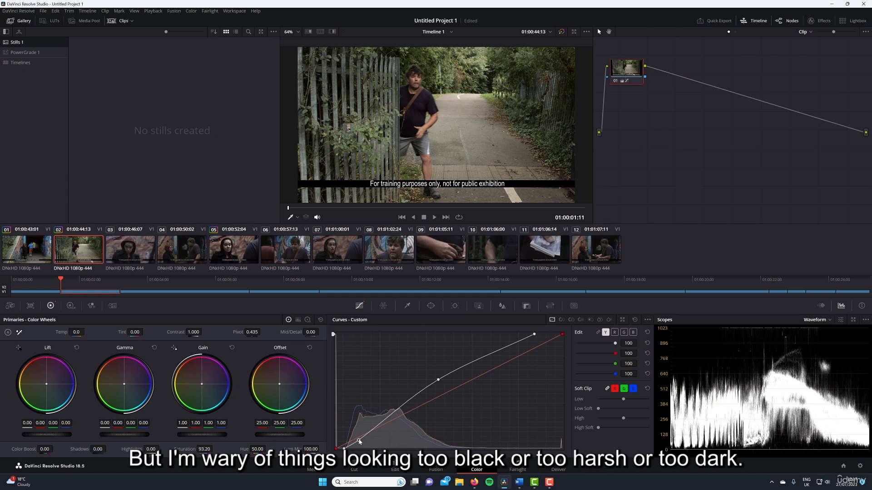
left_click_drag(359, 440, 363, 437)
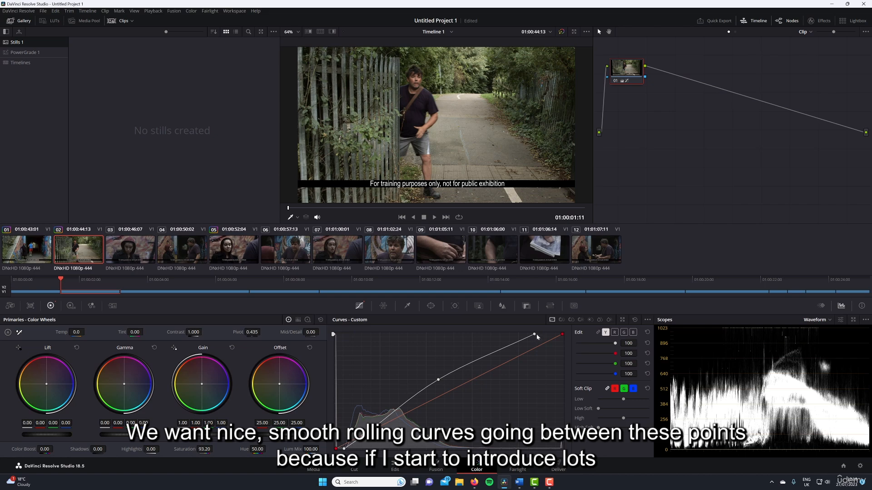
Try bending the Y curve's midtones with many closely spaced points, and remove those extra points again.
mouse_move(426, 386)
left_mouse_down()
mouse_move(414, 396)
mouse_move(408, 387)
mouse_move(405, 407)
mouse_move(392, 407)
left_mouse_up()
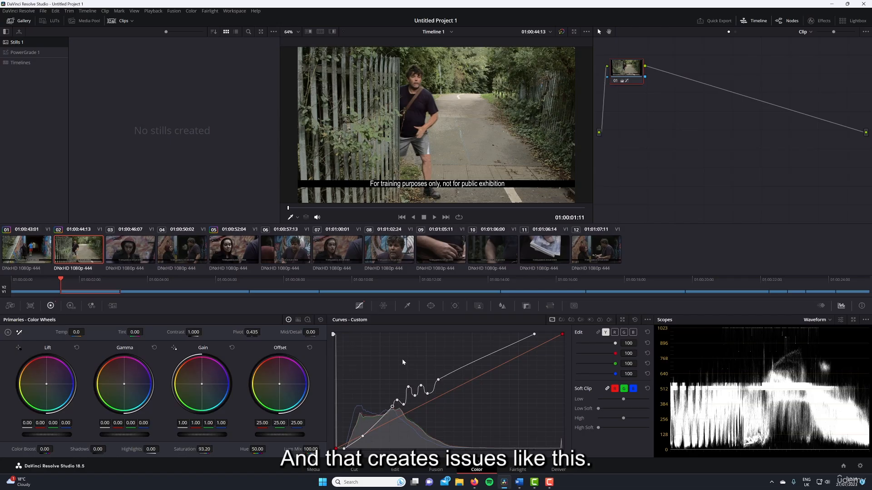
right_click(408, 386)
right_click(414, 395)
right_click(421, 385)
right_click(404, 404)
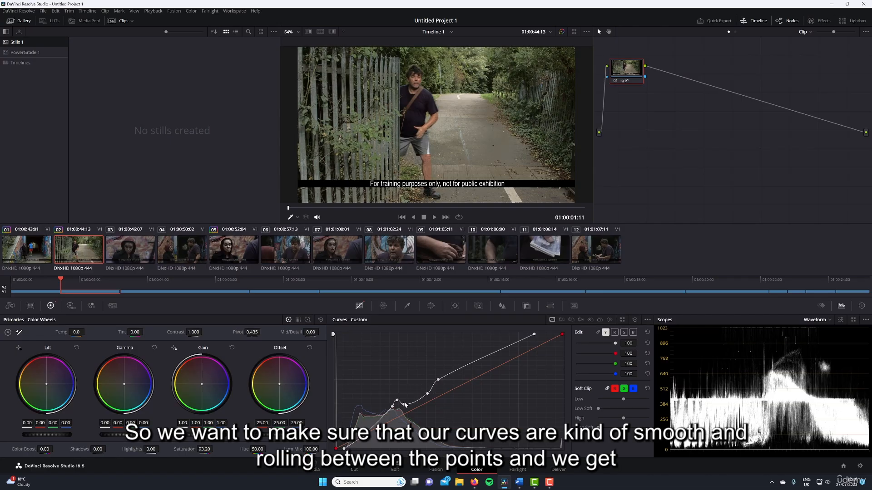
right_click(397, 400)
right_click(393, 406)
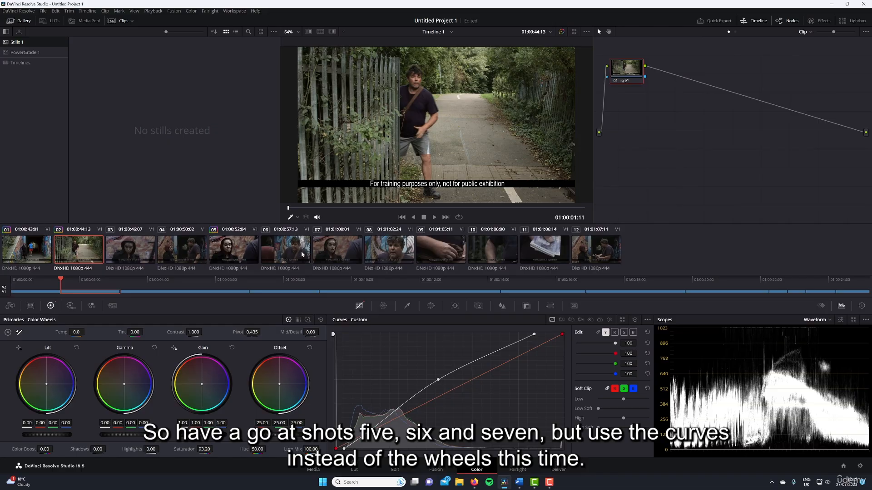
left_click(234, 249)
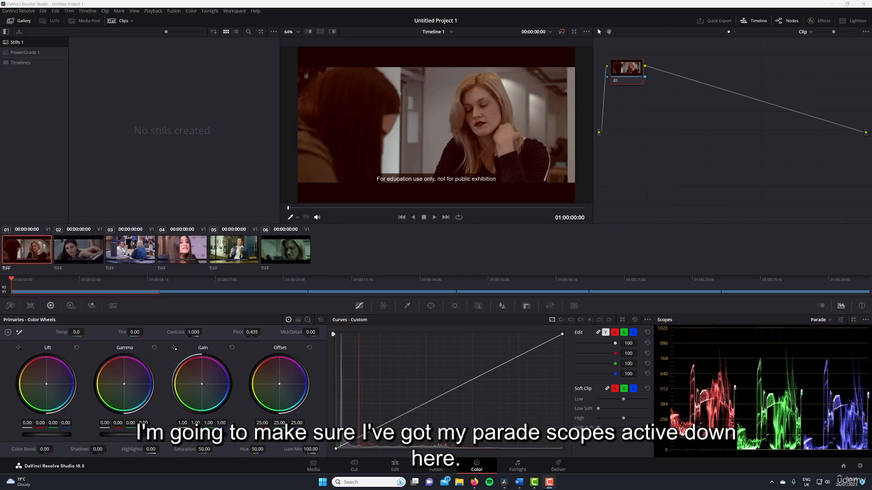
Set the scopes to the Parade display for the first clip.
left_click(824, 321)
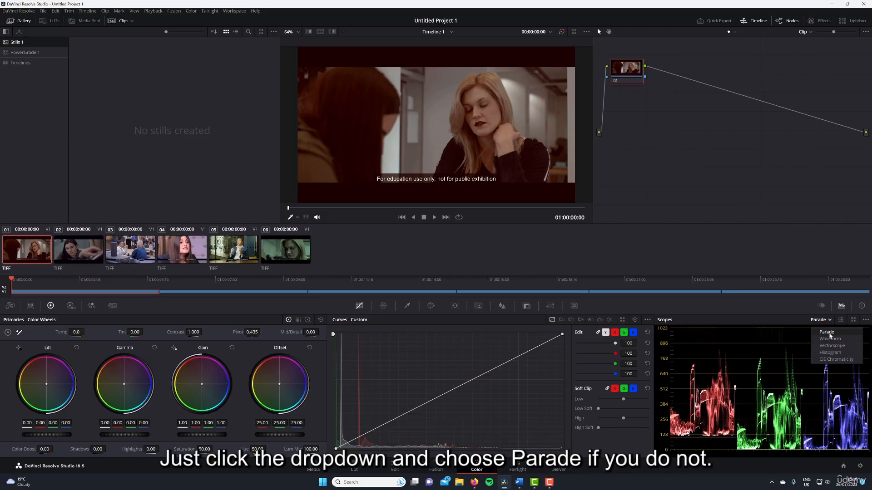
left_click(827, 332)
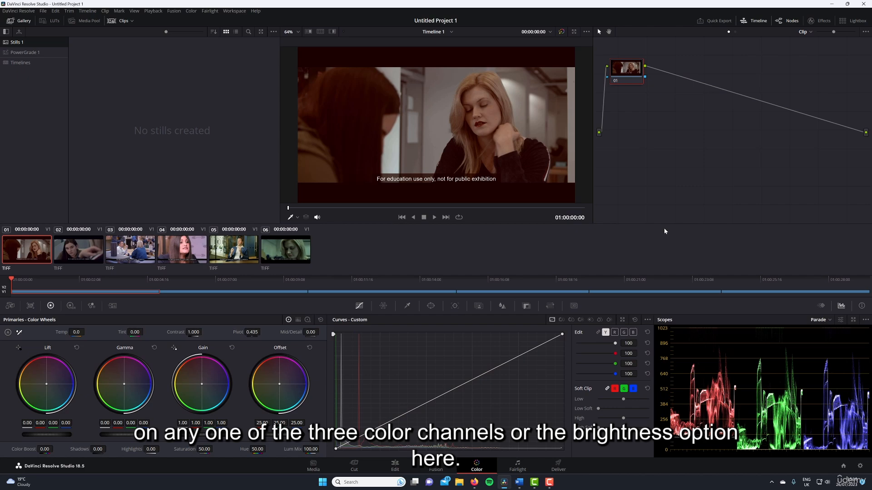
Edit only the red curve and pull its black point inward until the red shadows align with green and blue on the parade.
left_click(615, 333)
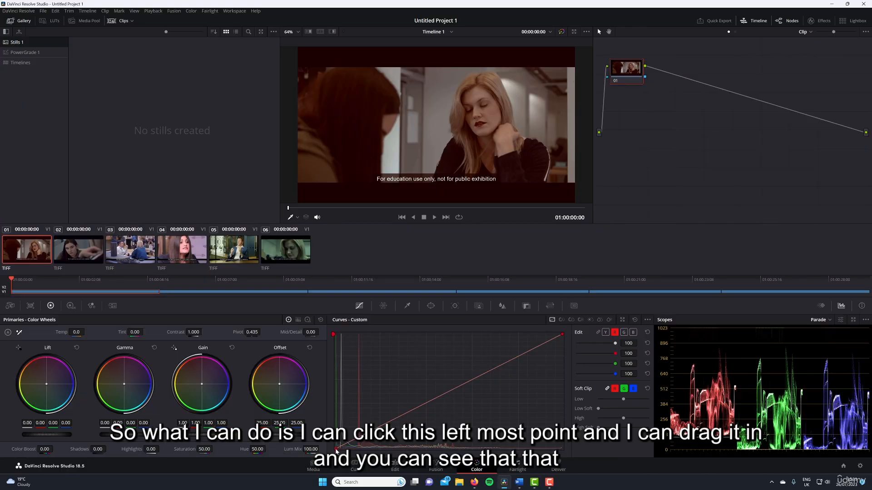
left_click_drag(336, 450, 356, 452)
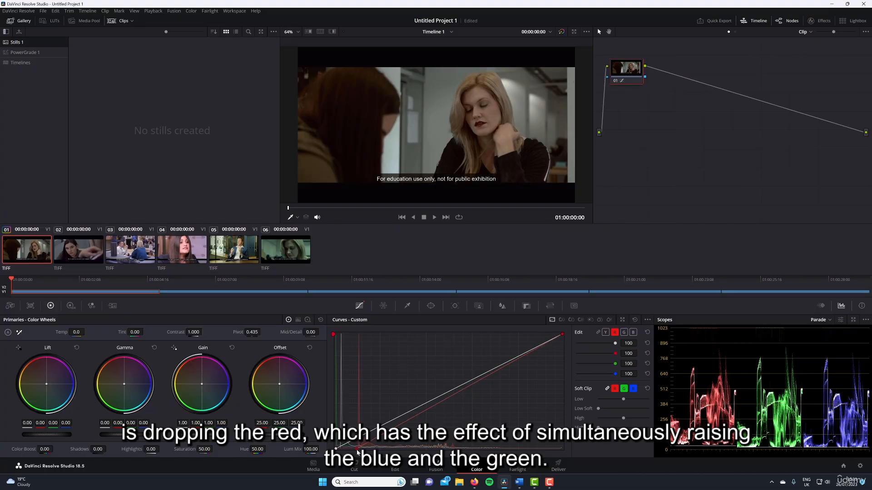
left_click_drag(357, 452, 361, 451)
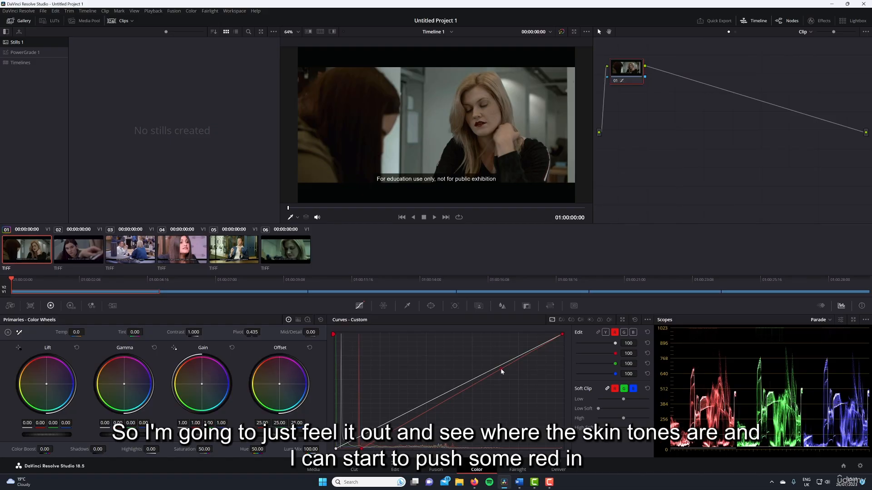
Add lower and middle points on the first clip's red curve and raise the middle one slightly to restore red in the skin tones.
left_click(434, 407)
left_click_drag(470, 388, 453, 370)
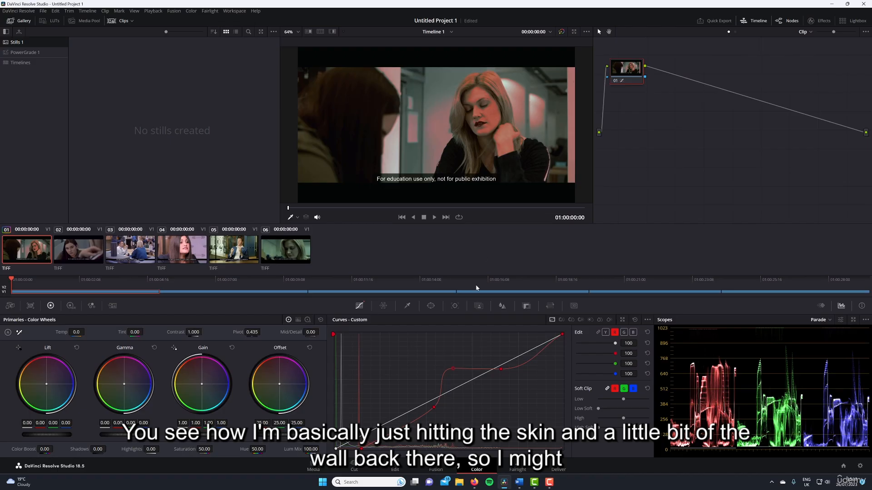
left_click_drag(452, 373, 465, 389)
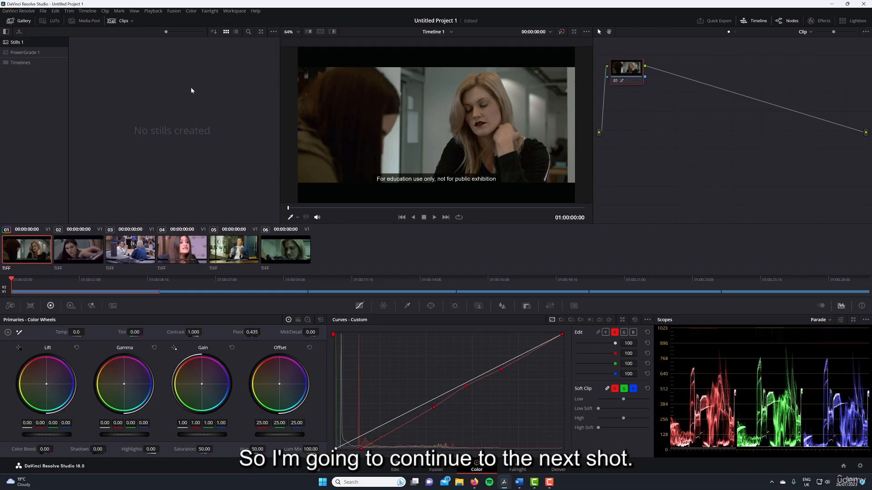
Neutralize clip 02's magenta shadows by raising the green curve's black point slightly and pulling the blue curve's black point slightly inward.
left_click(84, 251)
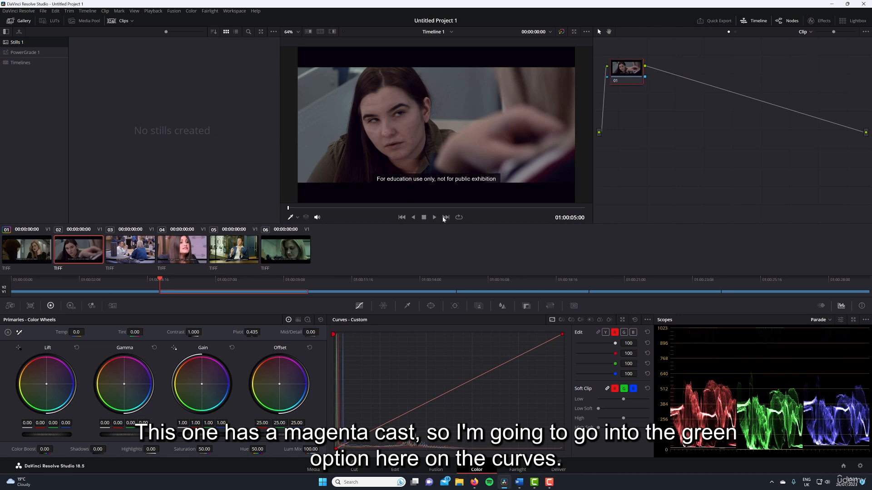
left_click(624, 333)
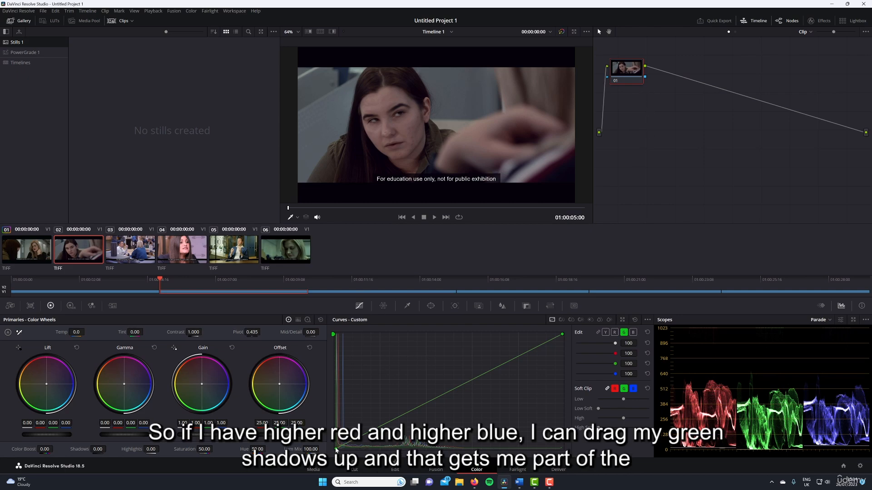
left_click_drag(336, 450, 330, 447)
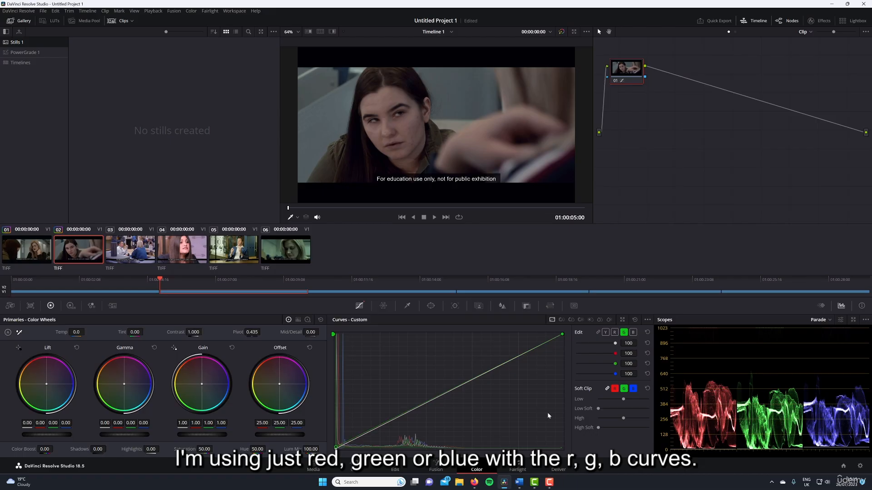
left_click(633, 333)
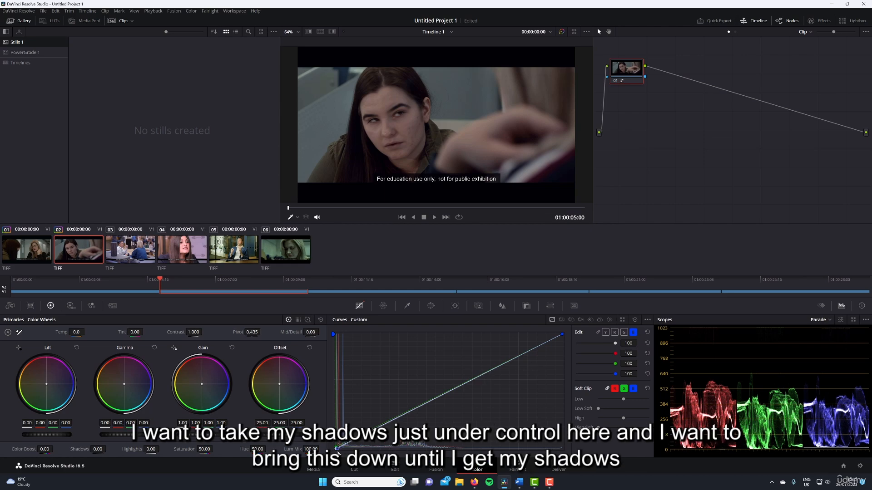
left_click_drag(337, 451, 340, 453)
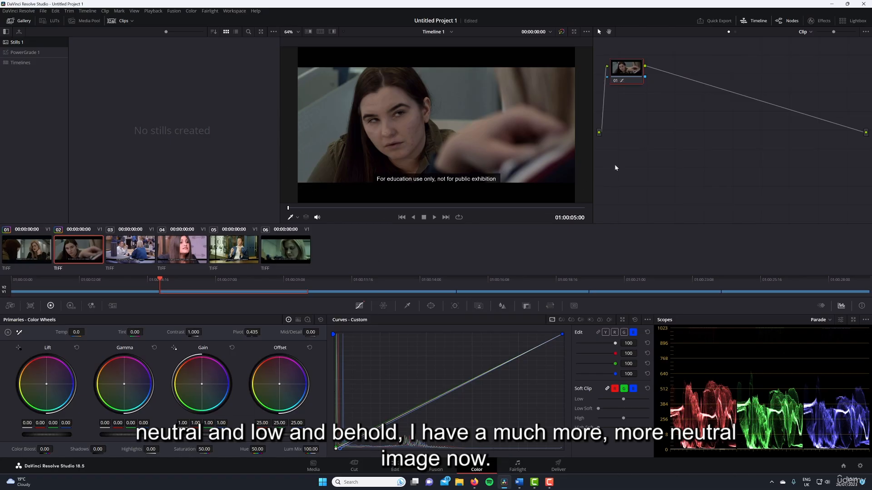
Compare clip 02 with and without its correction, and save the project.
left_click(615, 82)
left_click(616, 82)
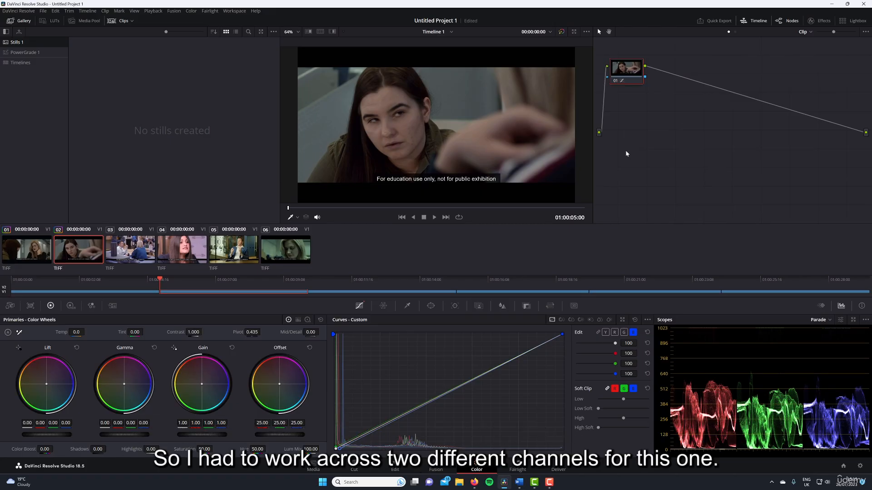
key("ctrl+s")
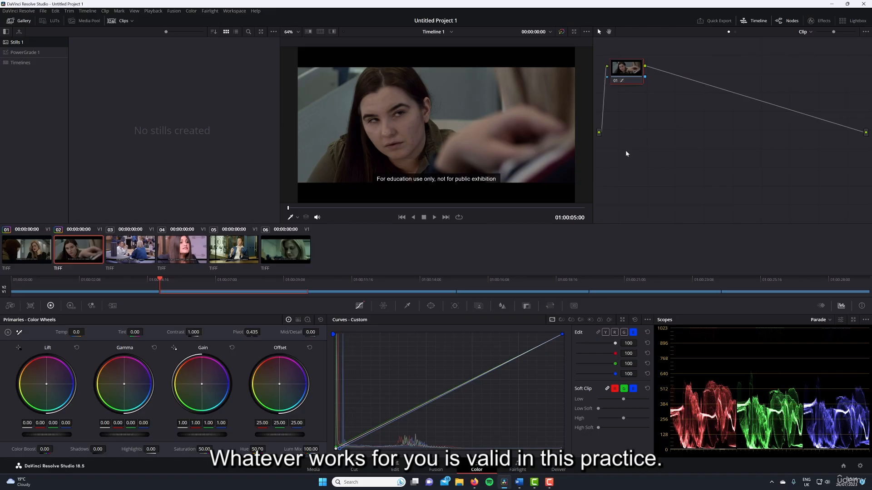
On clip 03, pull the blue curve down with an upper and a lower point, and lower its white point slightly.
key("Down")
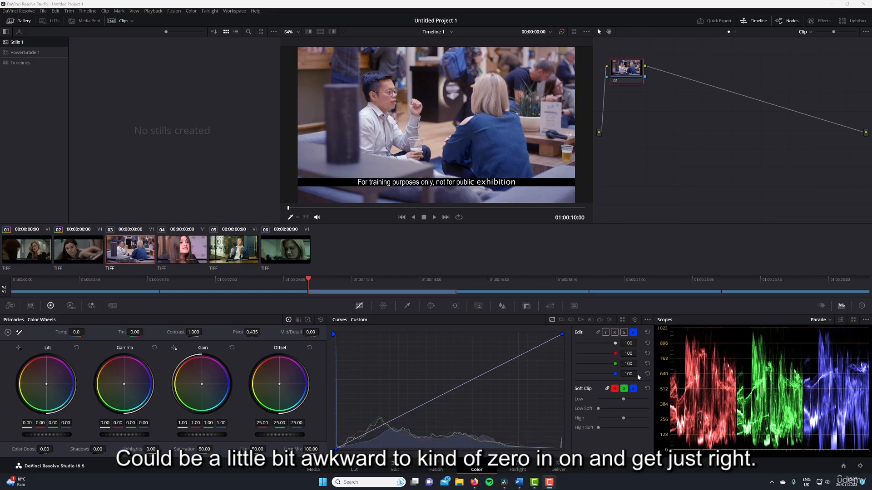
left_click_drag(540, 347, 532, 357)
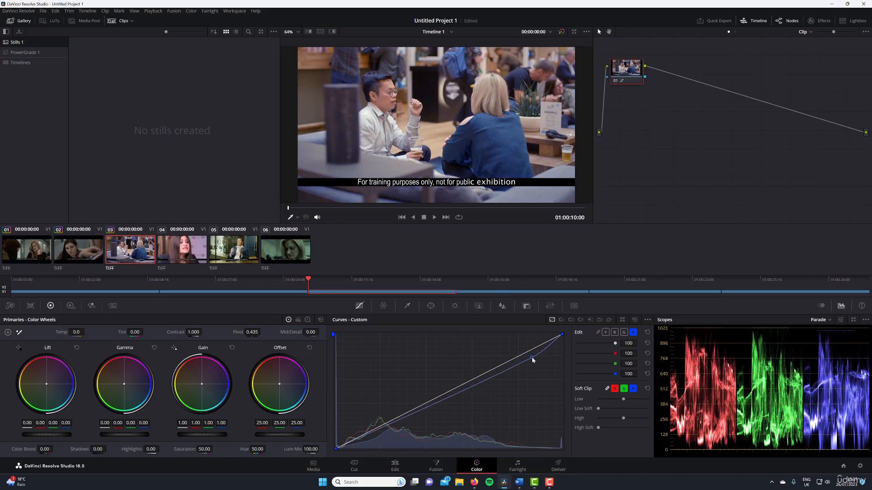
left_click_drag(531, 360, 520, 363)
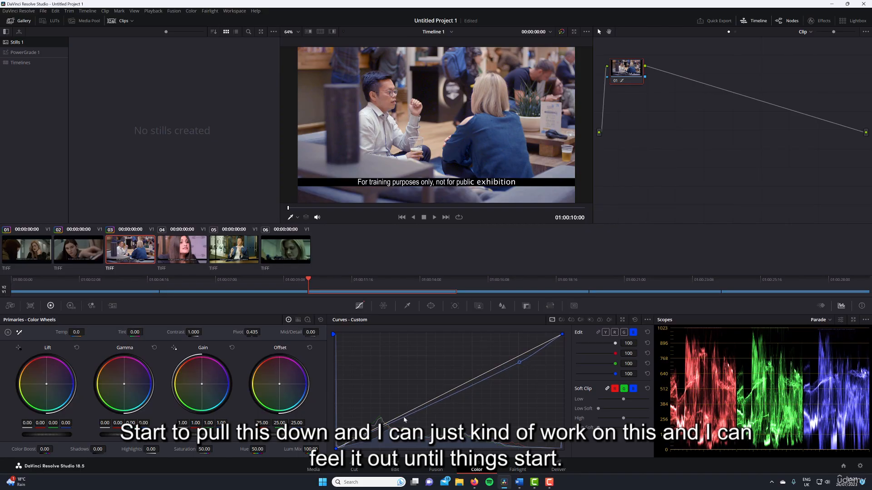
left_click_drag(400, 418, 397, 420)
left_click_drag(562, 335, 563, 340)
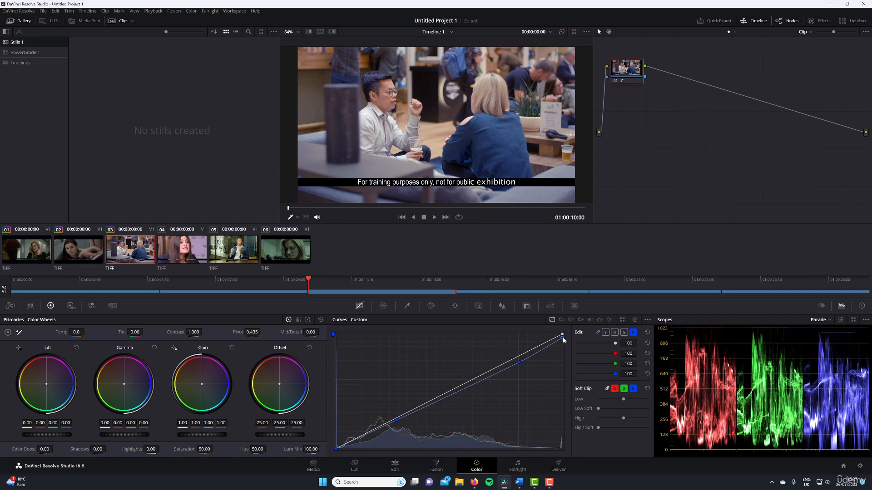
Fine-tune clip 03's upper and lower blue curve points downward and raise the global saturation to 58.20.
left_click_drag(521, 364, 510, 366)
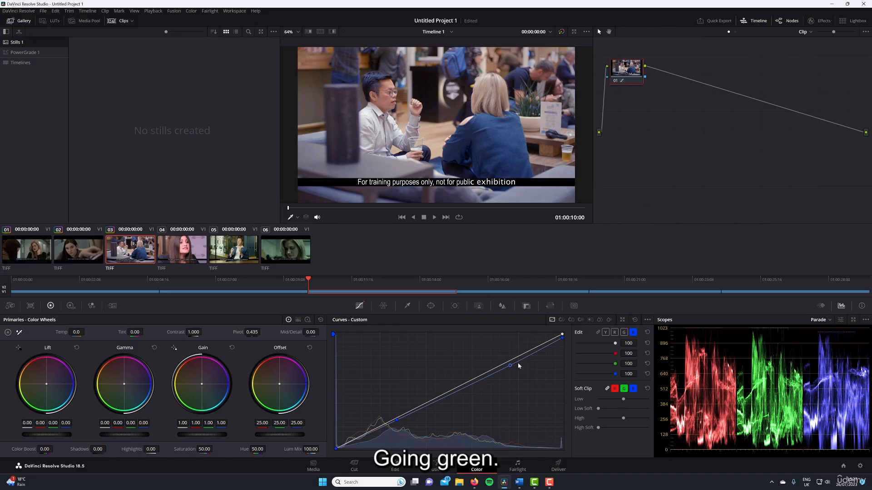
mouse_move(510, 365)
left_mouse_down()
mouse_move(516, 376)
mouse_move(508, 369)
left_mouse_up()
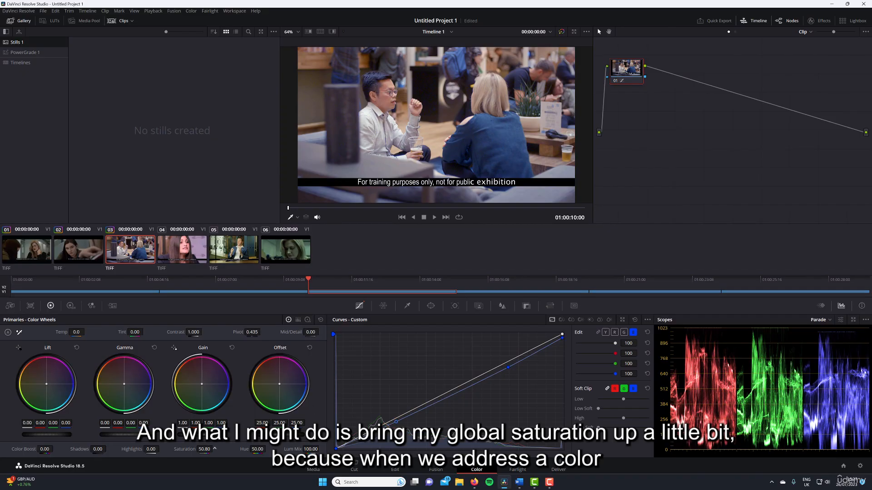
left_click_drag(214, 448, 214, 449)
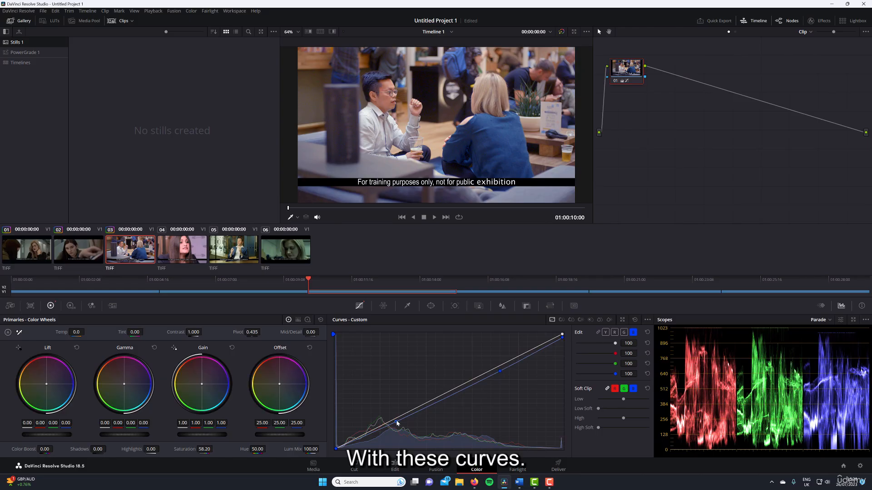
left_click_drag(396, 421, 396, 425)
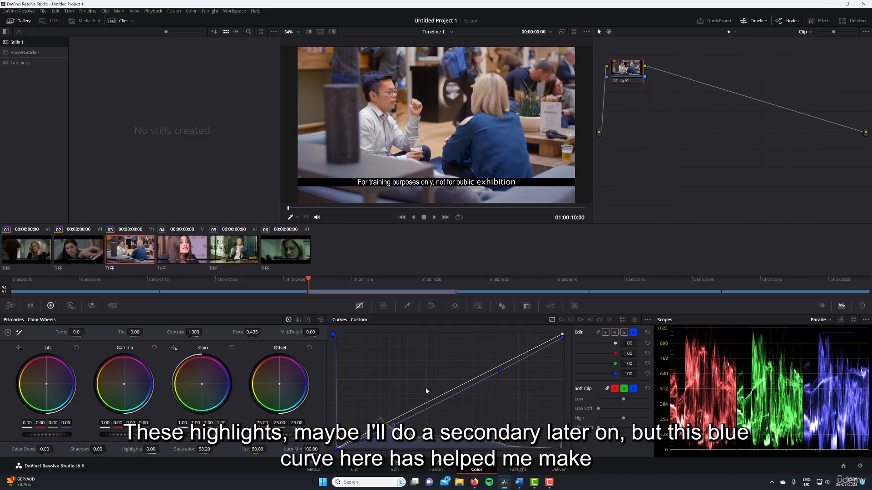
Toggle clip 03's correction node to compare the image before and after, leaving the node enabled.
left_click(616, 83)
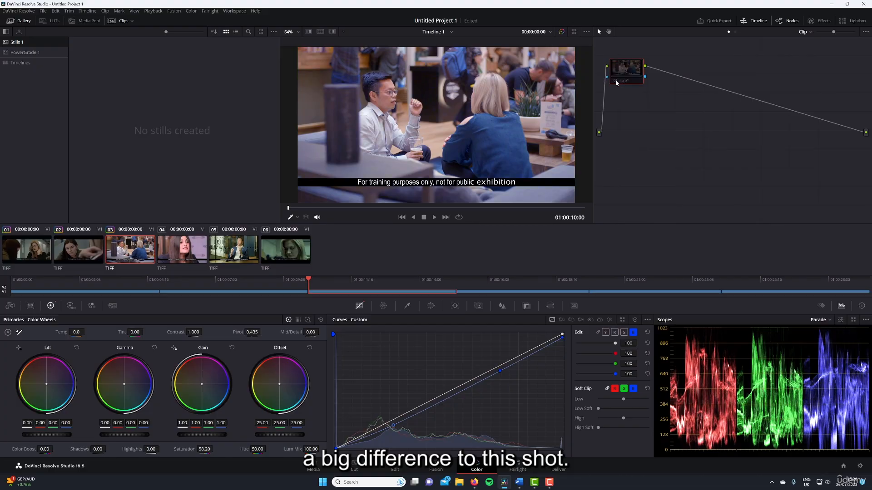
left_click(616, 83)
left_click(616, 83)
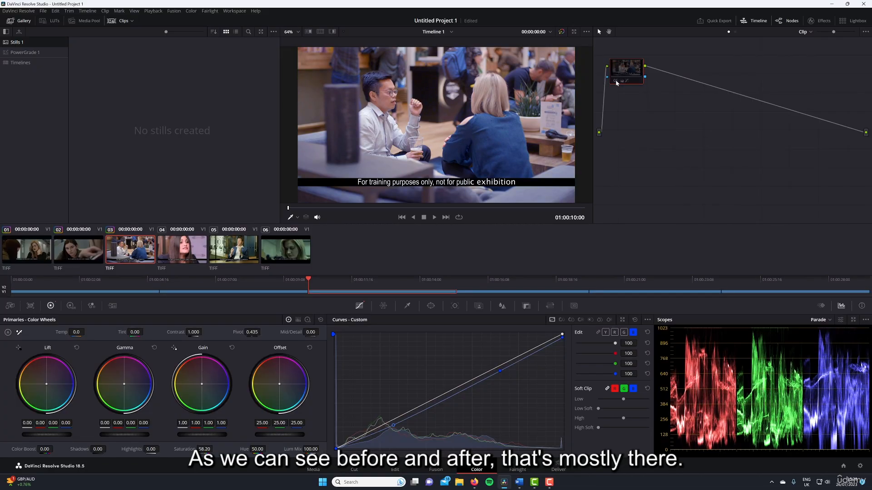
left_click(616, 83)
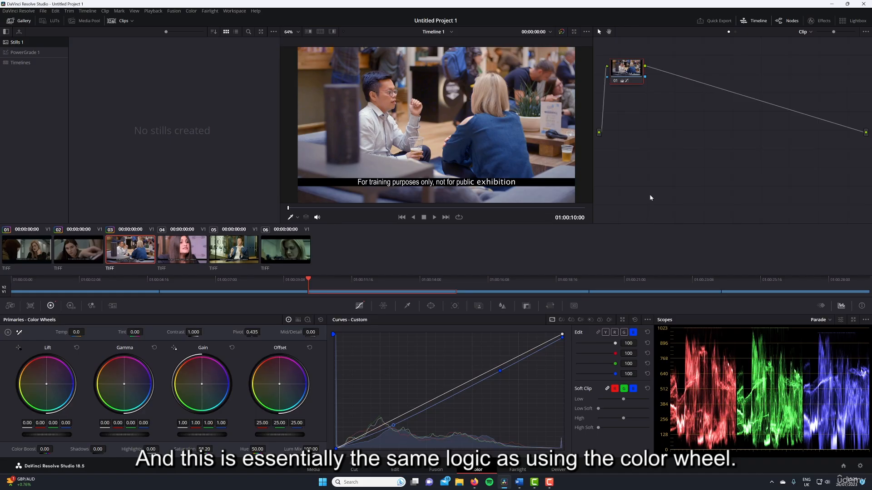
On clip 04, raise the green curve with a slightly lifted black point, a white point moved inward and a midtone point.
left_click(177, 258)
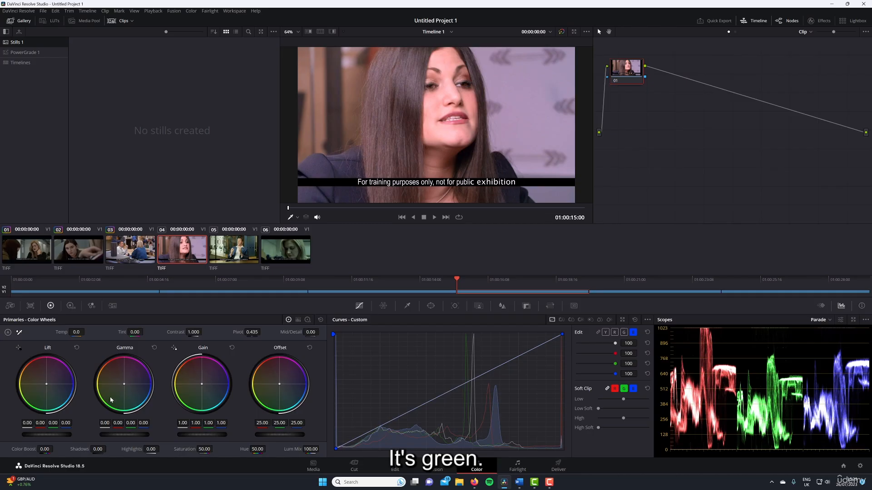
left_click(624, 333)
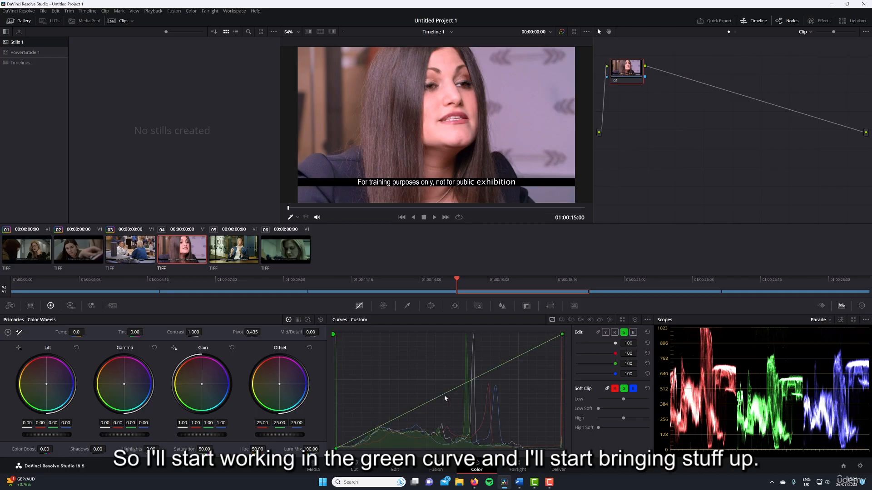
left_click_drag(336, 448, 336, 444)
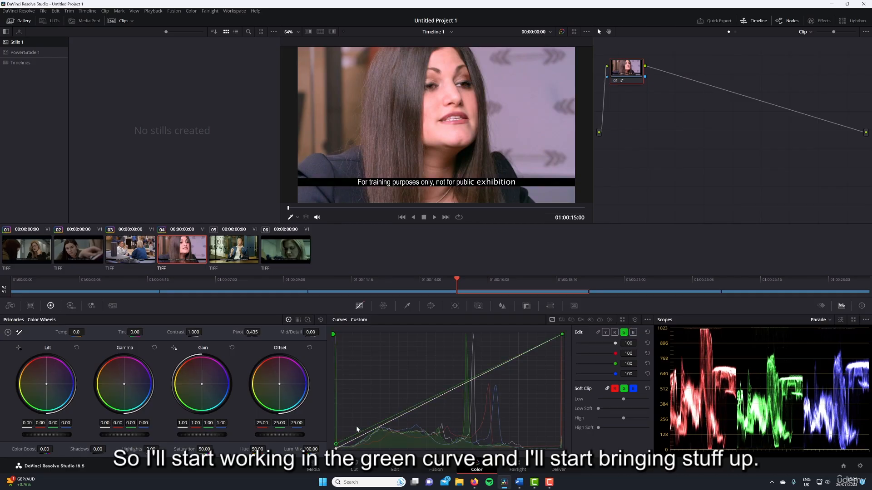
left_click_drag(562, 334, 542, 335)
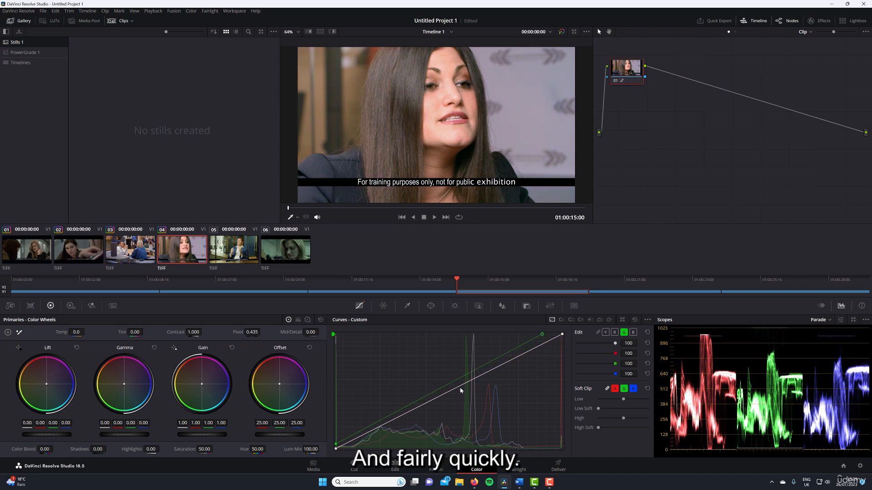
left_click(435, 391)
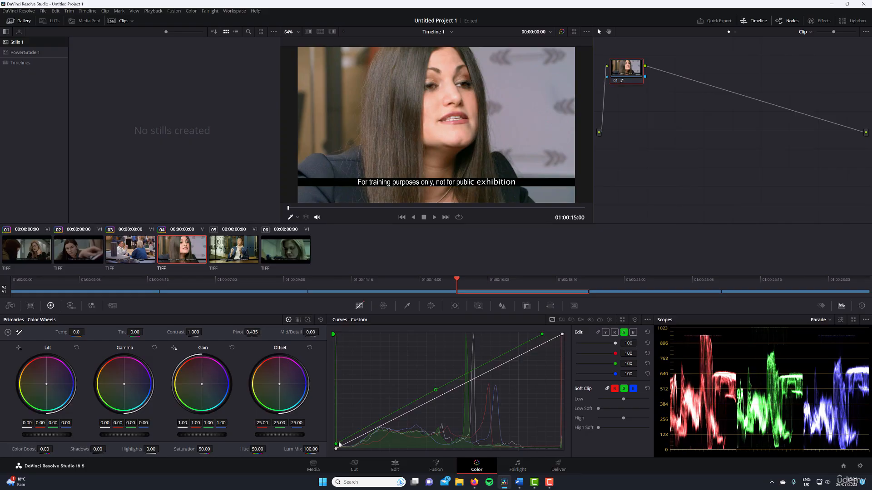
left_click_drag(337, 444, 338, 446)
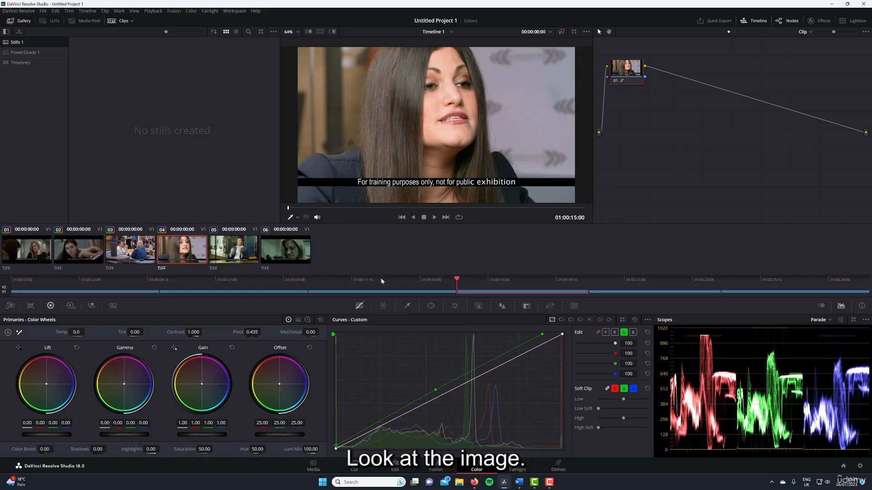
Bypass the corrections on clips 04 and 02 to examine their original color casts, and show the blue curve for clip 02.
left_click(616, 80)
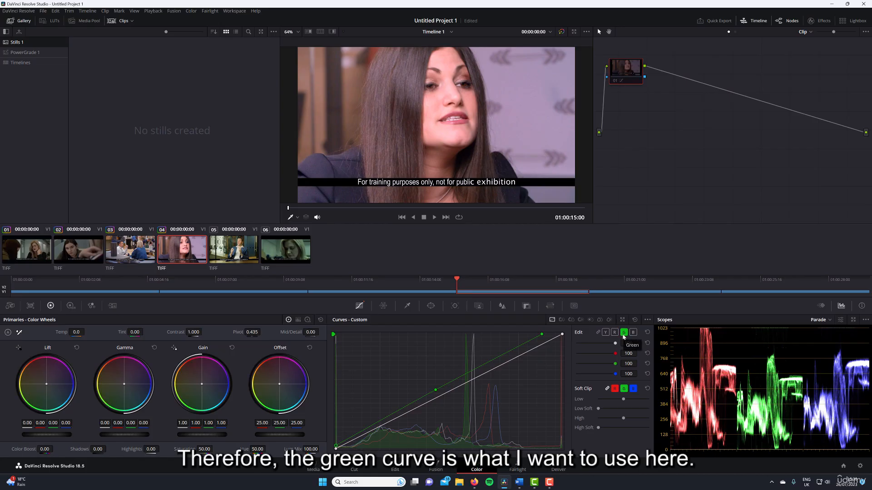
left_click(80, 251)
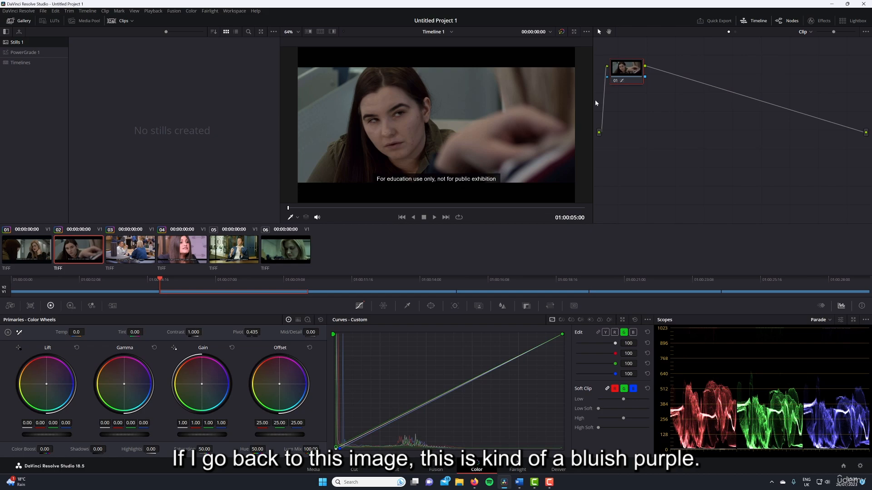
left_click(615, 80)
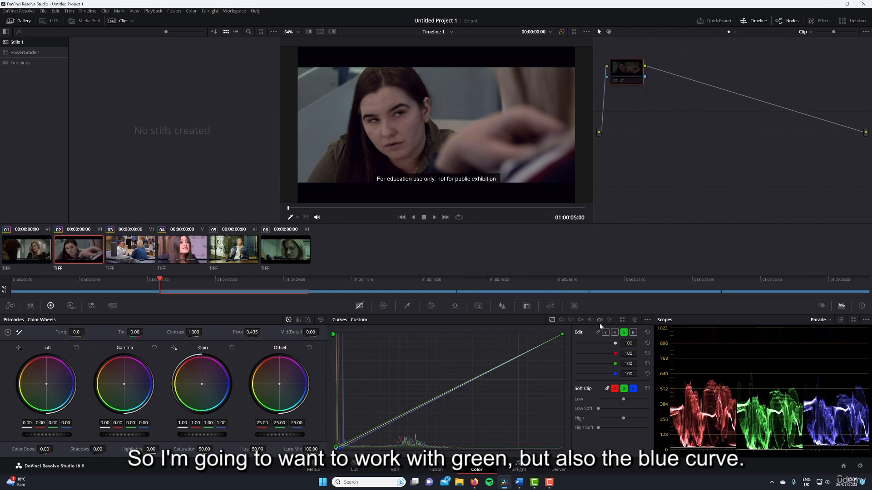
left_click(634, 332)
Review clips 04, 05 and 06 in turn, comparing their color casts in the viewer and on the parade scope.
left_click(198, 246)
left_click(231, 248)
left_click(182, 246)
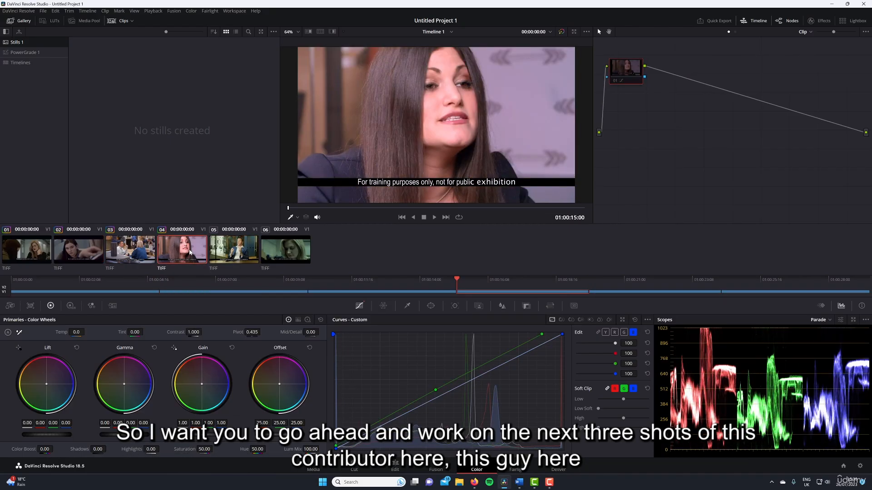
left_click(220, 250)
left_click(285, 250)
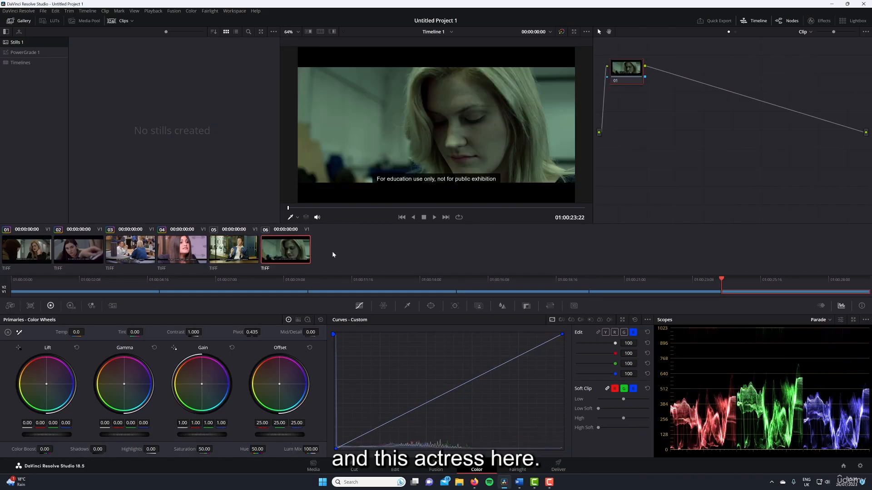
left_click(245, 261)
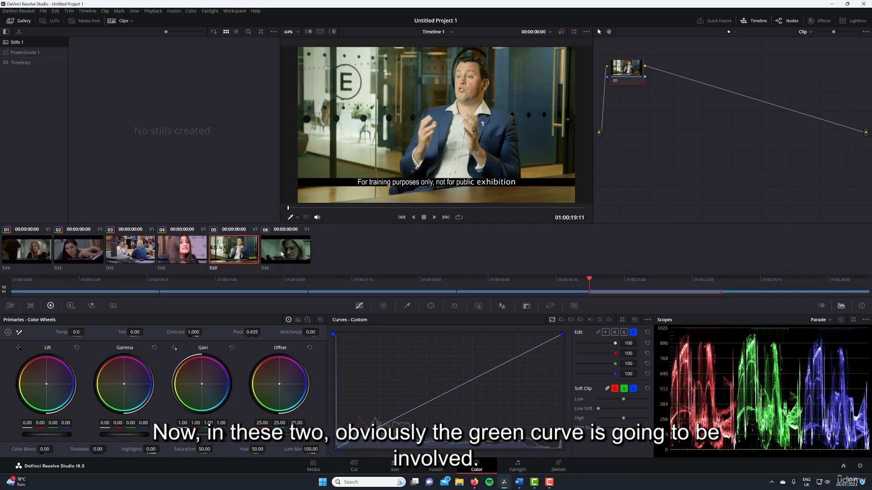
left_click(281, 253)
left_click(252, 254)
left_click(293, 251)
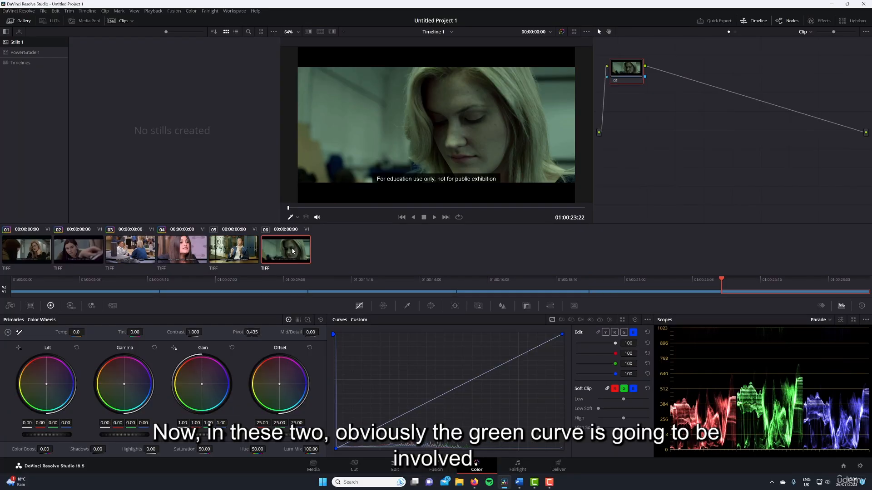
left_click(250, 246)
left_click(291, 247)
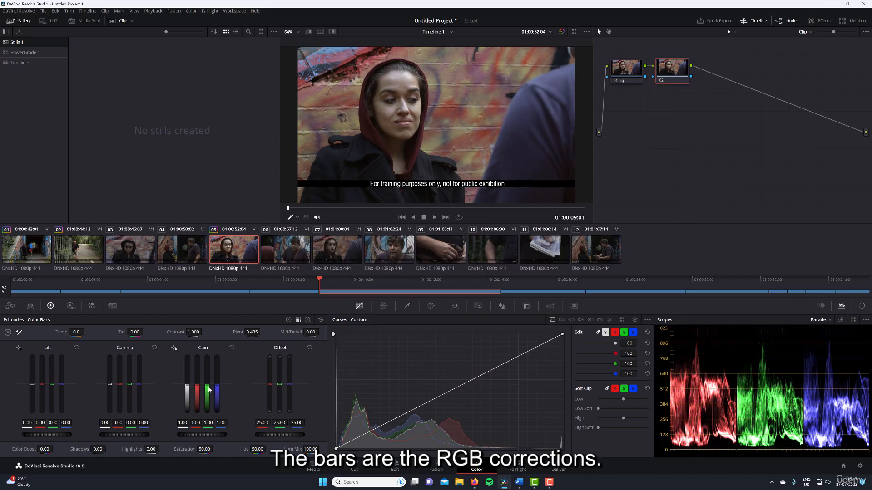
On shot 05's second node, set the Gain color bars to 0.99 luma, 1.04 red, 0.70 green and 0.95 blue.
left_click_drag(210, 390, 187, 386)
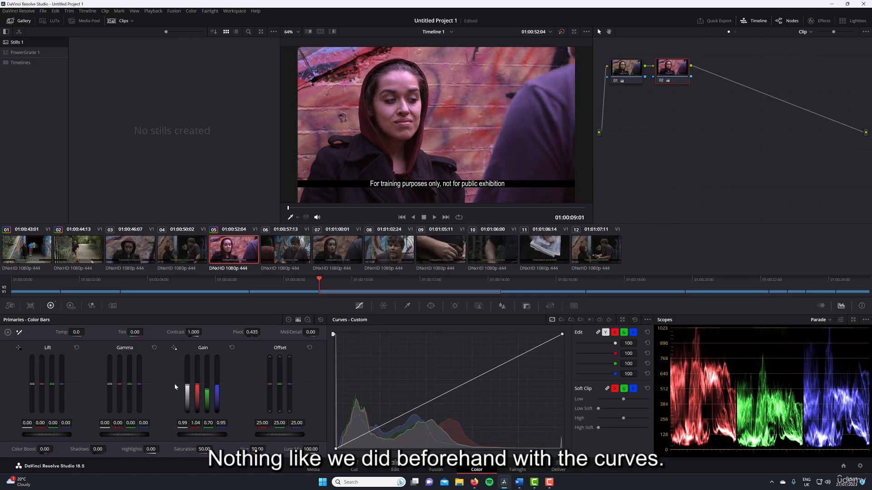
Reset the primaries on shot 05's second node and switch its controls to the log wheels.
left_click(320, 320)
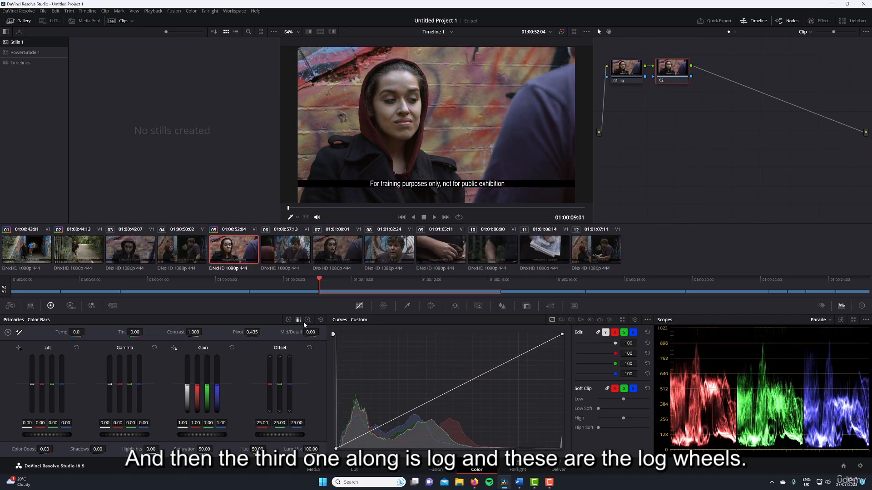
left_click(307, 320)
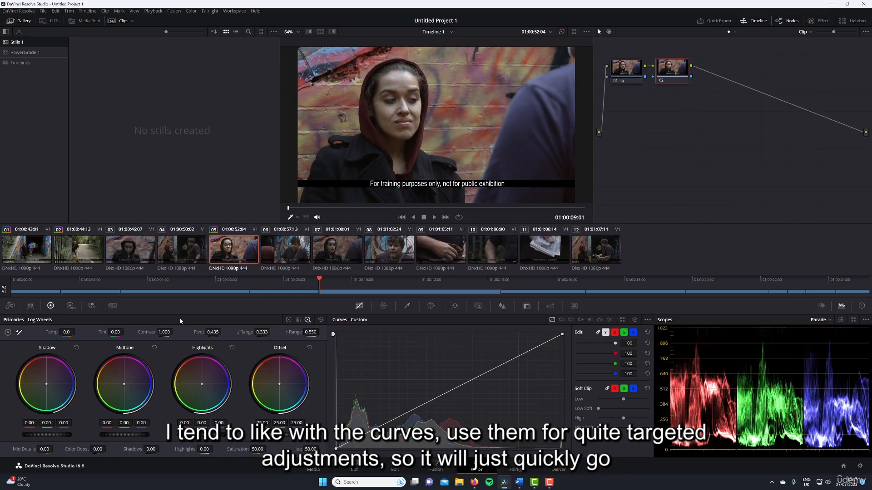
left_click(288, 320)
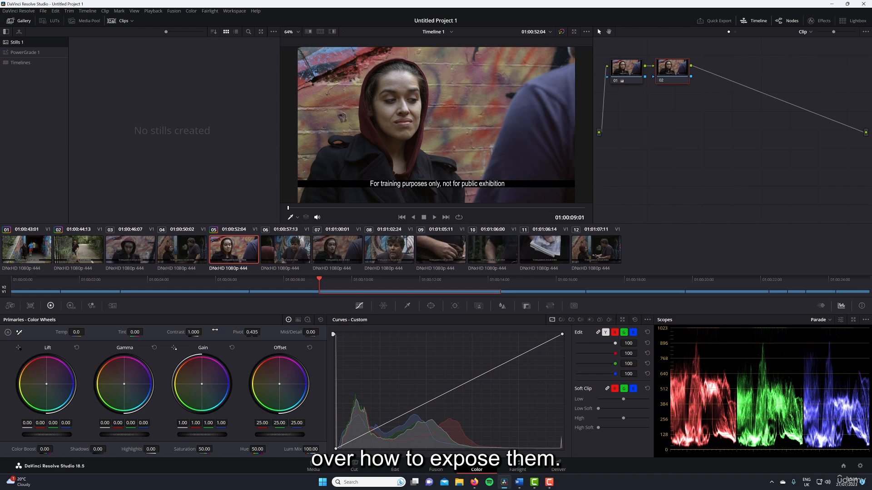
left_click(307, 320)
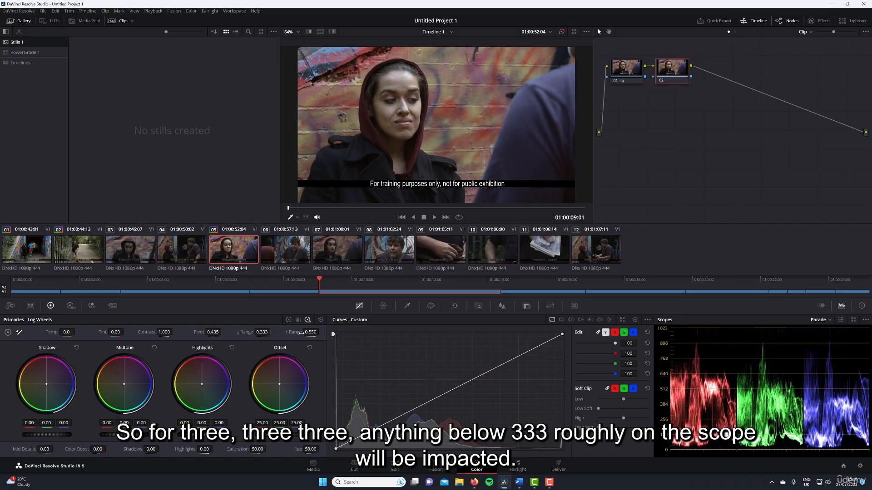
Try a log high range of 1.000, then a low range of 0.384 with Shadow at 1.00, resetting the wheels after each trial.
left_click_drag(302, 333, 399, 334)
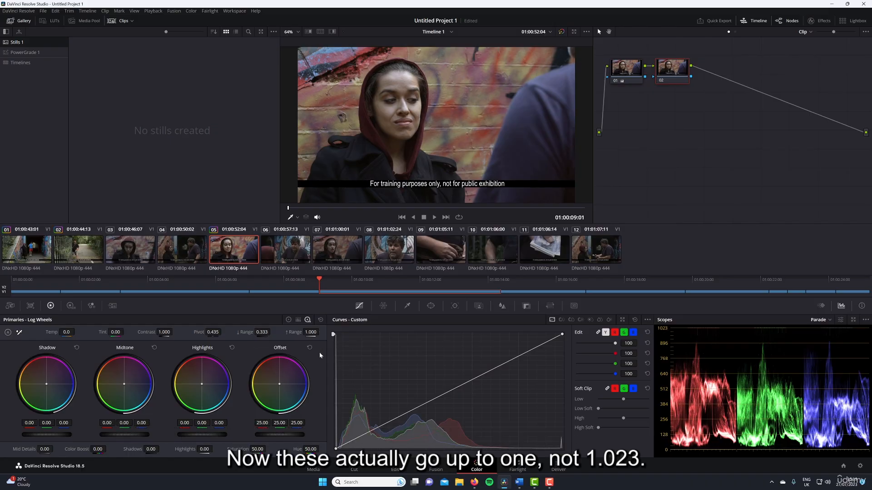
left_click(320, 321)
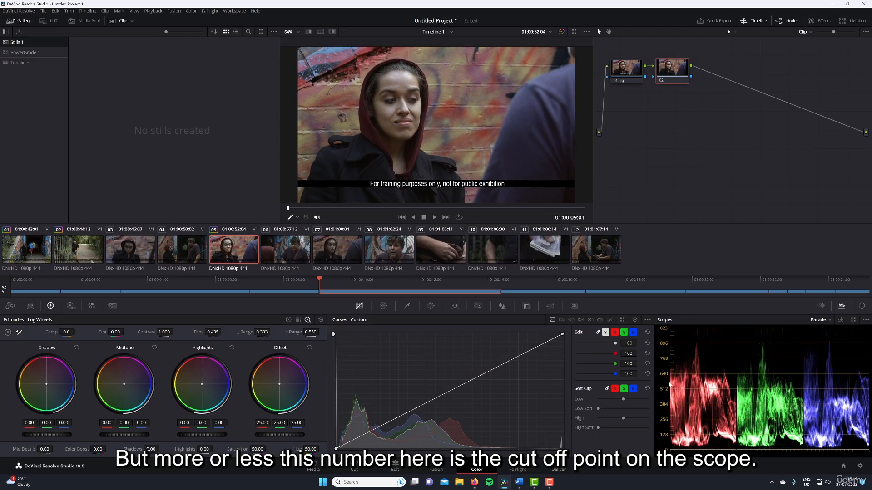
double_click(264, 332)
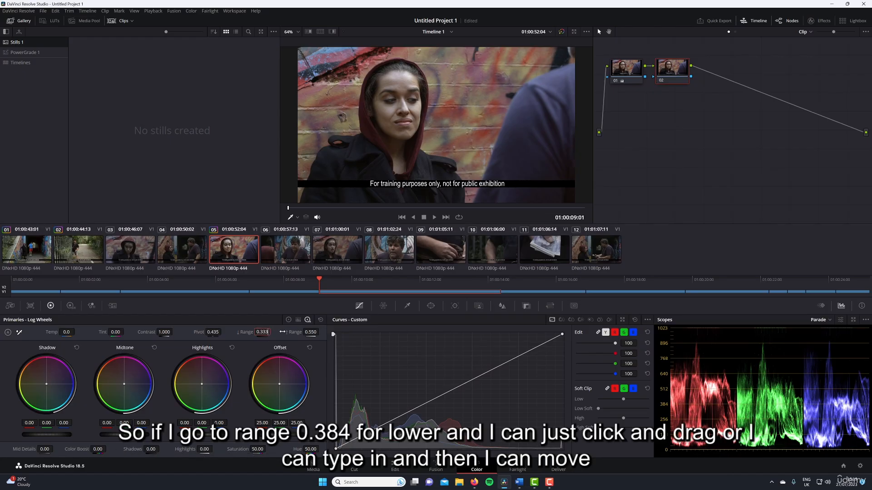
type("0.384")
left_click_drag(42, 435, 71, 435)
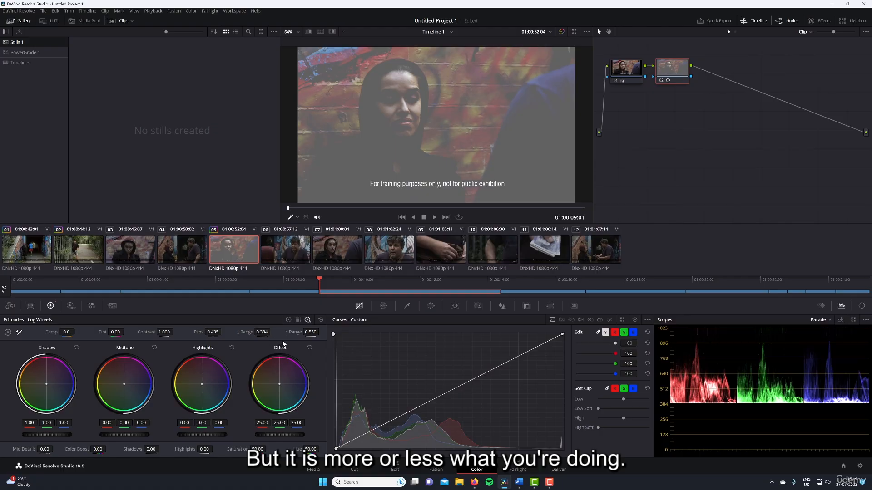
left_click(321, 320)
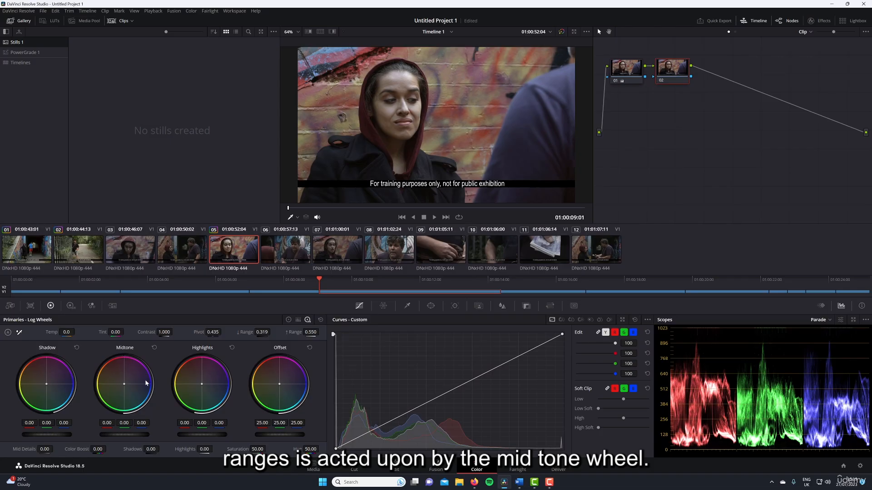
Set the log wheels' high range to 0.640.
left_click_drag(311, 333, 314, 333)
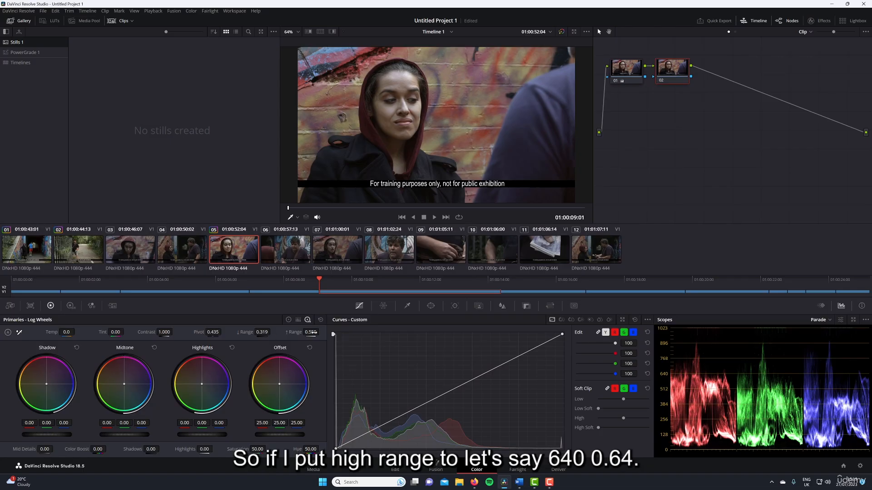
left_click(311, 332)
type("0.640")
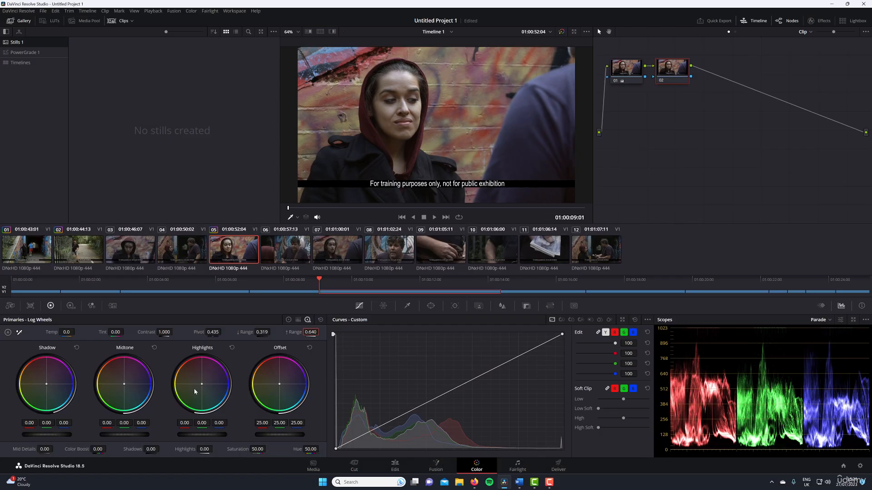
Try raising and tinting the Highlights wheel, then pushing the Midtone wheel strongly toward blue, resetting each wheel after its trial.
left_click_drag(202, 435, 230, 435)
mouse_move(207, 390)
left_mouse_down()
mouse_move(182, 365)
mouse_move(200, 393)
left_mouse_up()
left_click(232, 348)
left_click_drag(125, 386, 151, 381)
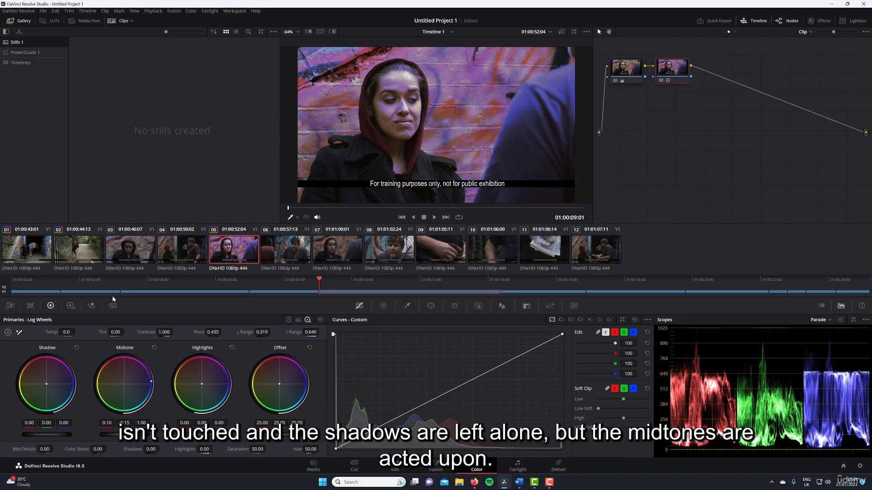
left_click(154, 347)
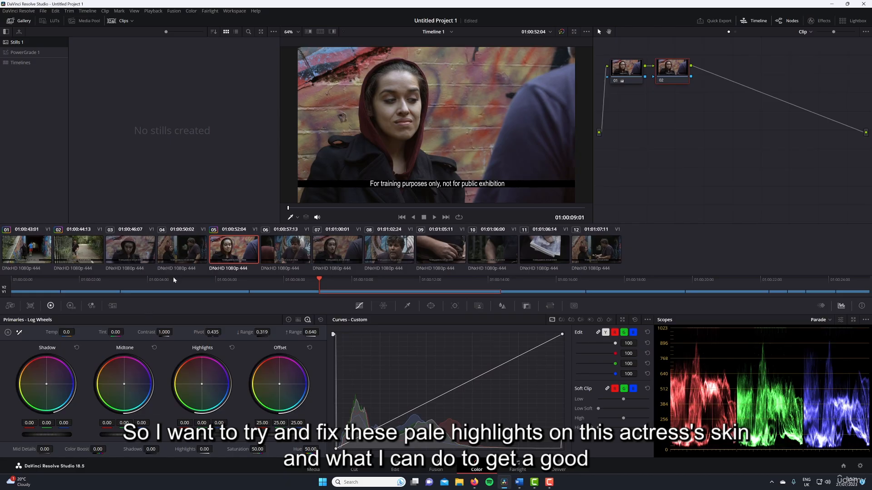
With the actress's face enlarged, warm her pale skin highlights by shifting the Highlights wheel to about 0.04 red, -0.04 green and -0.28 blue.
scroll(459, 123, "up", 5)
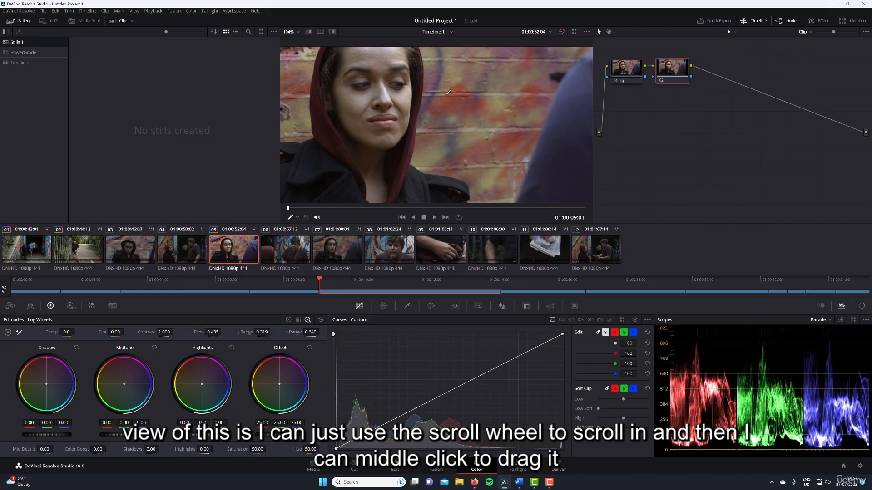
left_click_drag(448, 92, 451, 133)
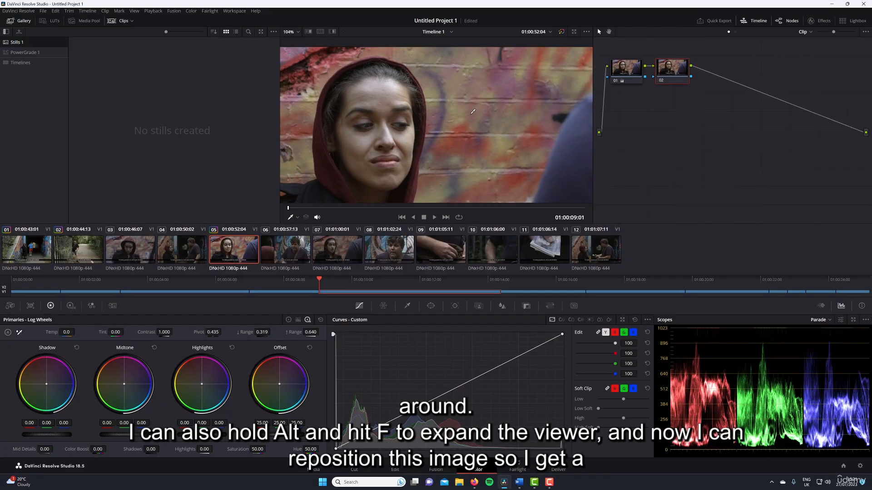
key("alt+f")
scroll(464, 176, "up", 5)
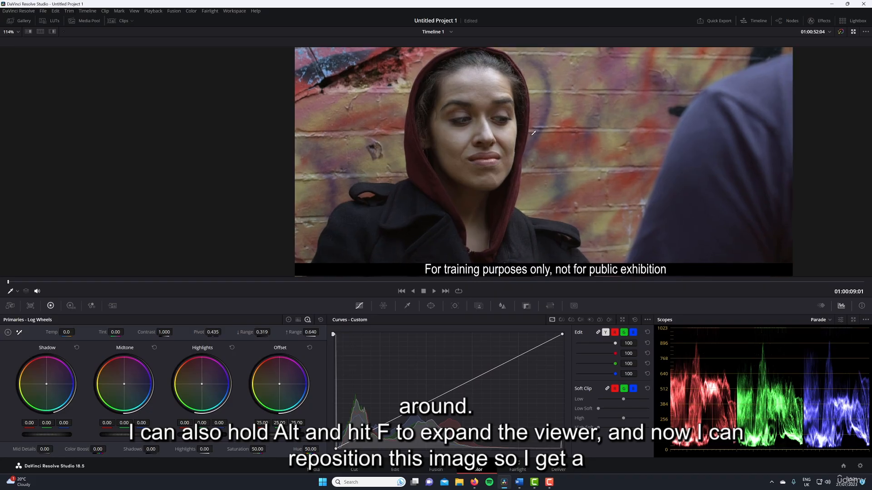
scroll(483, 145, "up", 2)
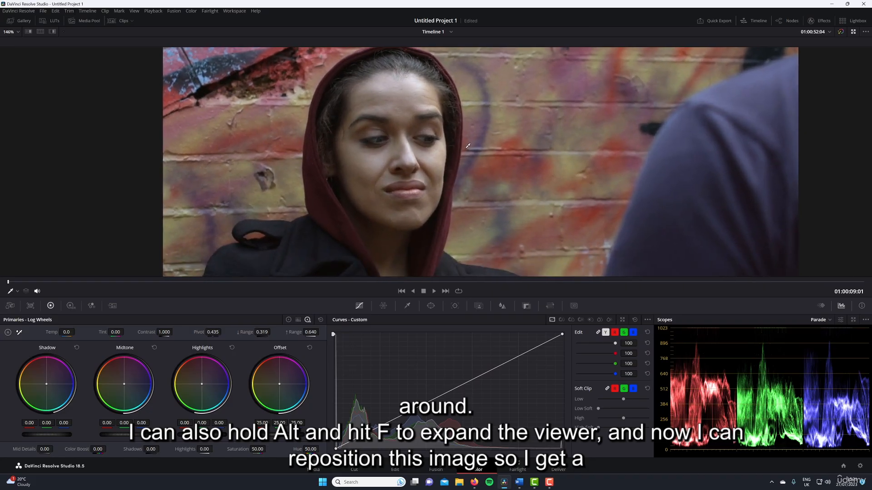
mouse_move(376, 174)
left_mouse_down()
mouse_move(374, 181)
mouse_move(373, 171)
left_mouse_up()
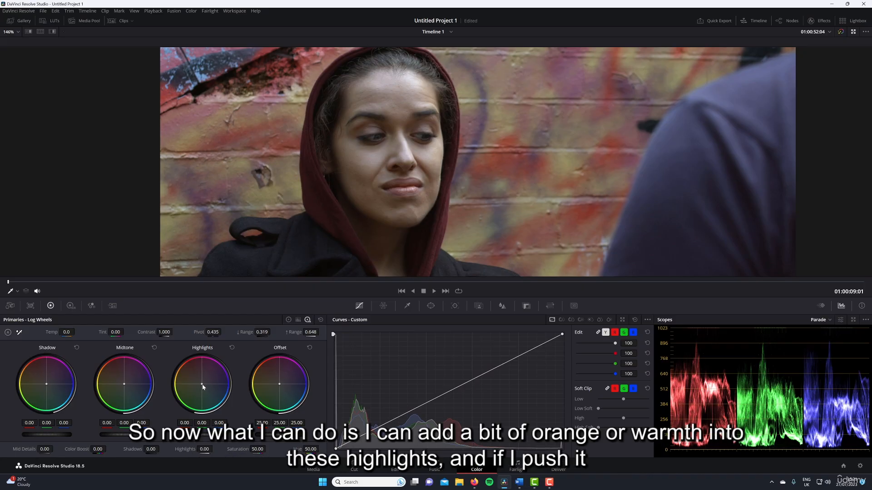
left_click_drag(202, 385, 200, 382)
mouse_move(198, 381)
left_mouse_down()
mouse_move(189, 365)
mouse_move(195, 380)
left_mouse_up()
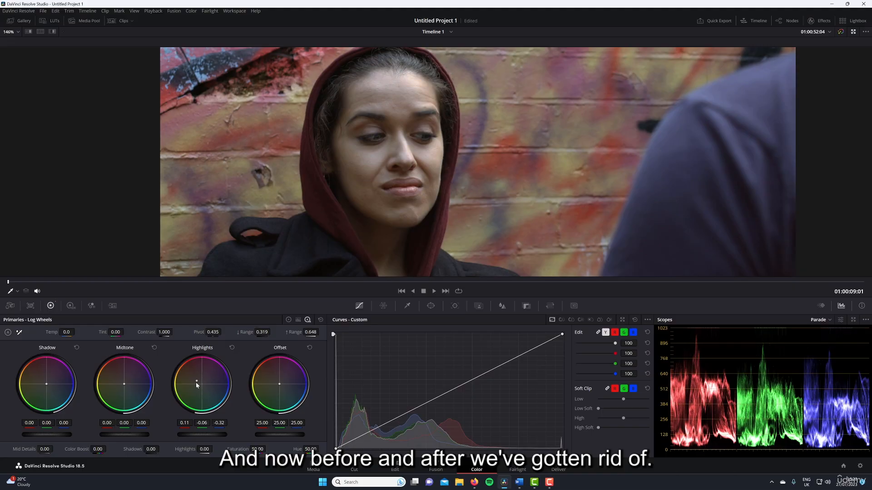
left_click_drag(196, 382, 198, 382)
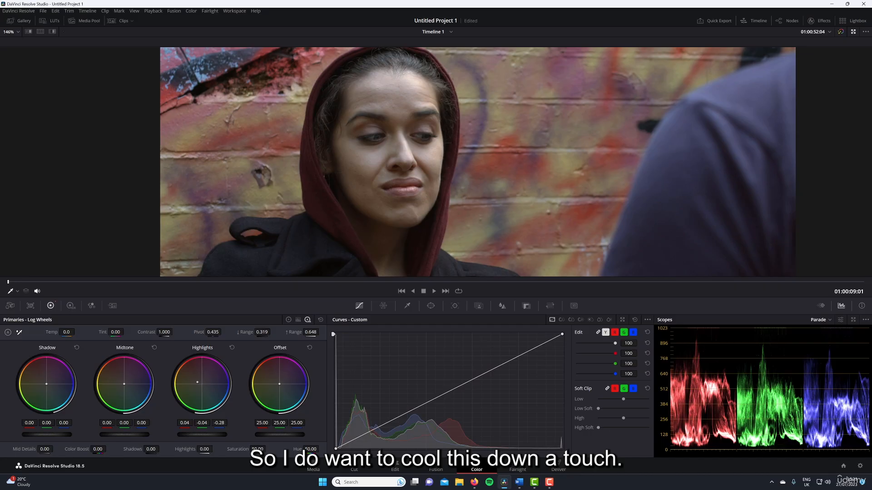
Darken the skin highlights to about -0.28 red, -0.32 green and -0.59 blue, and lower the Midtone wheel to -0.04 in all channels.
left_click_drag(198, 383, 197, 384)
left_click_drag(207, 435, 202, 435)
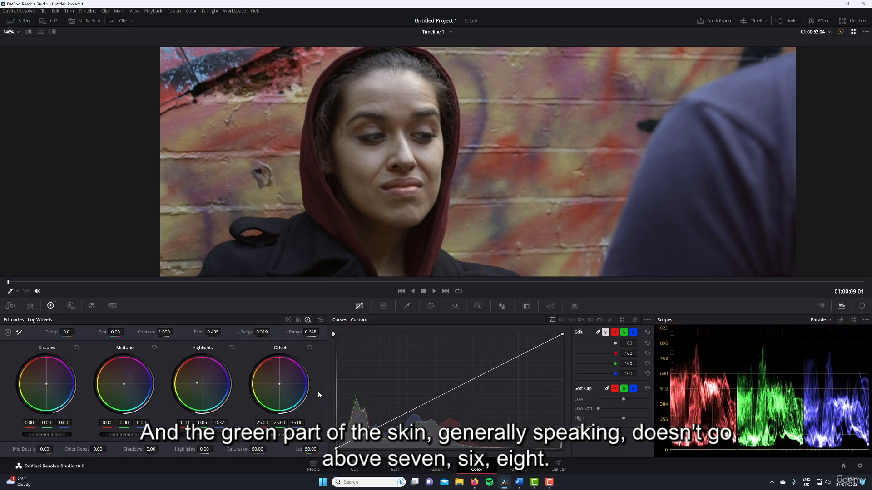
left_click_drag(218, 434, 206, 434)
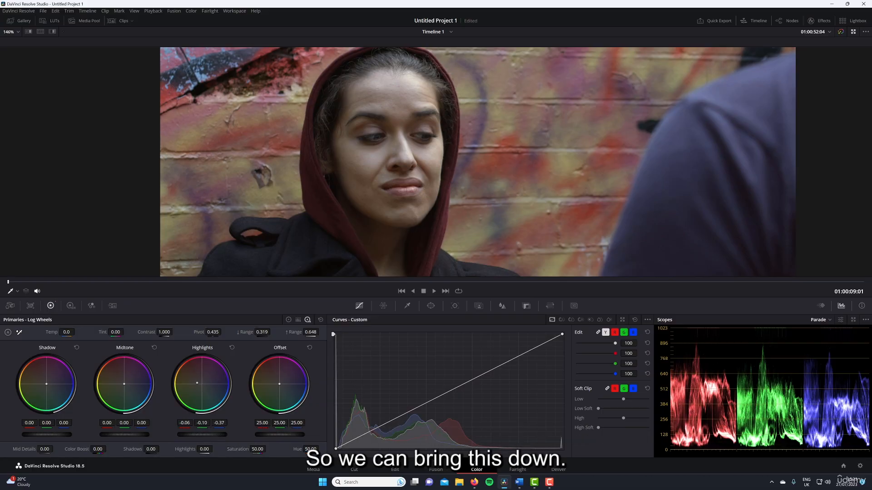
left_click_drag(154, 425, 133, 435)
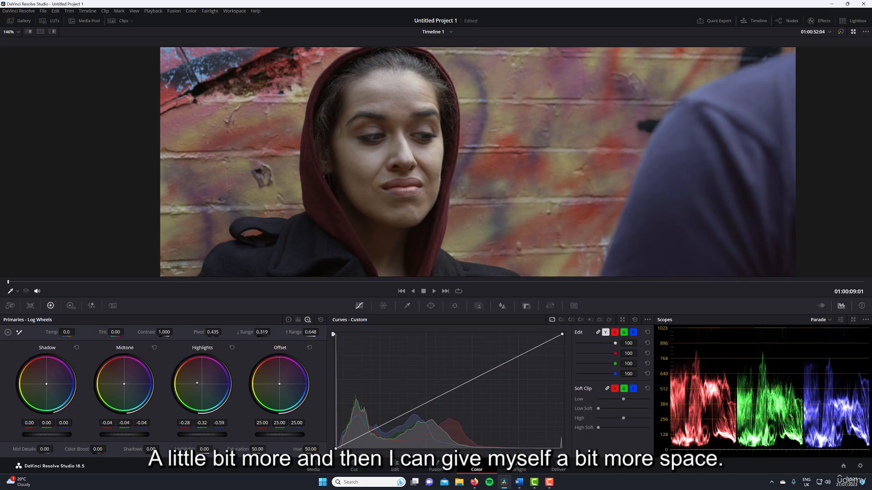
Refine the Highlights wheel's level and warm tint to about -0.20 red, -0.40 green and -0.68 blue.
left_click_drag(202, 435, 201, 435)
left_click_drag(200, 383, 195, 379)
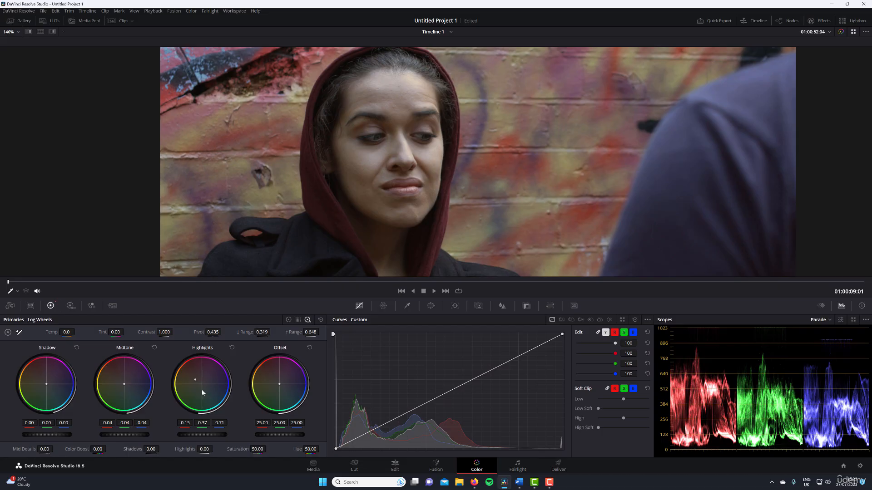
left_click_drag(222, 437, 216, 438)
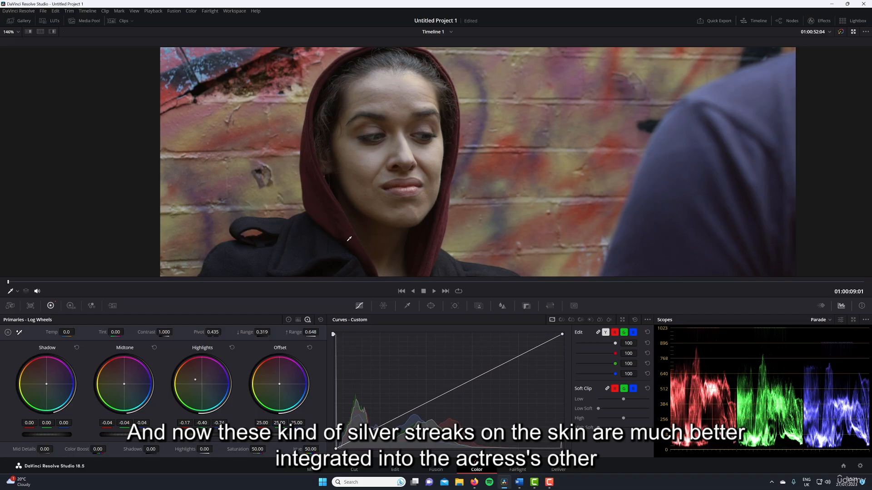
left_click_drag(194, 377, 196, 380)
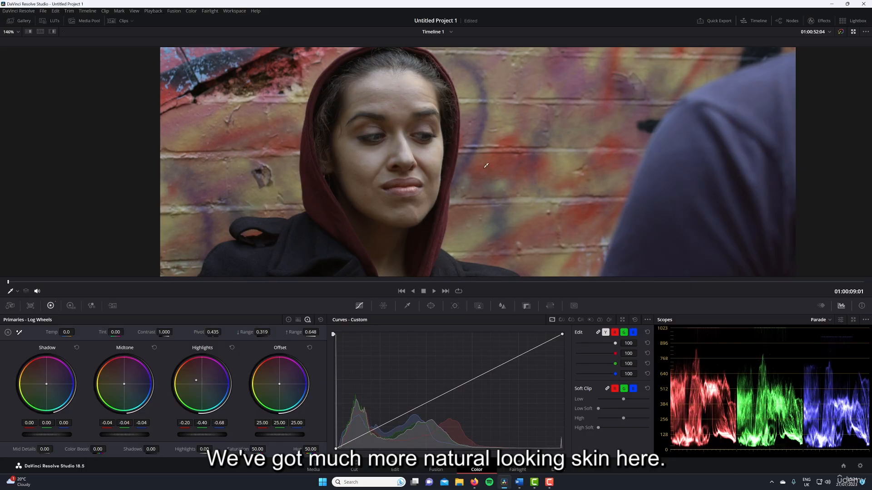
Add a serial node and push its primaries Lift wheel toward cyan, to -0.04 red, 0.01 green and 0.01 blue.
scroll(473, 167, "down", 5)
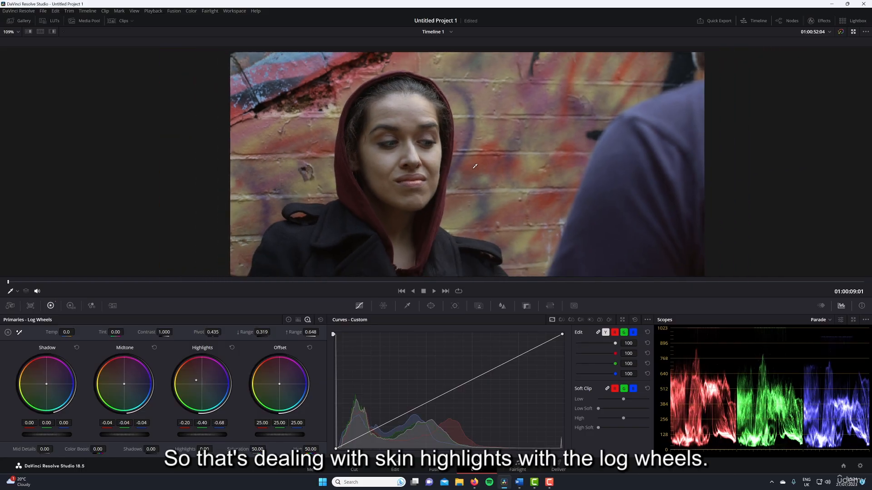
mouse_move(502, 158)
left_mouse_down()
mouse_move(489, 169)
mouse_move(496, 155)
left_mouse_up()
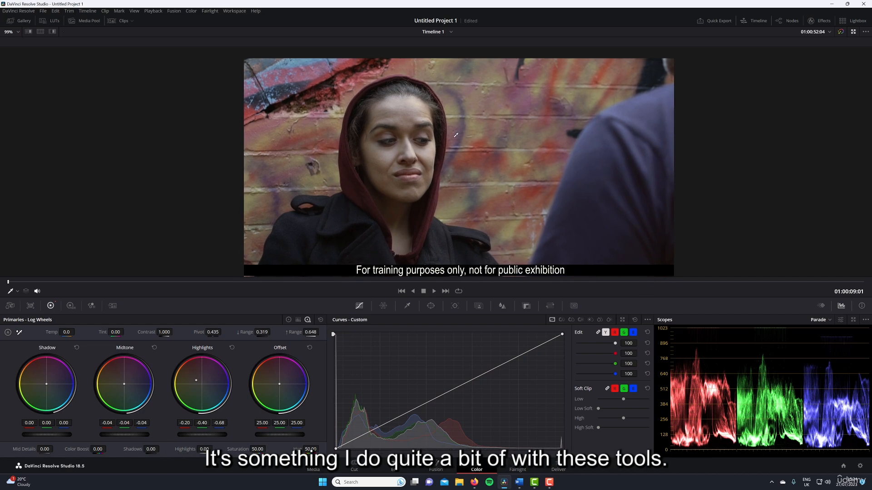
key("alt+s")
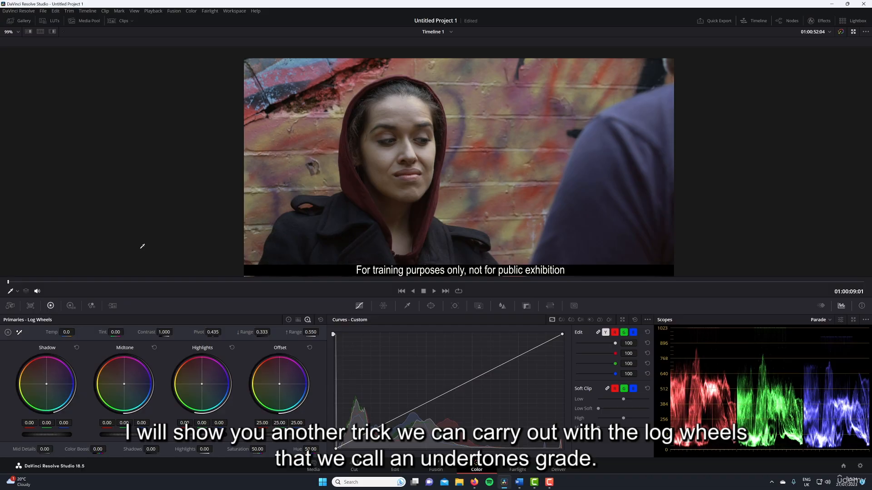
left_click(288, 320)
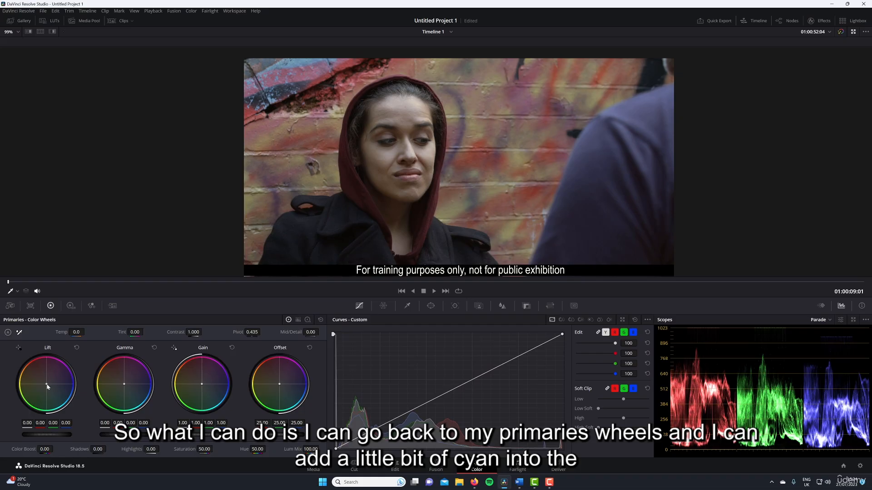
left_click_drag(47, 385, 47, 386)
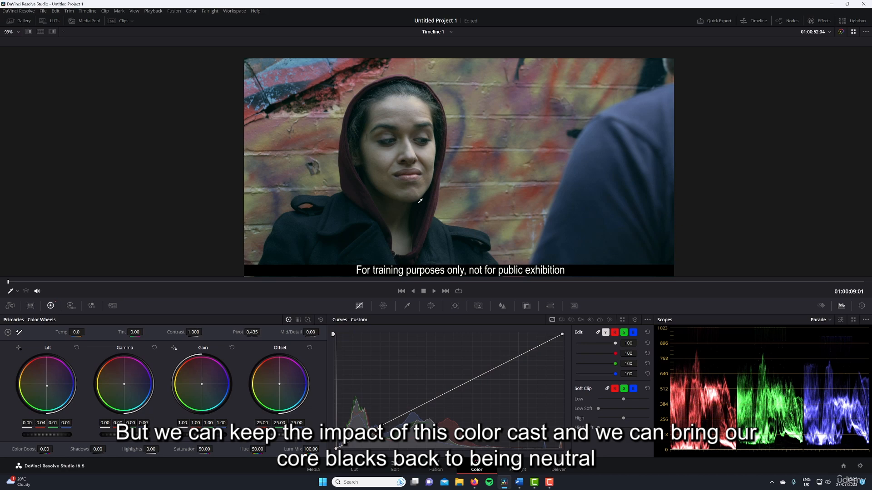
Neutralize the deepest shadows with the log wheels, using a low range of 0.111 and Shadow at about 0.31 red, -0.09 green, -0.03 blue.
left_click(308, 320)
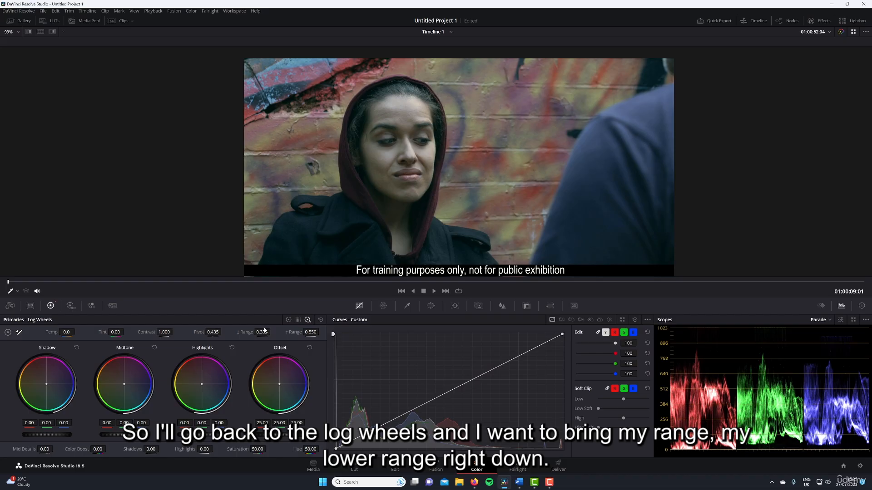
mouse_move(262, 334)
left_mouse_down()
mouse_move(272, 333)
mouse_move(259, 333)
left_mouse_up()
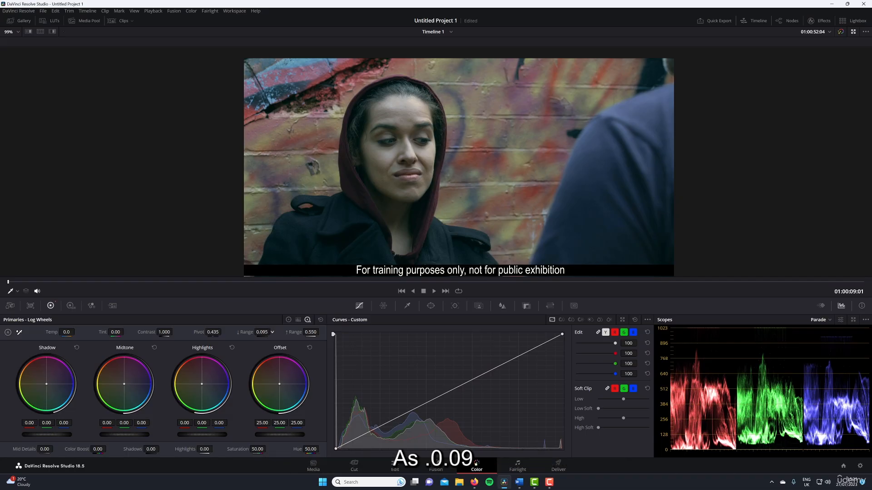
left_click_drag(263, 332, 262, 333)
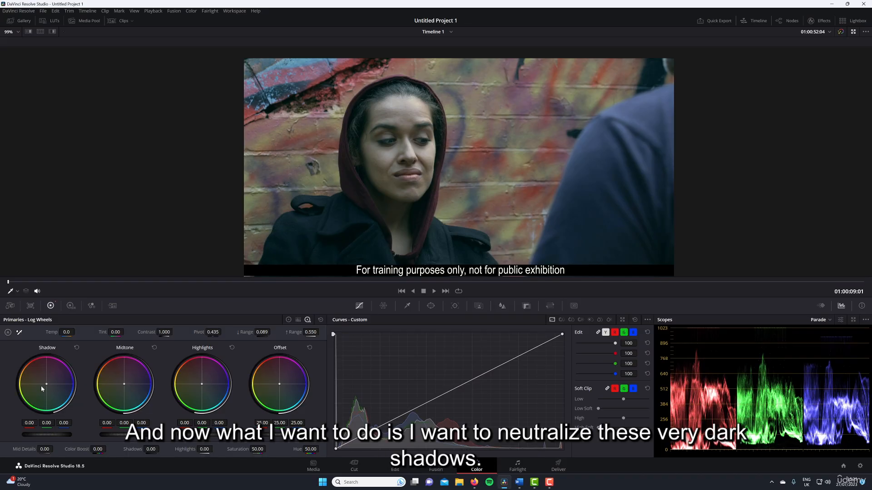
left_click_drag(46, 386, 46, 377)
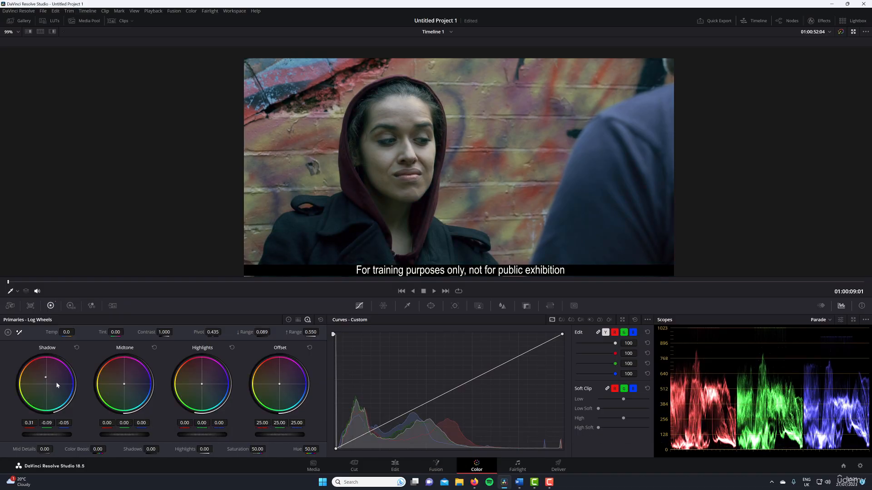
mouse_move(261, 332)
left_mouse_down()
mouse_move(284, 333)
mouse_move(271, 332)
left_mouse_up()
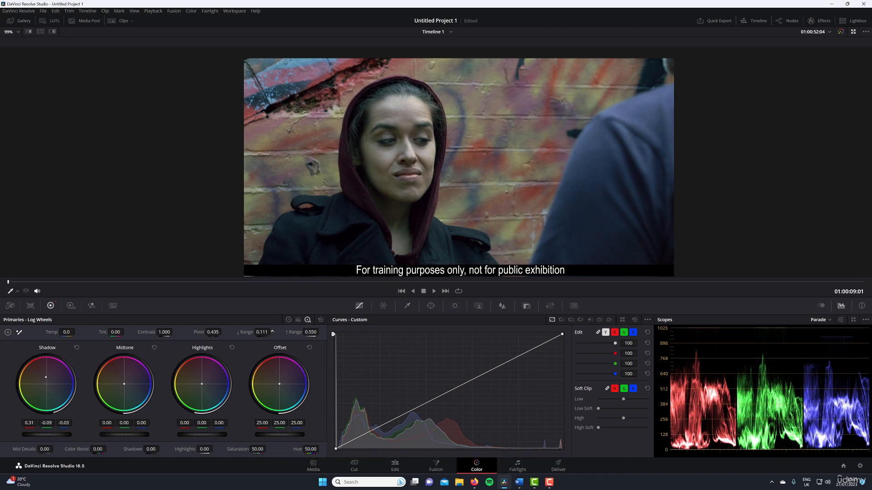
Reset all the log wheels and the primaries color wheels on the current node.
left_click_drag(45, 378, 46, 378)
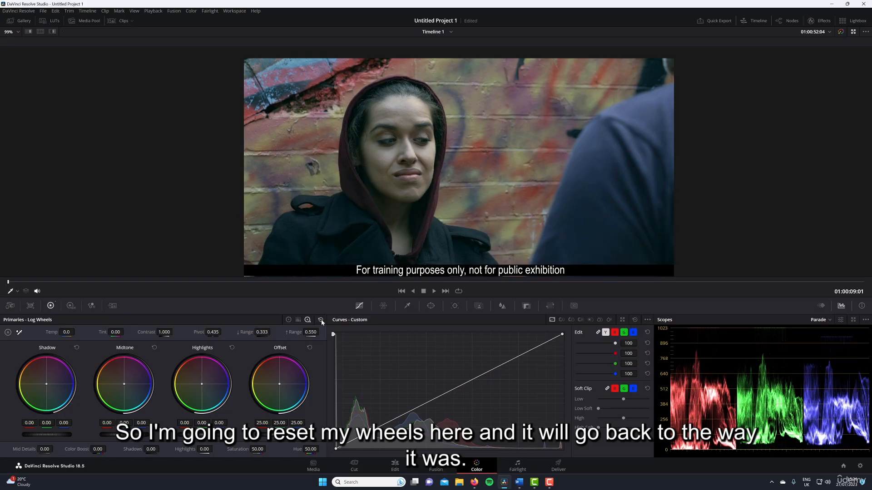
left_click(288, 319)
left_click(321, 320)
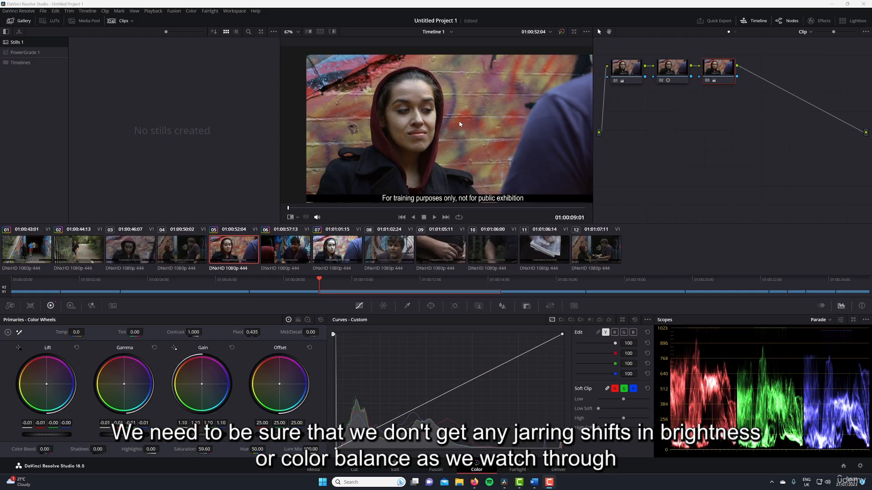
With the gallery shown, grab a still of graded shot 05 into Stills 1.
left_click(506, 207)
key("space")
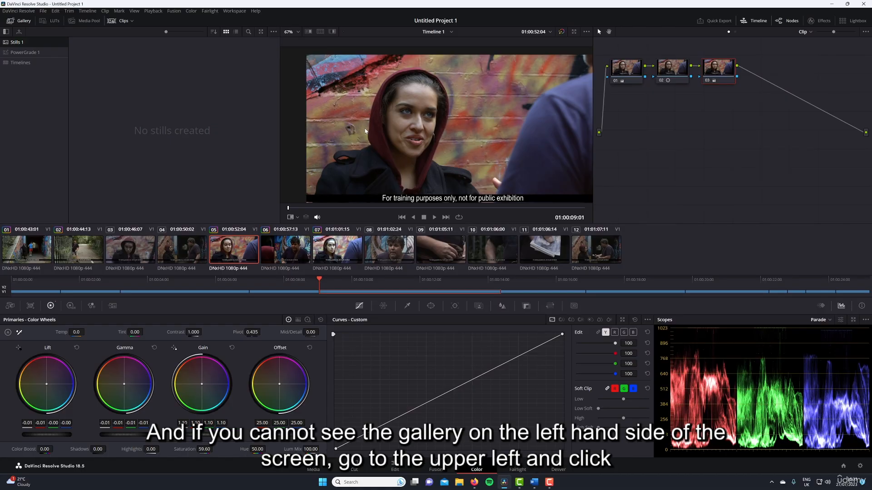
left_click(23, 22)
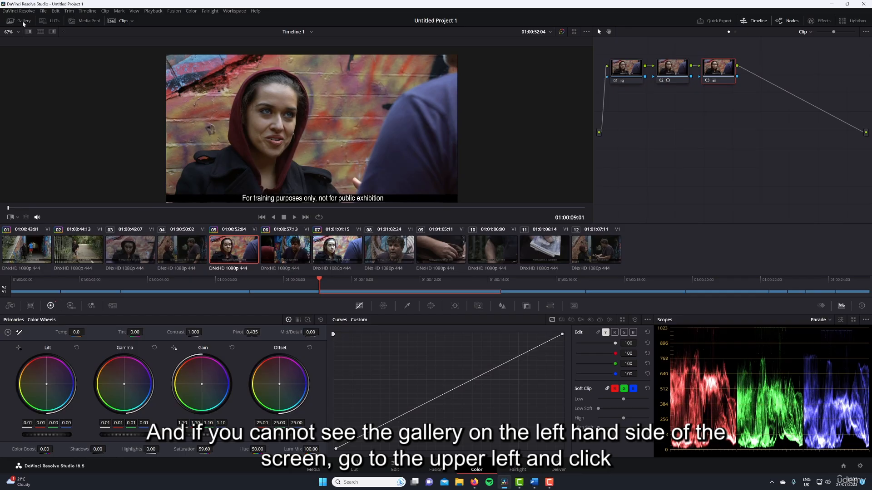
left_click(23, 21)
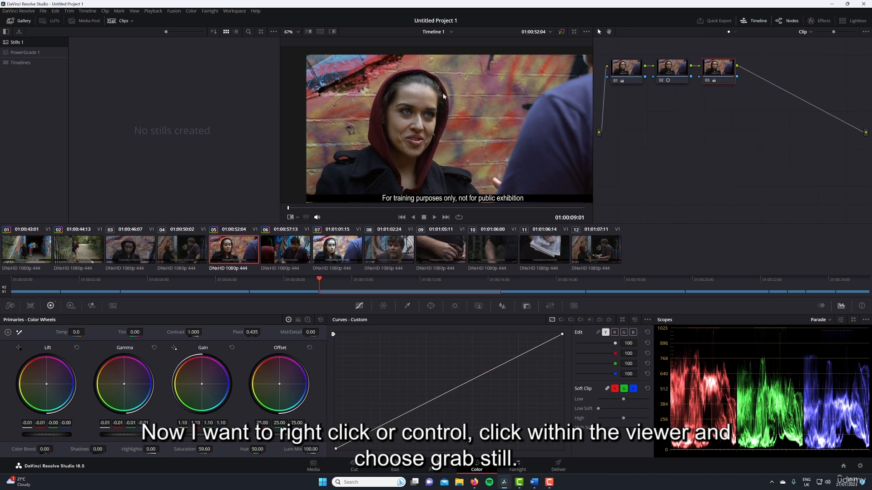
right_click(453, 117)
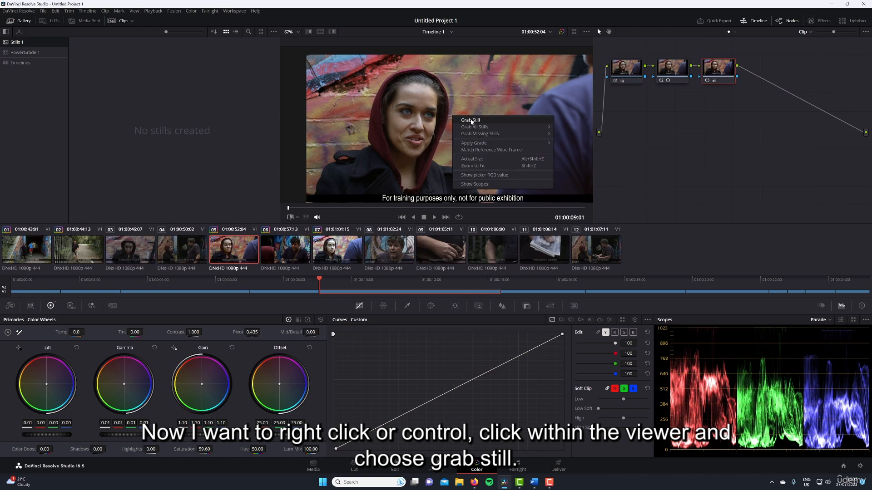
left_click(471, 121)
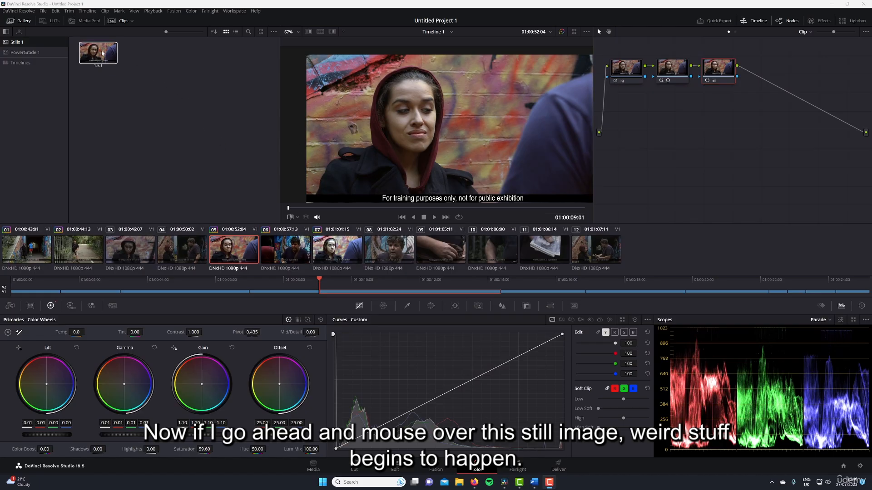
Select shot 06, preview the shot 05 still's grade on it, and view the gallery's Hover Scrub Preview choices.
mouse_move(111, 51)
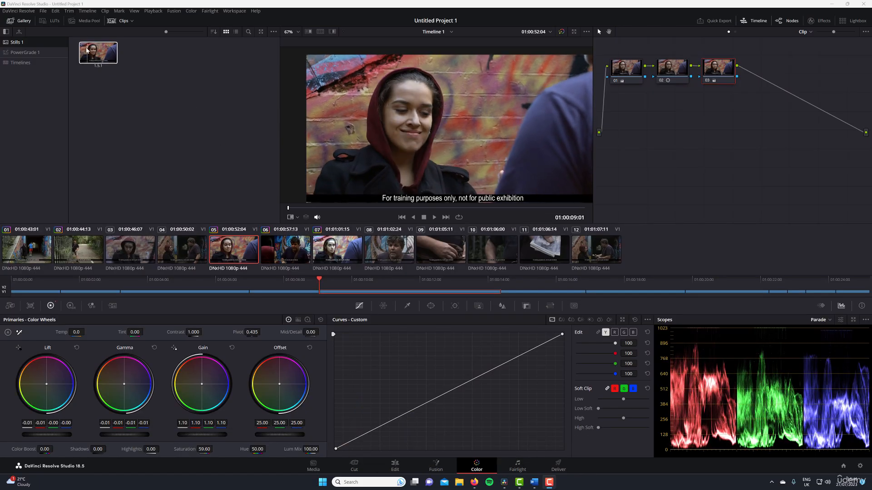
left_click(288, 245)
mouse_move(101, 54)
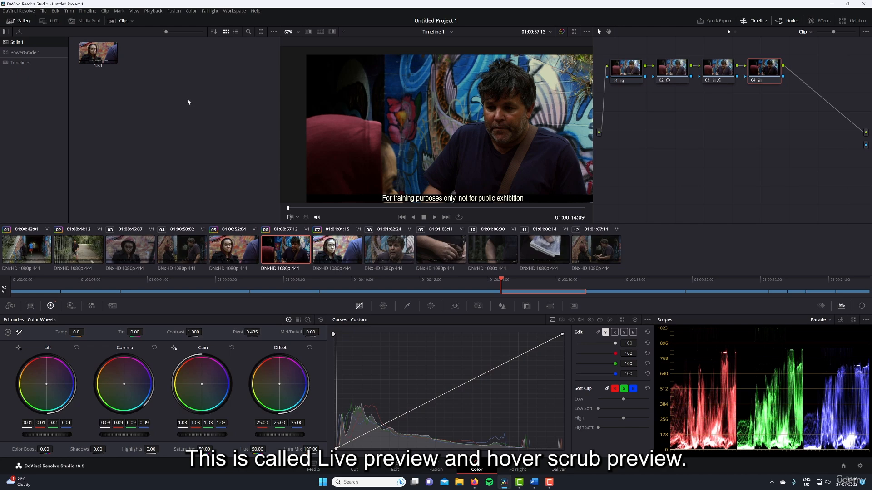
left_click(273, 32)
mouse_move(295, 47)
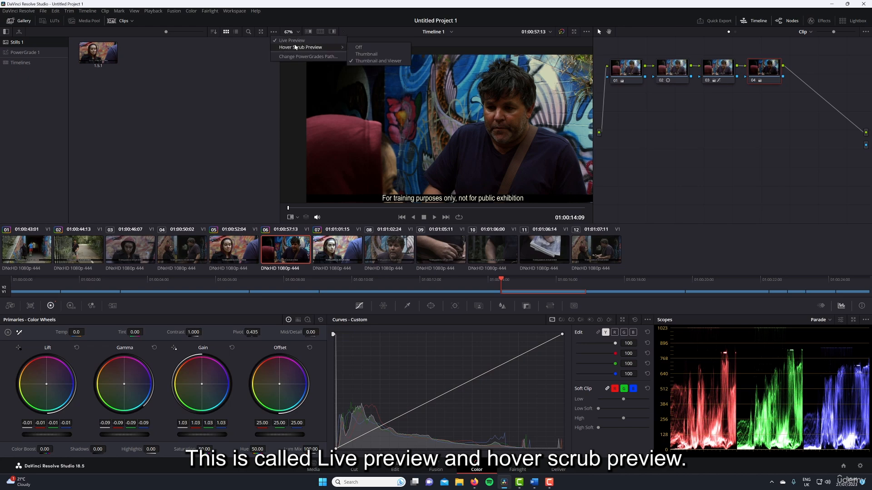
left_click(235, 52)
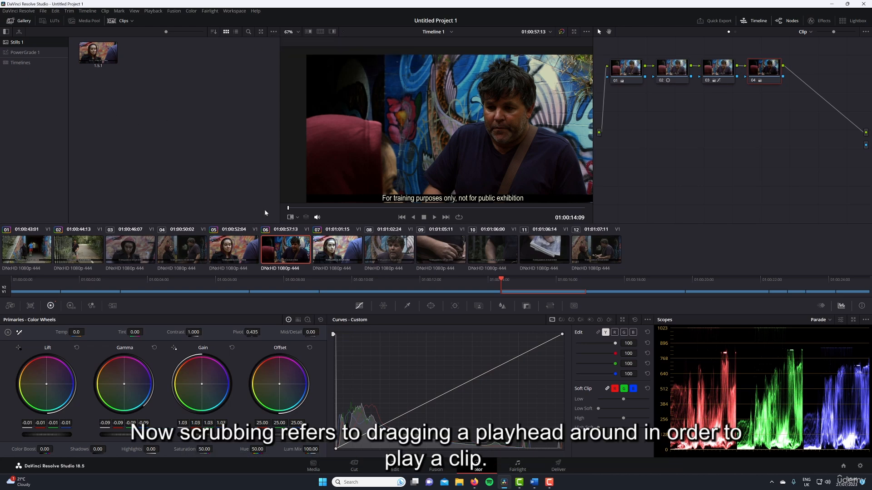
Scrub through shot 06 and park the playhead at timeline position 01:00:15:03.
left_click_drag(322, 207, 274, 204)
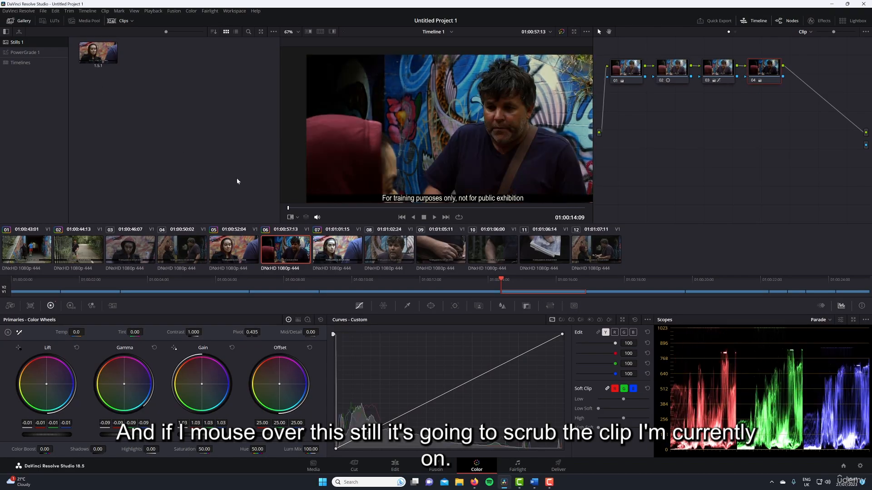
left_click(374, 208)
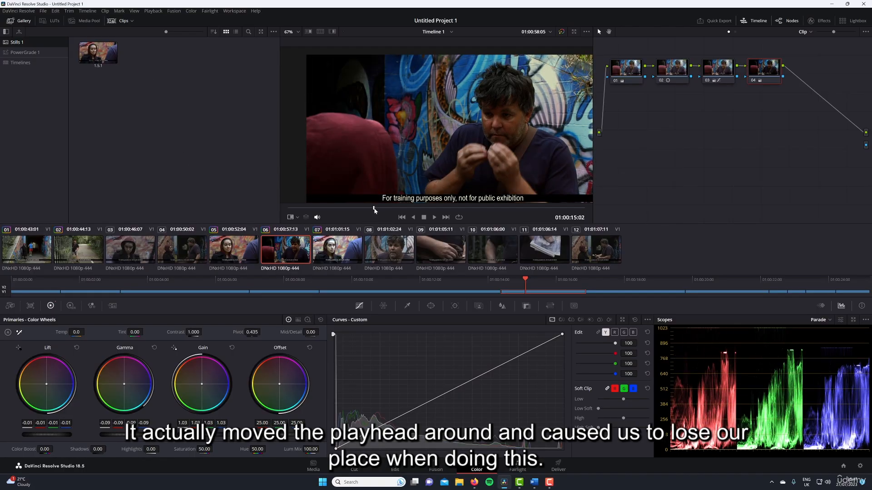
left_click_drag(374, 209, 378, 208)
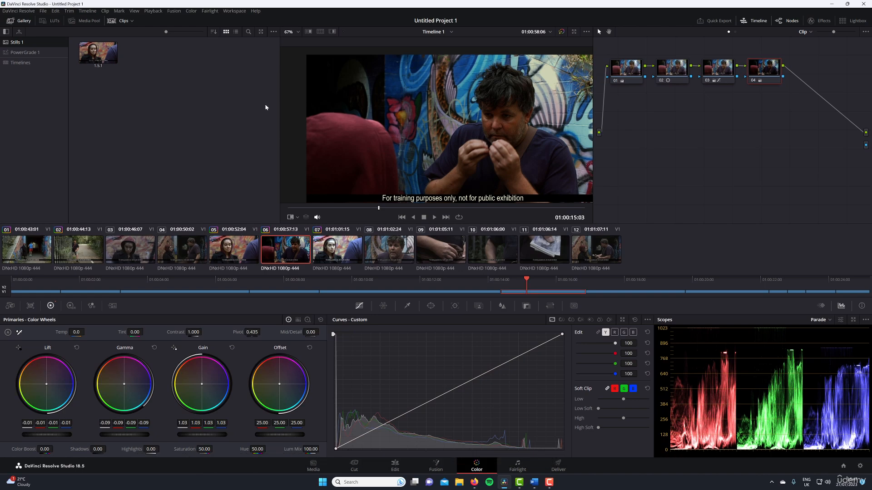
Examine the gallery's Live Preview and Hover Scrub Preview options.
left_click(273, 31)
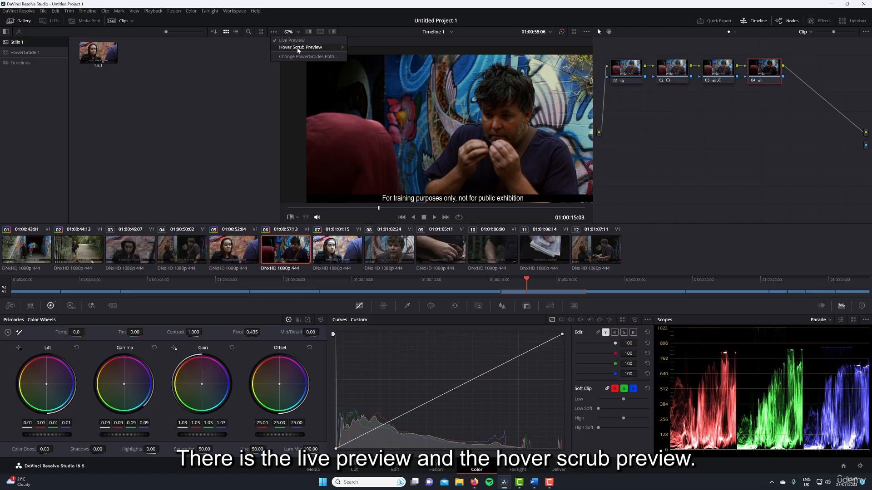
mouse_move(313, 49)
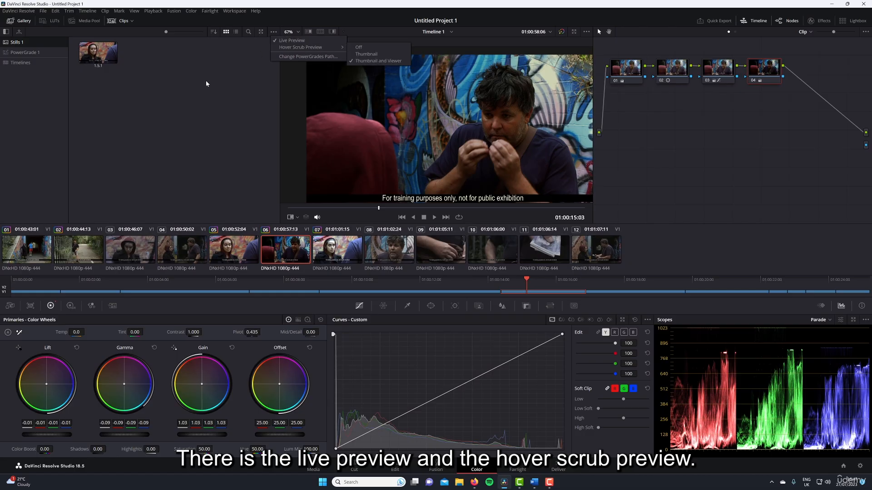
left_click(227, 63)
left_click(275, 32)
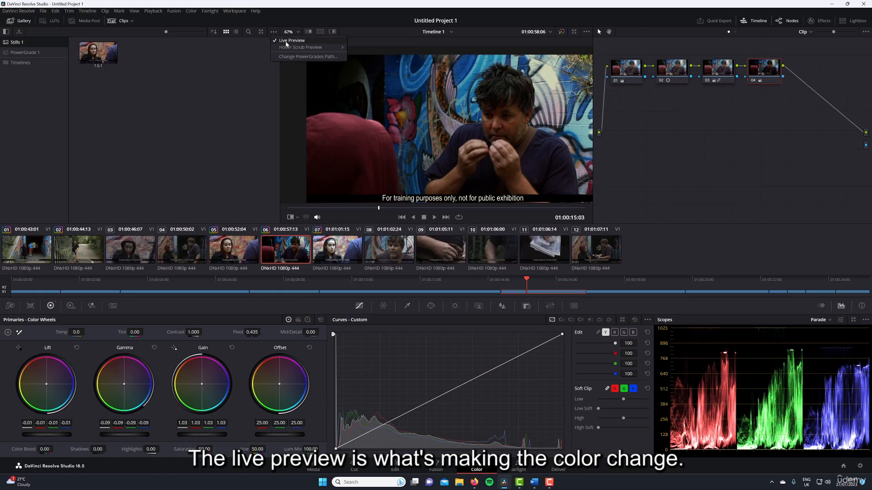
left_click(230, 75)
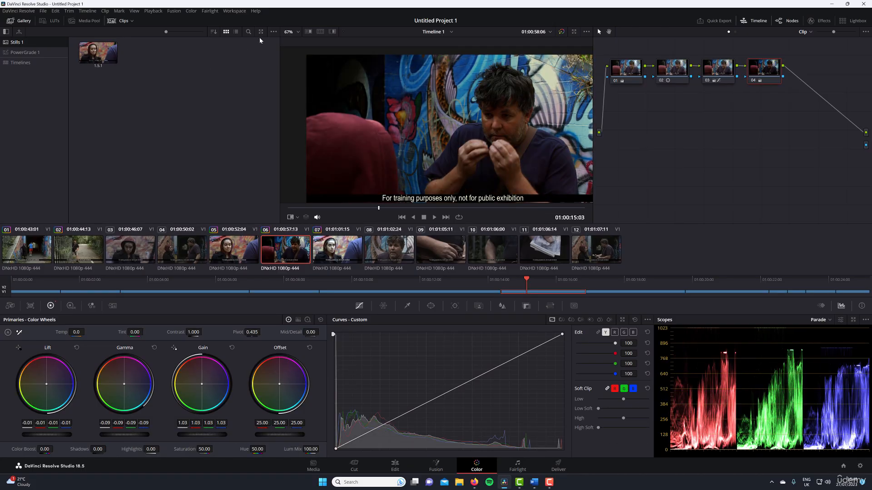
left_click(273, 31)
mouse_move(288, 47)
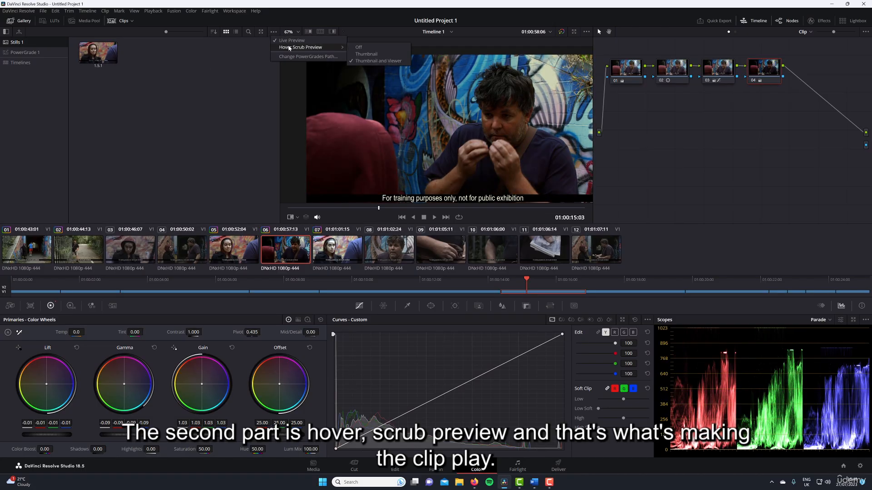
left_click(207, 66)
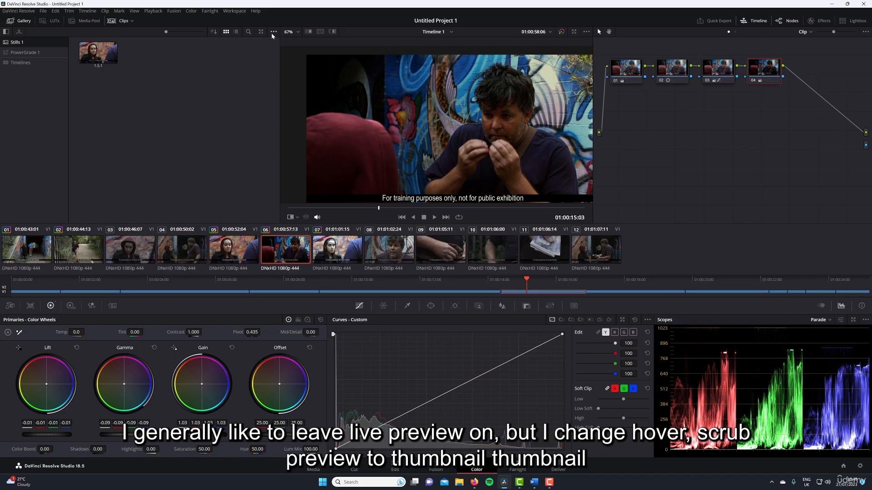
Set the gallery's Hover Scrub Preview to Thumbnail and enlarge the still thumbnails.
left_click(273, 33)
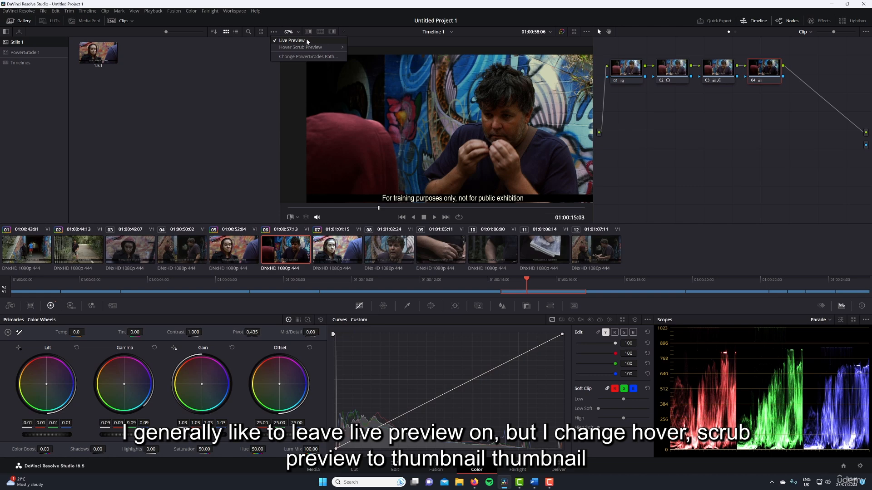
mouse_move(308, 50)
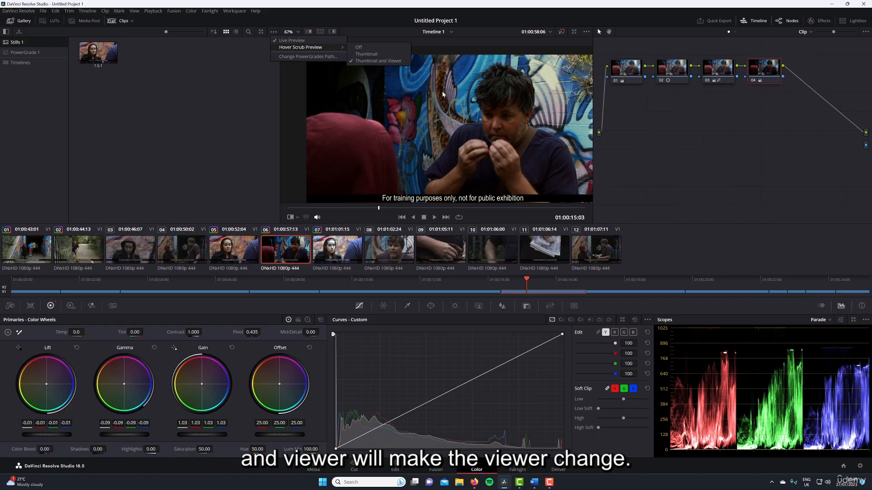
left_click(359, 53)
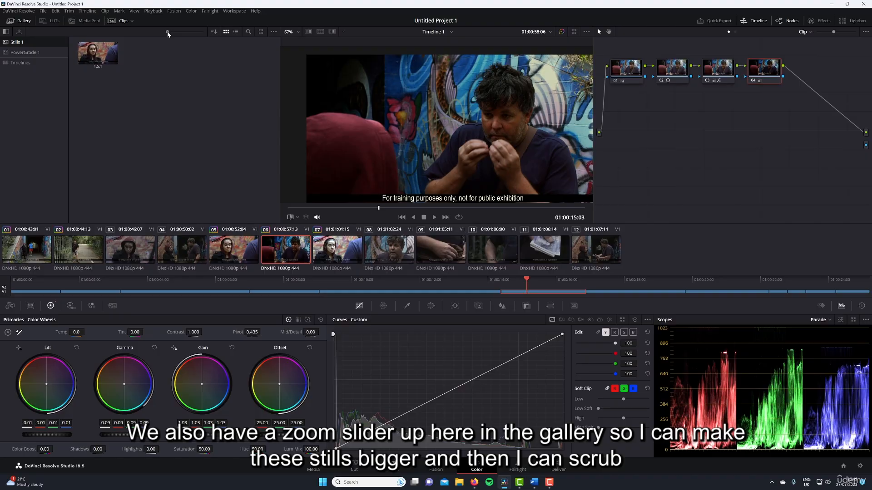
left_click_drag(166, 33, 202, 33)
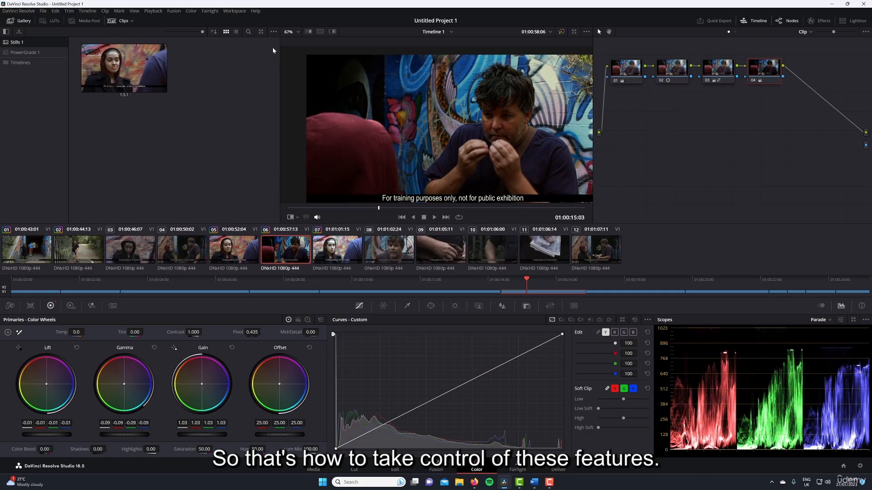
Turn the gallery's Live Preview off, check the still without it, and turn it back on.
left_click(273, 33)
left_click(287, 41)
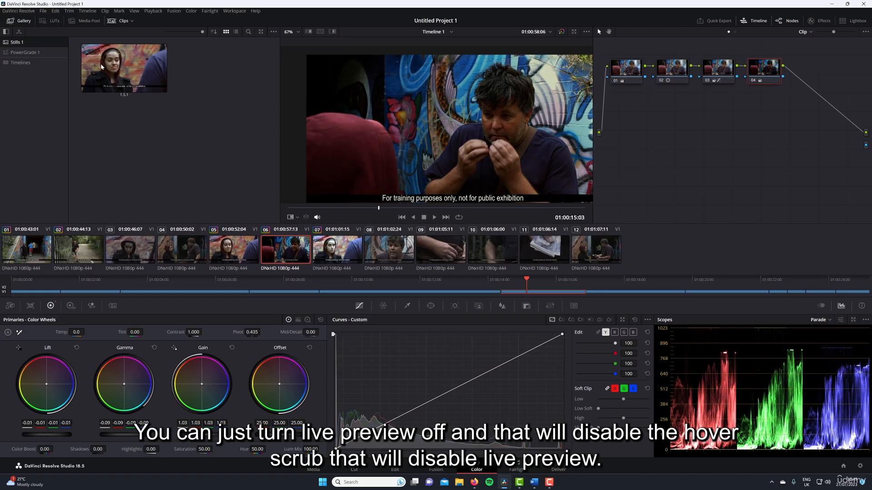
left_click(130, 58)
left_click(273, 32)
left_click(282, 40)
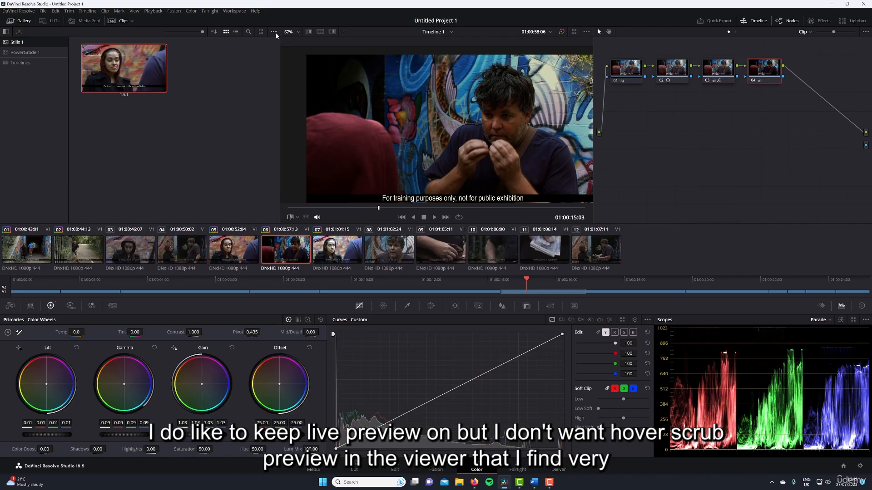
left_click(274, 32)
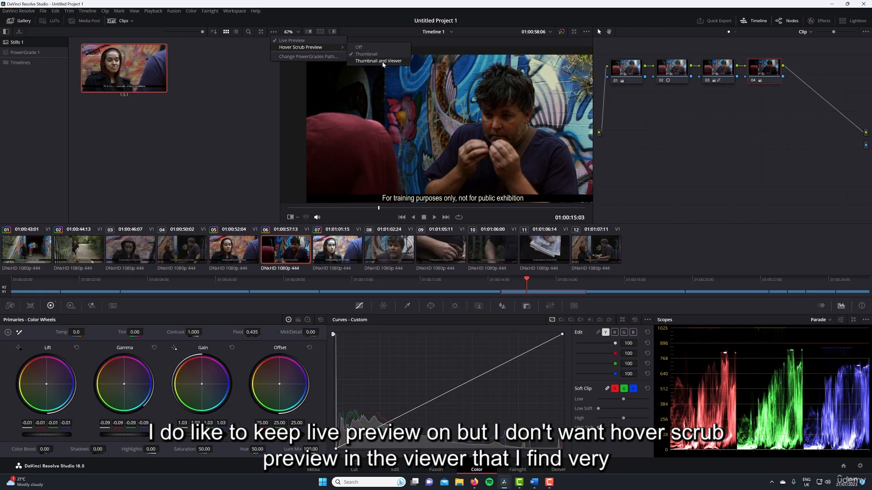
left_click(226, 130)
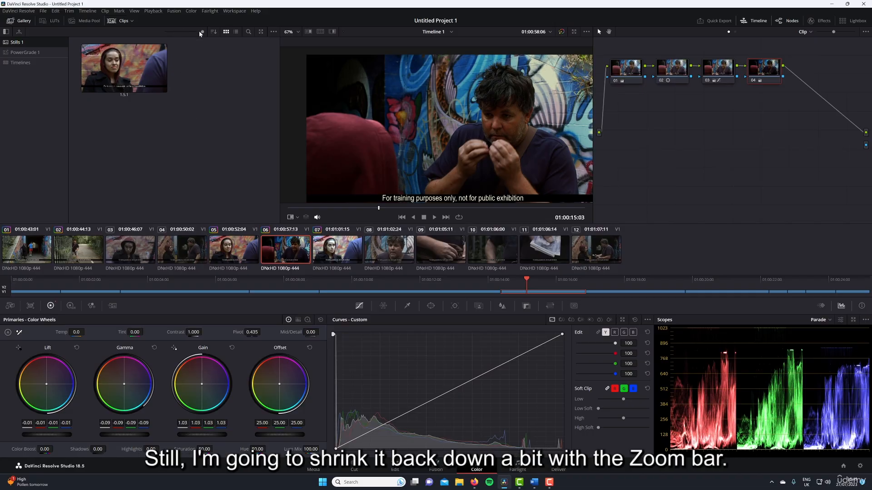
Shrink the gallery thumbnails slightly, select the shot 05 still and view its available commands.
left_click_drag(200, 32, 183, 32)
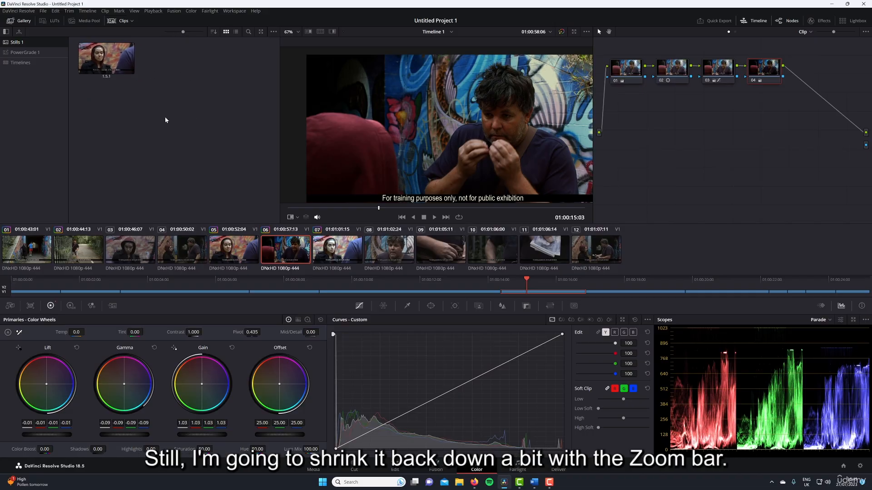
left_click(110, 63)
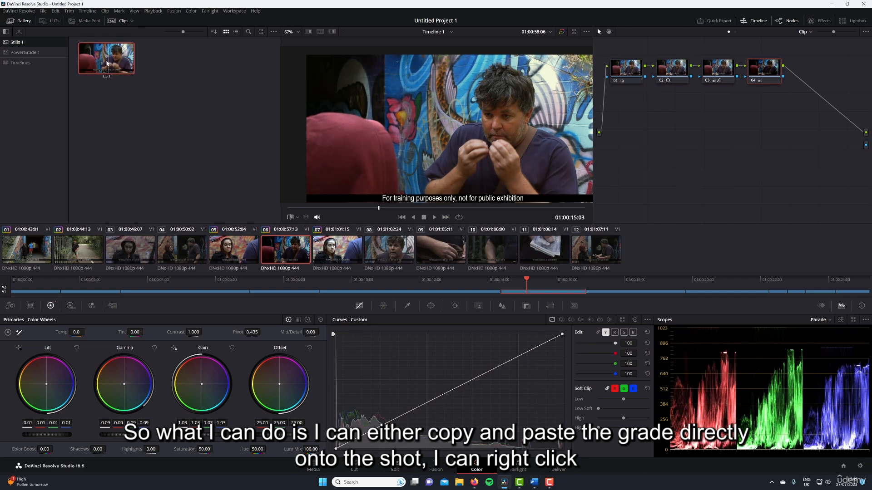
right_click(107, 62)
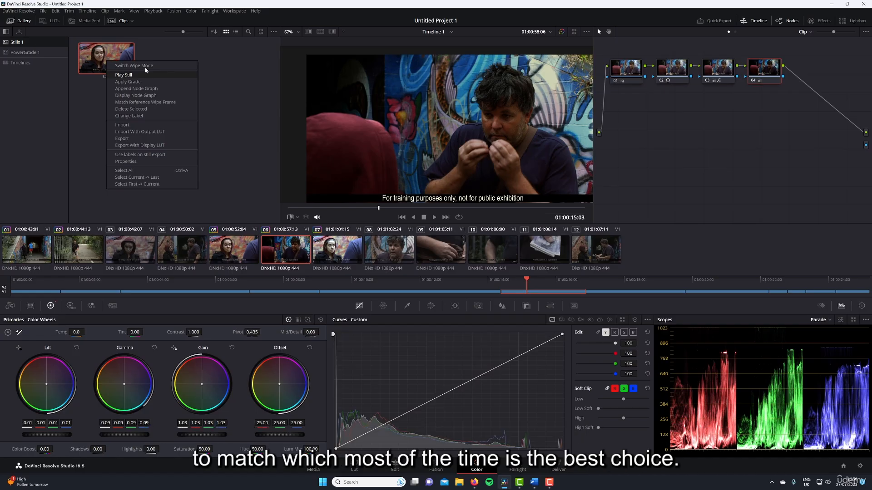
left_click(87, 87)
Play the shot 05 still as a reference wipe over shot 06 and shift the wipe's dividing line.
right_click(106, 57)
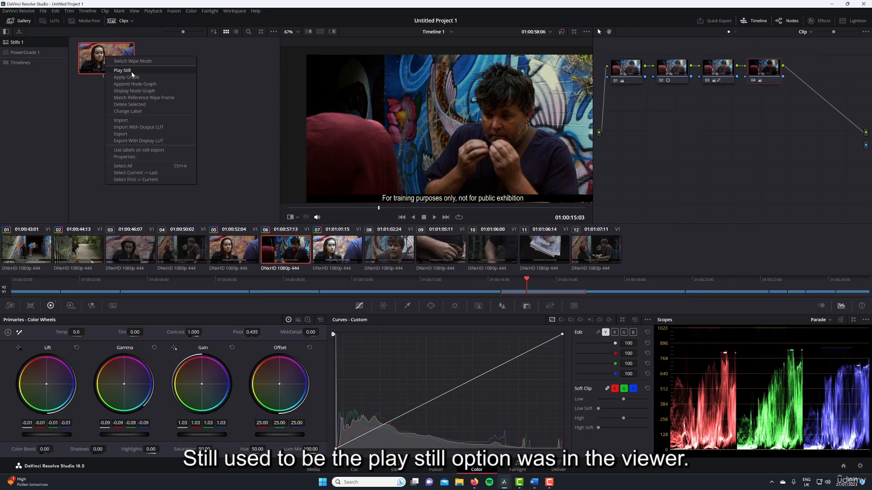
left_click(132, 71)
right_click(428, 98)
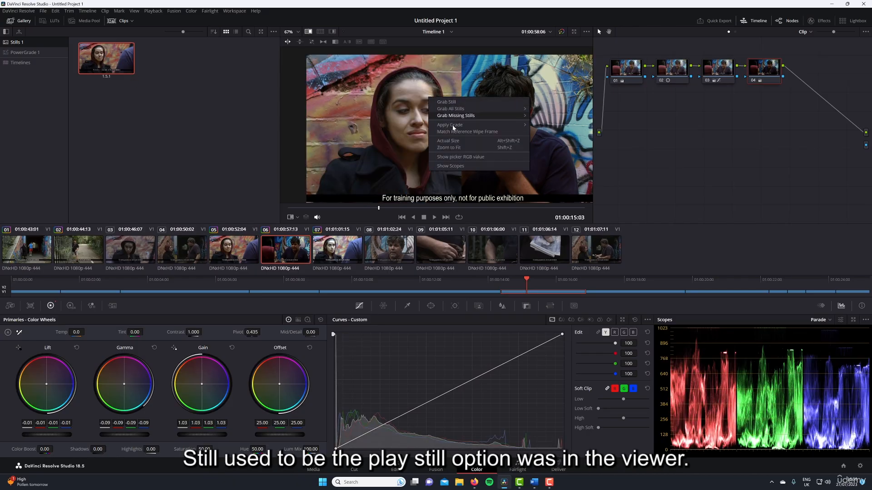
right_click(108, 61)
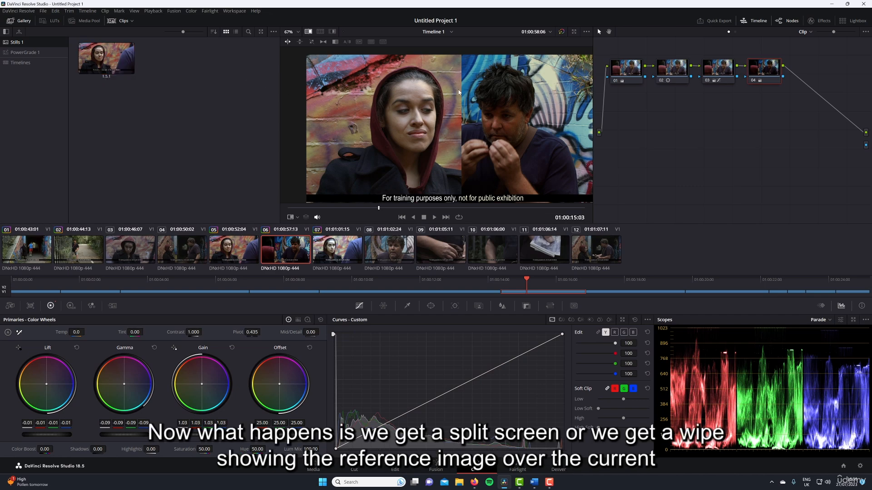
left_click_drag(460, 109, 518, 120)
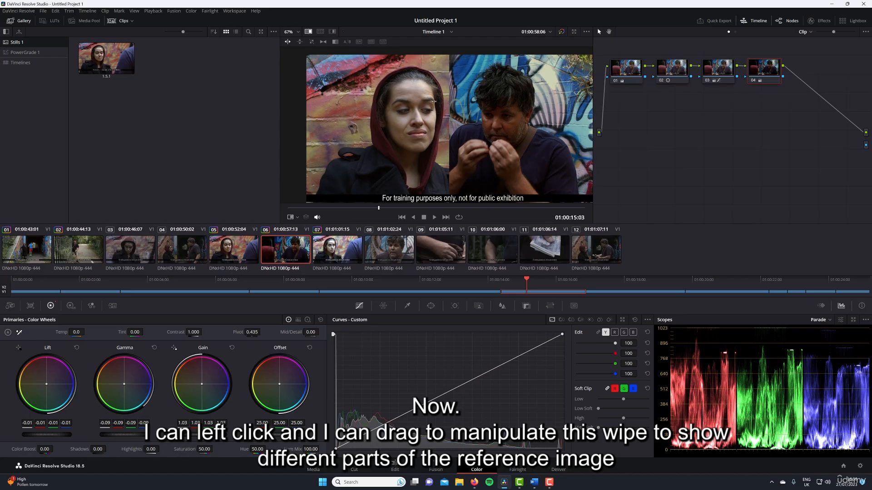
Shift the reference wipe's dividing line across the frame, invert the wipe's sides, and restore the original arrangement.
left_click_drag(434, 101, 460, 124)
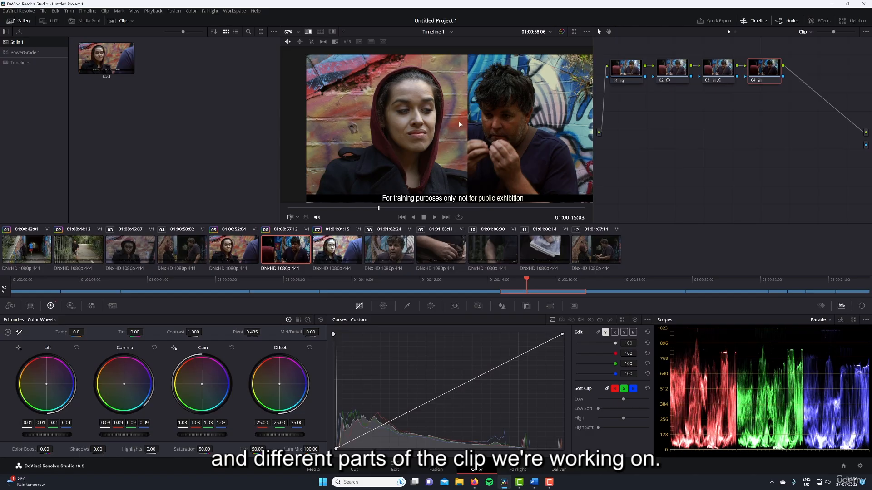
scroll(459, 124, "up", 5)
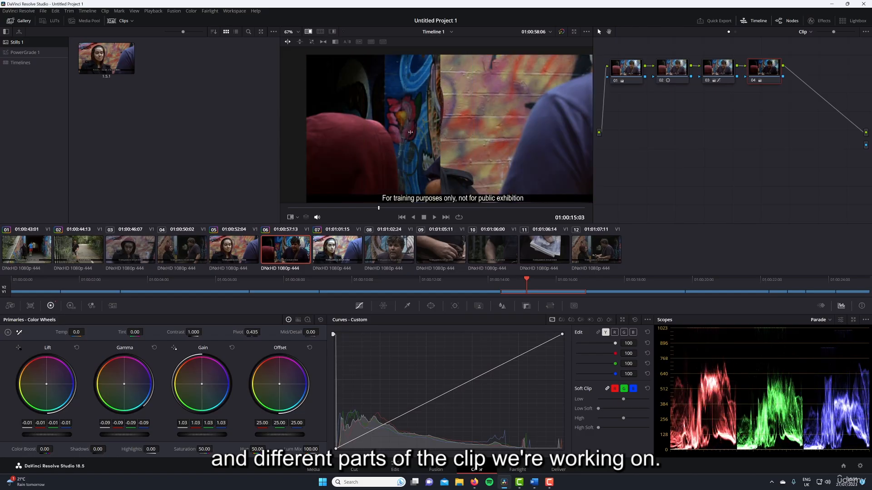
scroll(413, 130, "down", 5)
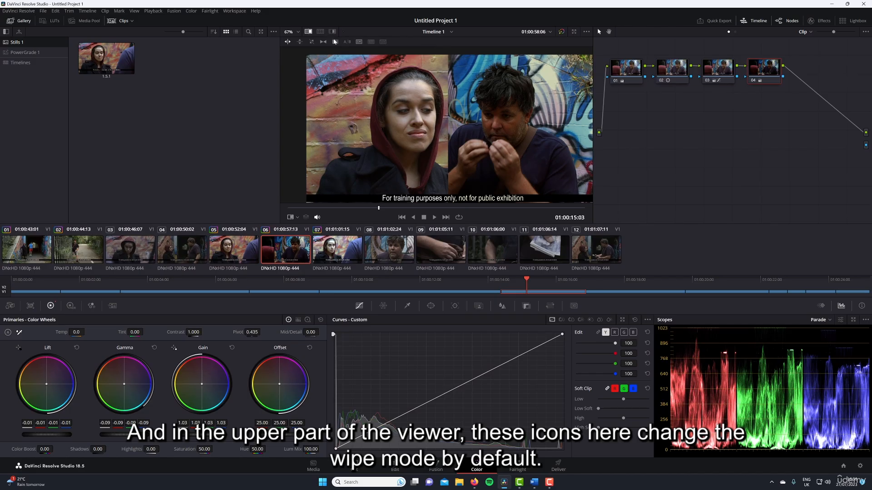
Switch the reference wipe to vertical, move its dividing line up, and compare it with the horizontal wipe.
left_click(299, 42)
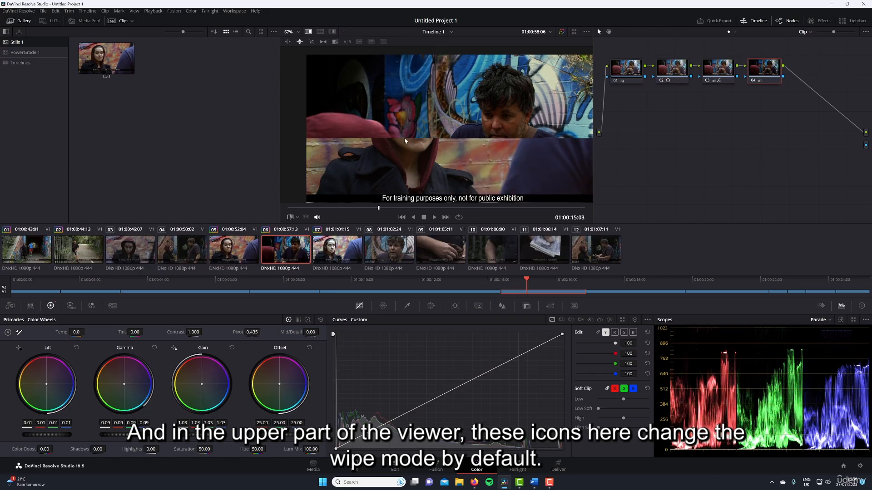
left_click_drag(404, 138, 399, 113)
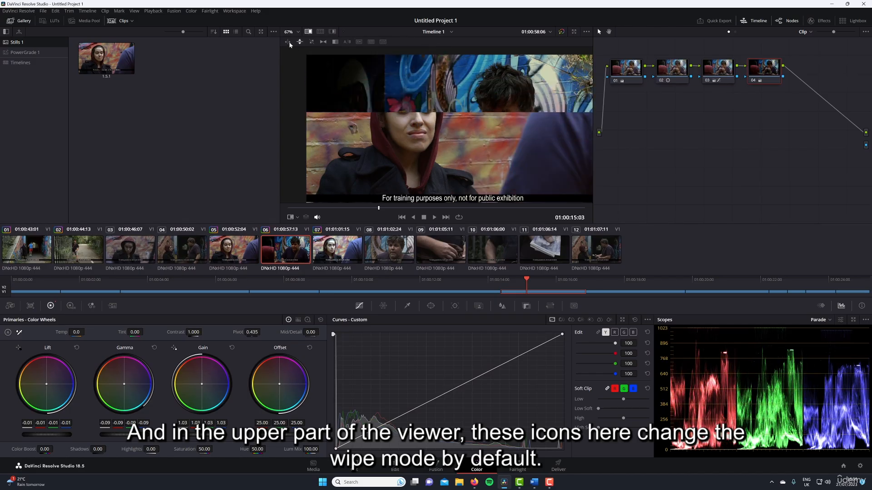
left_click(287, 42)
left_click(300, 42)
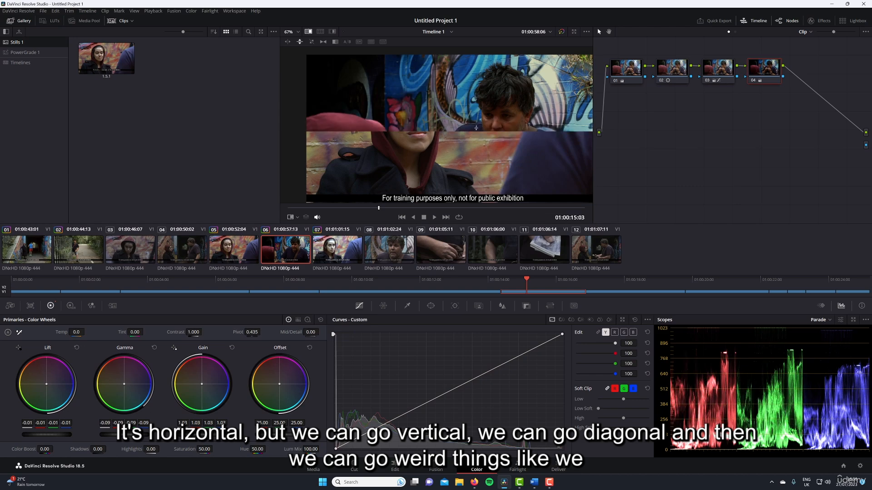
Preview the diagonal, mix, alpha, difference, picture-in-picture, Venetian blind and checkerboard wipe modes, and return to the horizontal wipe.
left_click(311, 42)
mouse_move(408, 85)
left_mouse_down()
mouse_move(389, 140)
mouse_move(406, 95)
left_mouse_up()
left_click(322, 43)
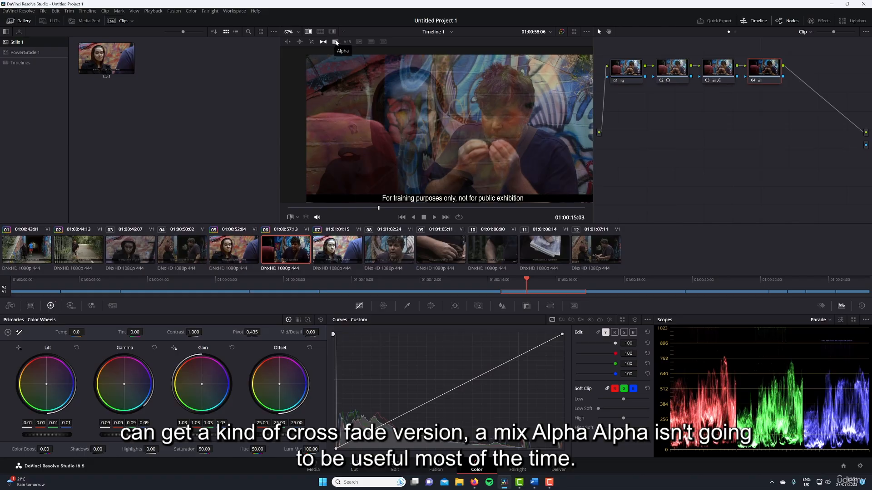
left_click(336, 42)
left_click(348, 42)
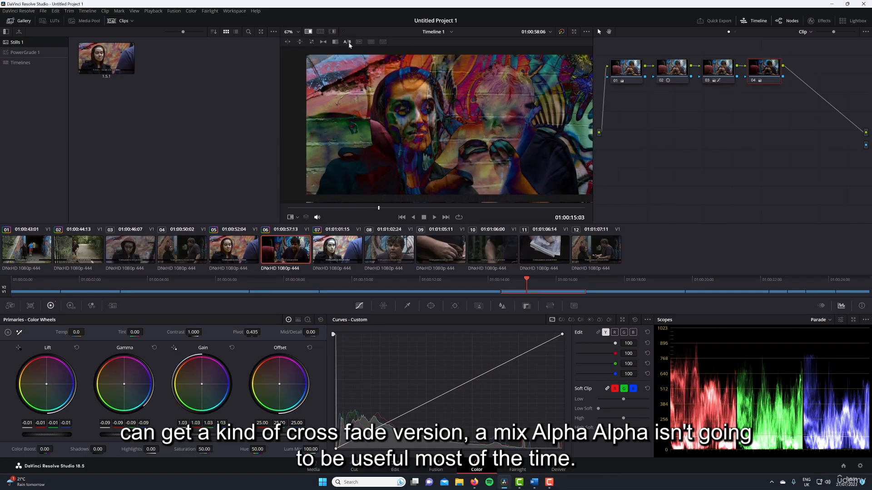
left_click(358, 42)
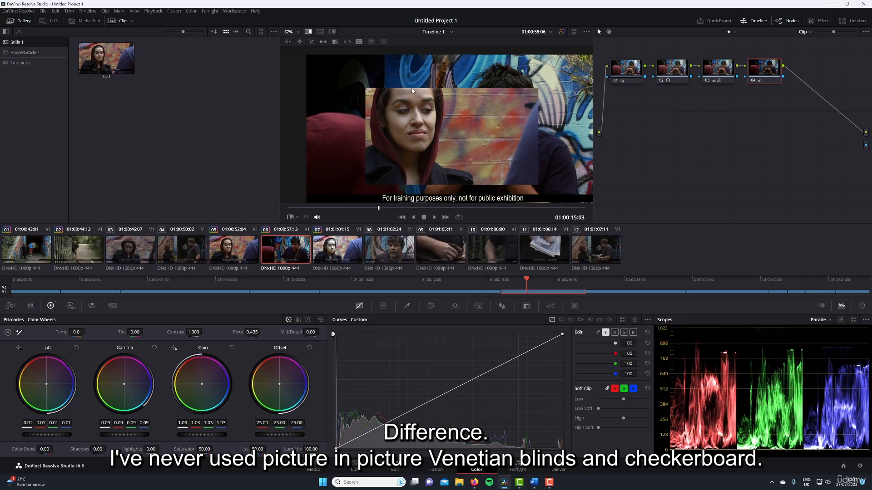
left_click(372, 42)
left_click(382, 41)
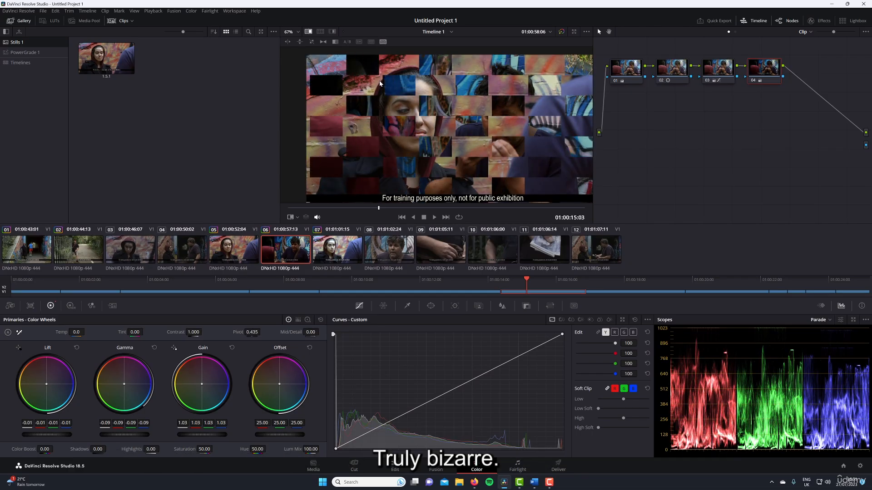
left_click(288, 42)
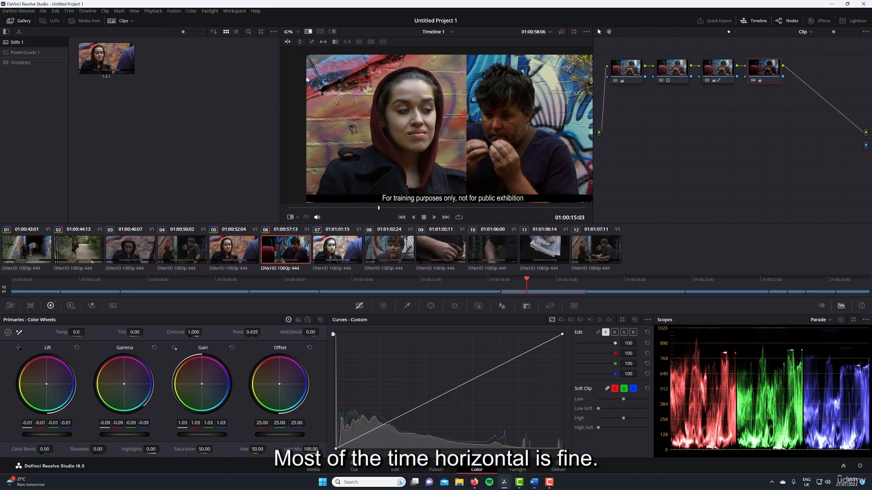
Compare the vertical and horizontal wipes on the two faces, ending with a horizontal wipe divided between the woman and the man.
left_click(299, 41)
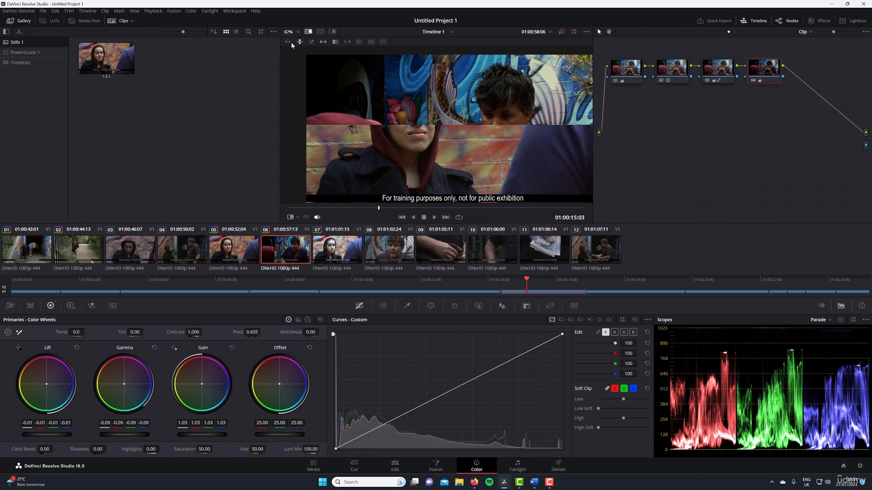
left_click(288, 41)
left_click_drag(395, 125, 337, 80)
left_click(299, 41)
left_click_drag(447, 132, 447, 111)
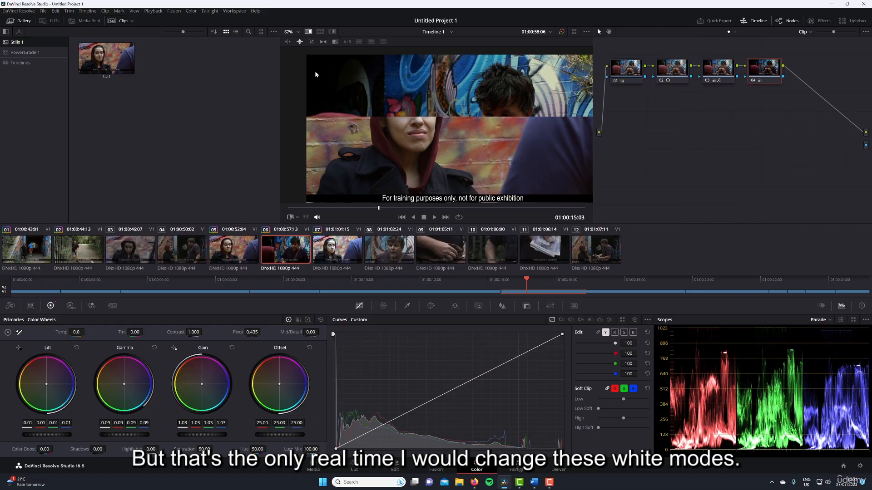
left_click(287, 42)
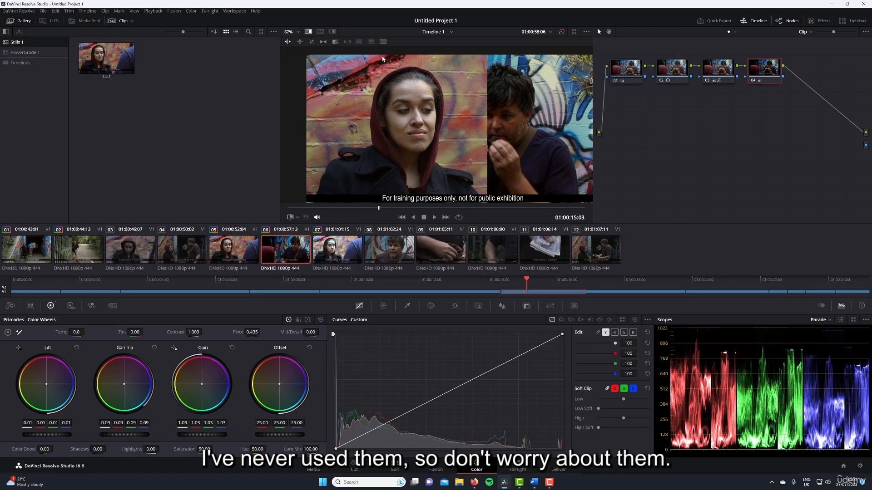
left_click_drag(487, 139, 450, 121)
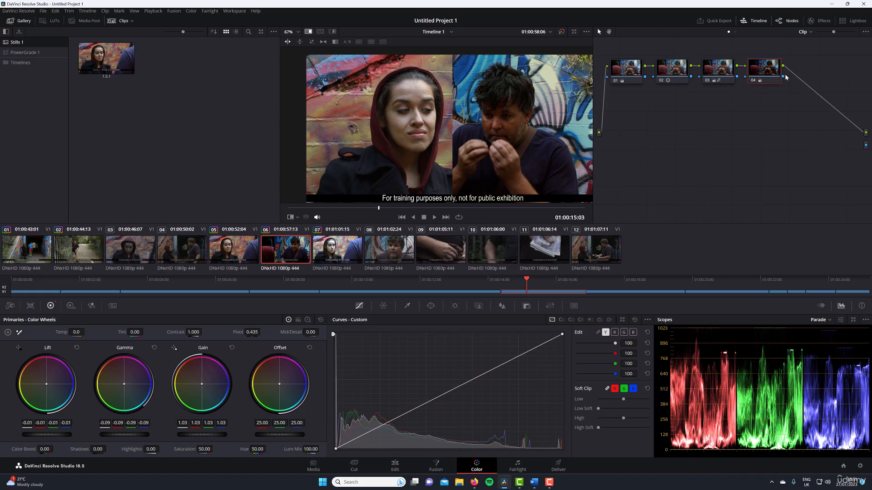
Match shot 06 to the still by setting Gamma to 0.00, Gain to 1.02, Lift to about -0.02 and Saturation to 51.80.
left_click_drag(119, 434, 138, 434)
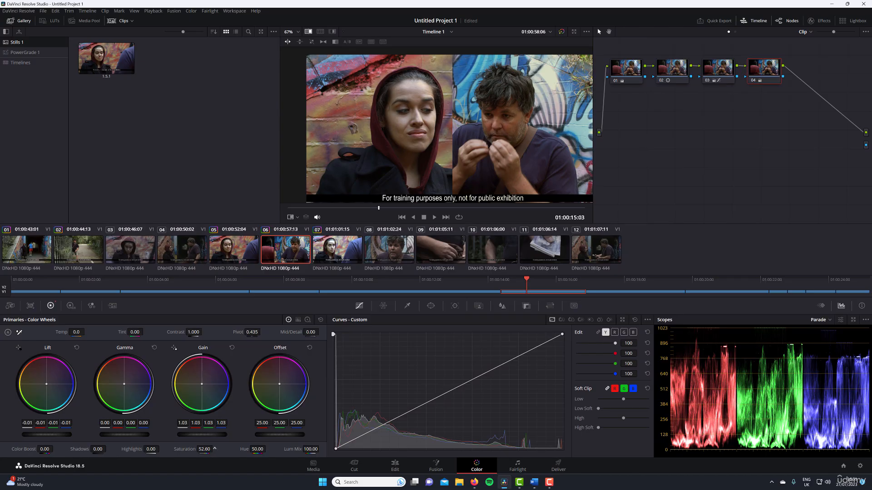
left_click_drag(215, 448, 220, 435)
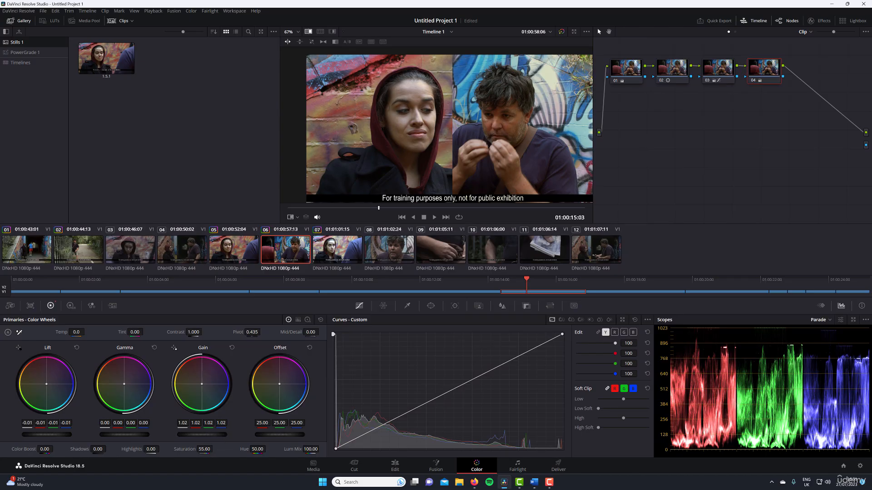
left_click_drag(56, 435, 53, 435)
mouse_move(452, 140)
left_mouse_down()
mouse_move(343, 140)
mouse_move(457, 140)
mouse_move(450, 138)
left_mouse_up()
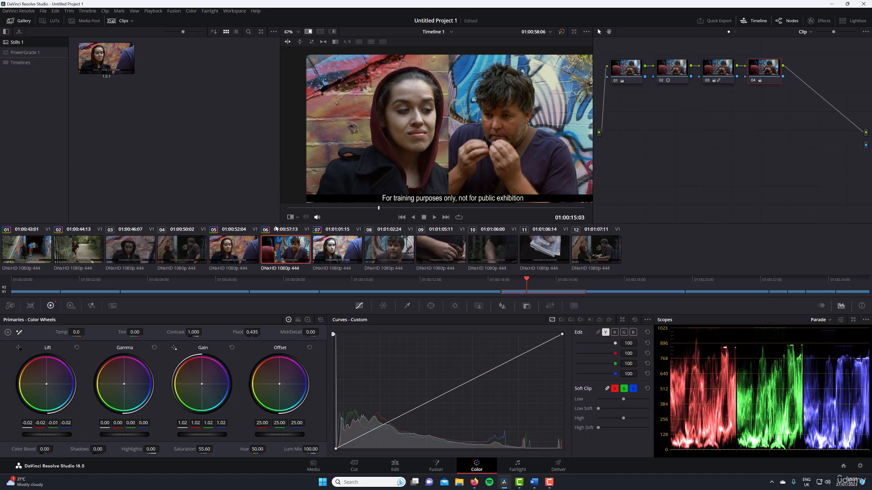
left_click_drag(204, 449, 196, 449)
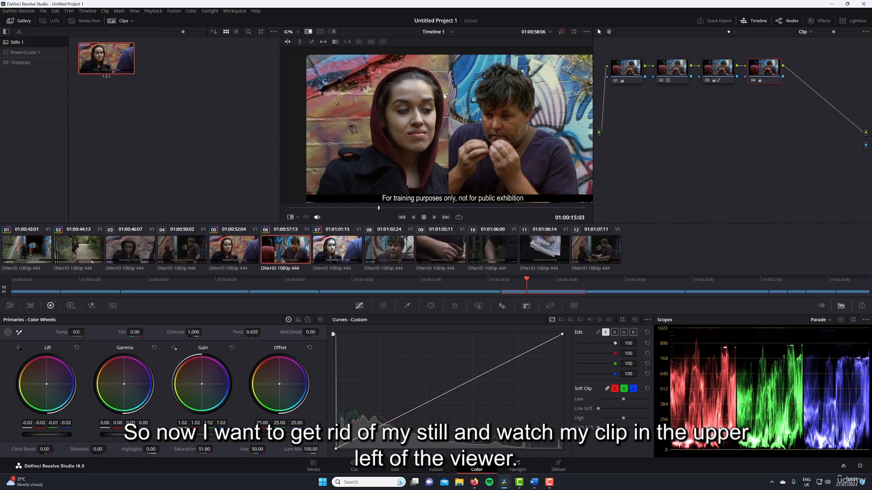
Turn the reference wipe off and play from shot 05 into shot 06 to check the match.
left_click(309, 32)
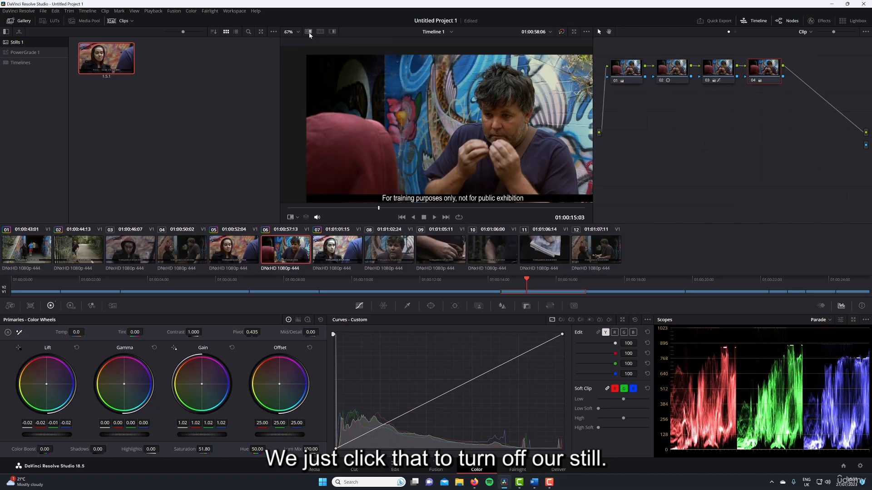
left_click(235, 247)
left_click(529, 208)
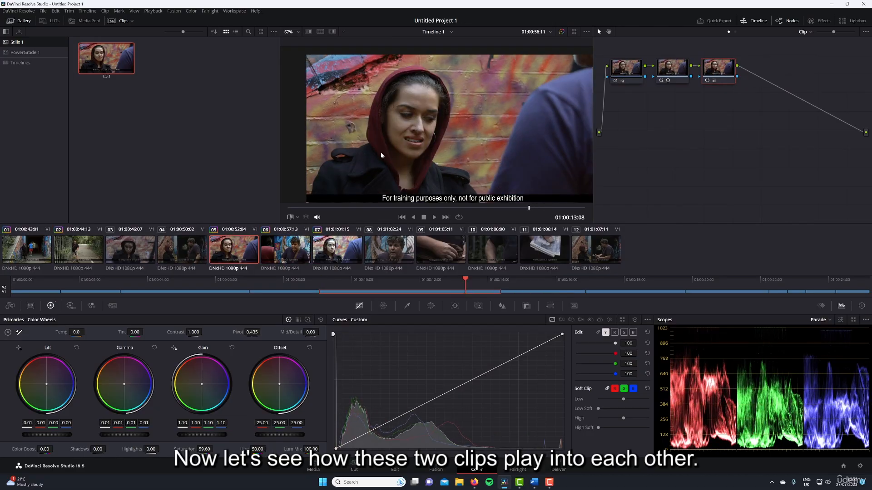
key("space")
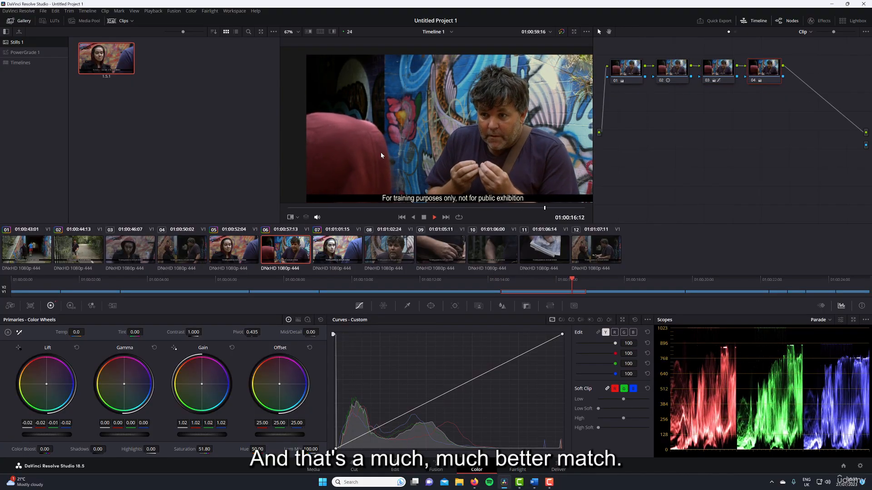
key("space")
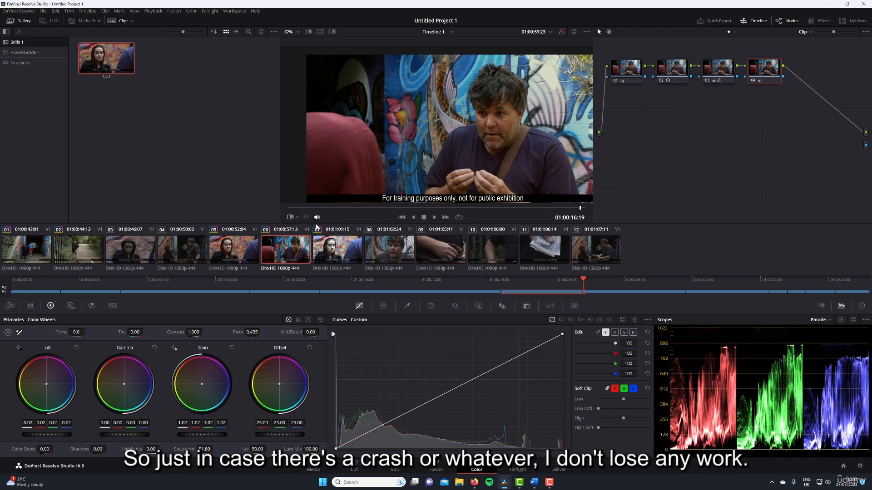
left_click(354, 208)
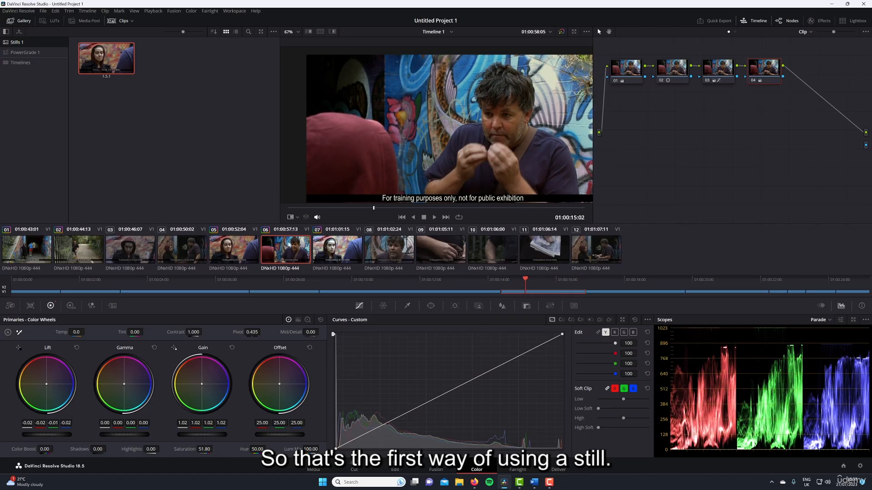
Apply the gallery still's grade to shot 07 and view the grade commands available on the shot 05 clip.
left_click(320, 247)
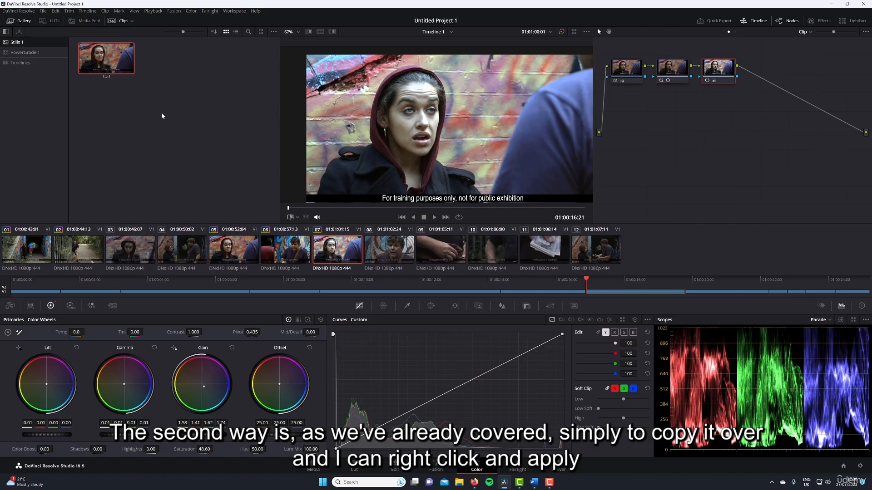
right_click(114, 52)
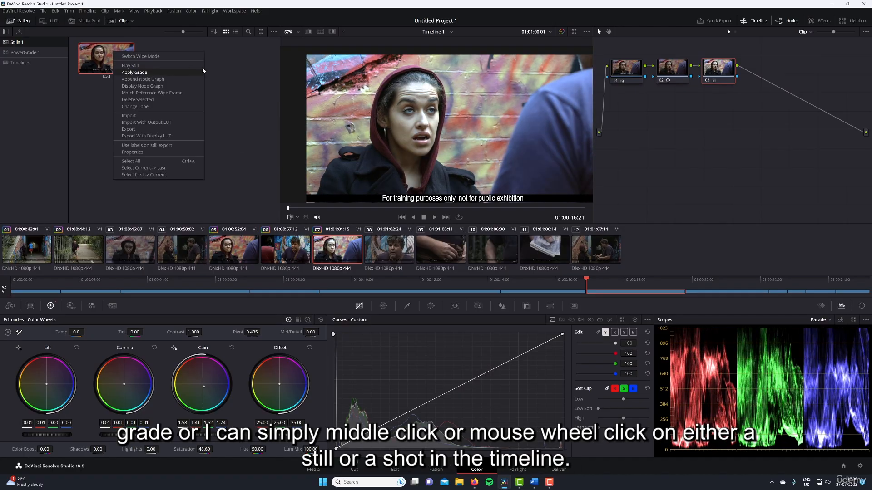
left_click(224, 105)
middle_click(109, 66)
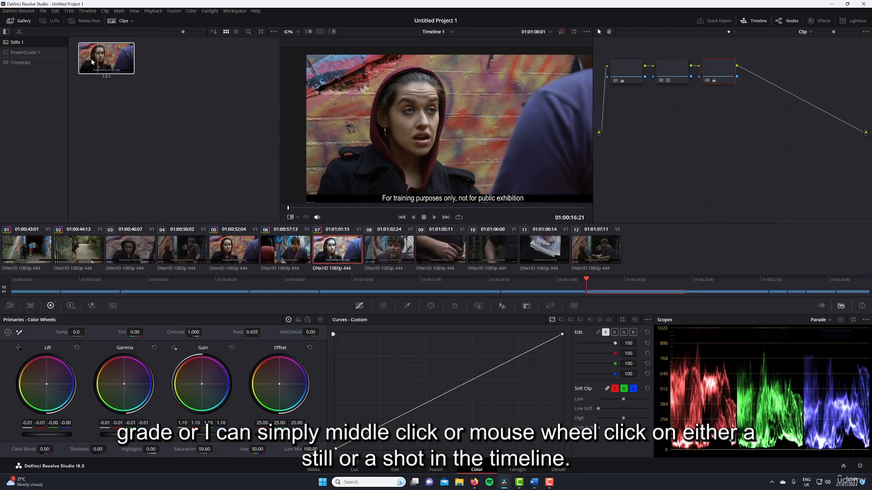
right_click(232, 247)
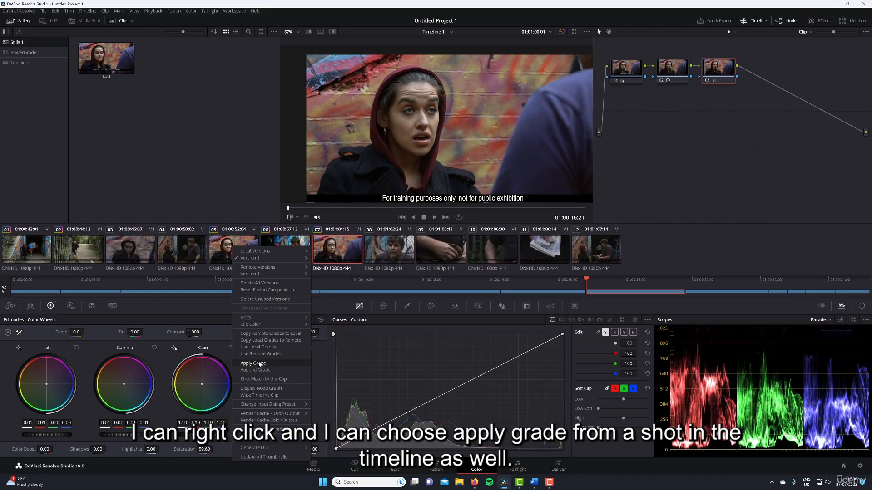
left_click(199, 112)
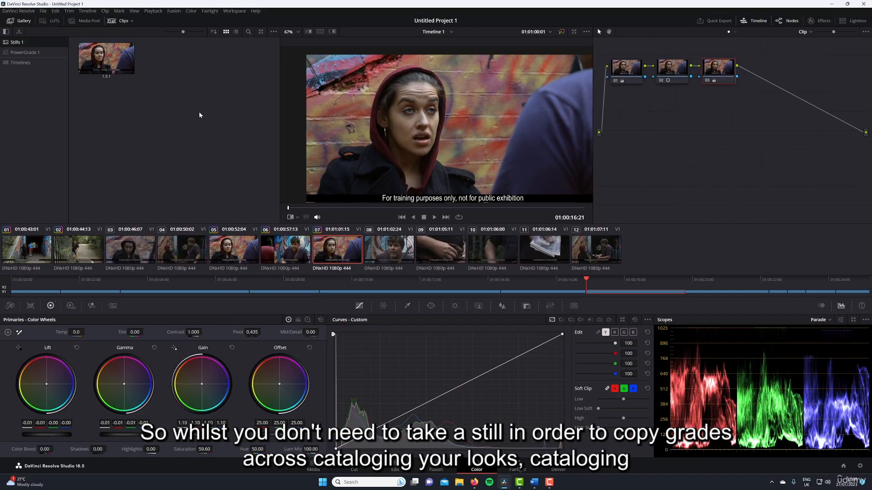
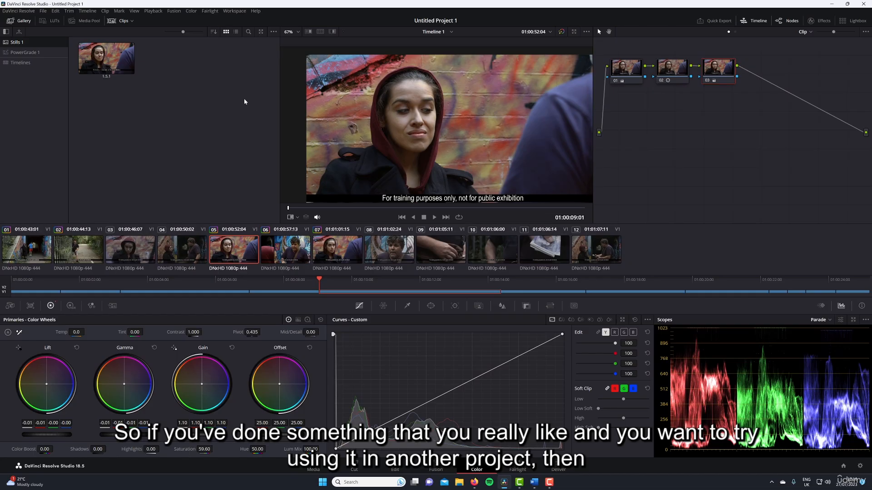
Move gallery still 1.5.1 from Stills 1 into the PowerGrade 1 album and open that album.
left_click(108, 61)
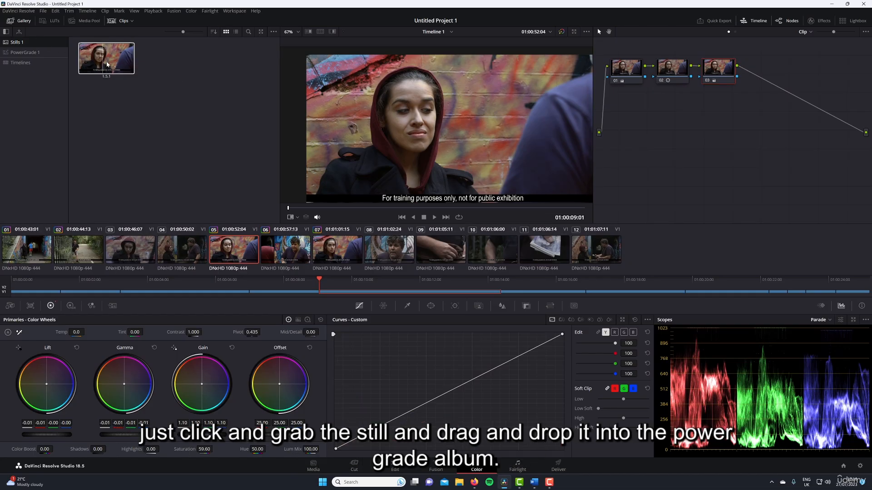
left_click_drag(108, 61, 39, 54)
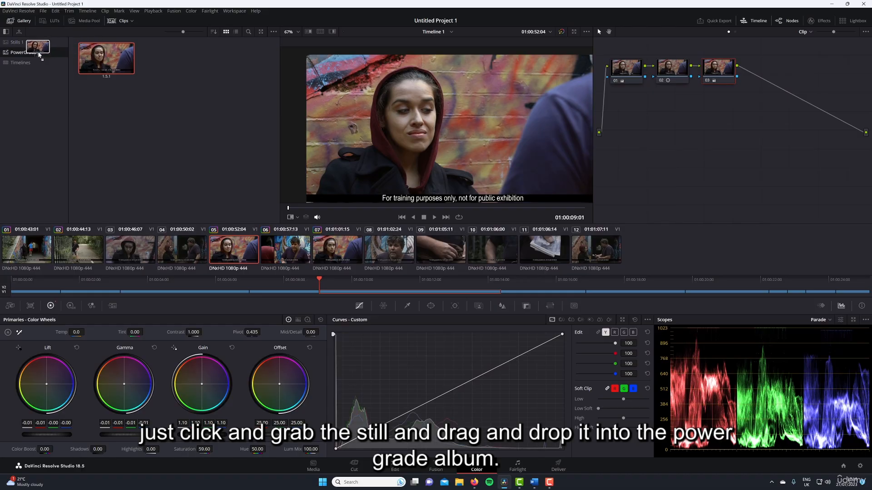
left_click_drag(39, 55, 39, 54)
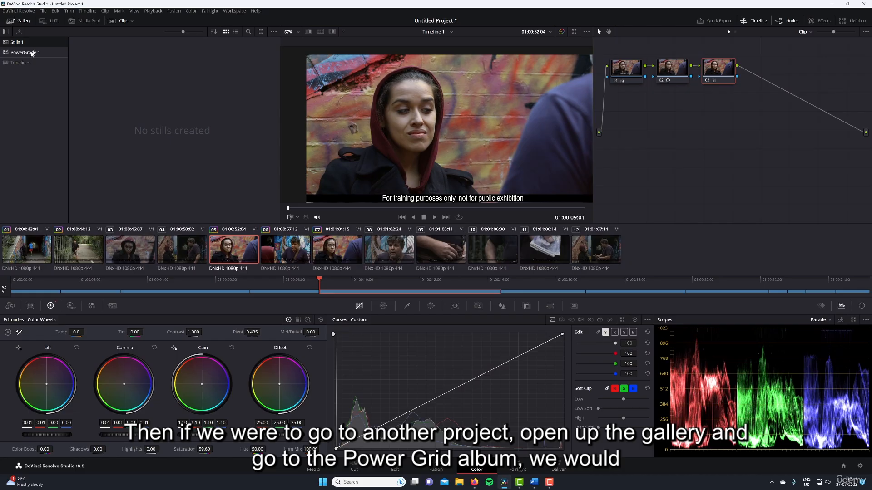
left_click(25, 52)
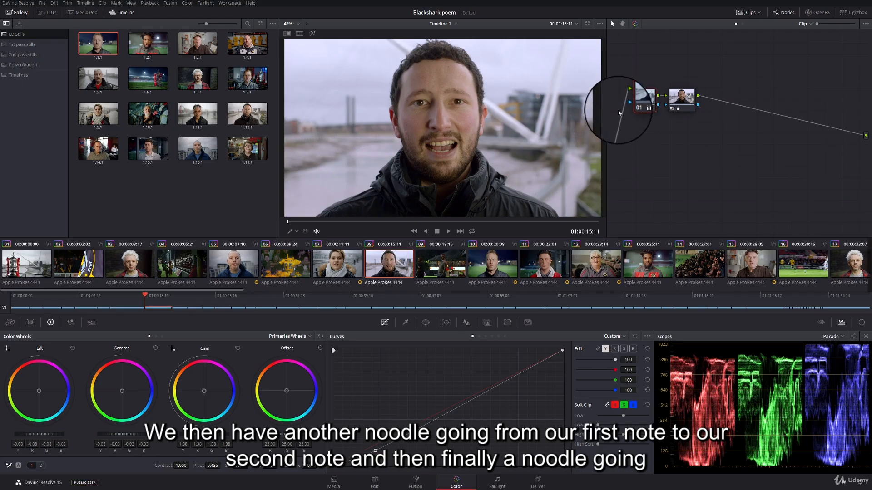
Space node 02 away from node 01 and switch each node off and on individually to compare its effect.
left_click_drag(684, 102, 713, 101)
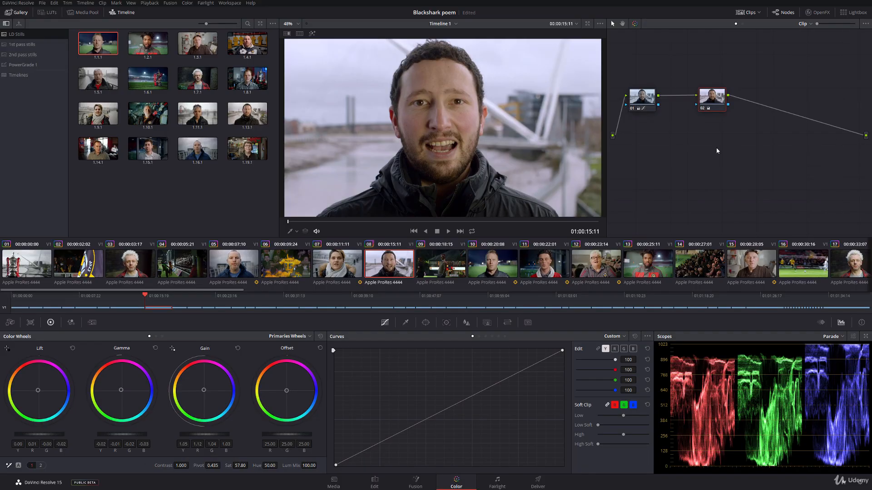
left_click(652, 102)
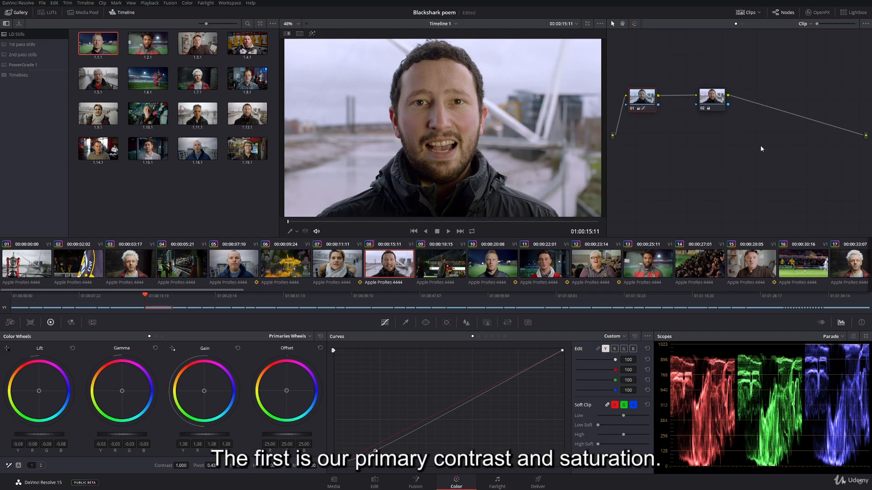
left_click(633, 109)
left_click(703, 109)
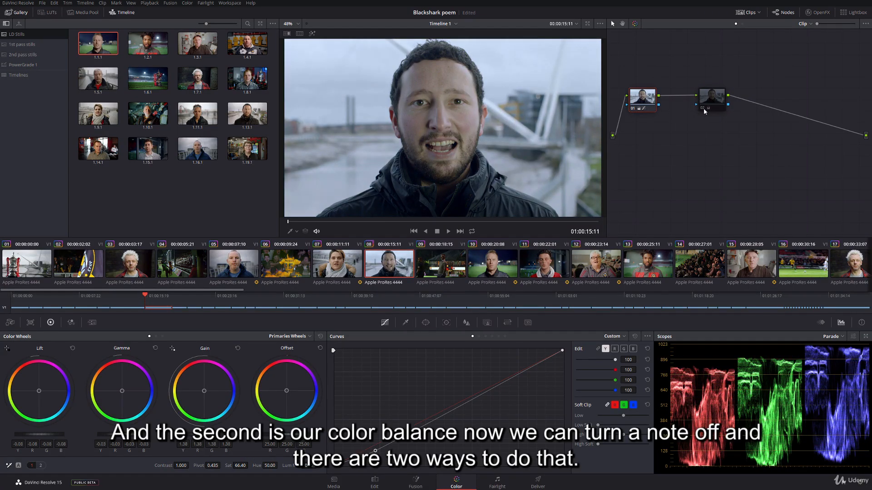
left_click(703, 109)
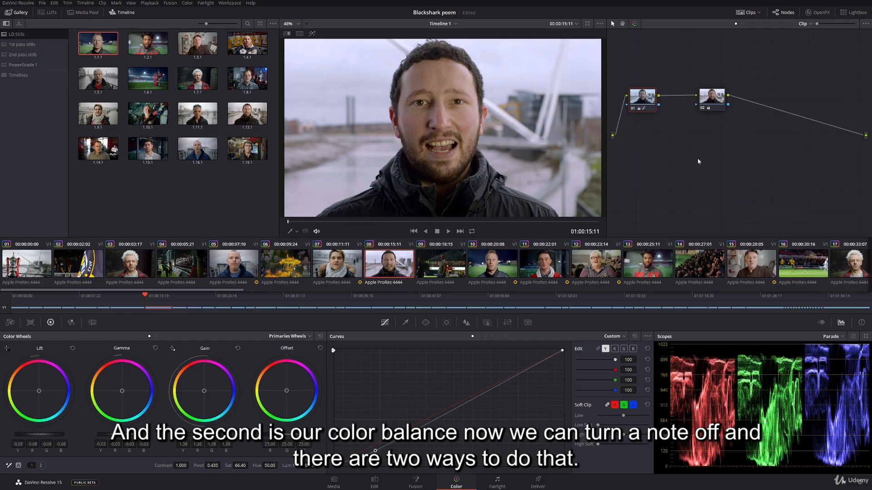
left_click(631, 109)
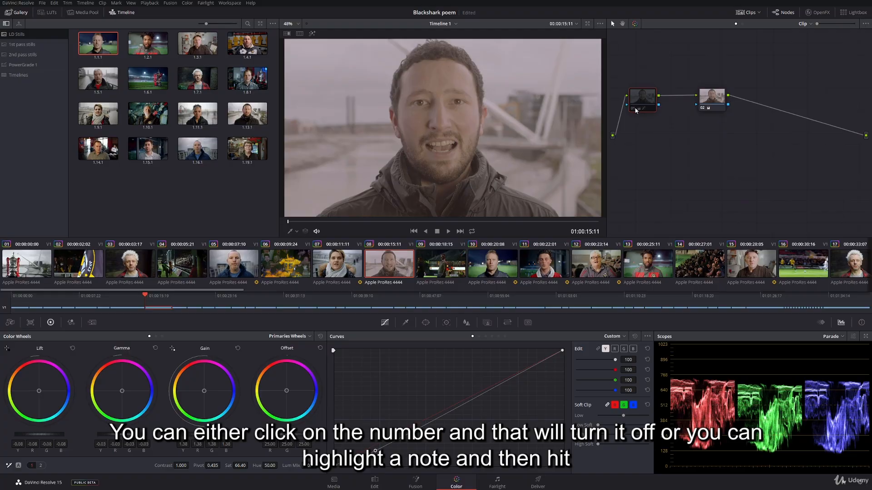
left_click(634, 108)
Select node 02 and disable, then re-enable it to compare the image without the color balance.
left_click(710, 98)
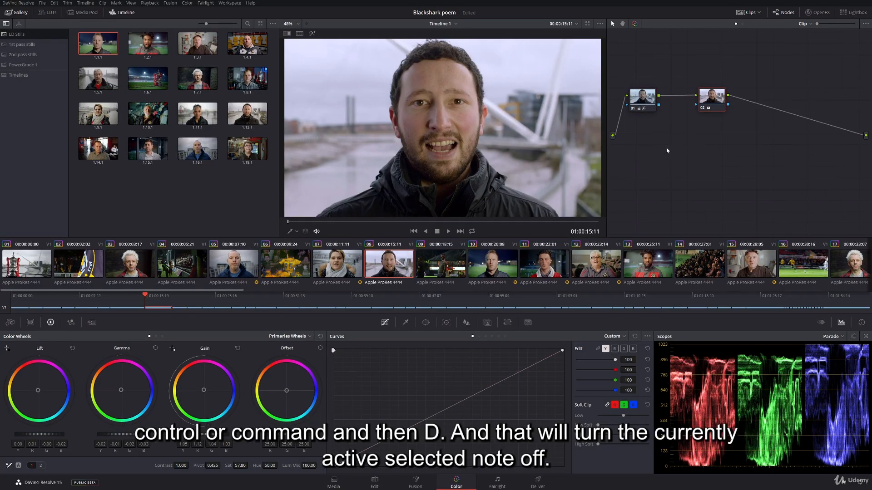
key("ctrl+d")
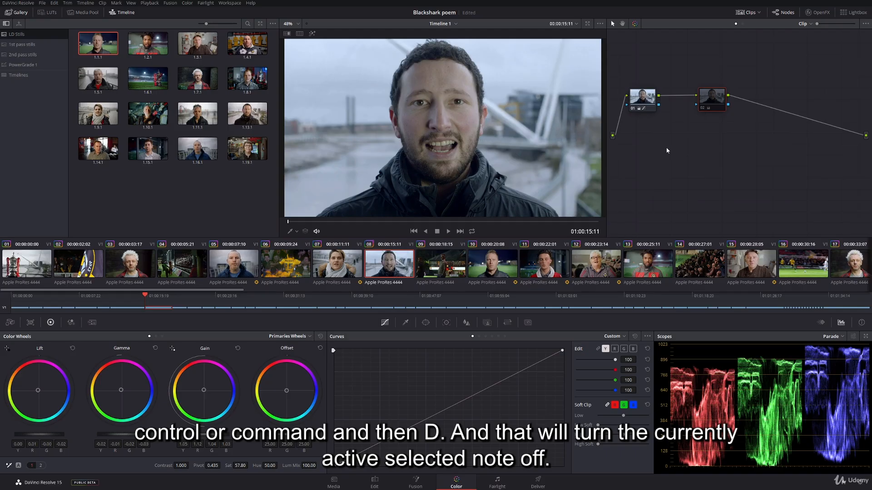
left_click(642, 104)
left_click(711, 98)
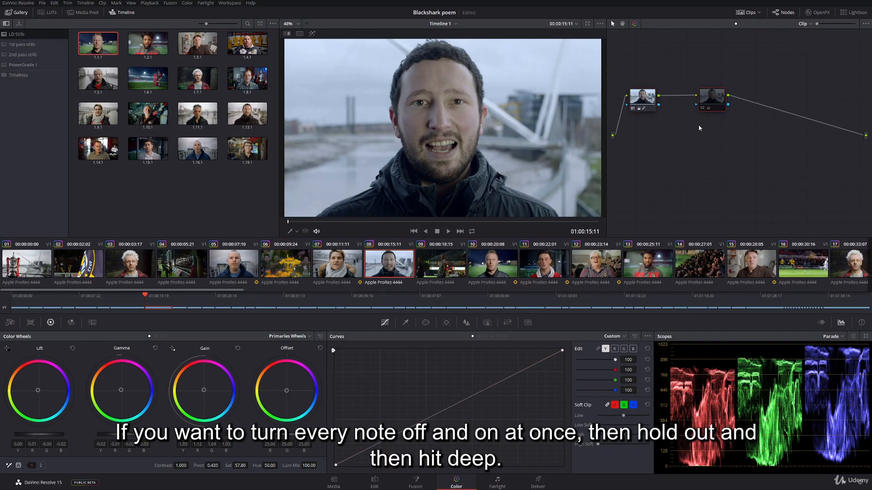
key("ctrl+d")
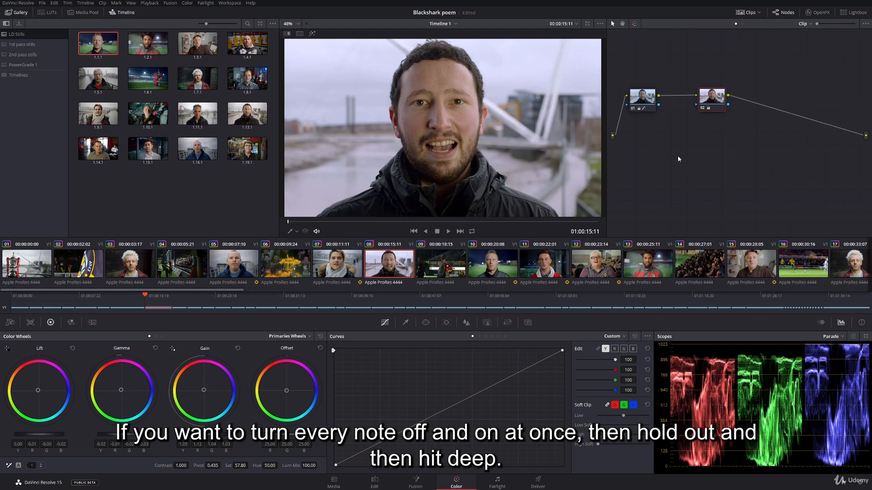
Toggle all nodes off and on together to compare the raw image with the full grade.
key("alt+d")
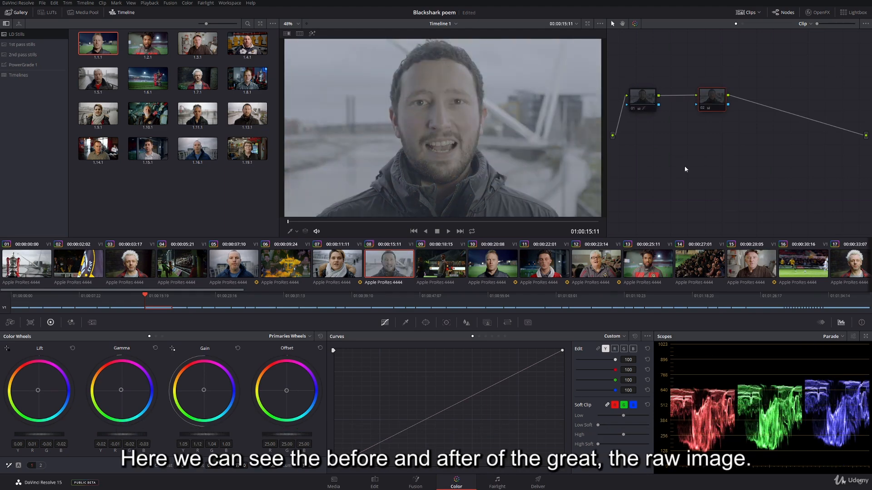
key("alt+d")
key("alt+d")
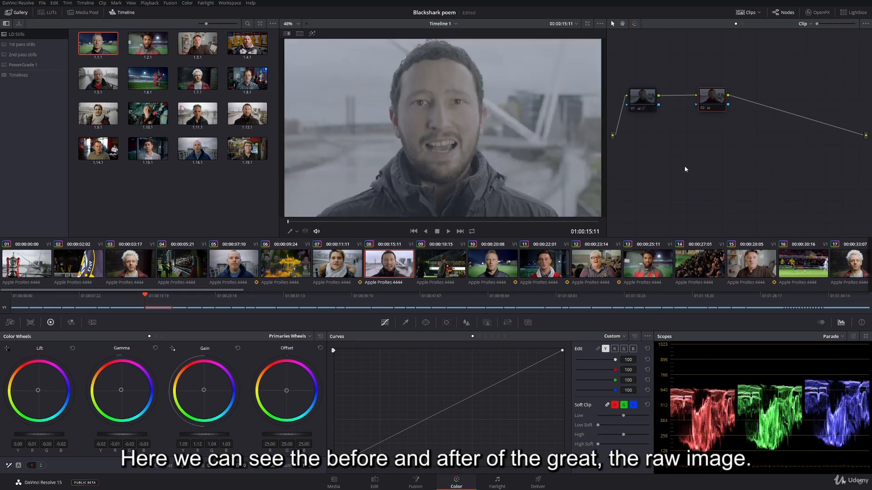
key("alt+d")
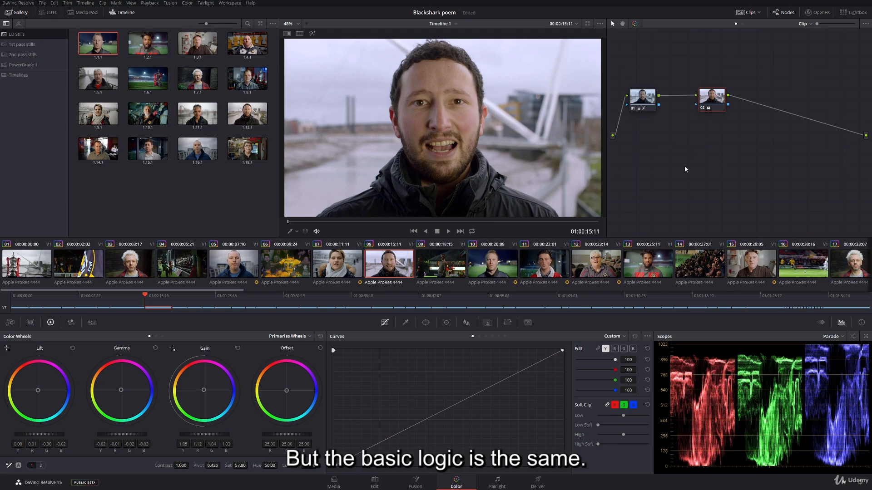
Reposition nodes 01 and 02 closer together near the source to free space before the output.
left_click_drag(646, 111, 652, 109)
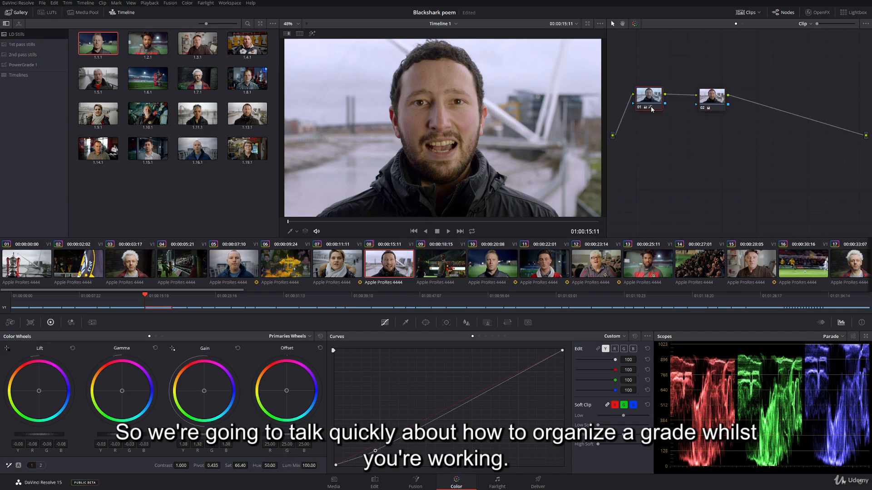
mouse_move(651, 109)
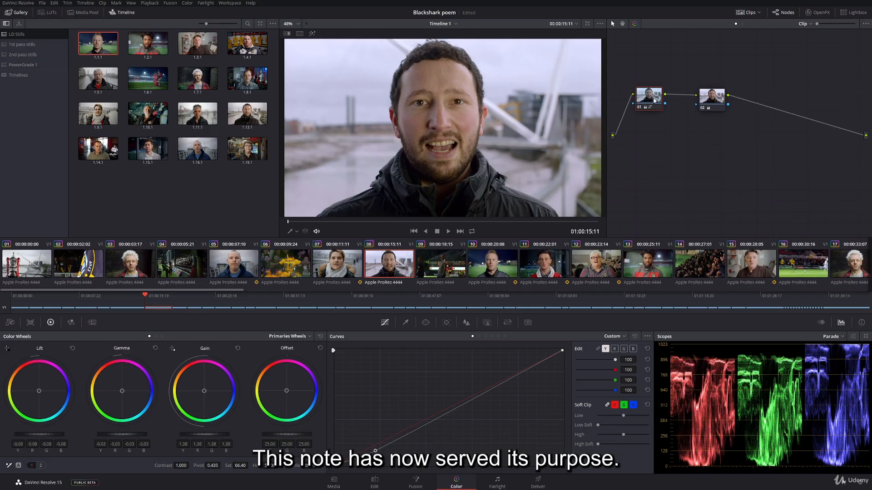
left_click_drag(654, 101, 636, 99)
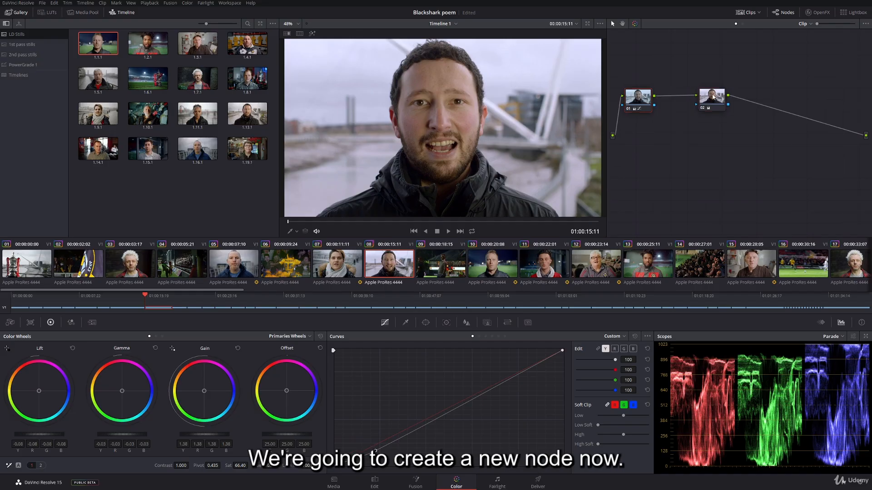
left_click_drag(713, 97, 686, 97)
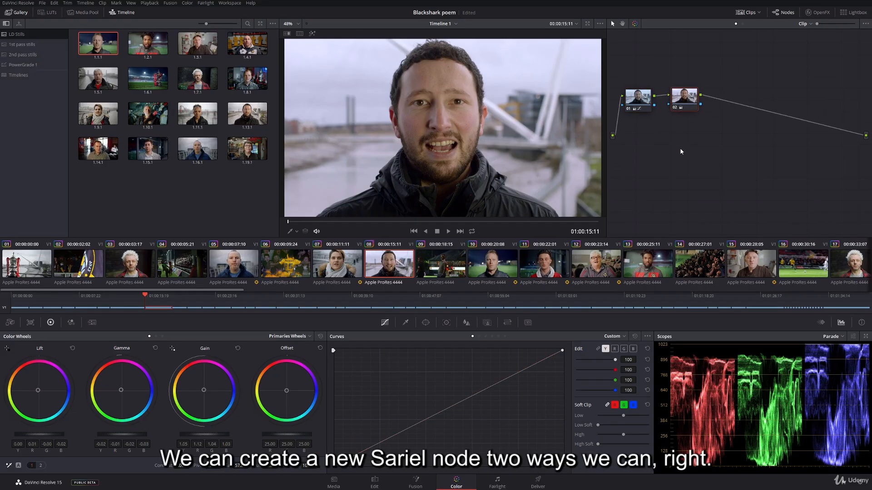
Add a Corrector node and insert it into the connection between node 02 and the output.
right_click(680, 148)
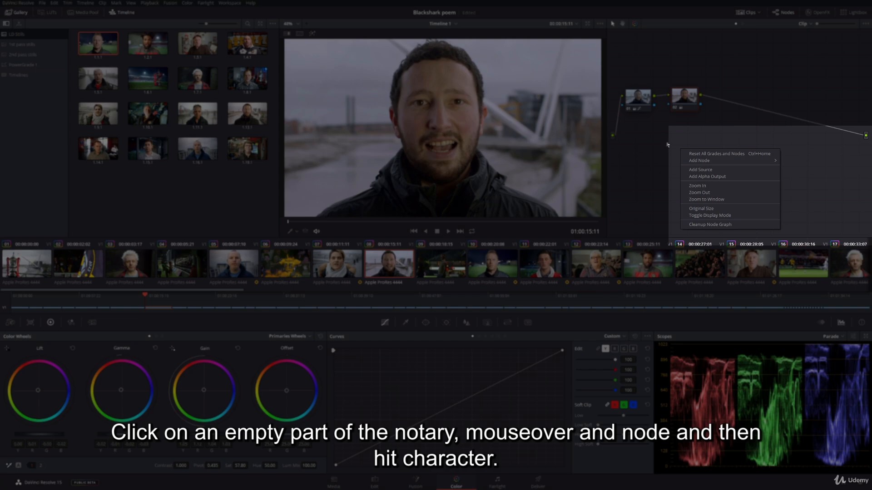
mouse_move(709, 162)
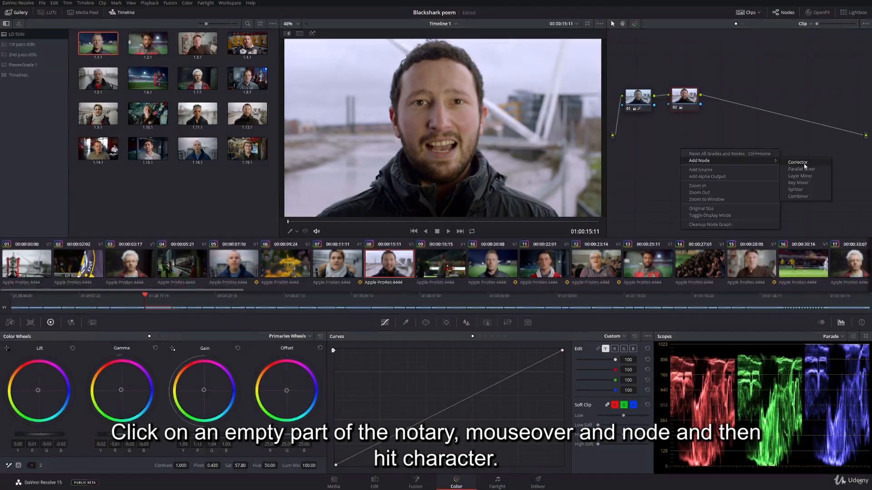
left_click(798, 162)
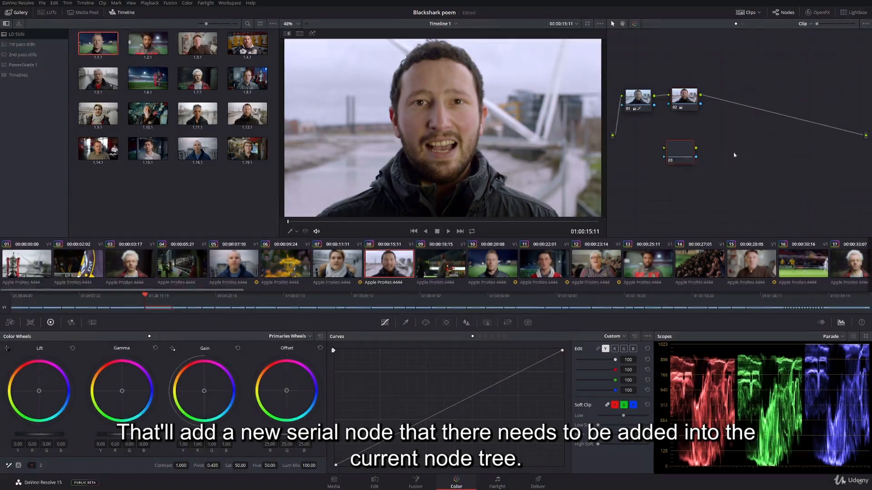
left_click_drag(681, 153, 712, 156)
left_click_drag(711, 151, 759, 112)
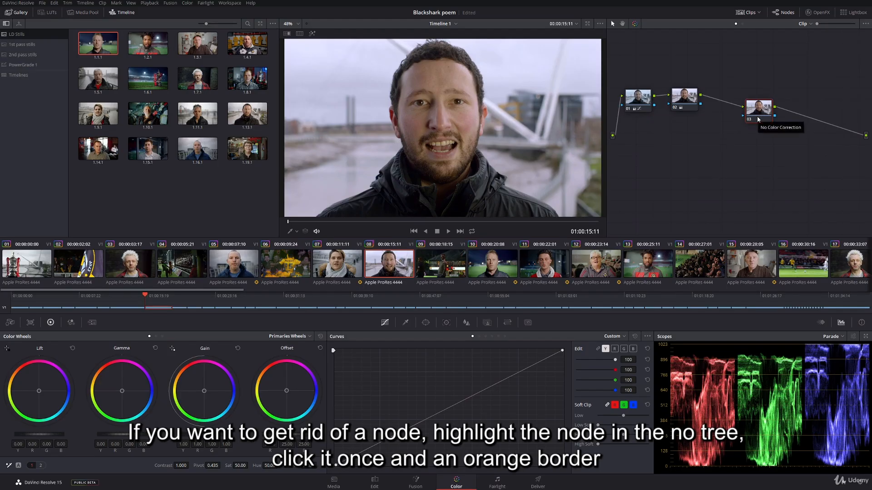
Delete the new, ungraded node 03 from the node graph.
left_click(678, 101)
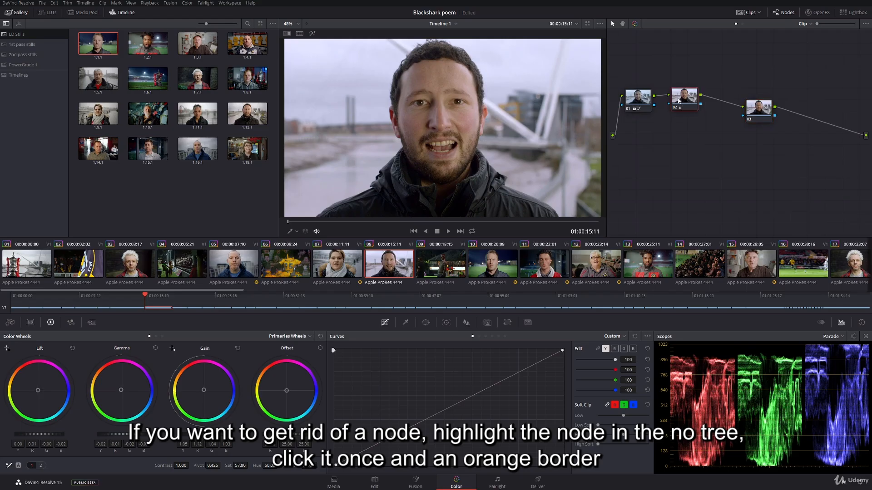
left_click(763, 114)
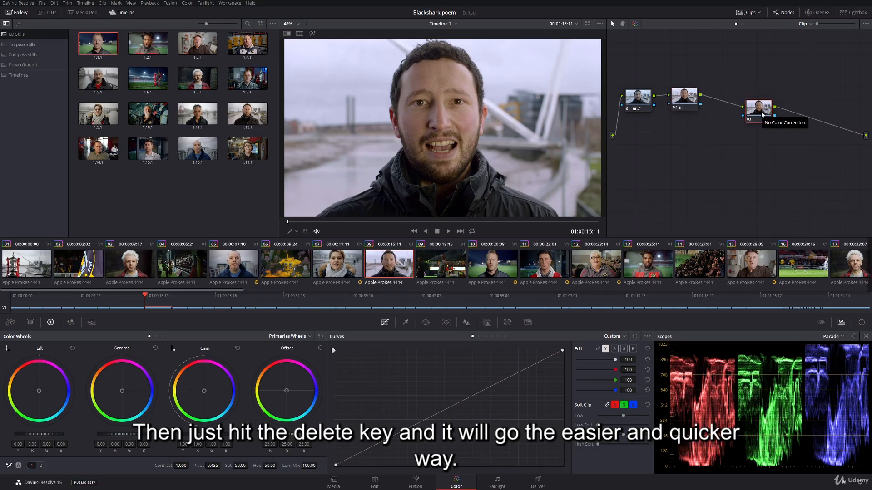
key("Delete")
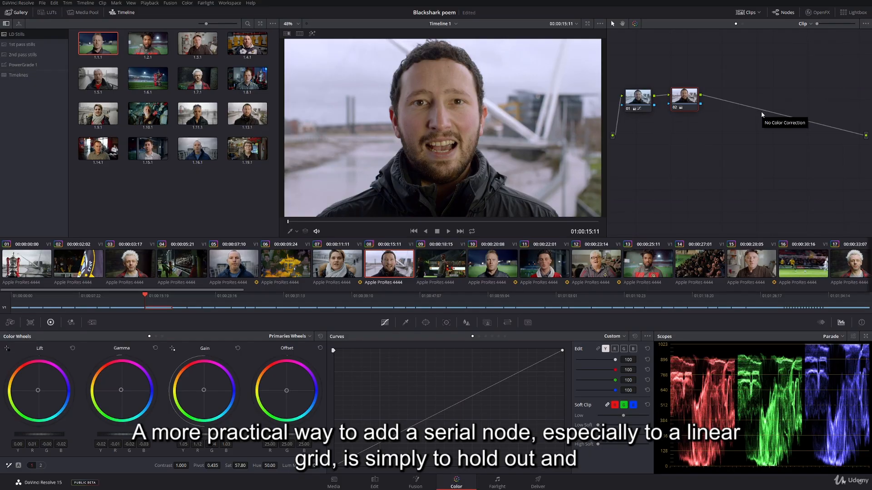
Add a serial node directly after node 02 and space it further along the node graph.
left_click_drag(687, 97, 683, 96)
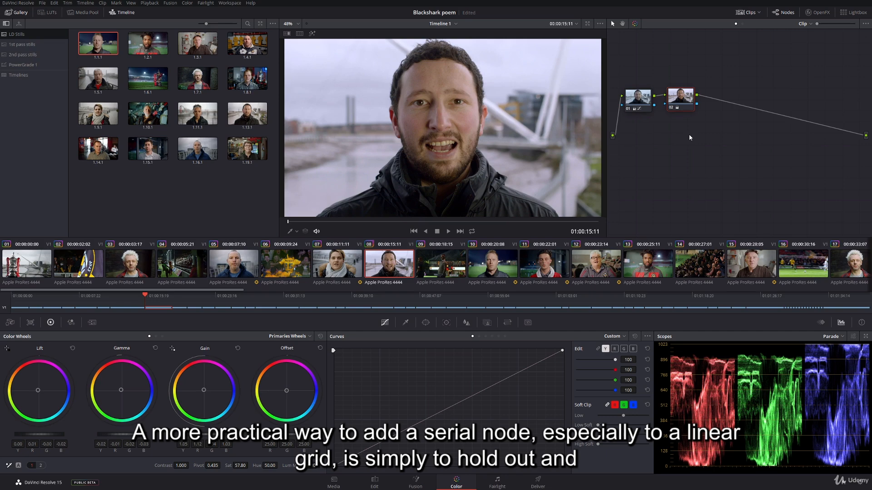
key("alt+s")
left_click_drag(726, 102, 749, 102)
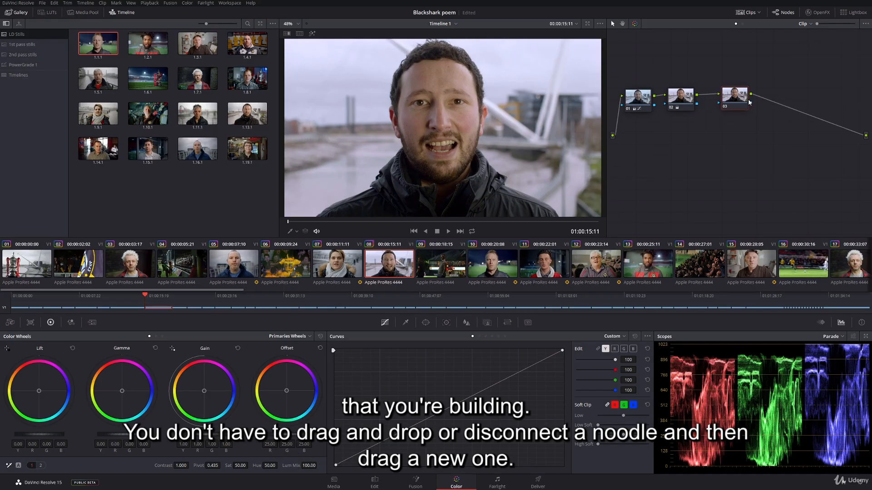
Disconnect node 03 from the output and draw the connection back to the output.
left_click(837, 125)
left_click_drag(751, 94, 865, 136)
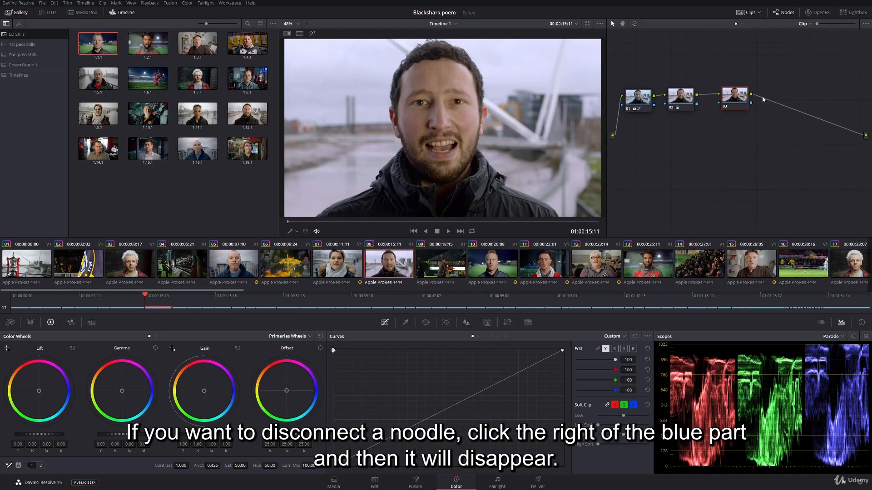
left_click(833, 127)
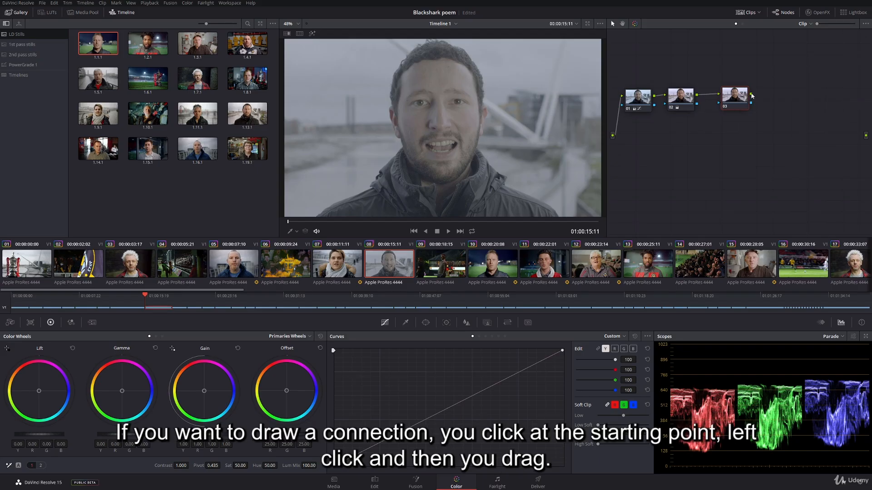
left_click_drag(752, 94, 866, 135)
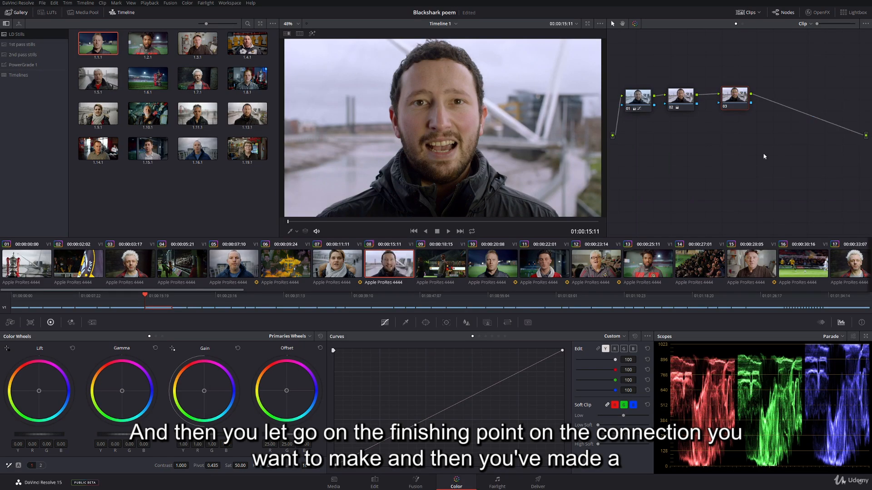
Delete the empty serial node 03 and select the color balance node 02.
left_click(638, 101)
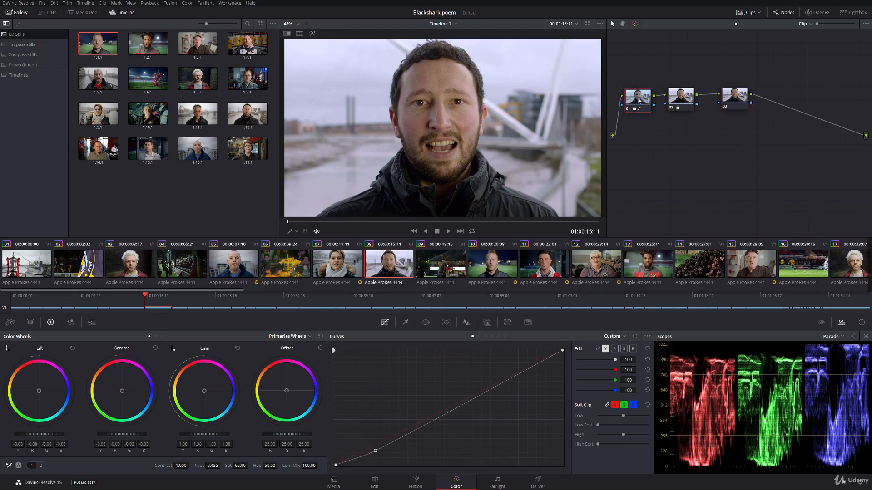
left_click(724, 104)
key("Delete")
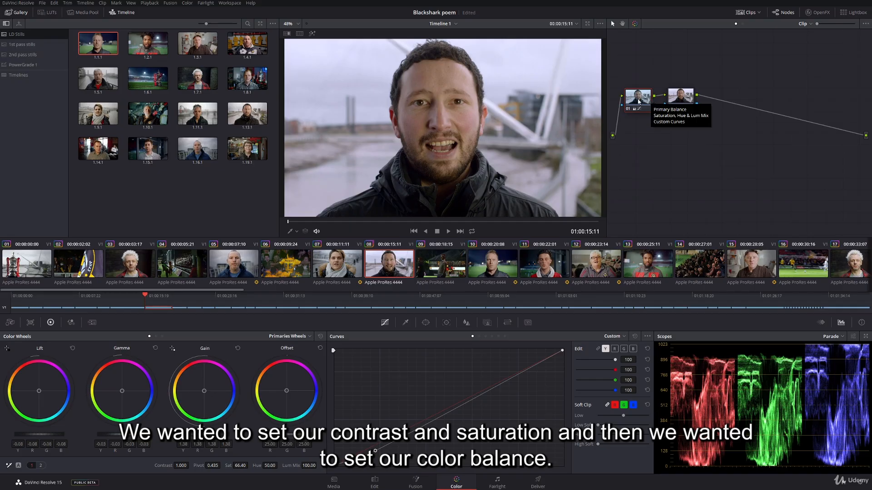
left_click(681, 105)
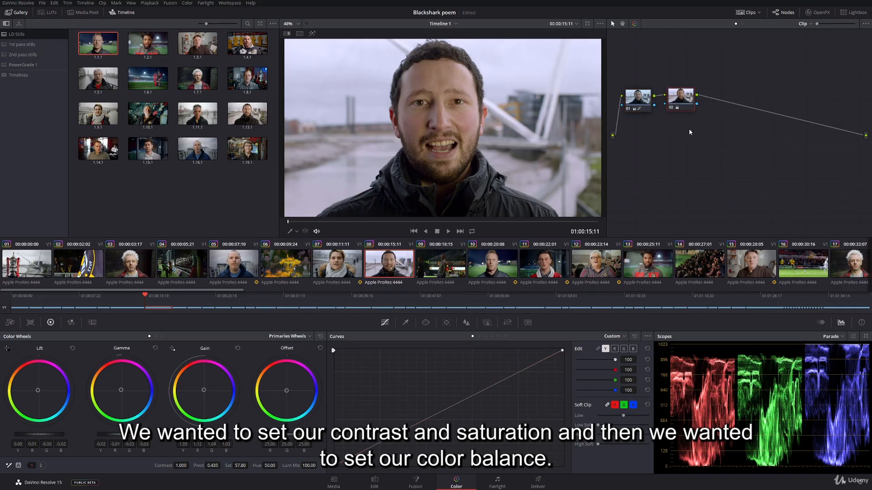
Disable the color balance node 02 and add a new serial node directly after the contrast node 01.
left_click(635, 108)
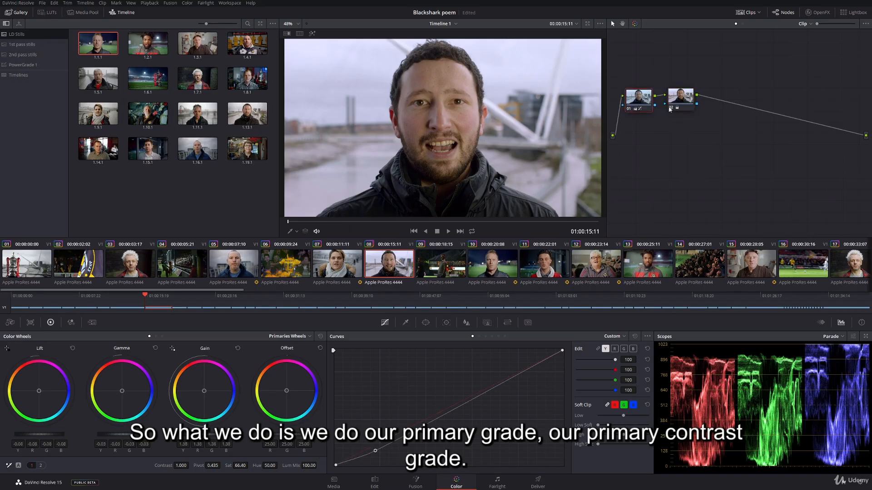
left_click(671, 108)
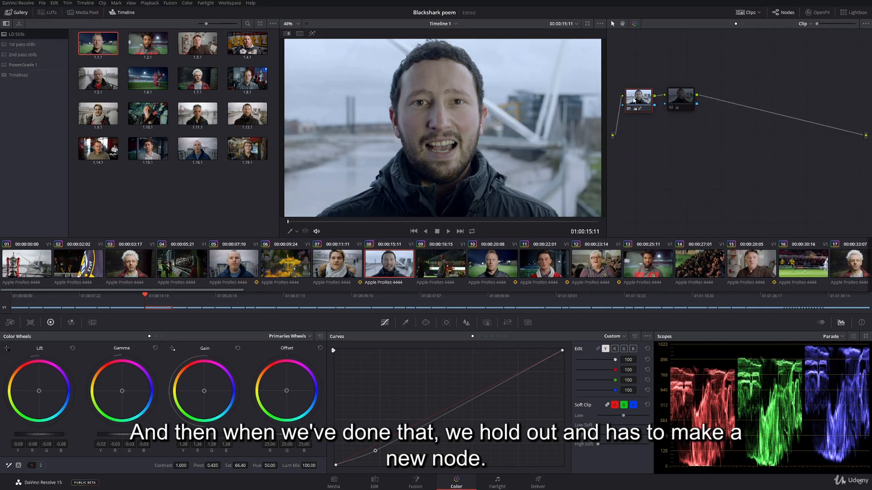
mouse_move(635, 100)
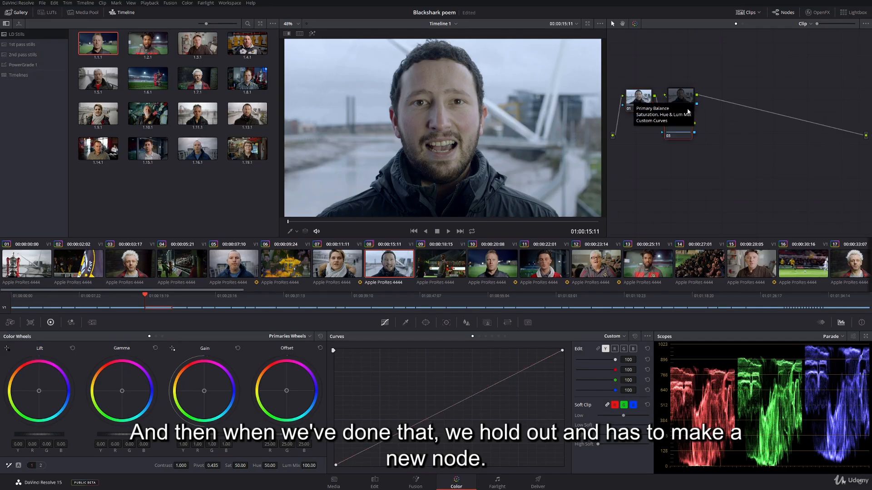
key("alt+s")
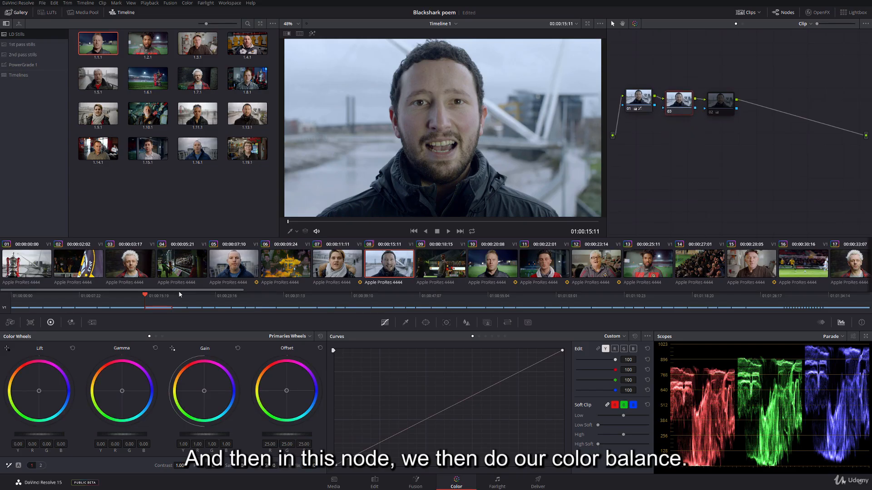
Neutralize the blue cast in node 03 by warming lift, gamma and gain slightly, and set the saturation to 55.20.
left_click_drag(38, 391, 38, 390)
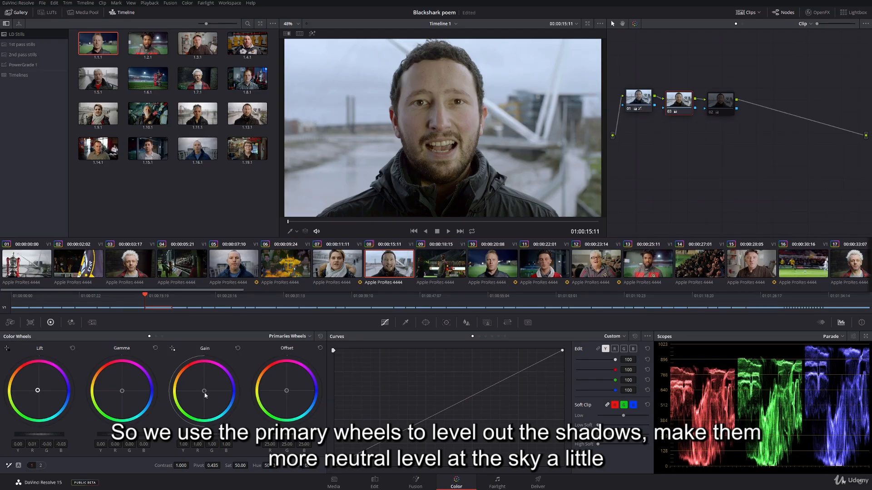
left_click_drag(204, 392, 204, 391)
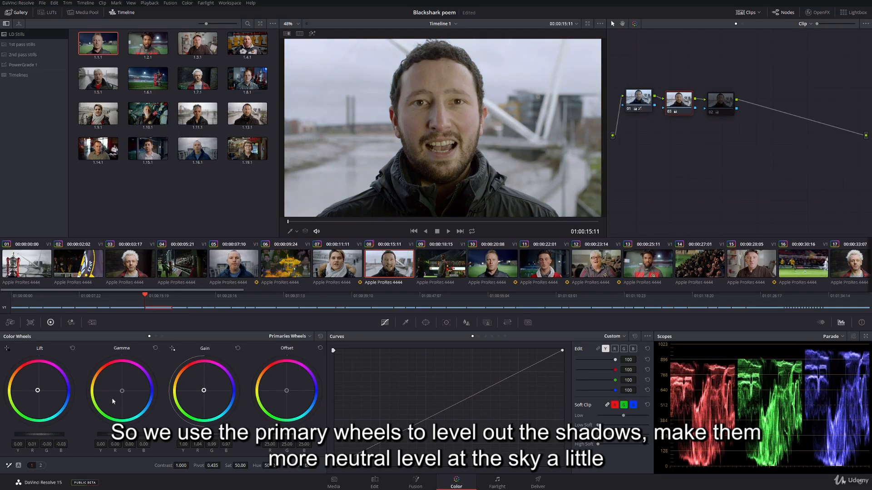
left_click_drag(122, 392, 120, 390)
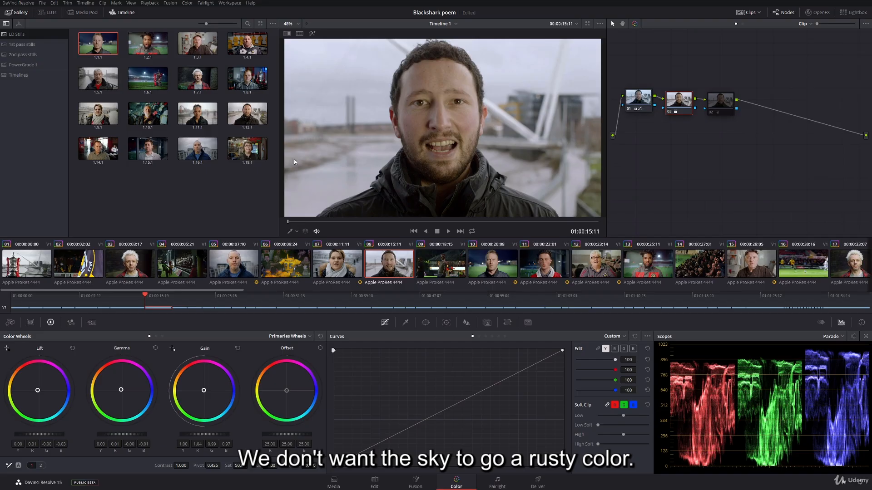
left_click_drag(38, 391, 38, 391)
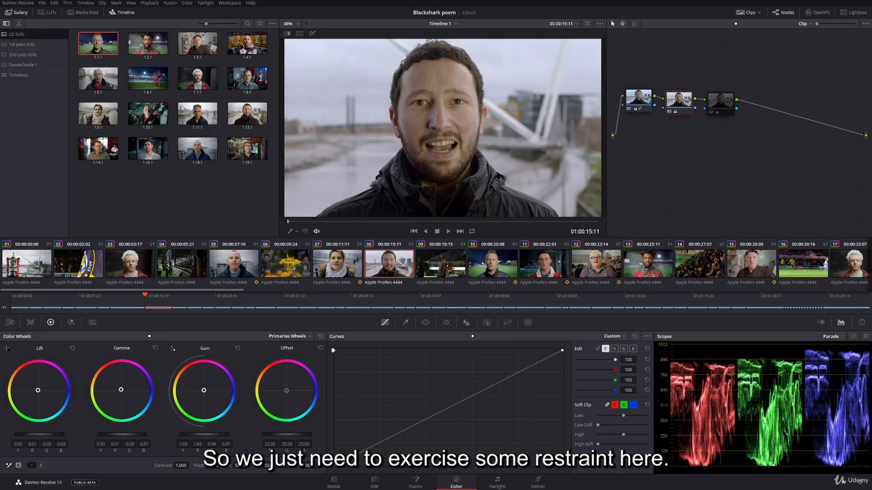
left_click_drag(204, 391, 204, 393)
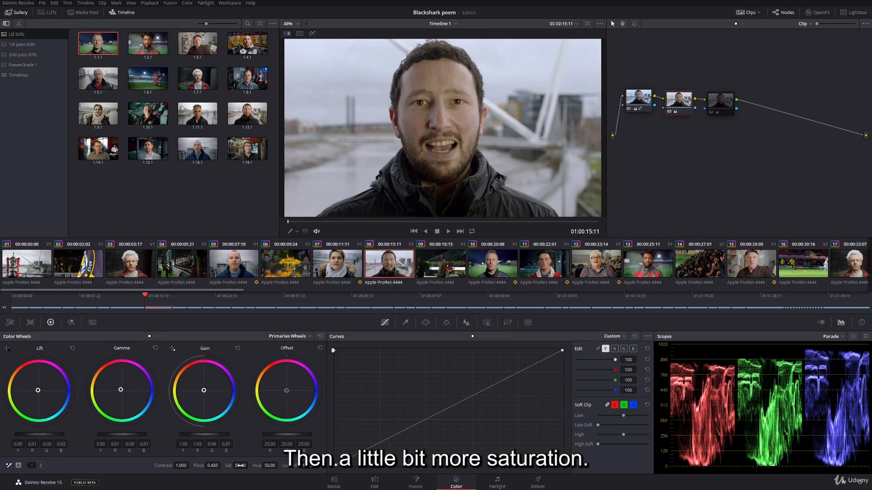
left_click_drag(246, 464, 255, 465)
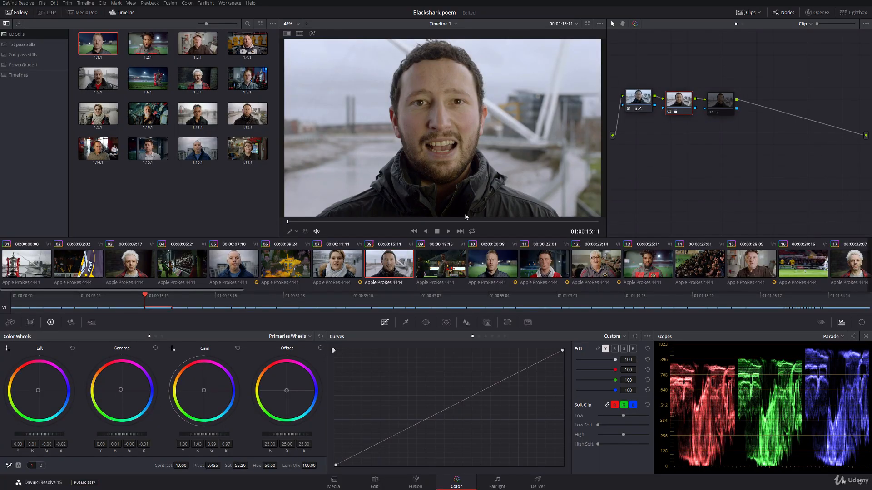
Space node 02 further from node 03 in the node graph and move node 03 slightly up beside node 01.
left_click_drag(728, 108, 751, 106)
left_click_drag(677, 98, 681, 98)
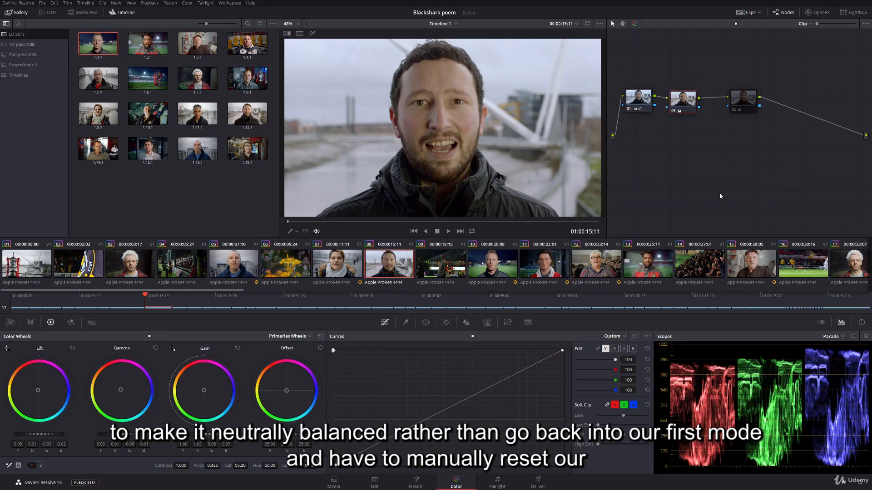
left_click(644, 100)
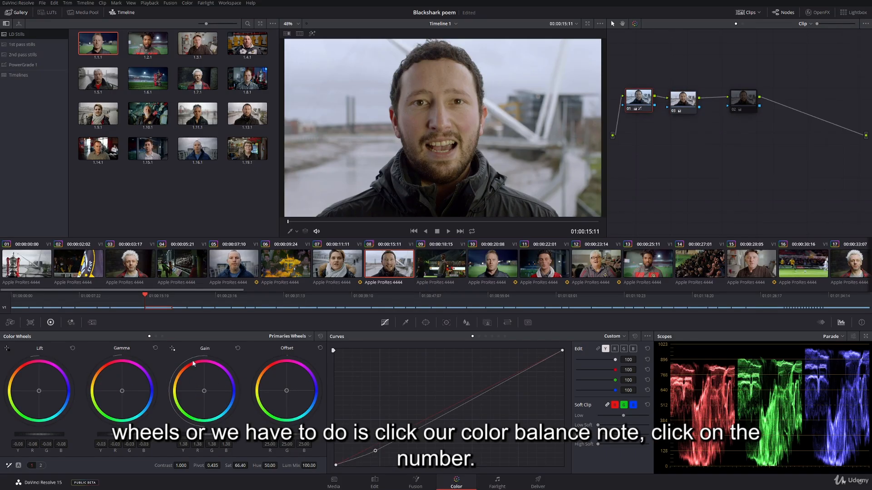
left_click_drag(683, 101, 680, 96)
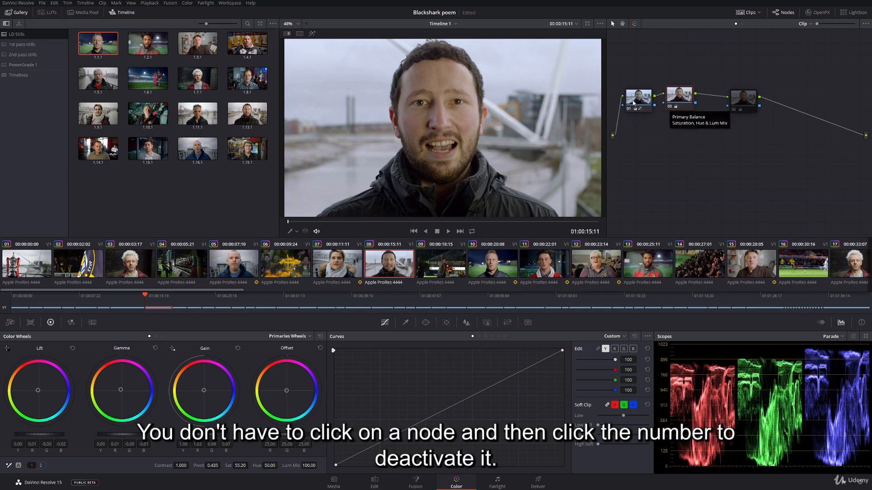
Turn node 01 off and back on to compare the image without its primary grade.
left_click(629, 109)
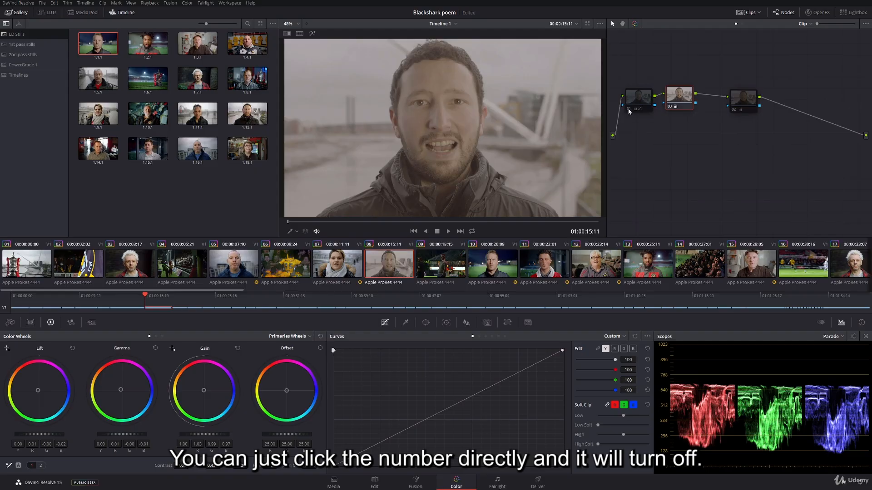
left_click(629, 109)
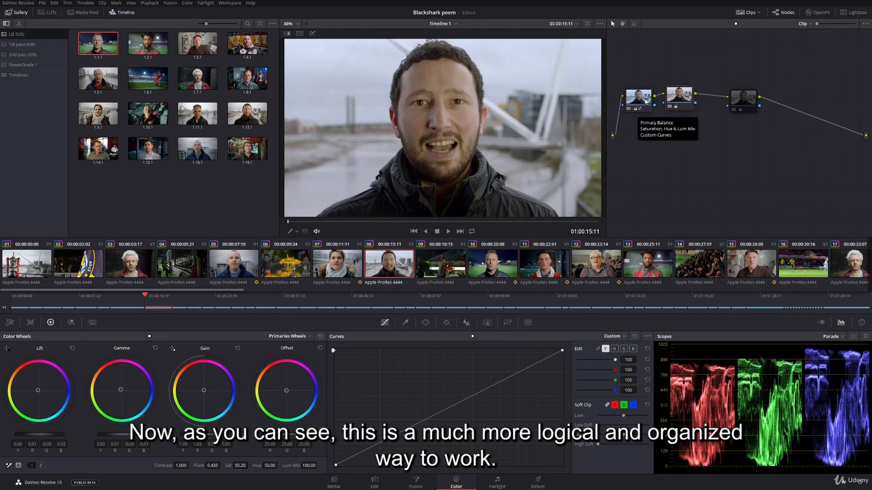
left_click_drag(647, 102, 644, 100)
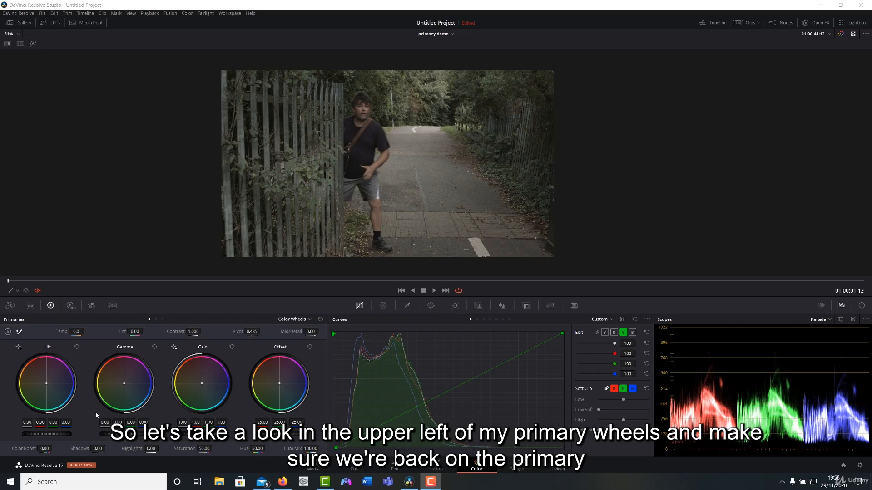
View the other primaries modes, including the log wheels, and return to the primary color wheels.
left_click(156, 319)
left_click(162, 319)
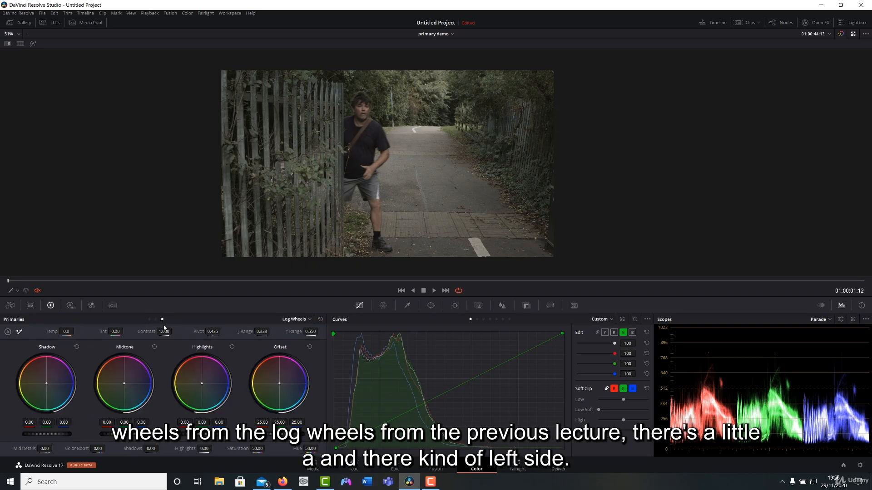
left_click(149, 320)
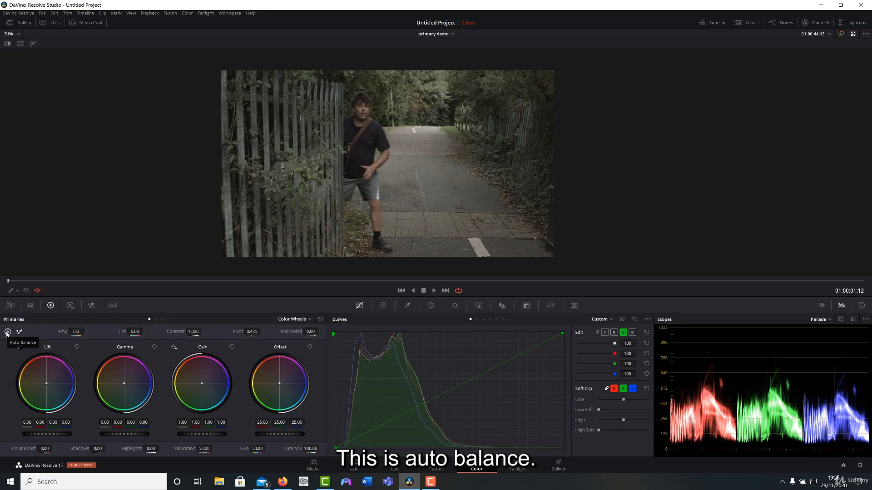
Auto balance the clip and refine it with lift at 0.04, gain at 0.85 and gamma at -0.01.
left_click(8, 333)
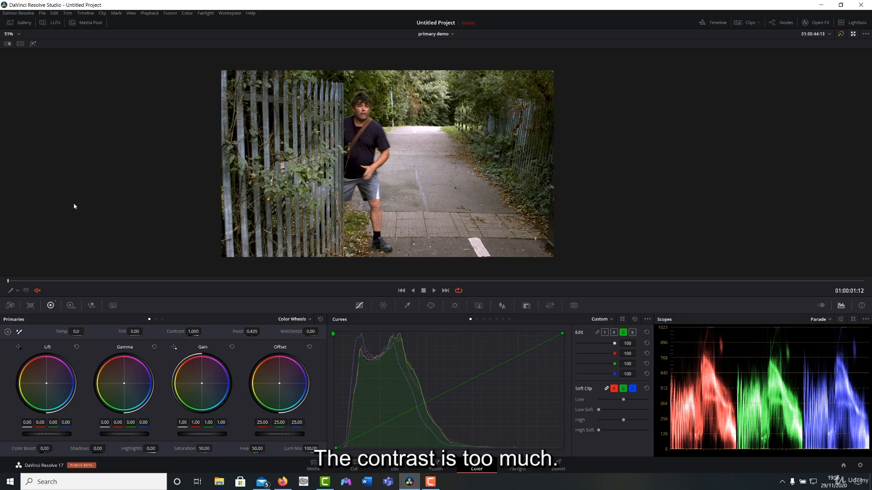
left_click_drag(37, 434, 48, 434)
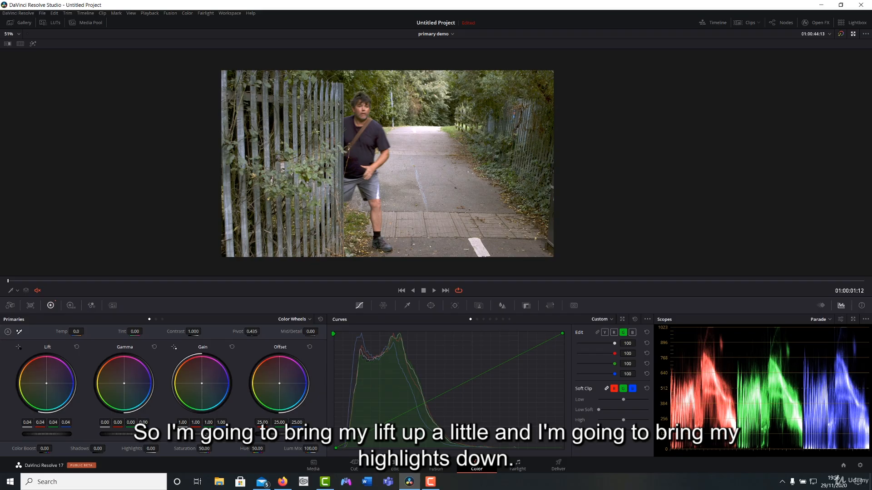
left_click_drag(202, 434, 183, 434)
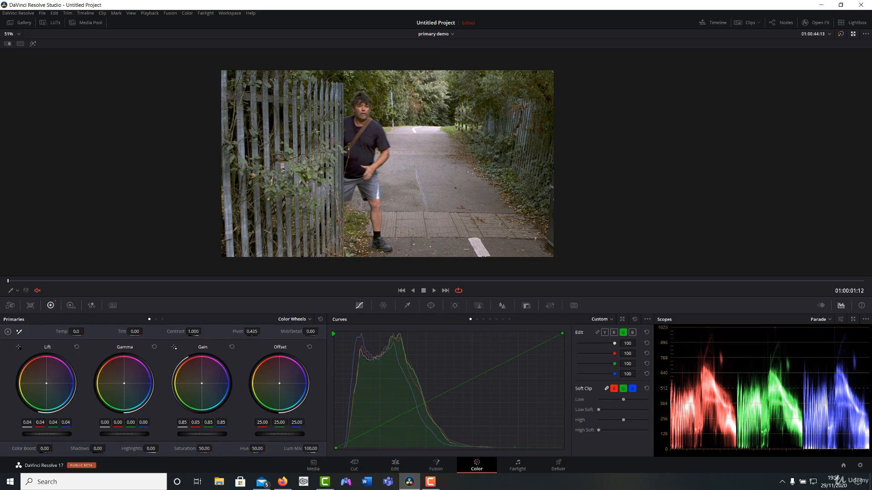
left_click_drag(124, 434, 121, 434)
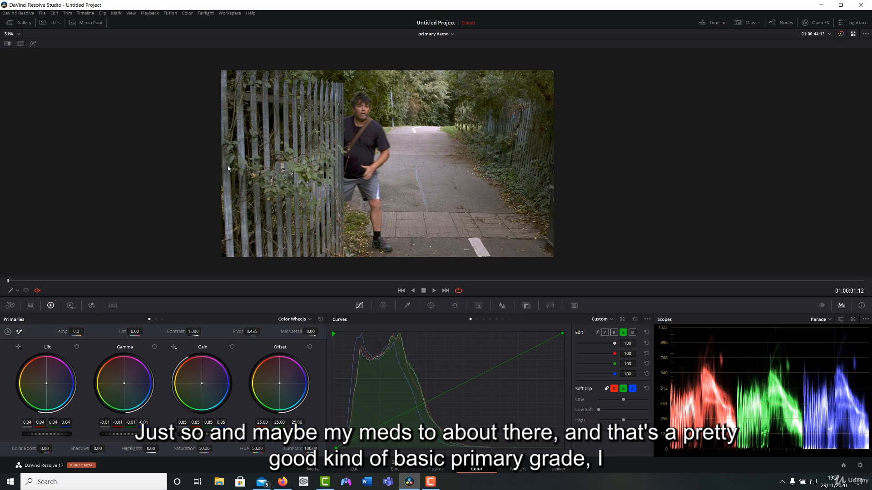
Inspect the shirt's shadows up close, try raising the lift further, and reset the primary wheels.
scroll(351, 171, "up", 5)
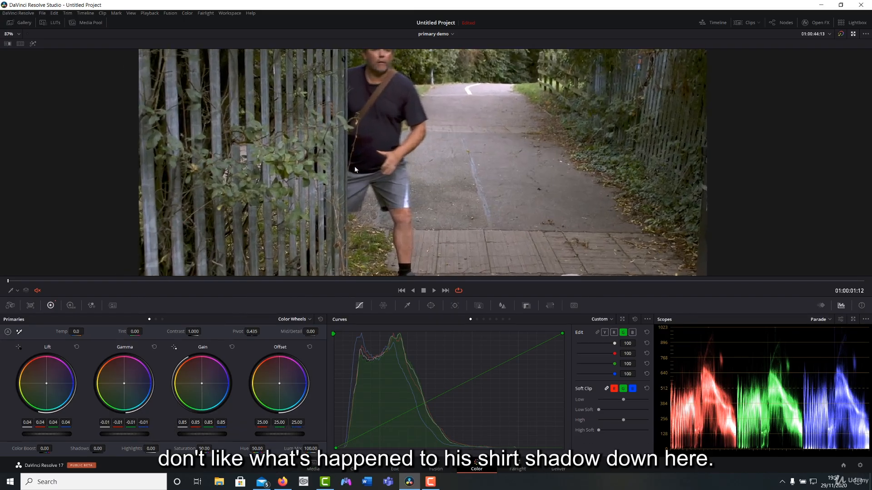
scroll(355, 169, "up", 2)
scroll(333, 150, "down", 2)
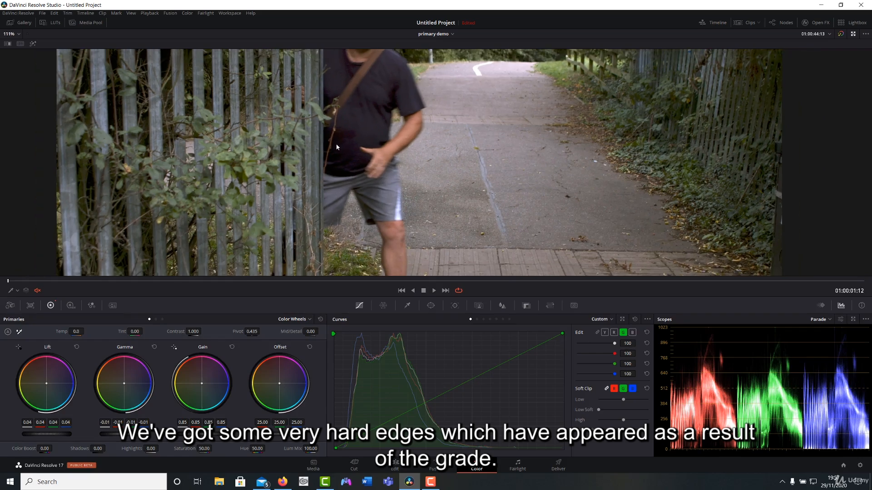
left_click_drag(48, 434, 62, 433)
left_click(321, 319)
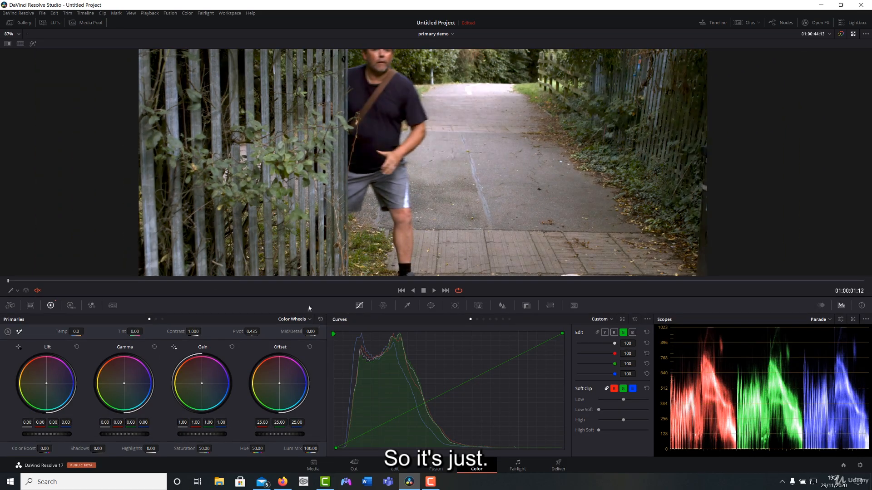
scroll(268, 200, "down", 1)
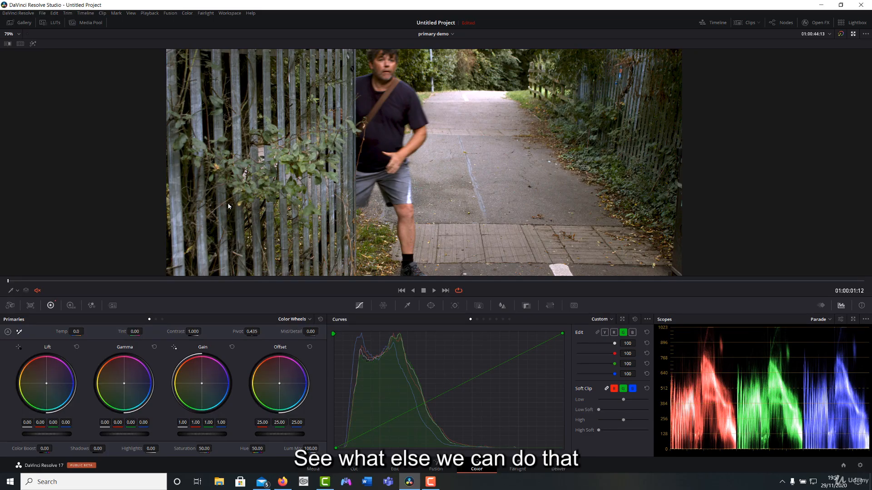
Undo the auto balance and wheel adjustments, try the lift at -0.02, and reset it.
key("ctrl+d")
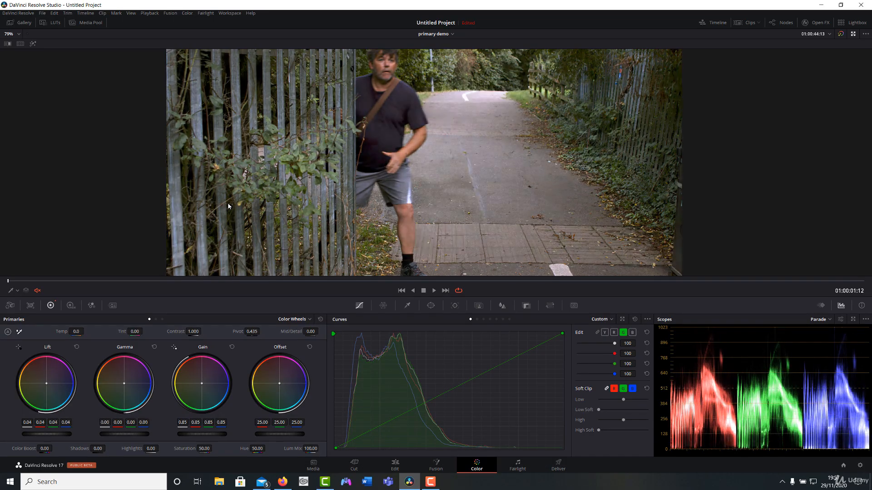
key("ctrl+d")
key("ctrl+d")
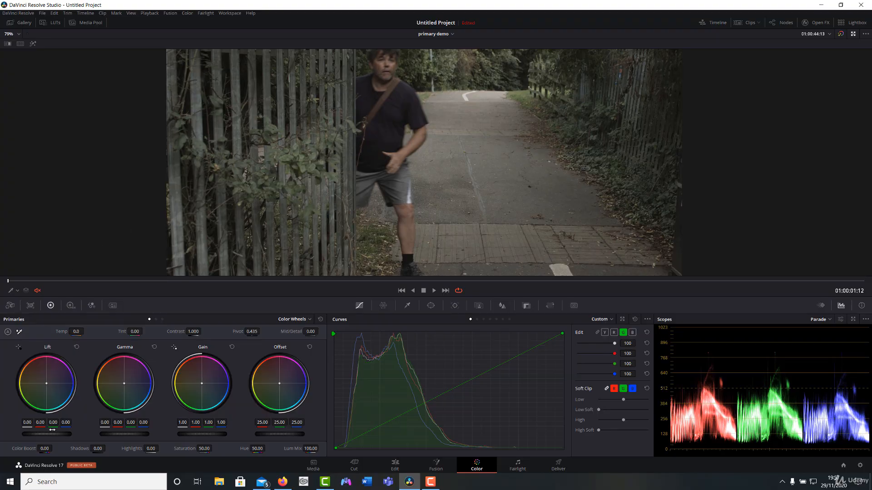
left_click_drag(47, 434, 38, 434)
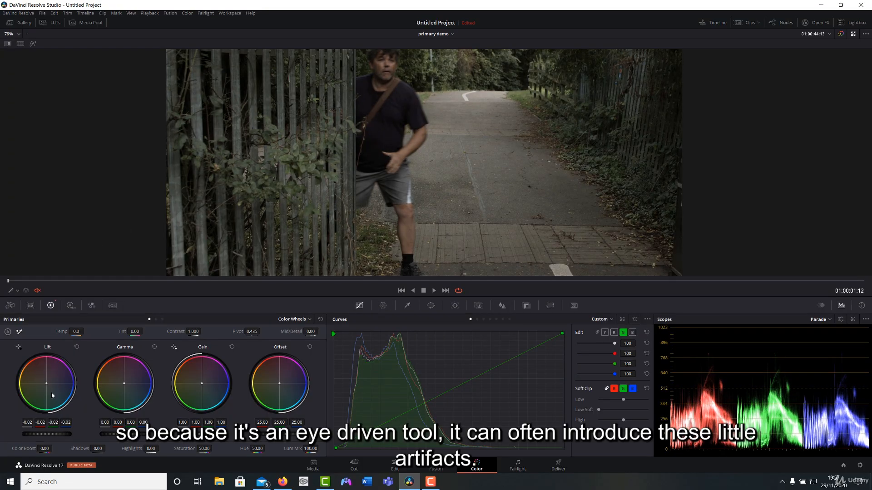
left_click(76, 347)
Try auto balance on the clip again with a short playback to judge shadows and highlights, and undo it.
left_click(8, 332)
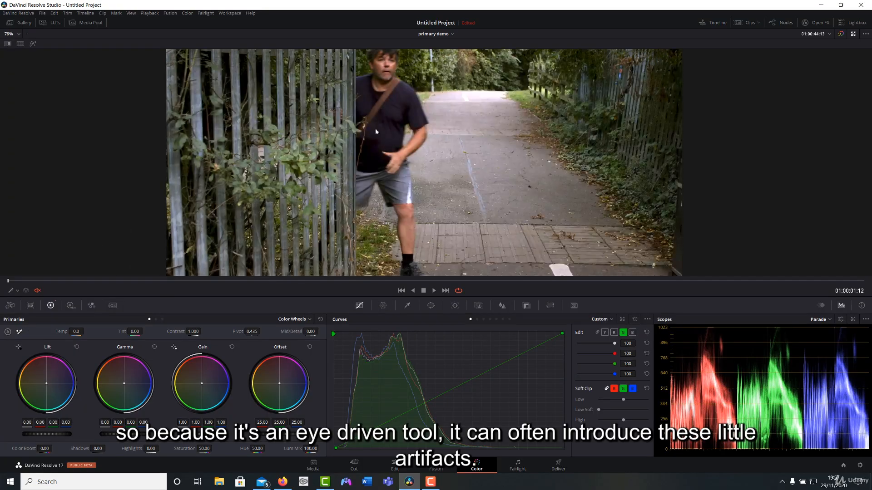
key("space")
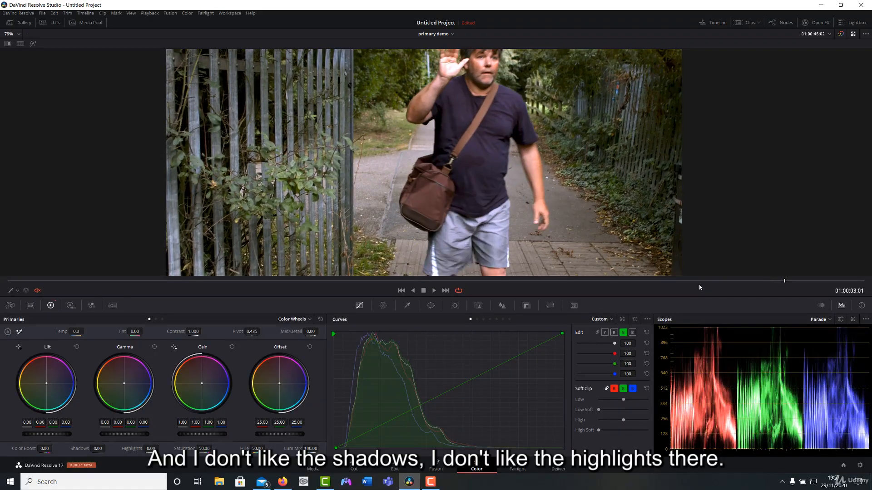
left_click_drag(699, 282, 47, 281)
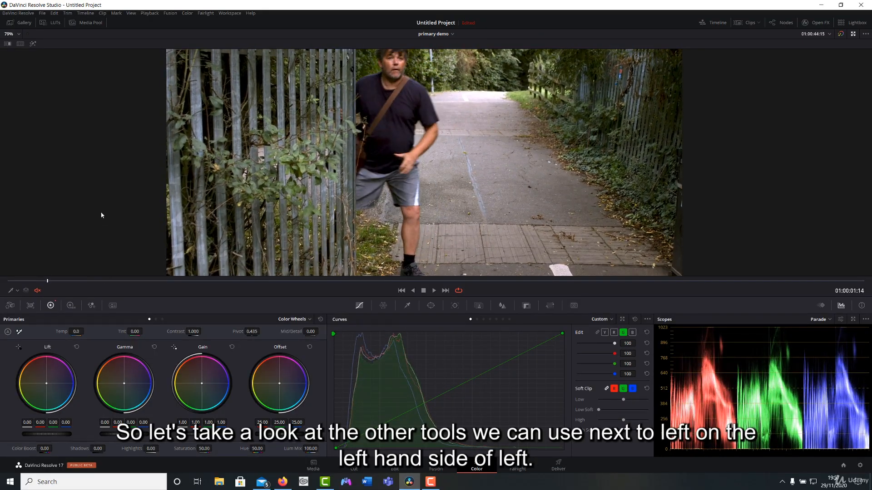
key("ctrl+z")
Set the clip's black point by sampling the man's black sock in the viewer.
left_click_drag(235, 143, 239, 179)
scroll(265, 157, "down", 1)
left_click_drag(309, 155, 312, 134)
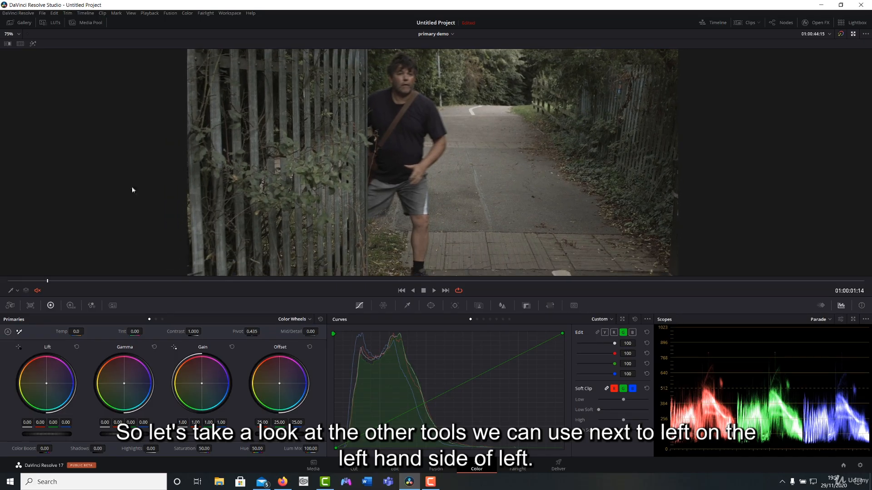
left_click(18, 347)
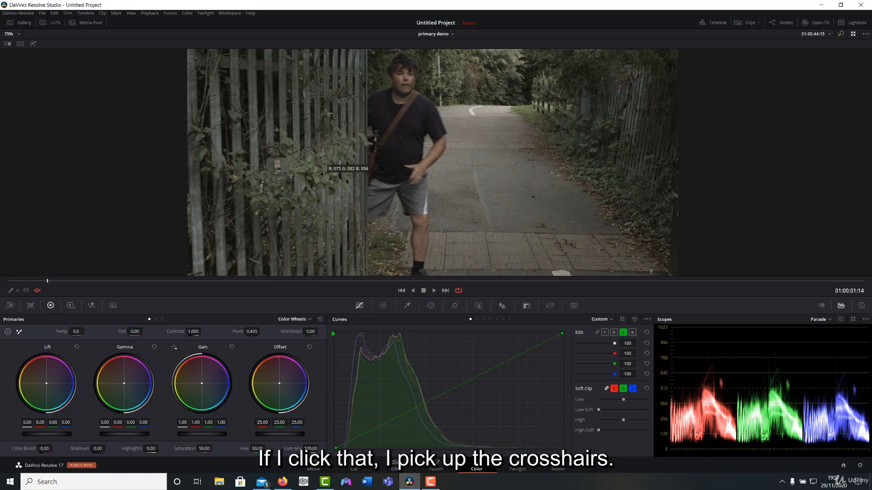
left_click(419, 263)
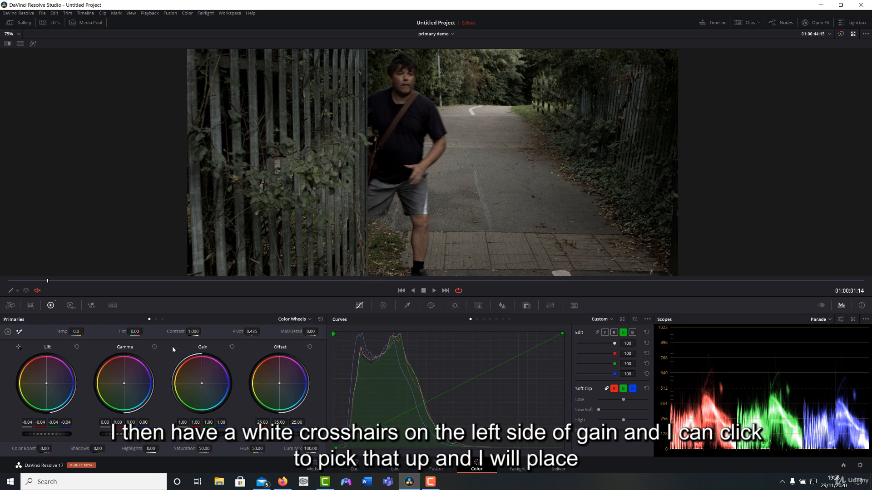
Set the clip's white point by sampling the white road marking in the viewer.
left_click(193, 347)
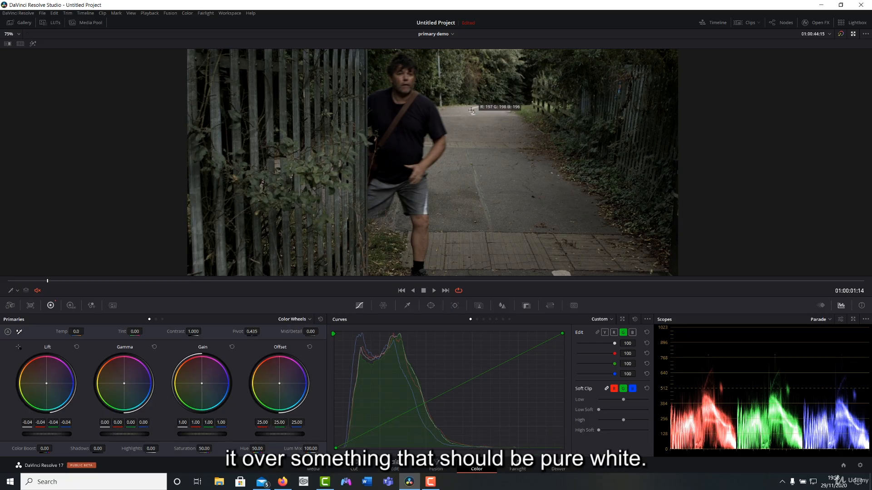
left_click(471, 110)
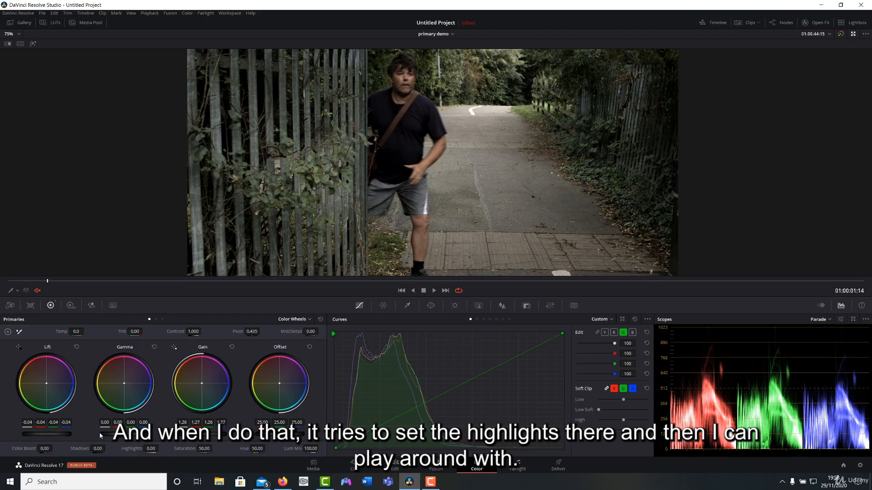
Set the lift to -0.03, gamma to 0.03 and saturation to 75.40, checking the grade one frame ahead.
left_click_drag(108, 433, 118, 433)
left_click_drag(47, 434, 49, 434)
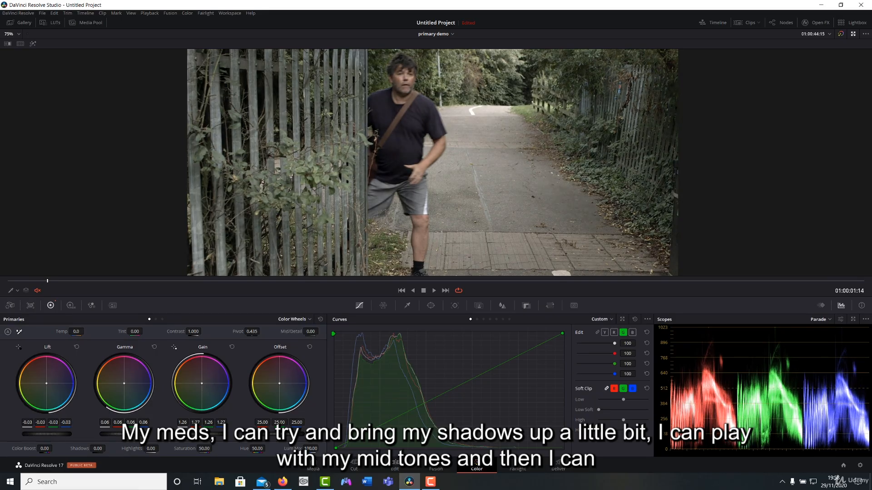
left_click_drag(126, 435, 121, 435)
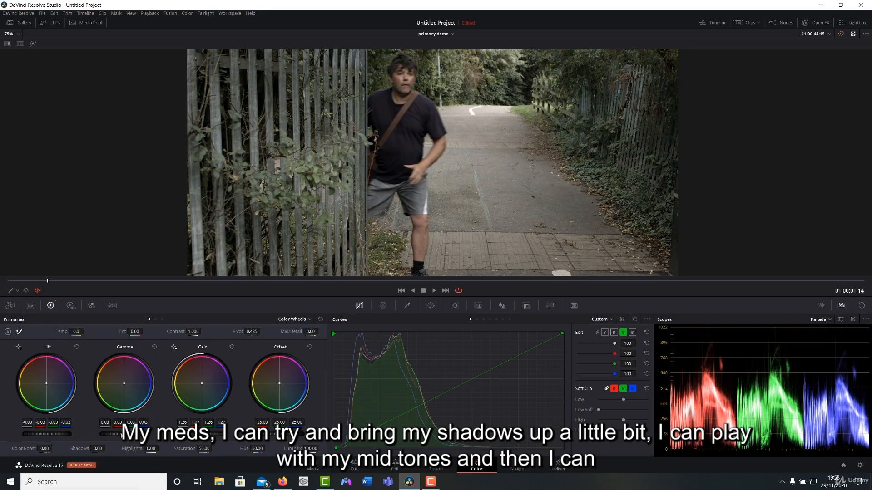
left_click_drag(206, 450, 214, 448)
left_click_drag(467, 170, 438, 192)
scroll(438, 193, "down", 1)
left_click_drag(405, 149, 409, 135)
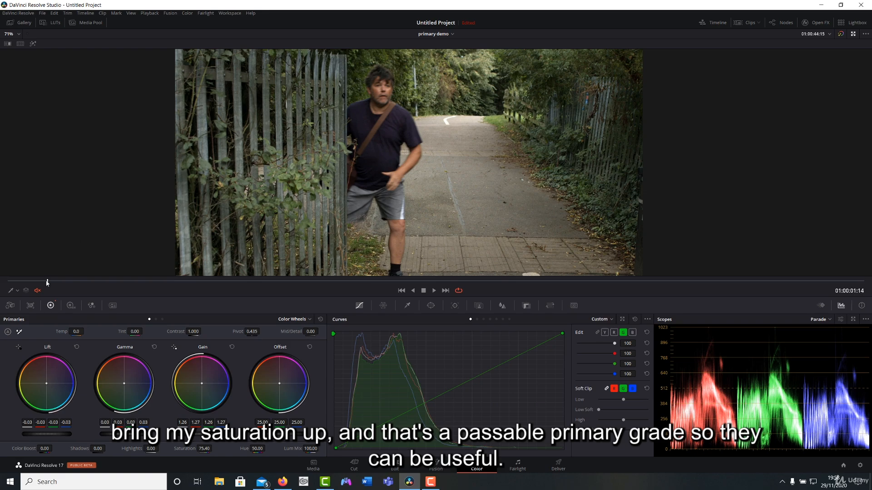
left_click_drag(47, 282, 76, 274)
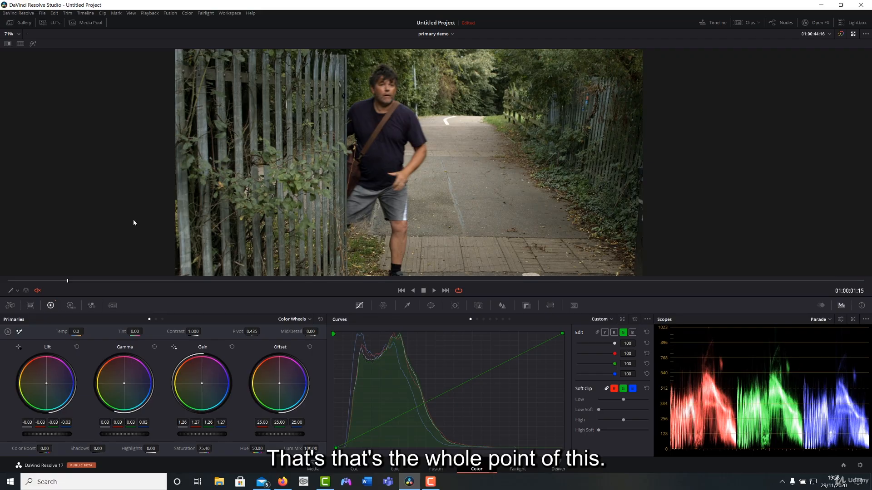
left_click_drag(69, 280, 47, 280)
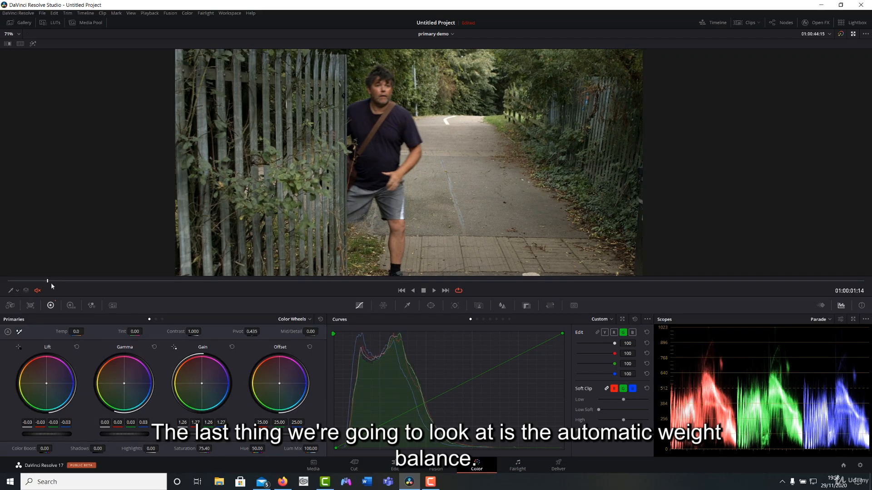
Try the white balance picker on the white road marking and on non-white areas of the image for comparison.
left_click(20, 334)
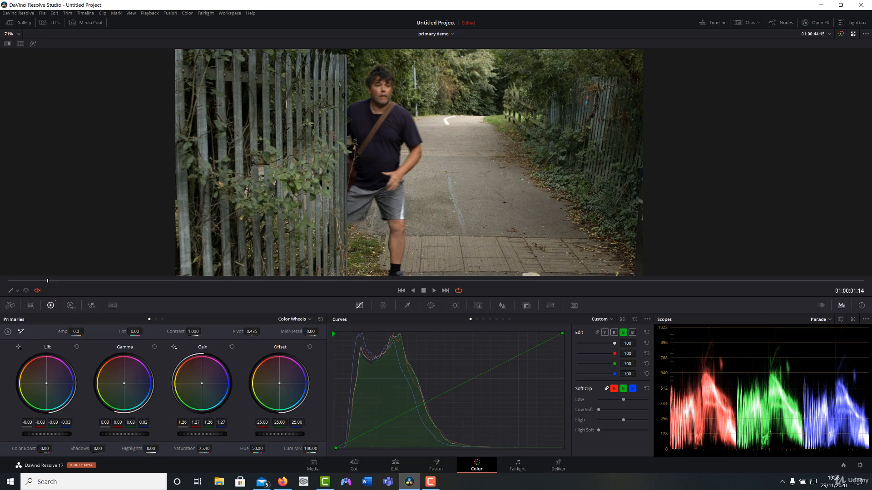
left_click(446, 119)
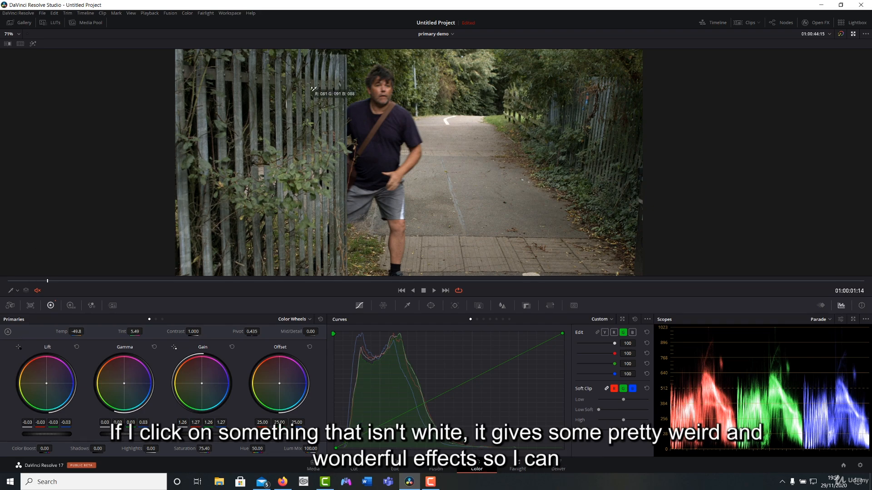
left_click(344, 67)
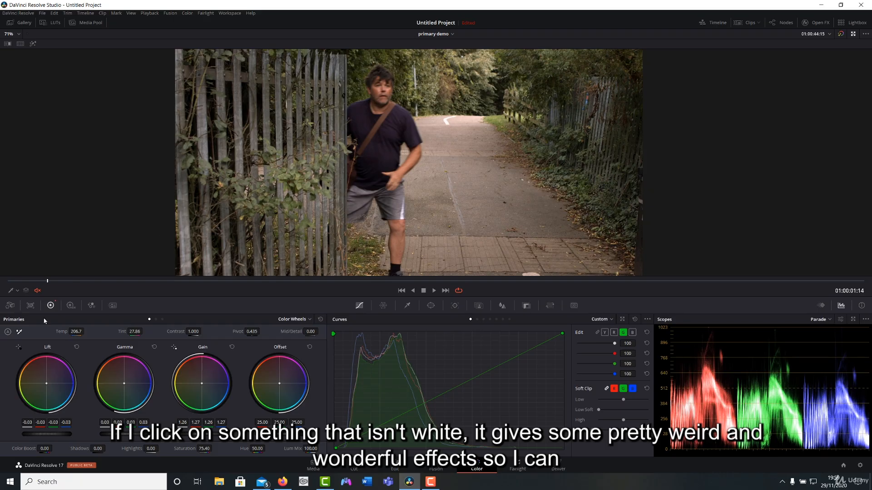
left_click(19, 332)
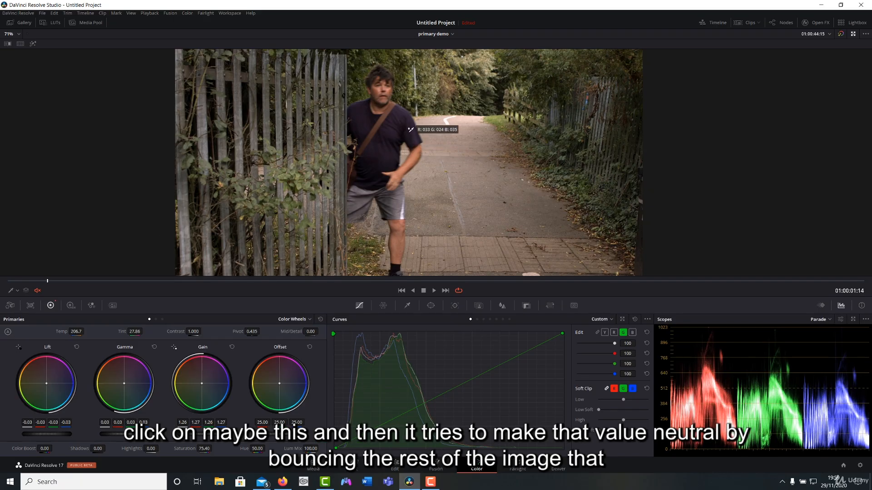
left_click(439, 114)
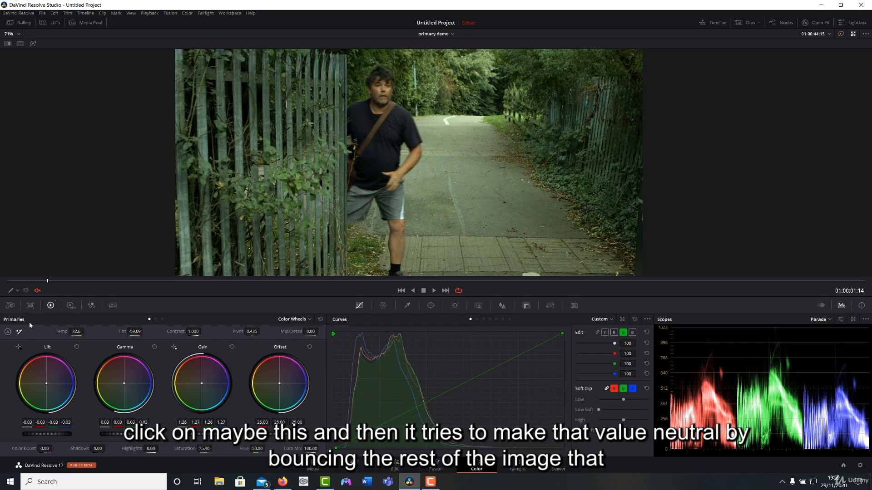
Resample the white balance twice around the white marking on the road.
left_click(19, 331)
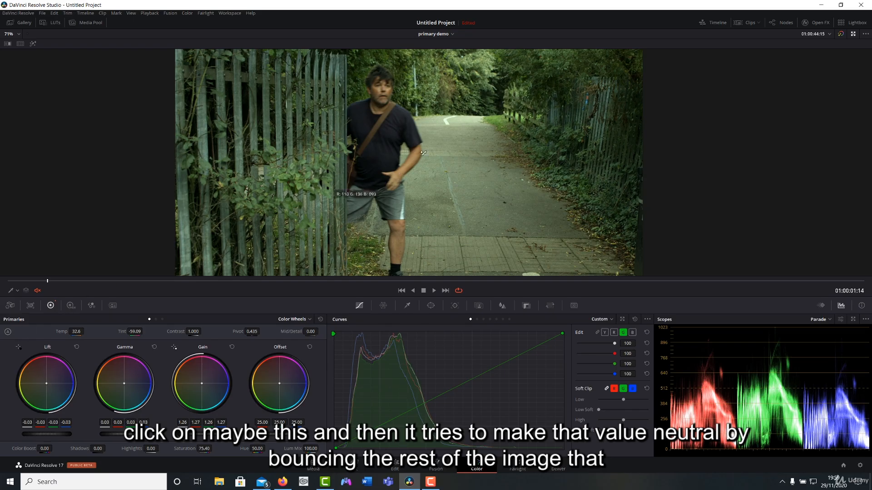
left_click(448, 119)
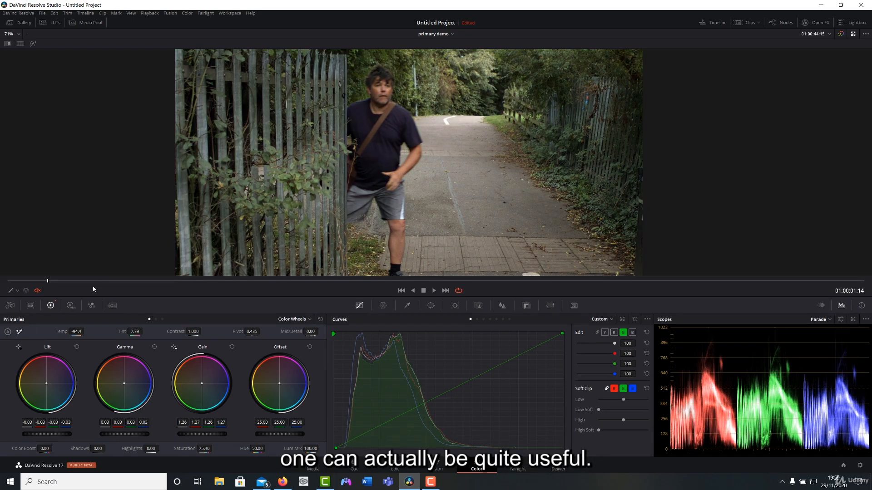
left_click(19, 331)
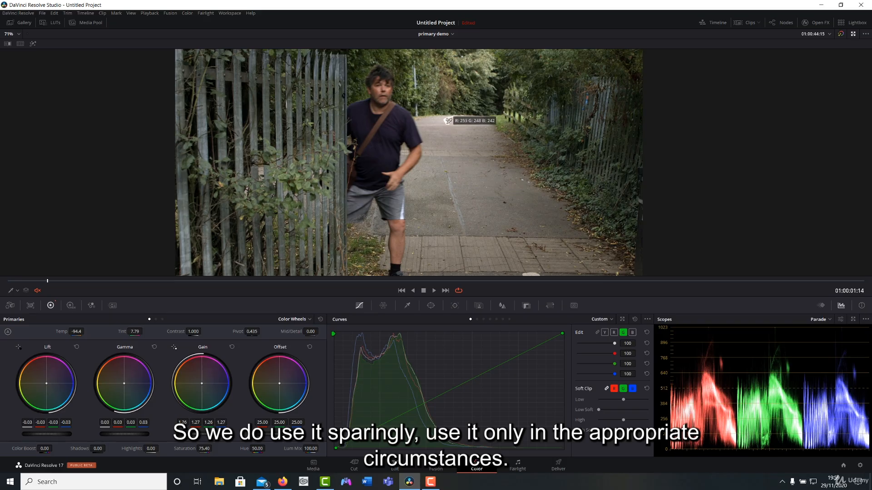
left_click(454, 120)
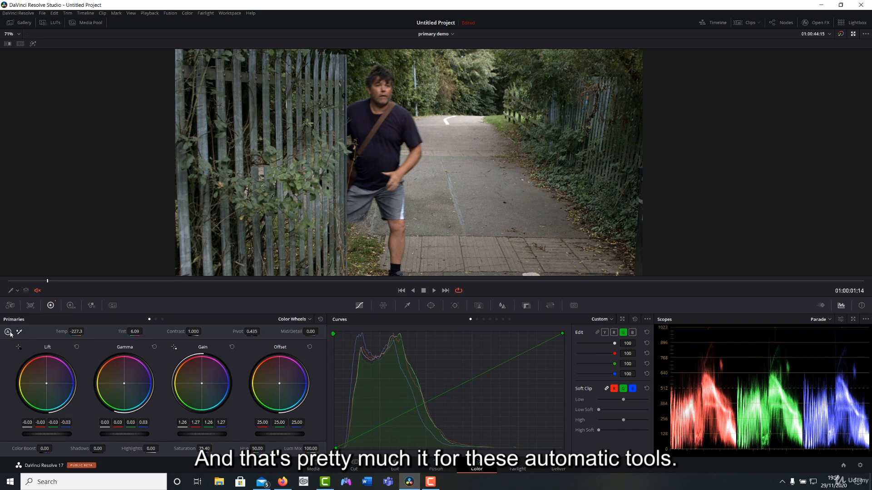
Reset all primary adjustments and apply auto balance to the clip.
left_click(320, 319)
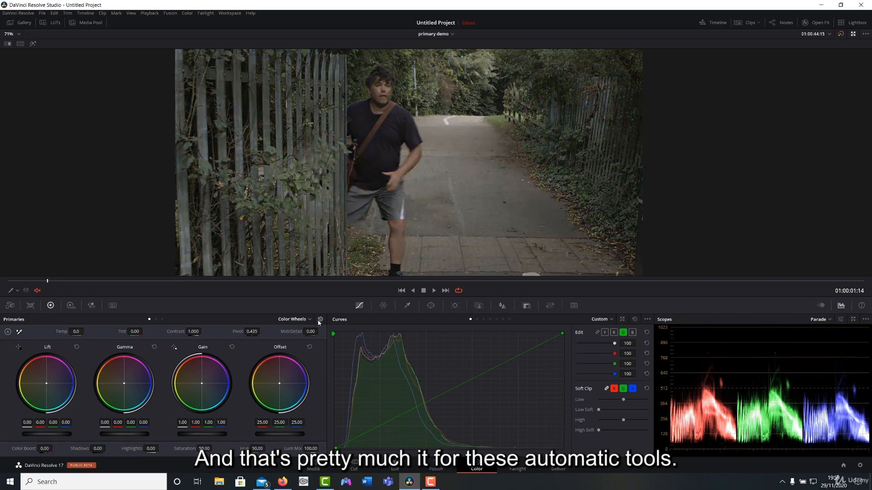
left_click(8, 332)
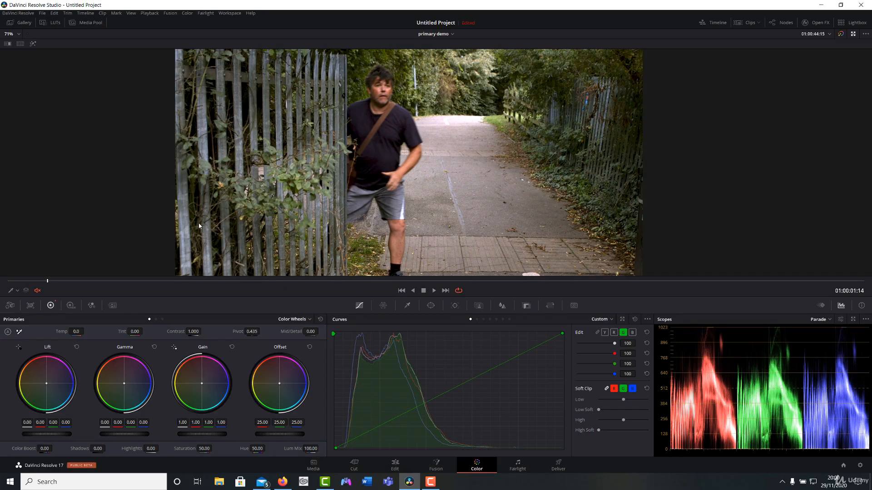
scroll(291, 201, "down", 1)
scroll(331, 182, "down", 1)
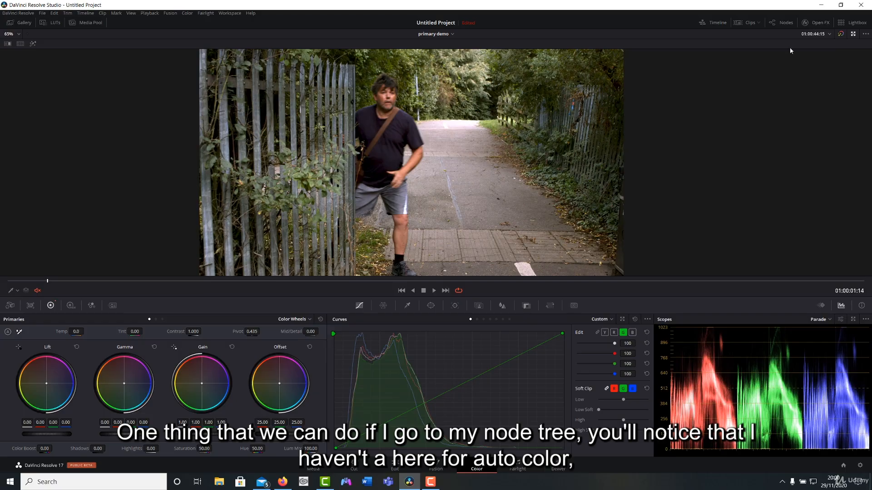
Show the node graph and add a serial node after the auto color node.
left_click(781, 22)
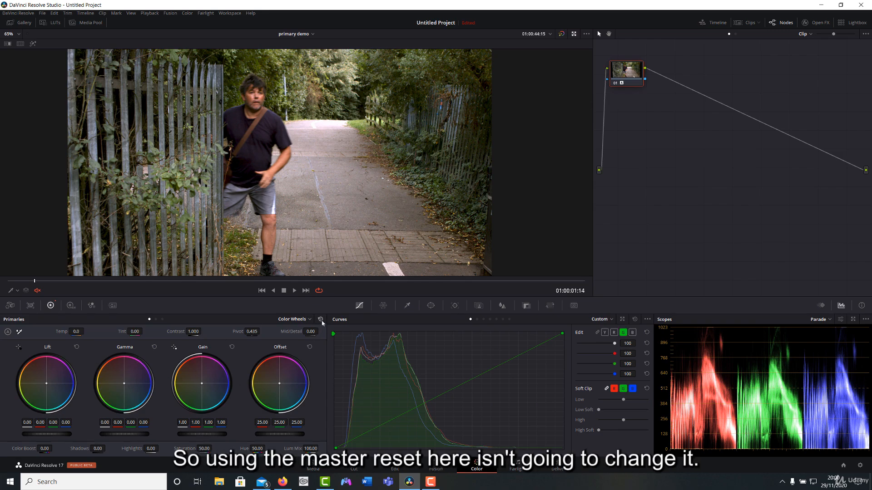
key("alt+s")
left_click(621, 67)
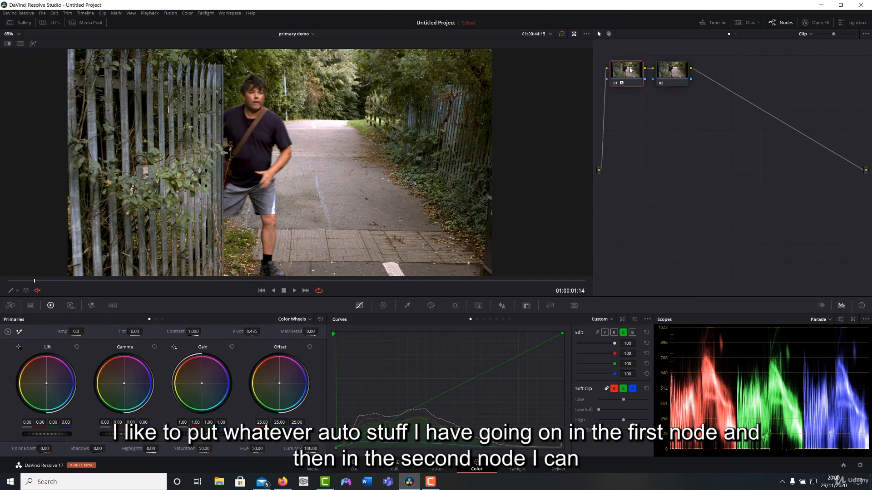
In the second node, set the lift to 0.04, gamma to -0.01 and gain to 0.76.
left_click(671, 75)
left_click_drag(70, 434, 88, 433)
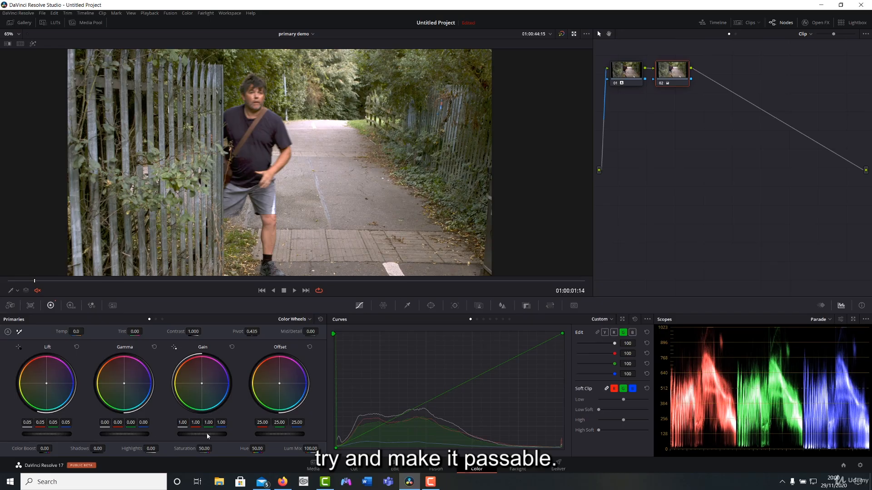
mouse_move(207, 436)
left_mouse_down()
mouse_move(186, 436)
mouse_move(206, 438)
left_mouse_up()
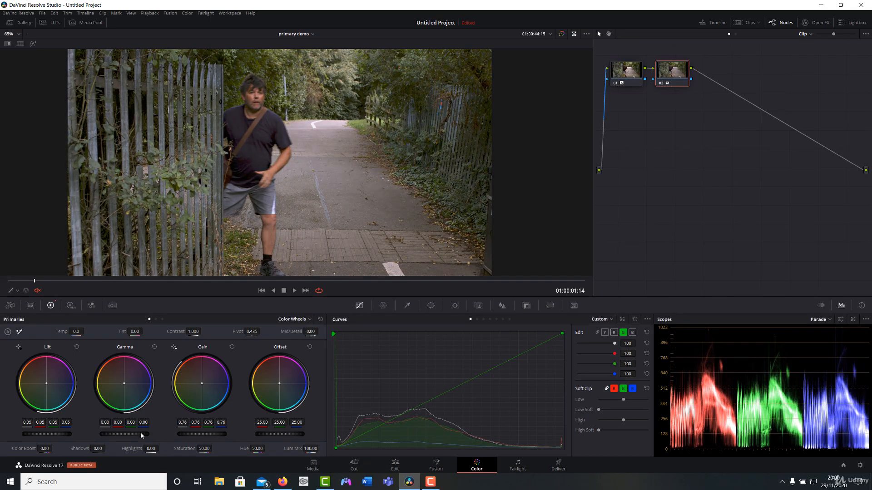
left_click_drag(141, 435, 139, 435)
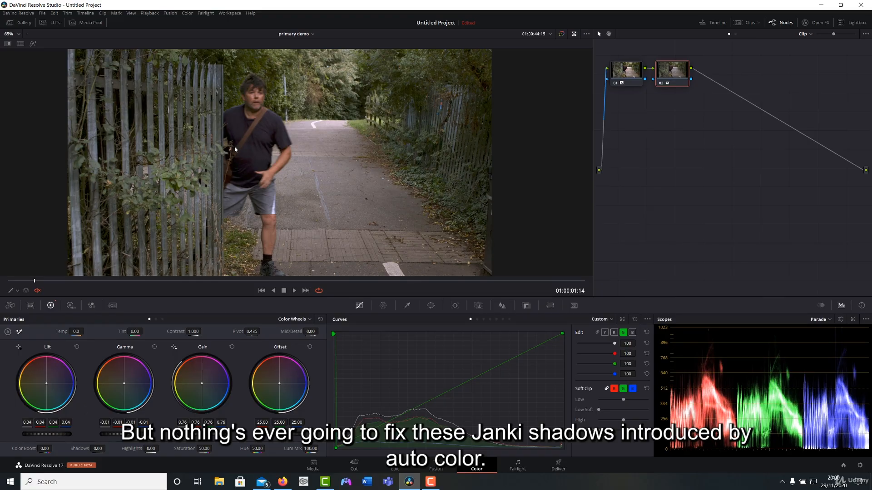
Delete the auto color node and reset the primary wheels on the remaining node.
left_click(626, 70)
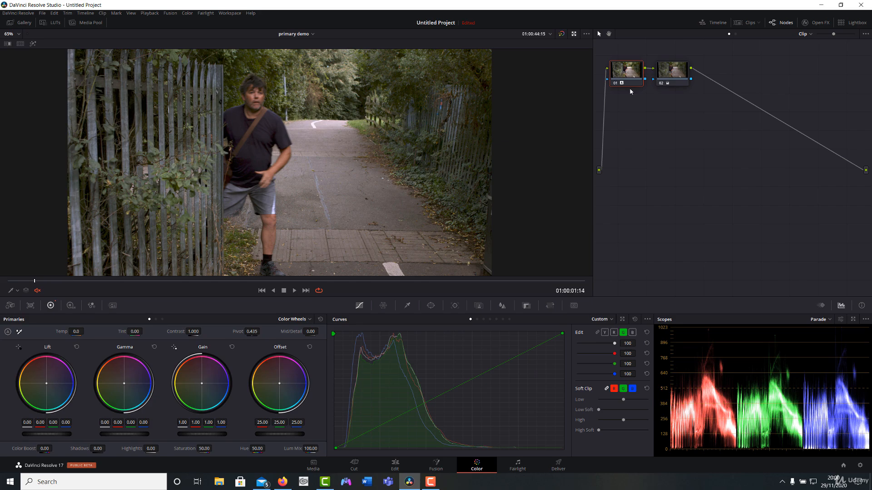
key("BackSpace")
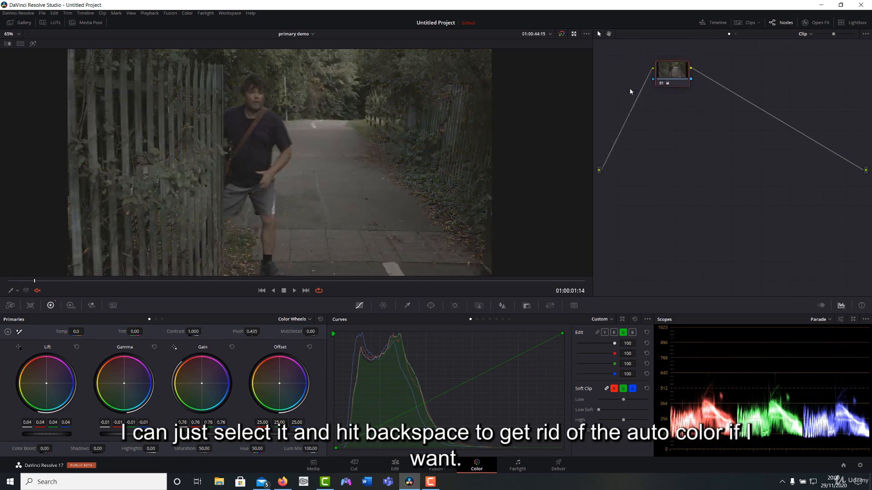
left_click(320, 320)
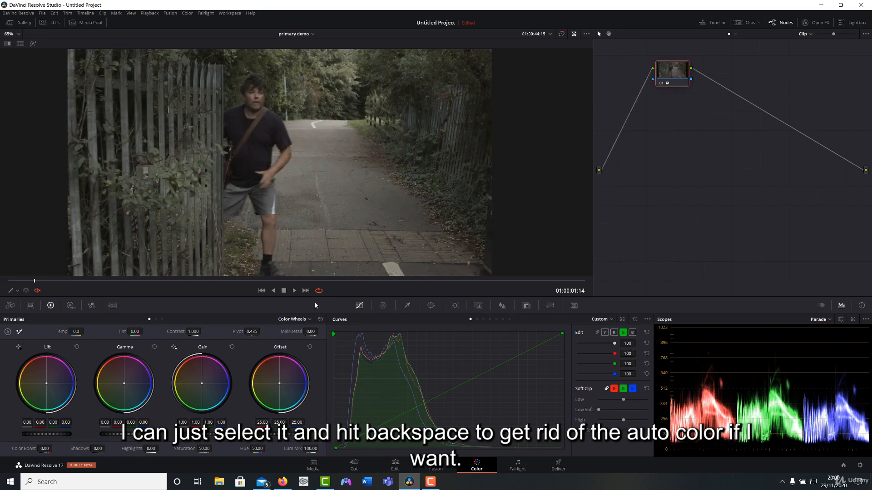
Try setting the black point from the man's sock and the white point from the road marking, and undo both.
left_click(20, 348)
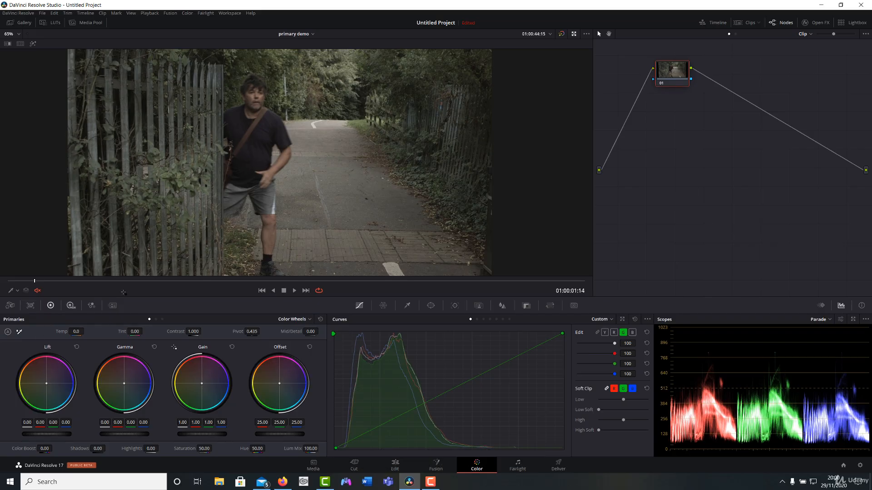
left_click(265, 261)
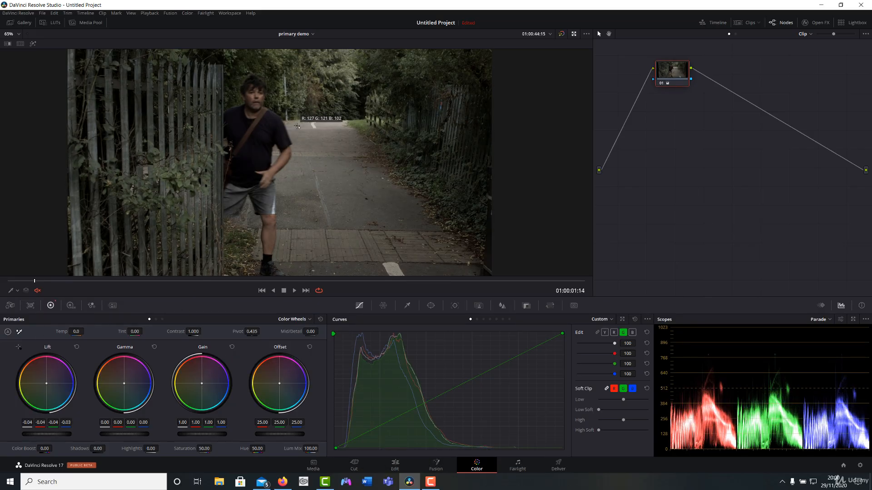
left_click(313, 125)
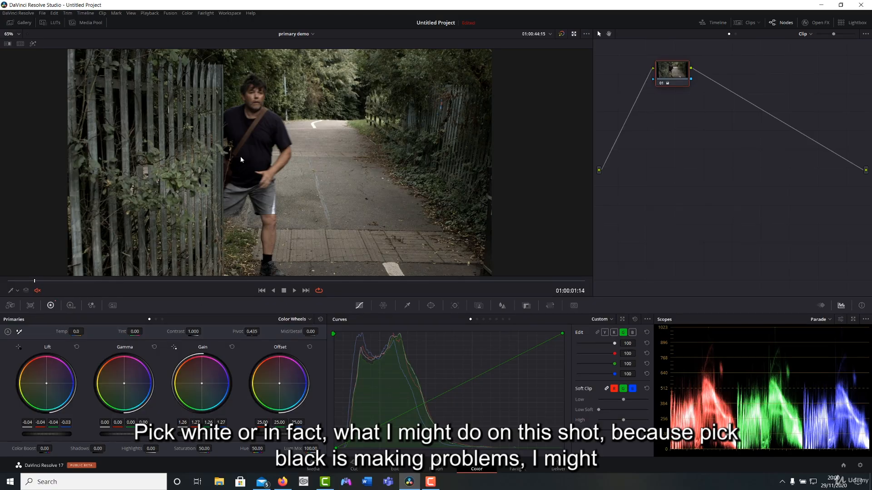
key("ctrl+z")
key("ctrl+z")
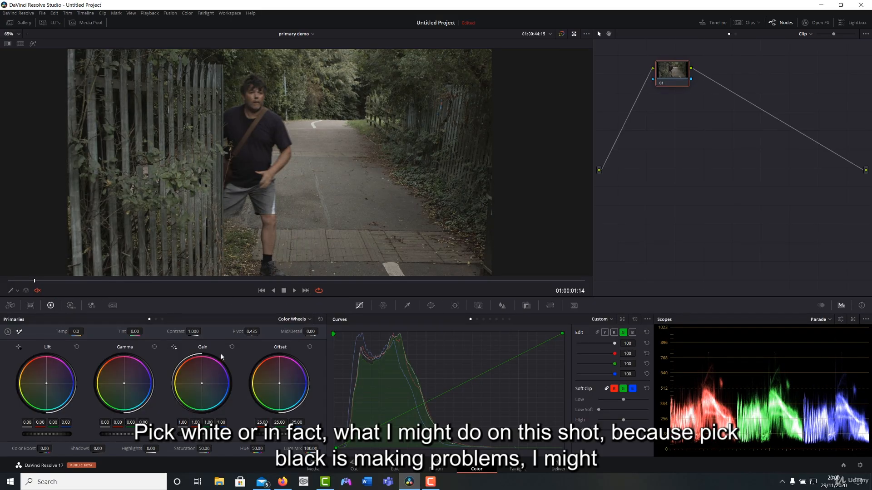
Set only the white point by sampling the white marking at the far end of the road.
left_click(174, 347)
left_click(313, 124)
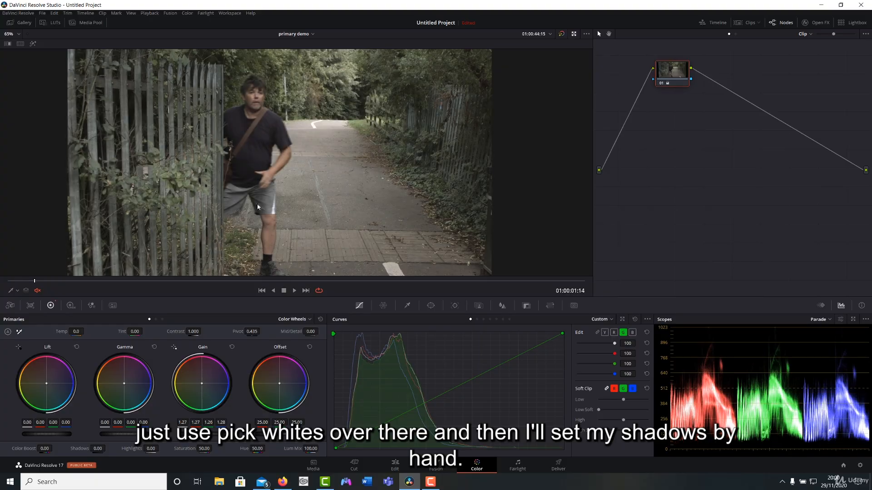
Set the lift to -0.02 and gamma to 0.03 by hand, and raise the saturation.
left_click_drag(46, 434, 44, 434)
left_click_drag(124, 434, 128, 434)
left_click_drag(70, 436, 72, 436)
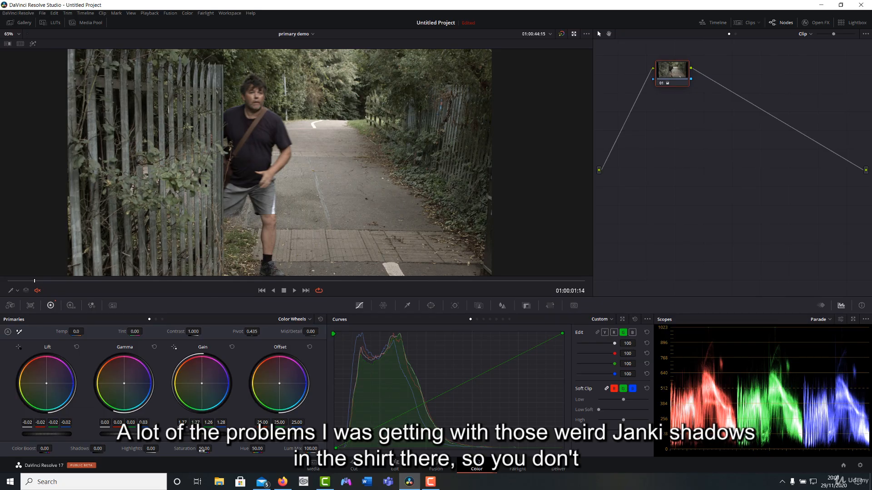
left_click_drag(204, 449, 214, 448)
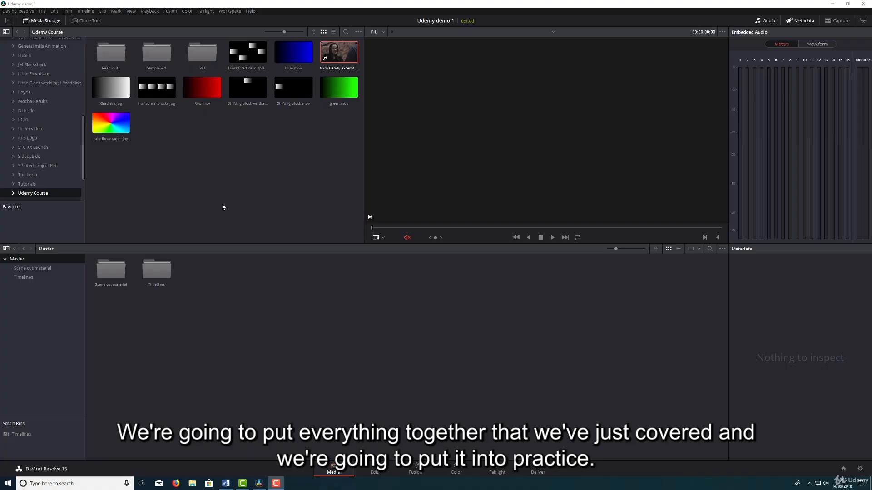
Run automatic scene cut detection on the GYm Candy excerpt clip in the Udemy Course folder.
left_click(337, 53)
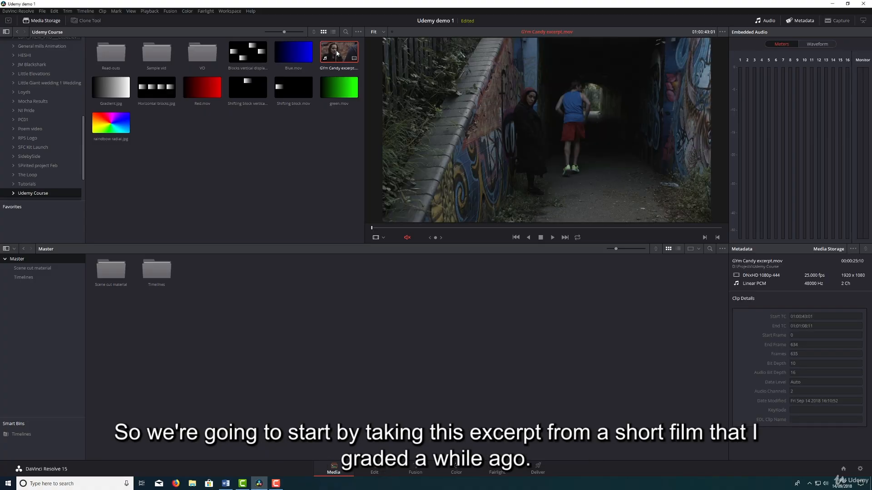
right_click(337, 53)
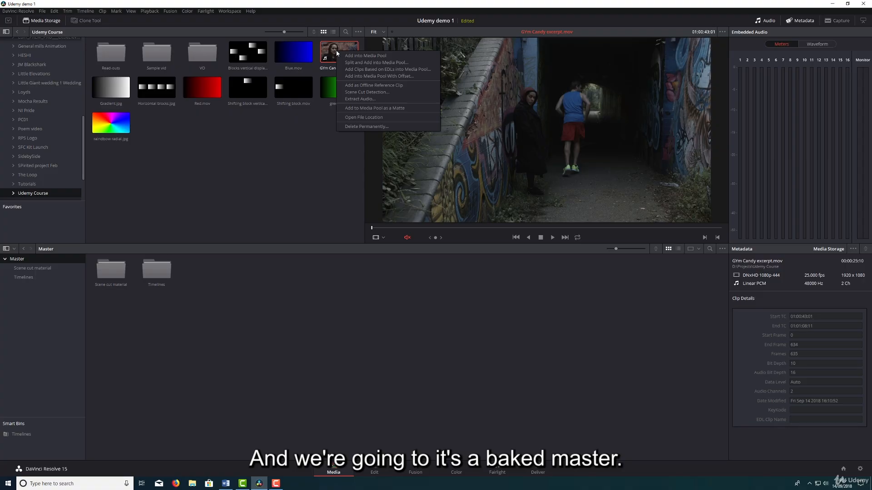
left_click(367, 92)
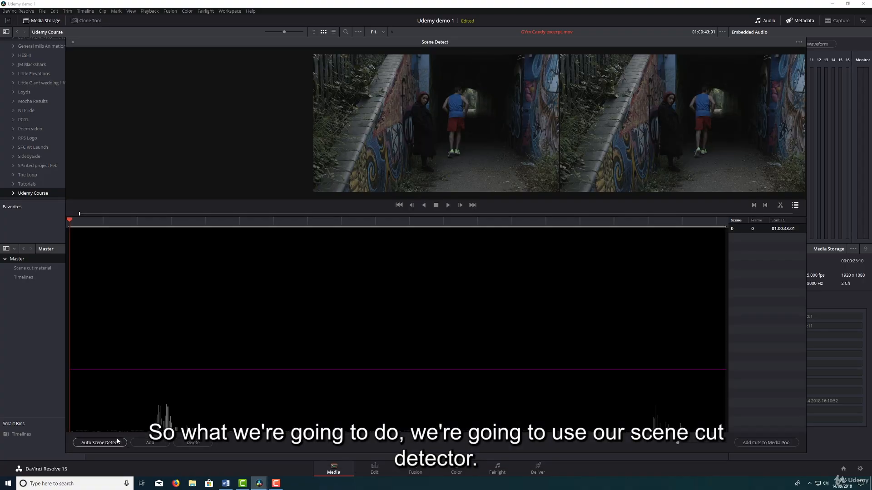
left_click(117, 442)
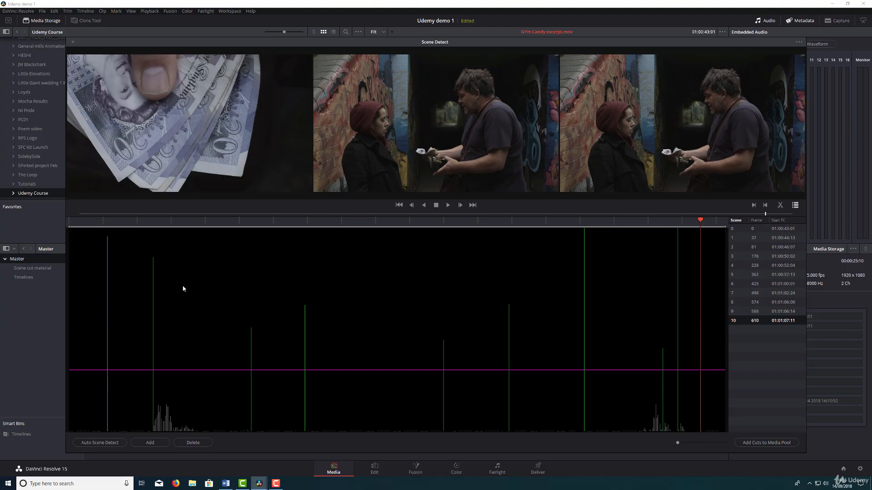
Check each detected cut in the scene list, from scene 0 through scene 10.
left_click(777, 230)
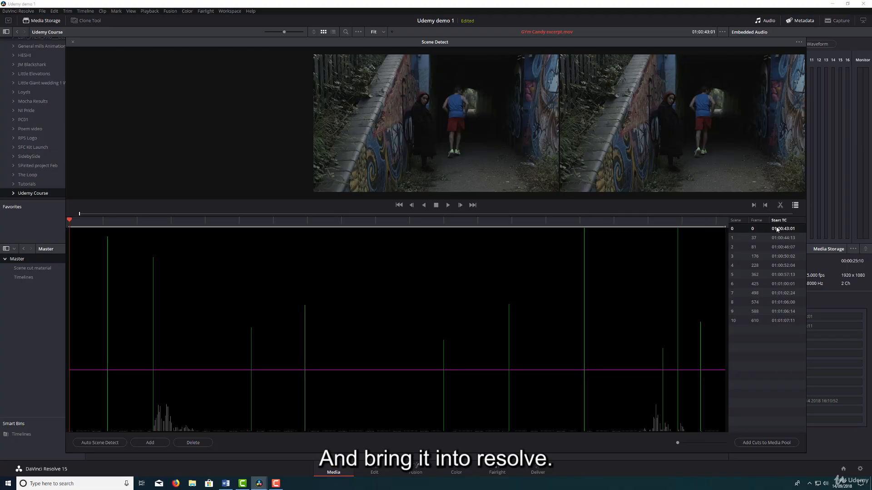
key("Down")
key("Down")
key("Down")
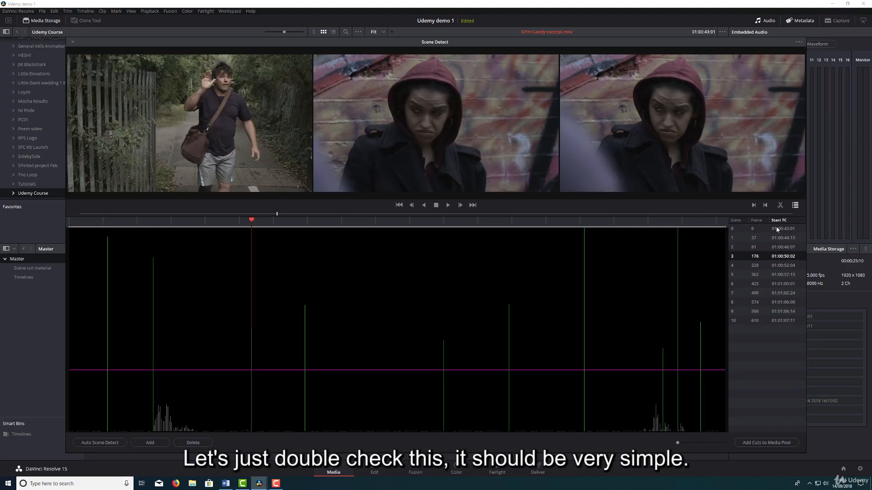
key("Down")
key("Down")
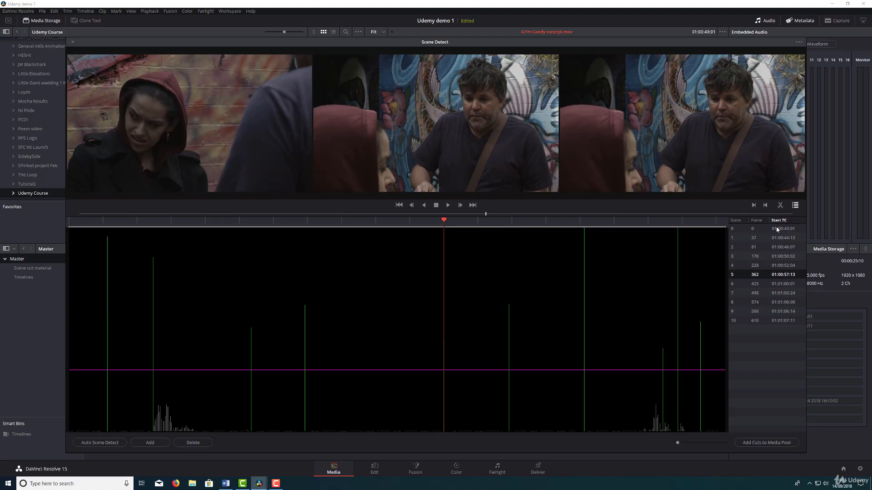
key("Down")
key("Down")
key("Down")
key("Down")
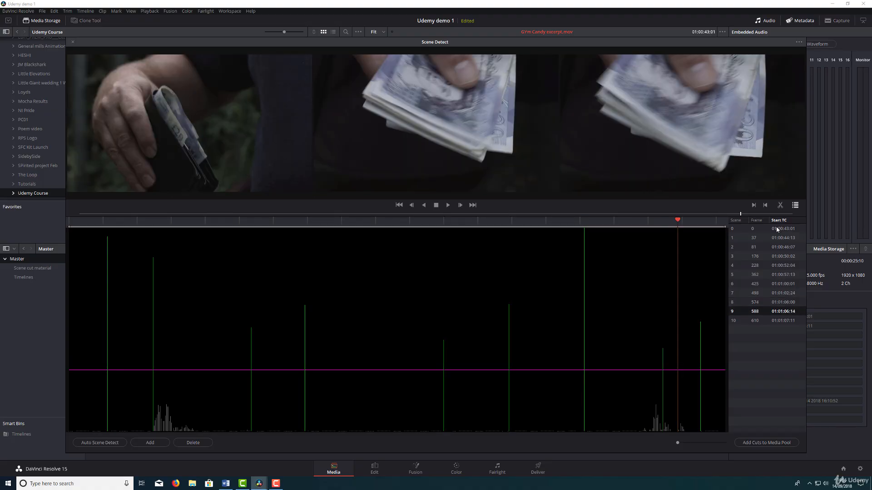
key("Down")
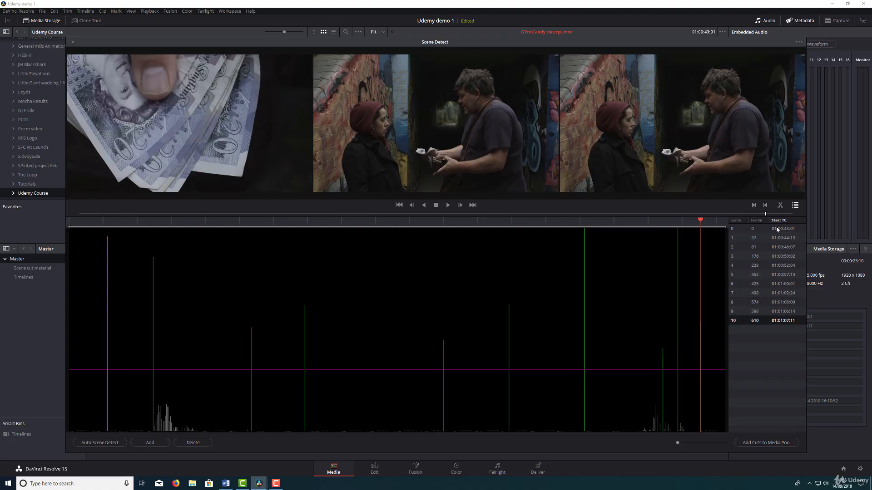
Add the detected cuts to the media pool and move the resulting clips into the Scene cut material bin.
left_click(763, 445)
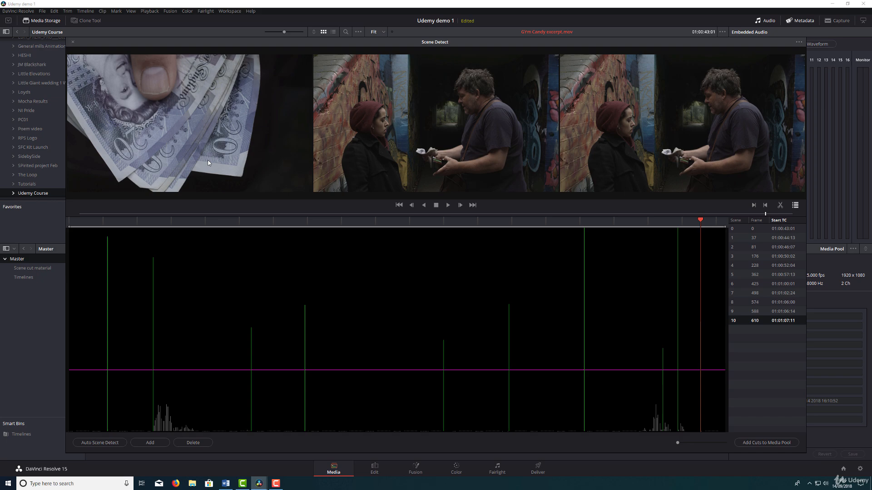
left_click(72, 41)
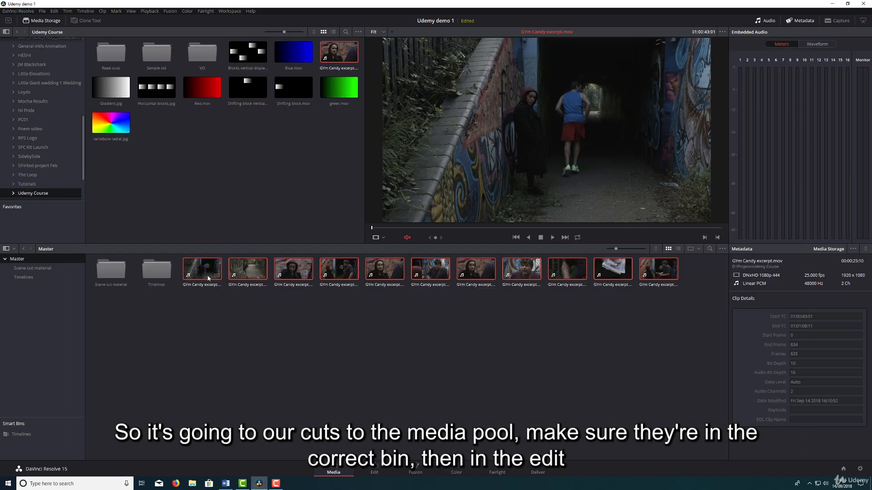
left_click_drag(208, 278, 111, 272)
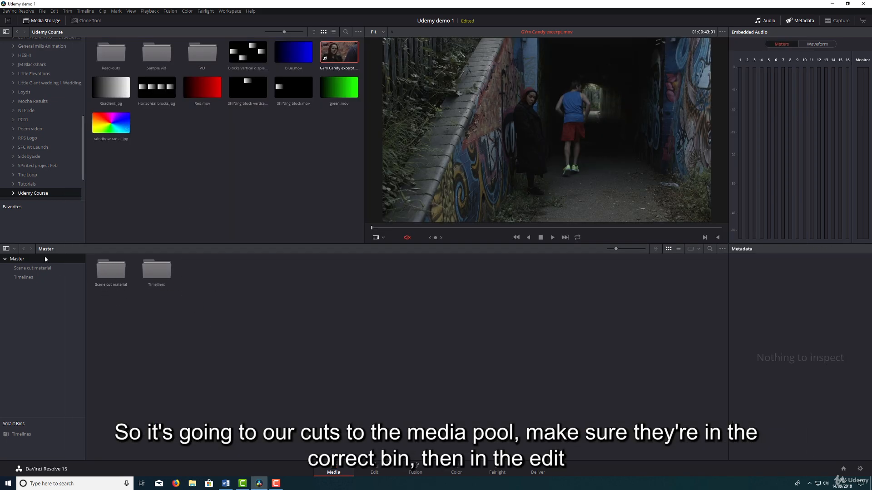
left_click(50, 268)
Create an empty timeline named "Work timeline" in the Timelines bin on the Edit page.
left_click(50, 277)
key("shift+4")
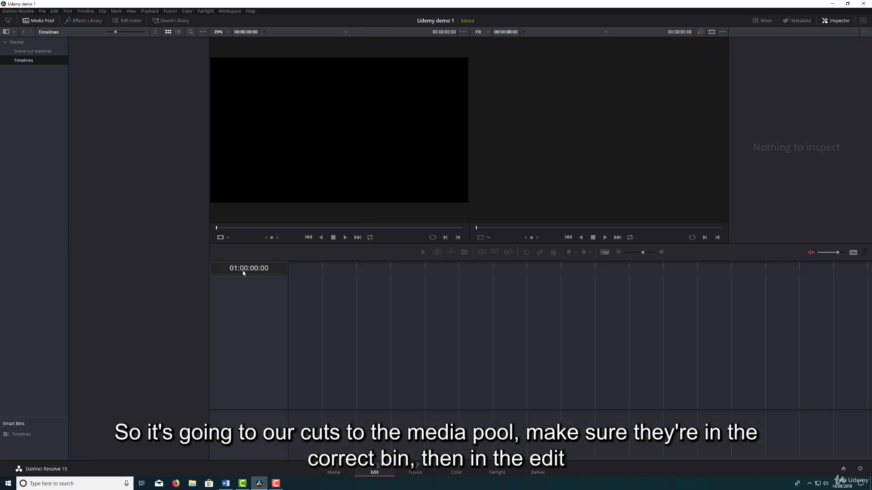
right_click(133, 79)
mouse_move(190, 82)
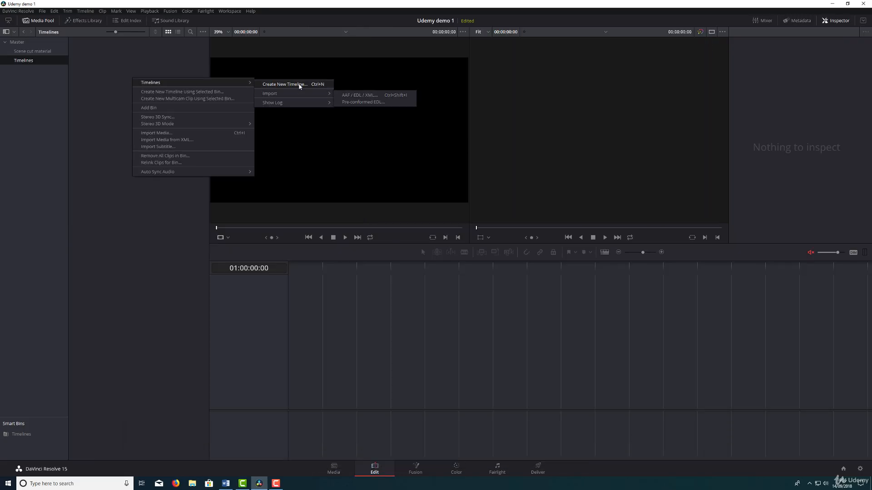
left_click(285, 84)
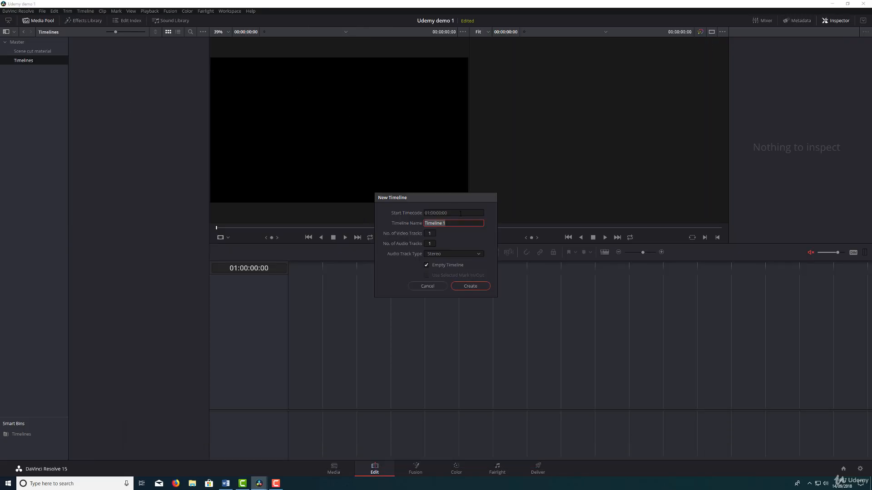
type("Work timelin")
left_click(469, 286)
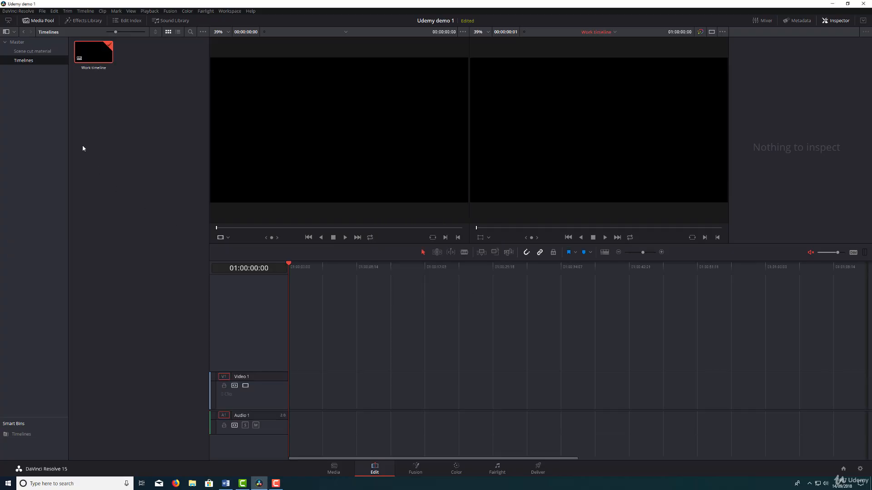
Place all clips from the Scene cut material bin at the start of the timeline and play the opening.
left_click(32, 51)
left_click_drag(99, 51, 294, 394)
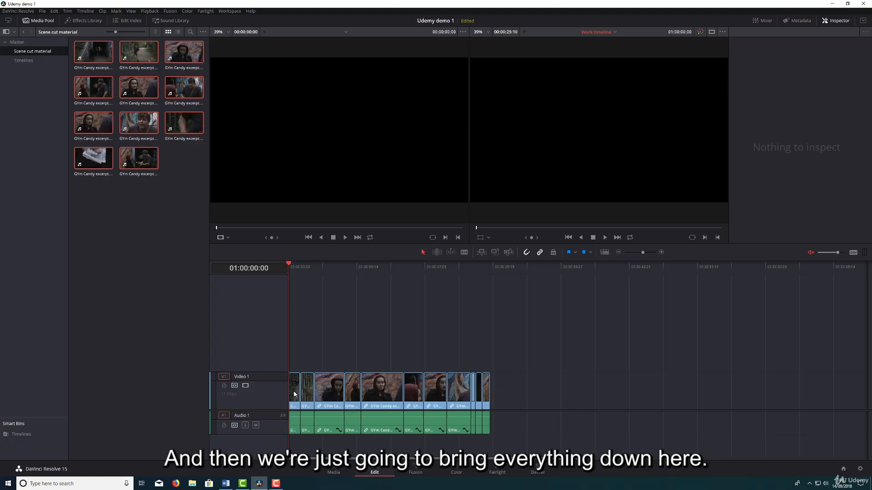
key("space")
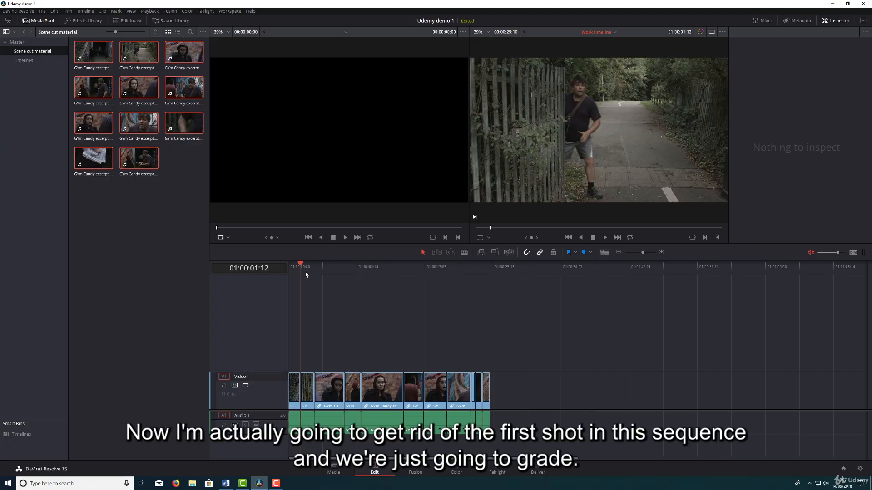
key("Home")
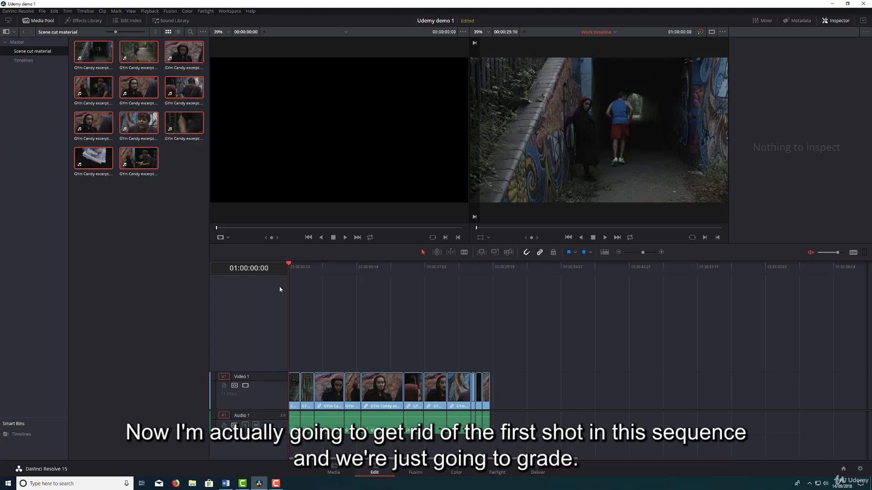
Delete the first shot from the timeline and shift all remaining clips back to the timeline's start.
left_click(294, 389)
key("BackSpace")
left_click_drag(295, 342, 542, 435)
left_click_drag(327, 391, 315, 391)
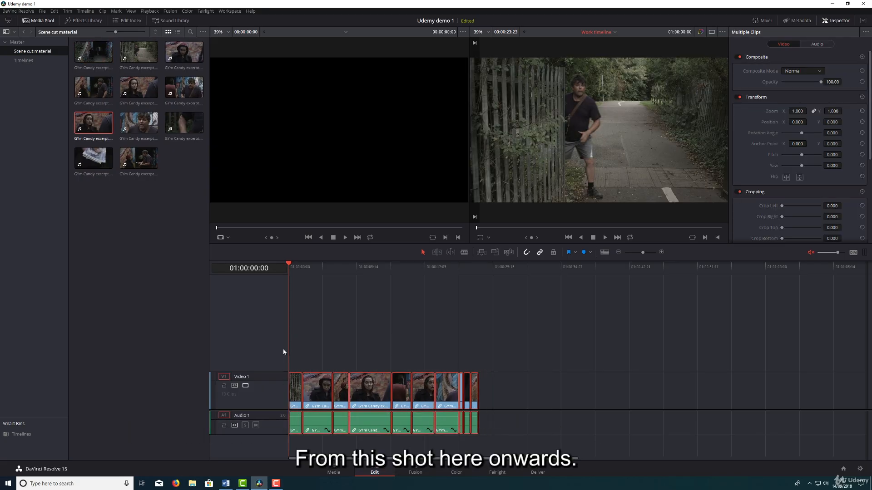
left_click(364, 315)
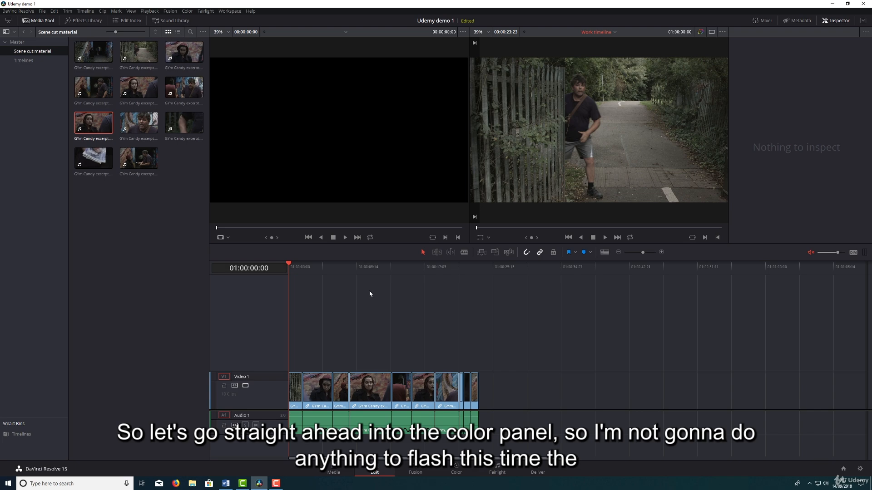
Step back and forth through the ten shots on the Color page to compare their lighting and consistency.
left_click(468, 470)
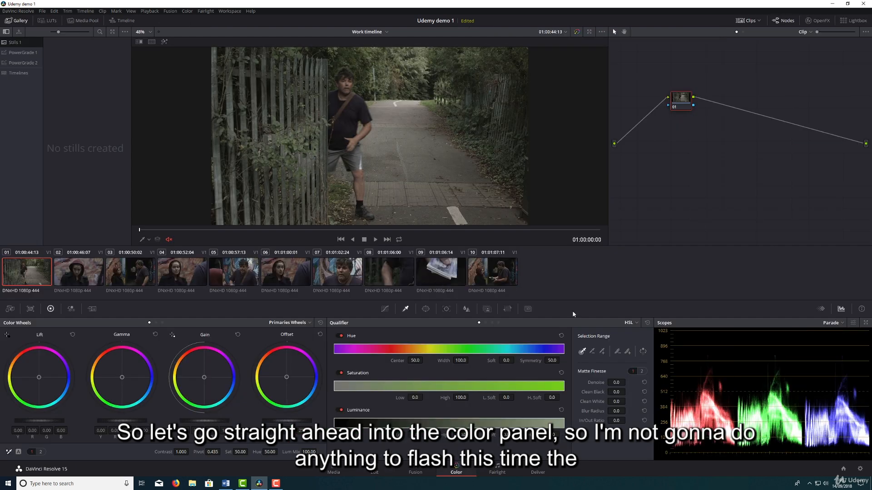
left_click(89, 276)
left_click(125, 271)
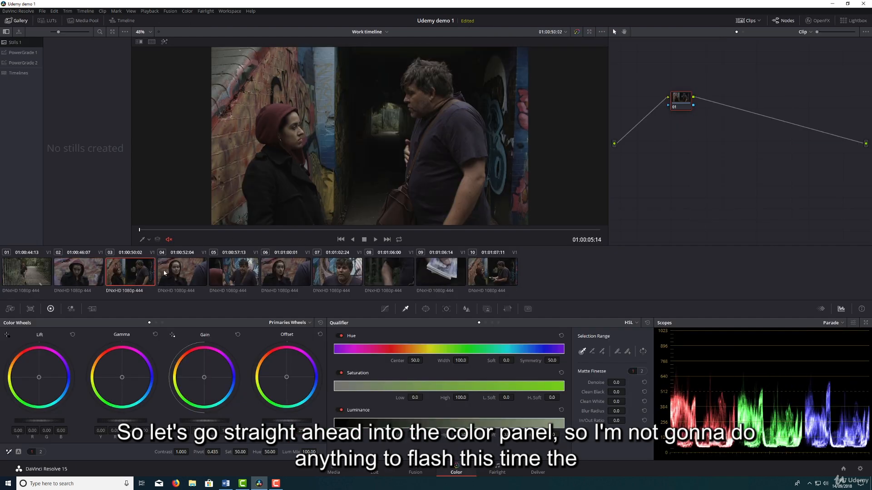
left_click(190, 270)
left_click(222, 266)
left_click(282, 268)
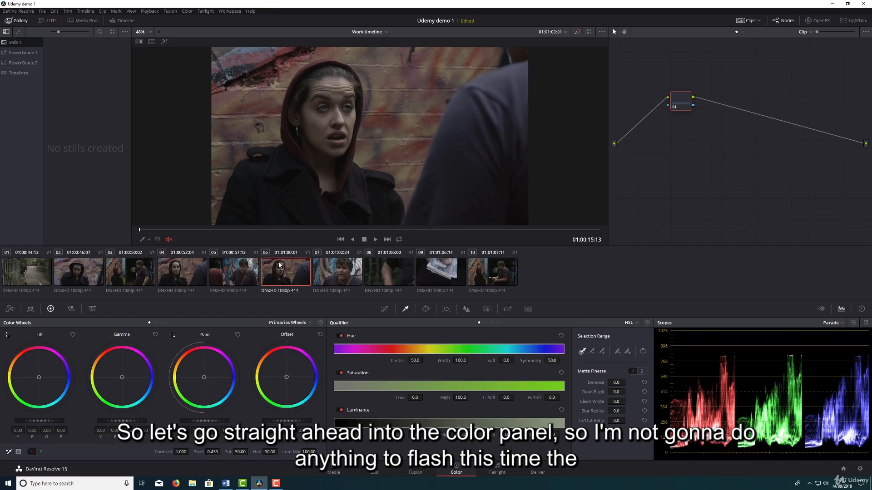
left_click(341, 268)
left_click(399, 271)
left_click(442, 270)
left_click(486, 270)
left_click(423, 267)
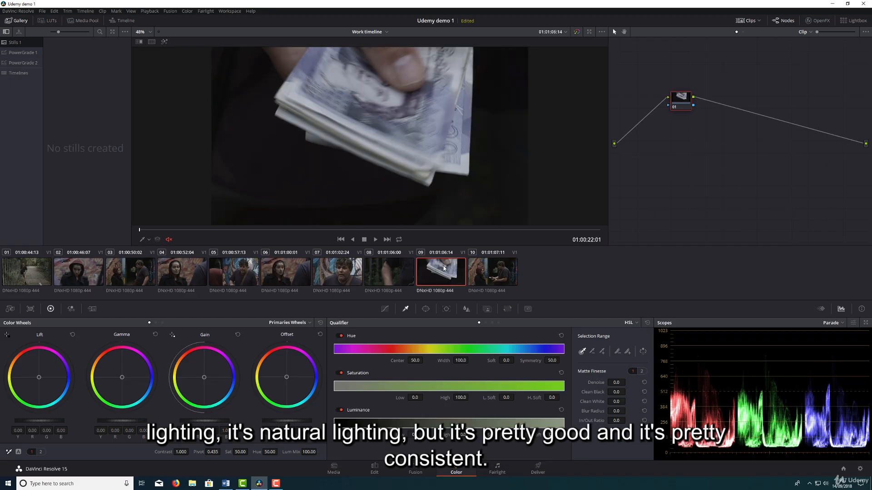
left_click(386, 269)
left_click(356, 270)
left_click(277, 266)
left_click(241, 272)
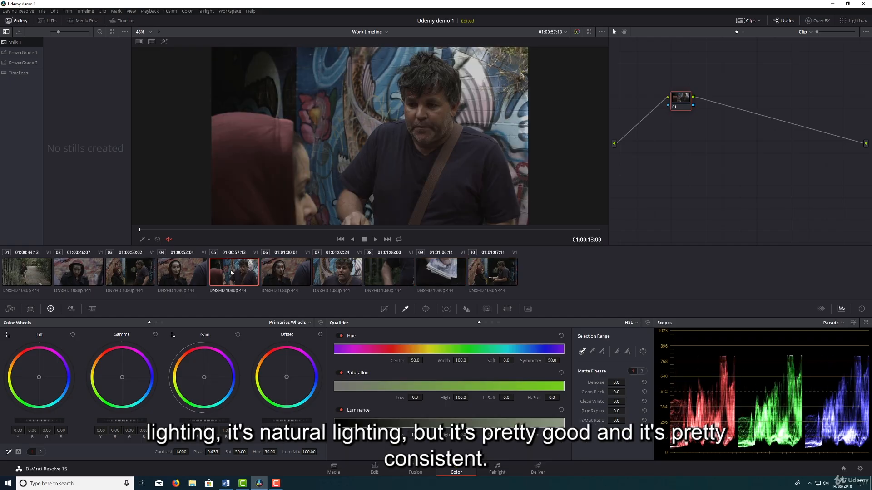
left_click(188, 271)
left_click(150, 272)
left_click(80, 271)
left_click(28, 271)
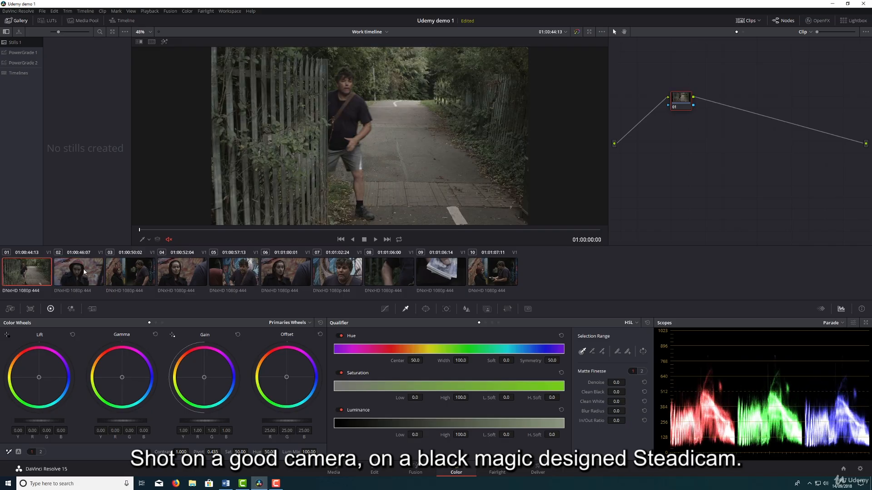
left_click(86, 273)
left_click(146, 271)
left_click(183, 273)
left_click(250, 273)
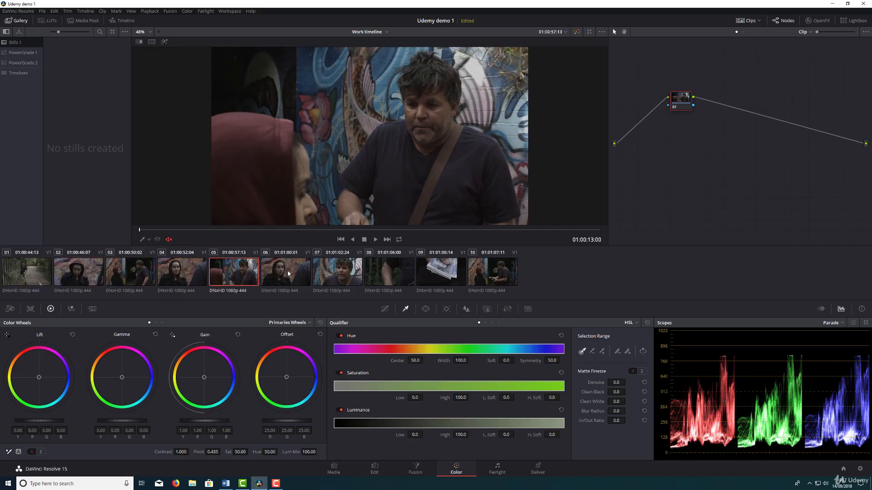
left_click(285, 273)
left_click(185, 271)
left_click(132, 271)
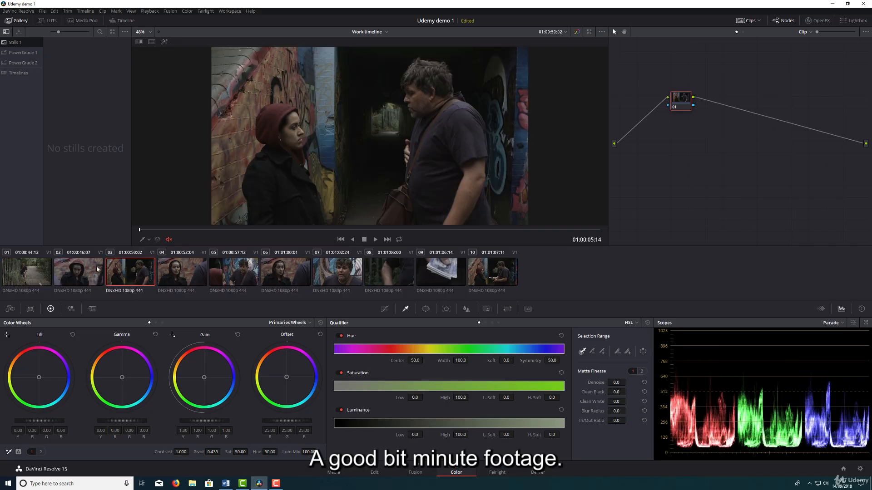
left_click(62, 270)
left_click(30, 268)
left_click(64, 271)
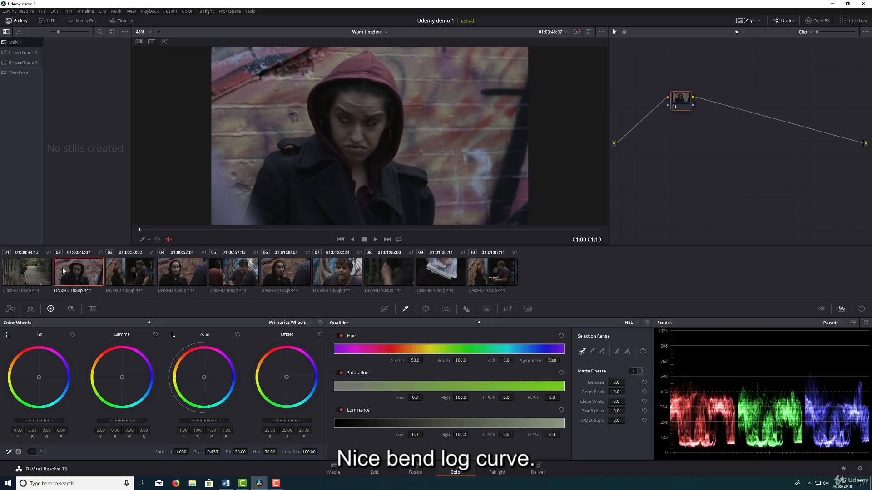
left_click(32, 269)
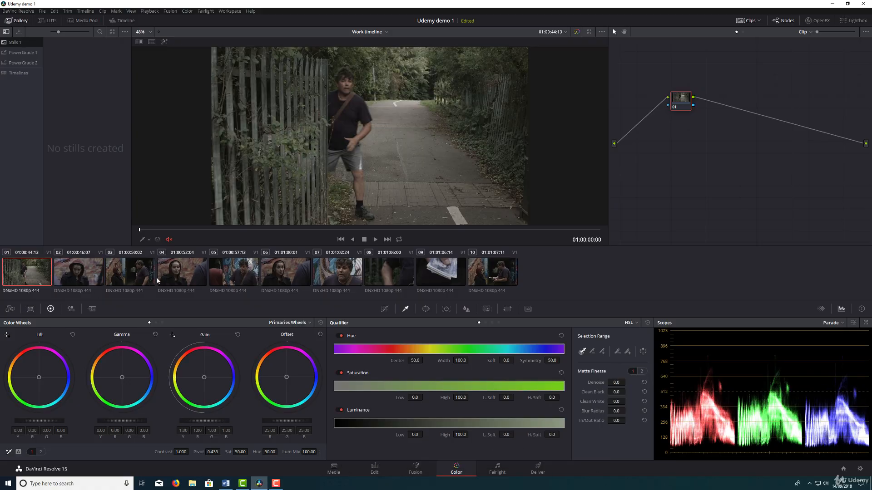
Compare candidate reference shots and mark the wide shot of the woman and man, clip 03, with a green flag.
left_click(176, 275)
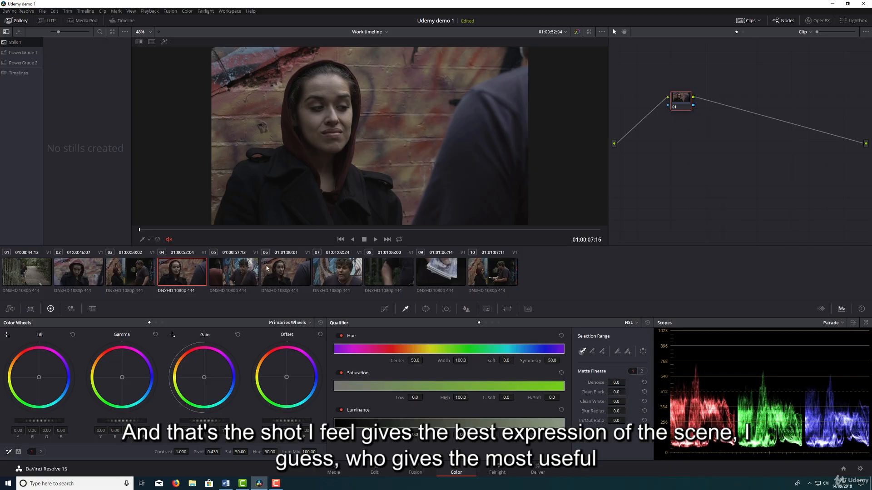
left_click(226, 269)
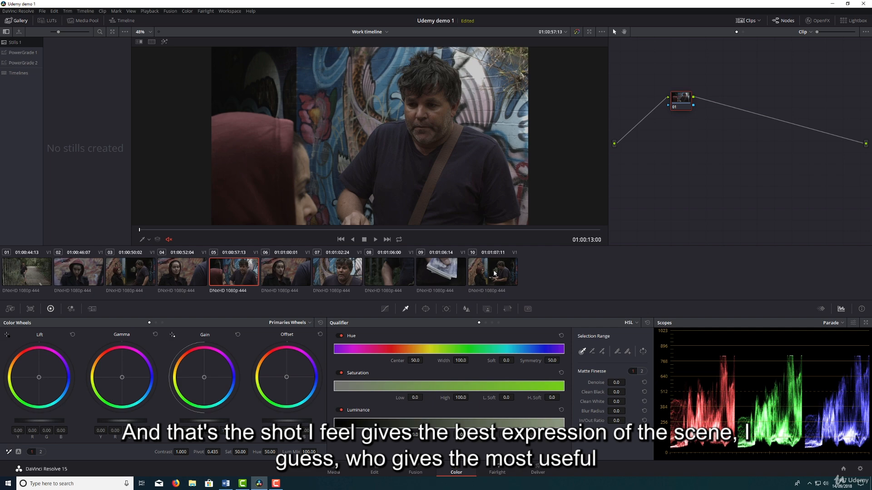
left_click(133, 273)
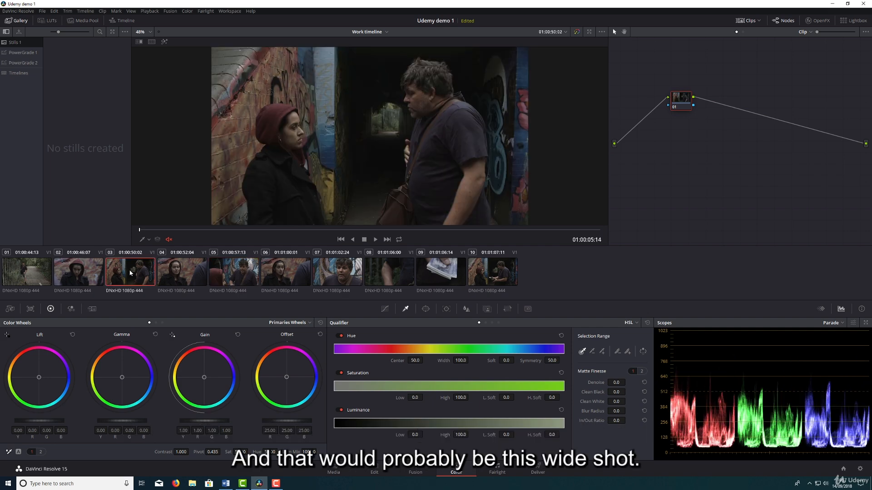
right_click(126, 273)
mouse_move(176, 111)
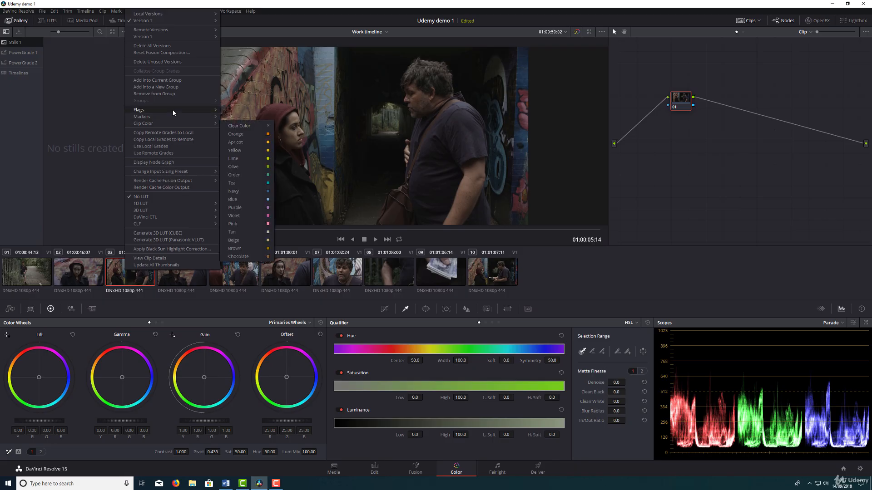
left_click(249, 136)
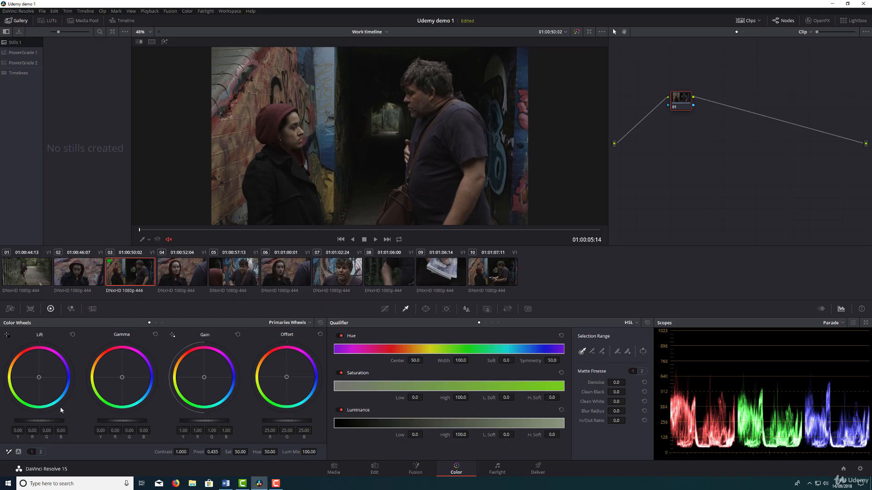
Set clip 03's lift to -0.02, gamma to 0.08 and gain to 1.22 for contrast, and raise its saturation to 88.
left_click_drag(59, 421, 53, 421)
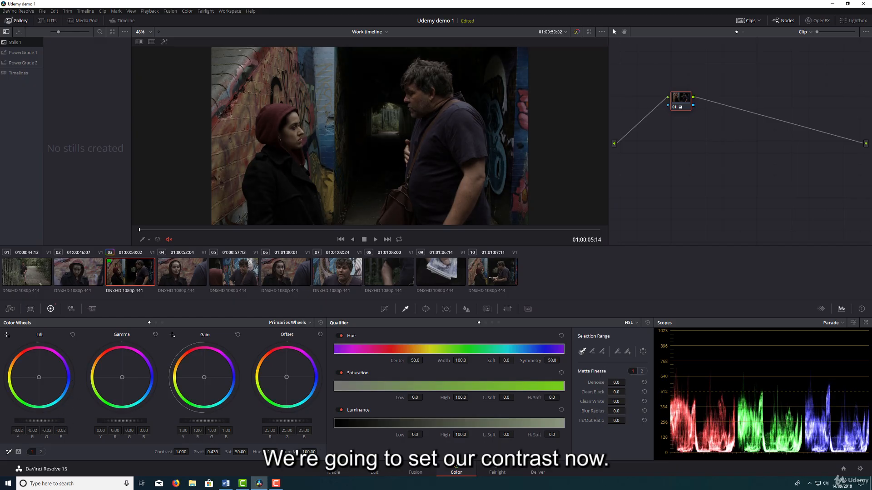
left_click_drag(204, 420, 229, 421)
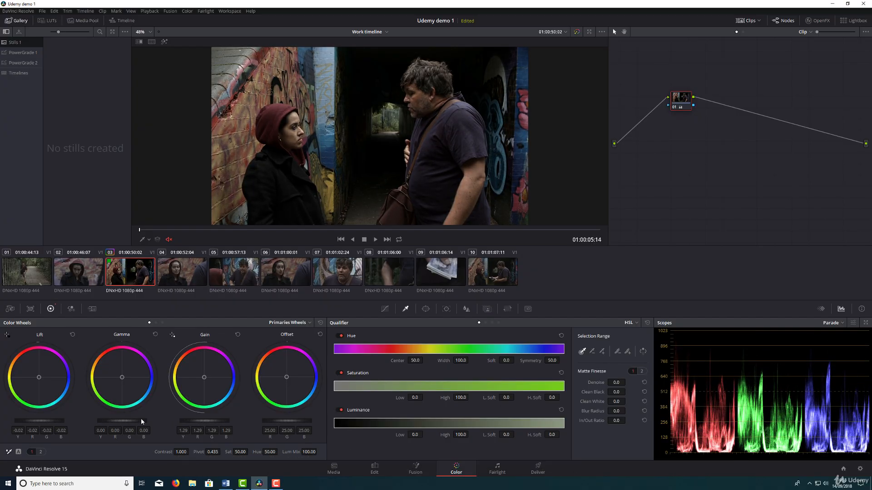
left_click_drag(106, 420, 84, 420)
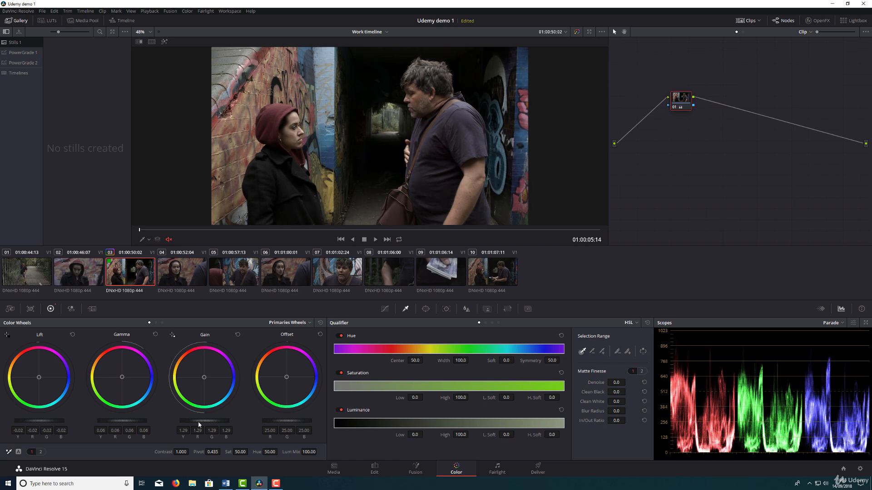
left_click_drag(198, 421, 191, 421)
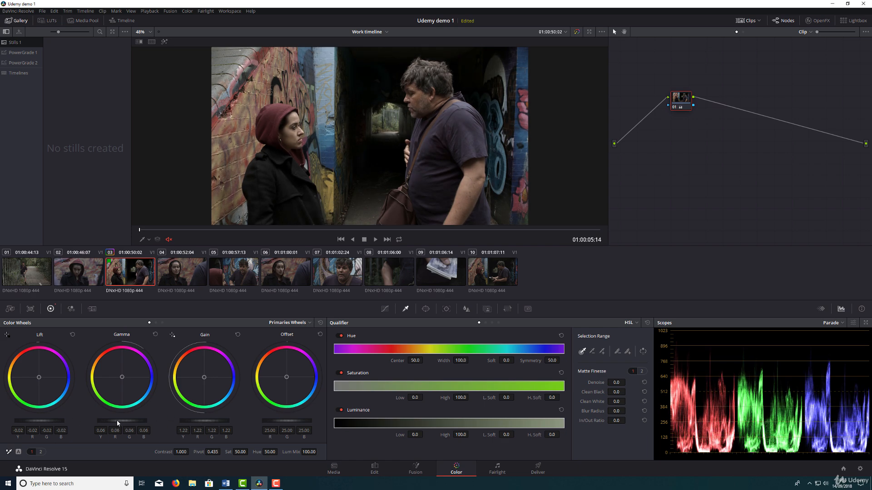
left_click_drag(119, 421, 123, 422)
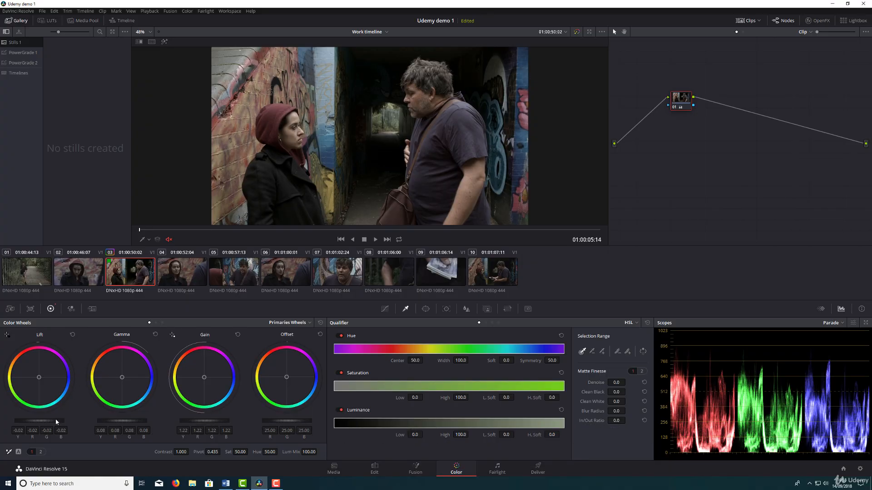
left_click_drag(240, 452, 250, 452)
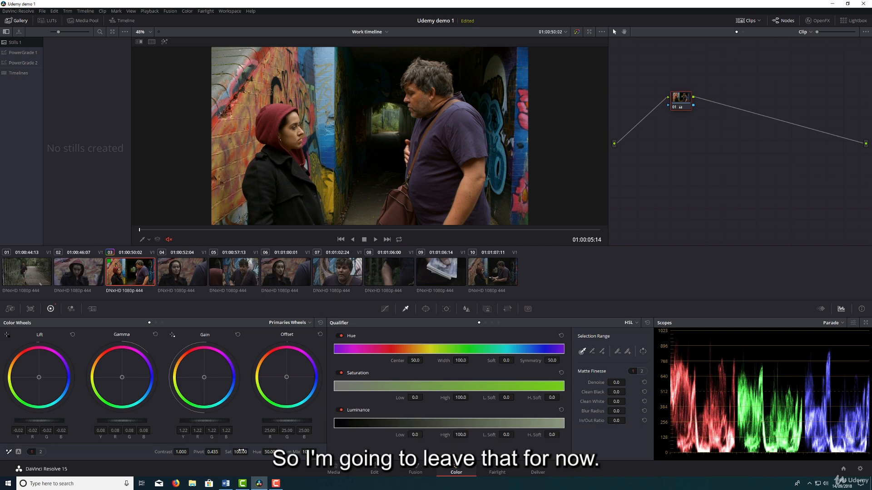
mouse_move(236, 450)
left_mouse_down()
mouse_move(223, 451)
mouse_move(250, 452)
left_mouse_up()
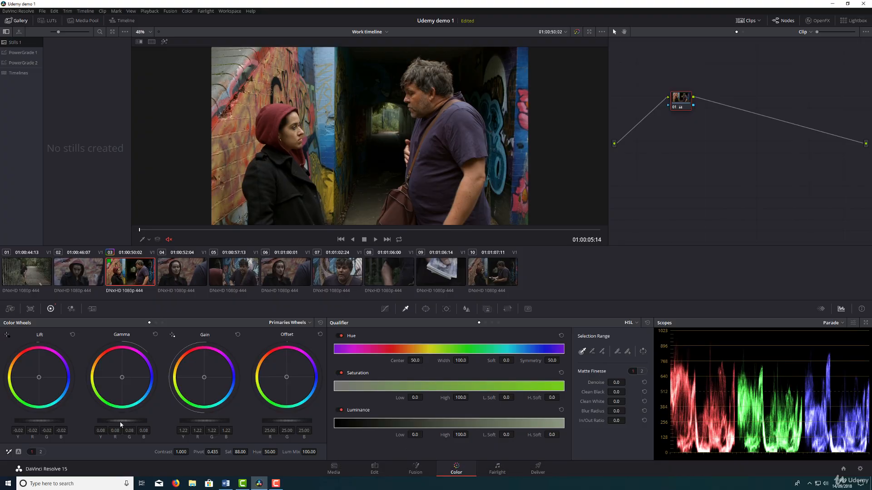
Darken clip 03's shadows slightly on the unlinked luminance curve, adding a low shadow point and a midpoint anchor.
left_click(384, 309)
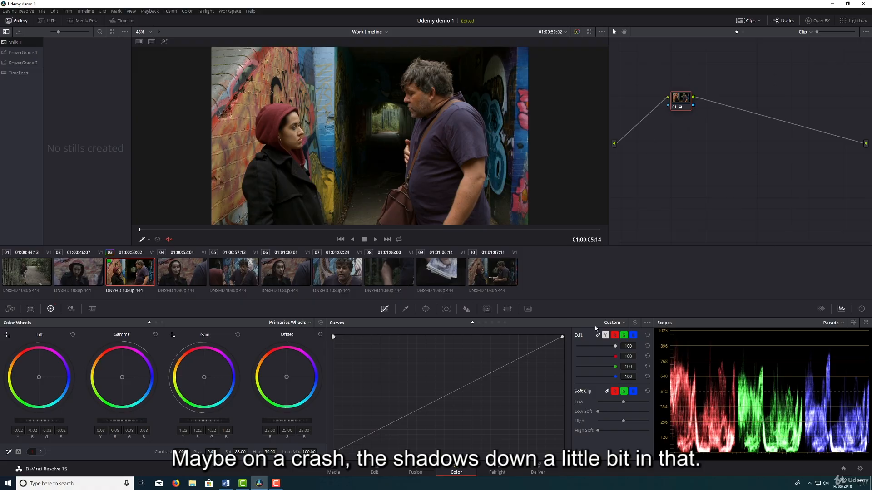
left_click(605, 336)
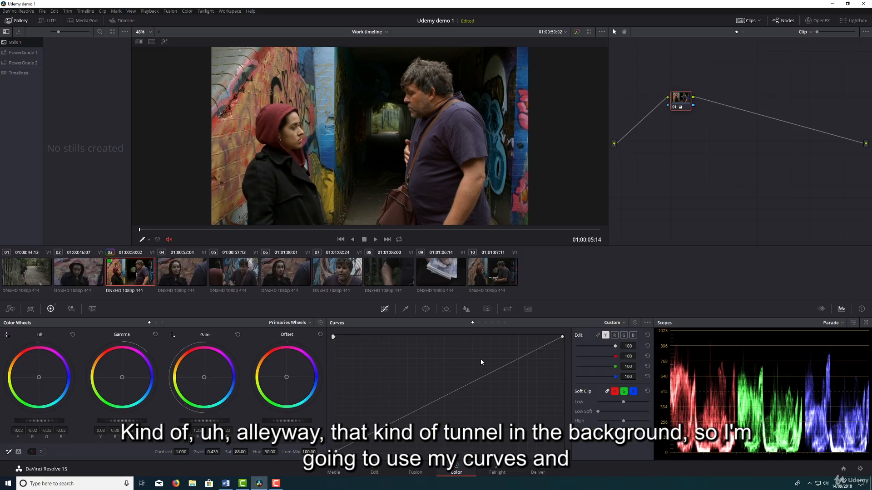
left_click(607, 338)
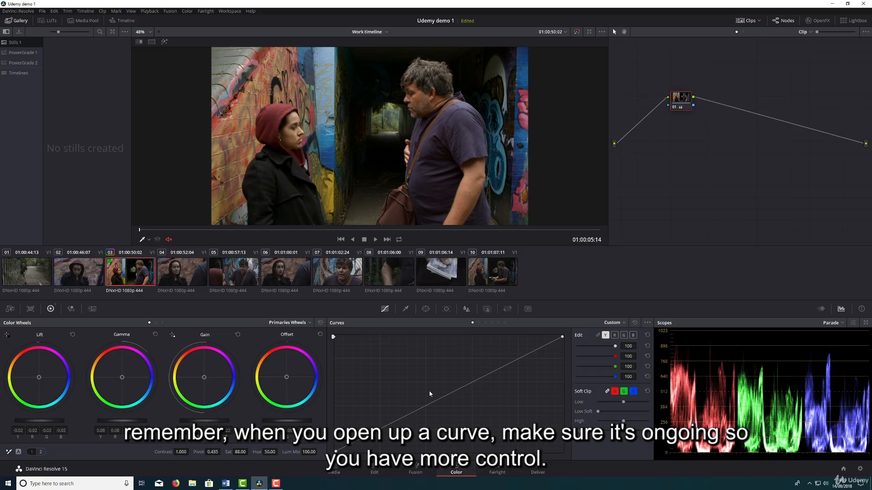
left_click_drag(398, 420, 358, 446)
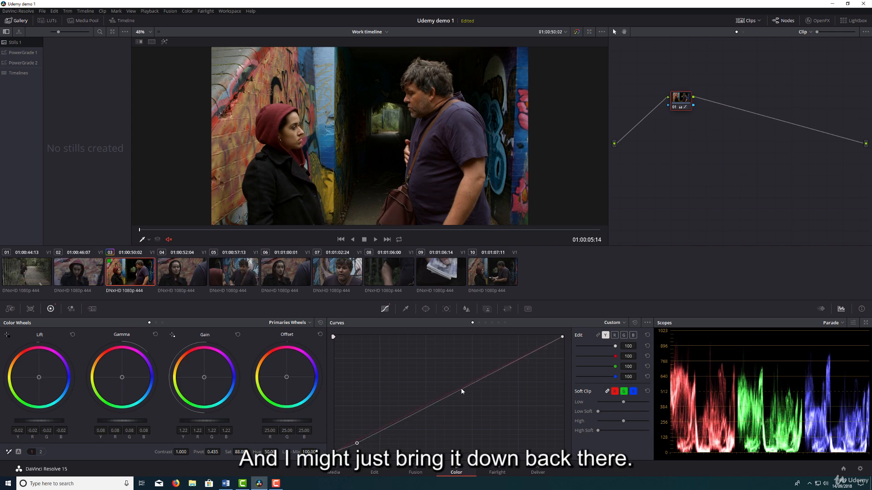
left_click(447, 395)
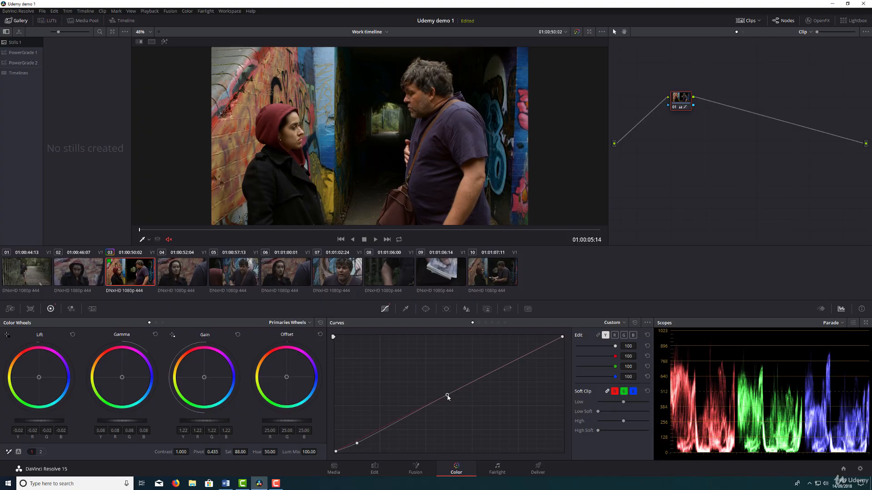
left_click_drag(357, 443, 359, 446)
Push clip 03's gamma very slightly towards cool blue and warm its gain slightly to bring out the skin tones.
left_click_drag(122, 377, 123, 378)
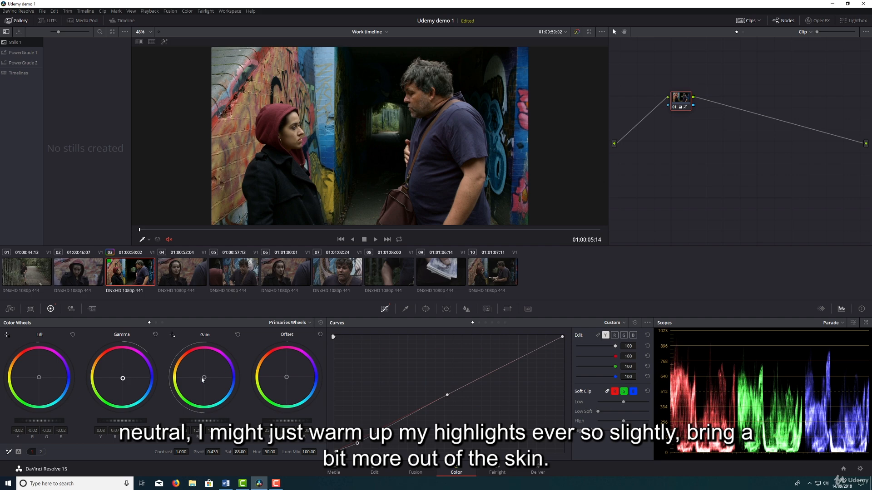
left_click_drag(202, 380, 201, 380)
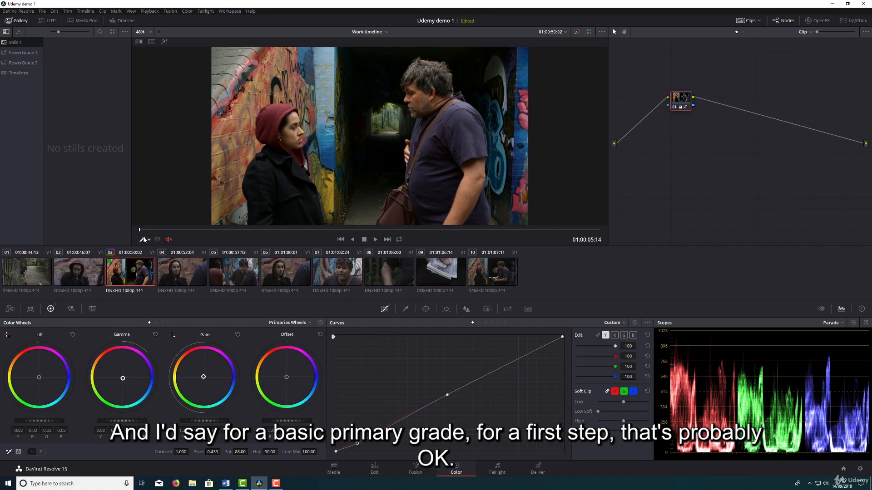
left_click(148, 240)
left_click(150, 250)
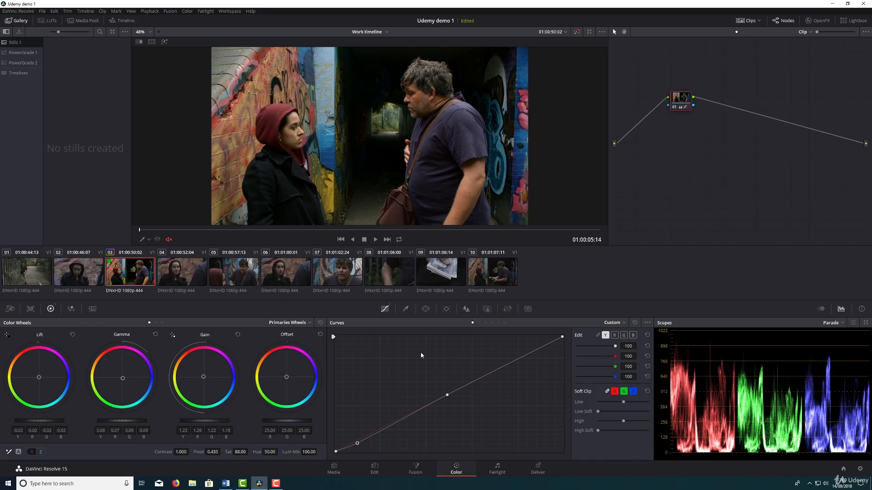
Grab a still of the graded clip 03 into the Stills 1 gallery as a reference.
scroll(287, 141, "down", 3)
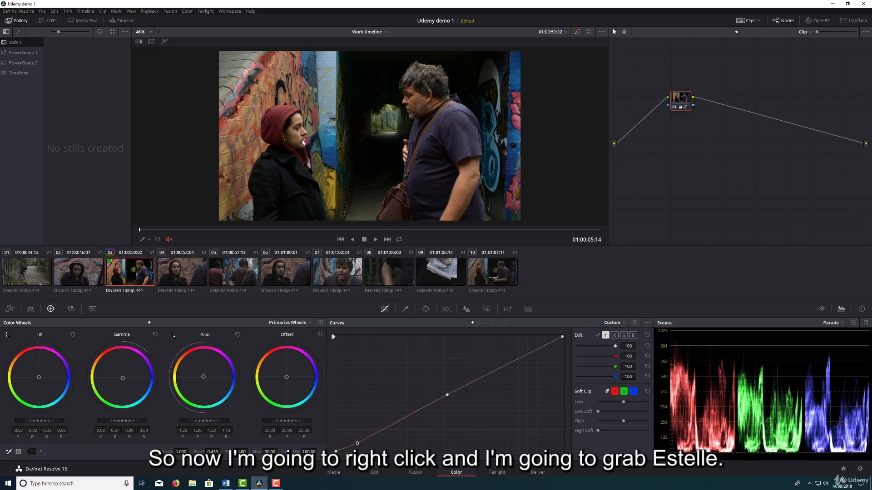
right_click(303, 142)
left_click(324, 145)
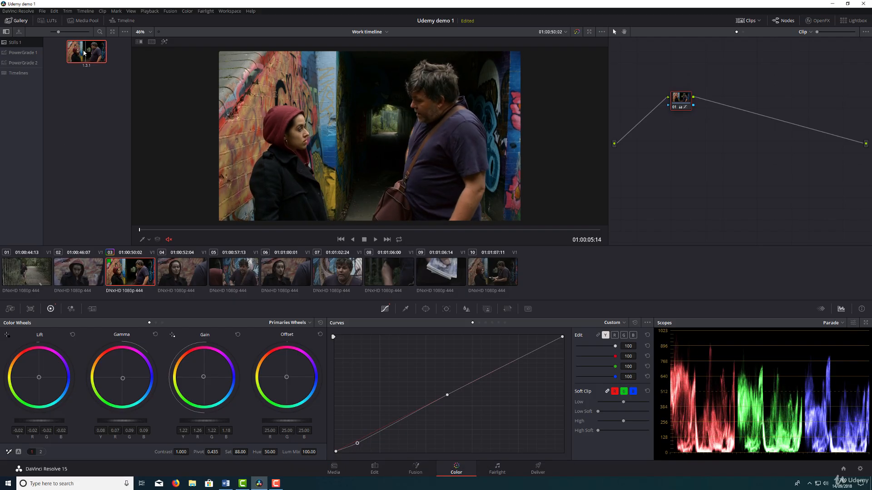
Apply the still's grade to clip 04 and wipe the reference still across the woman's face to compare them.
left_click(169, 272)
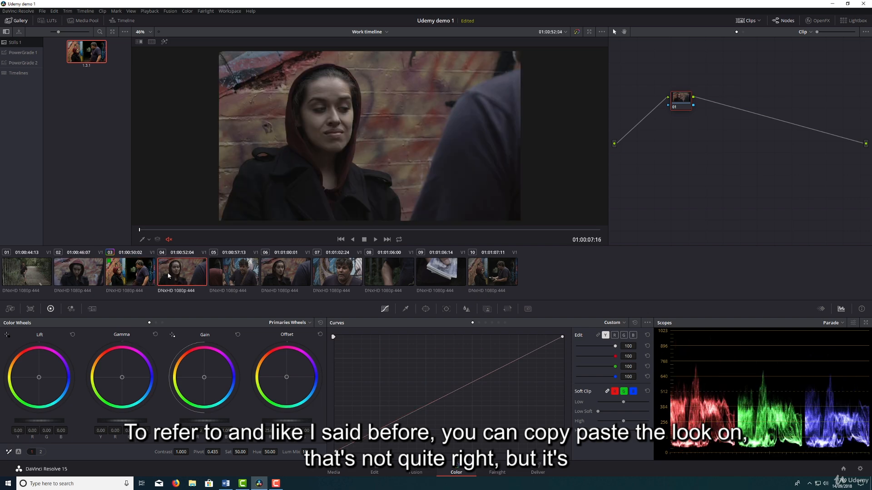
middle_click(92, 52)
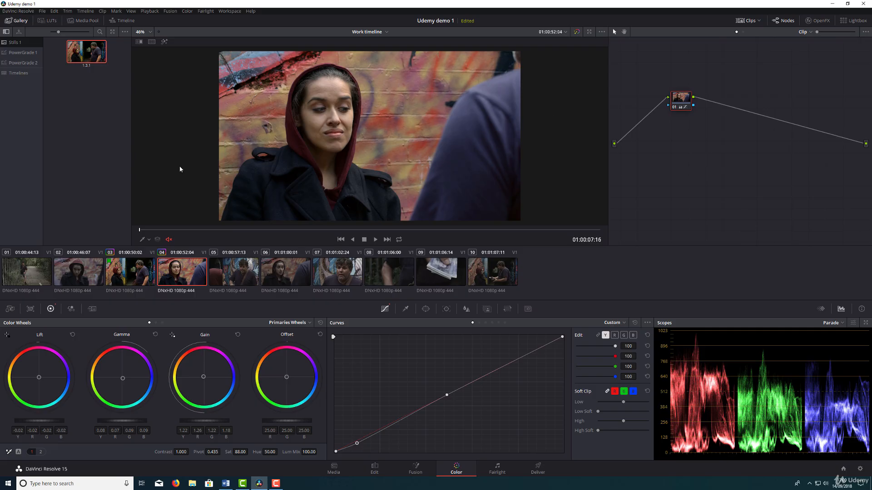
left_click(139, 42)
left_click_drag(382, 142, 292, 143)
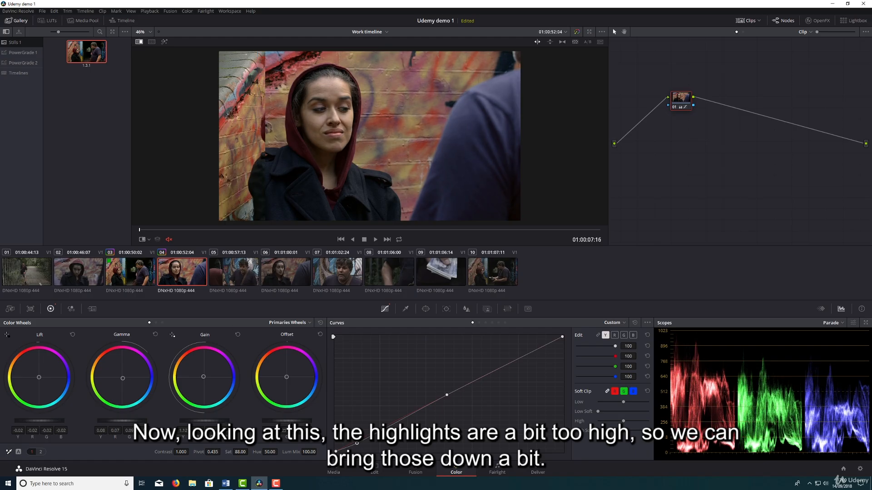
left_click_drag(271, 125, 309, 129)
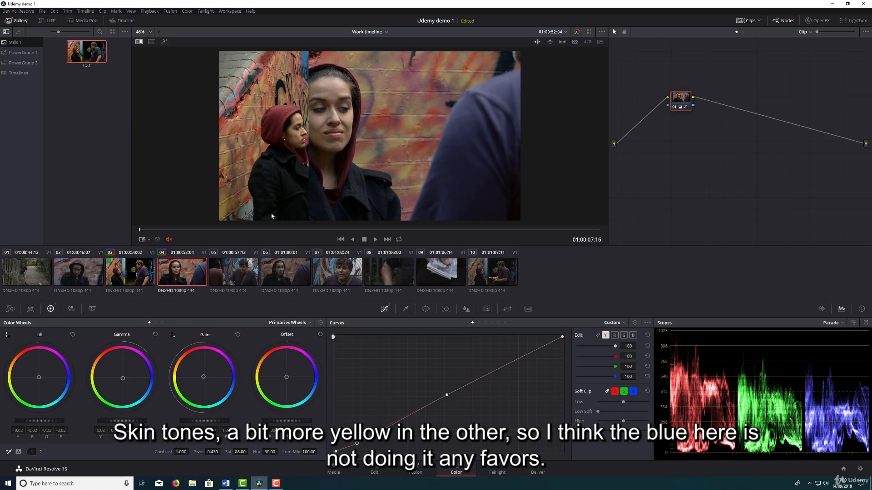
Match clip 04 to the still by shifting gamma slightly towards yellow, with master gamma 0.07 and master gain 1.16.
left_click_drag(123, 379, 122, 377)
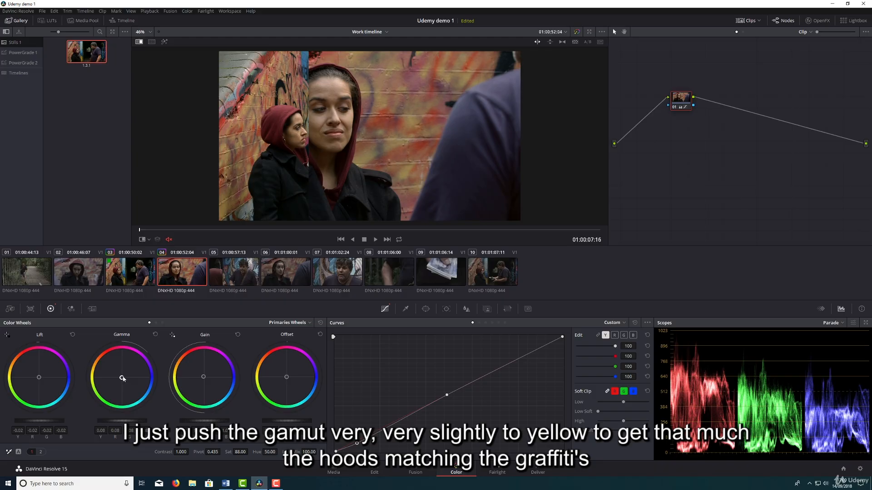
left_click_drag(284, 153, 308, 141)
left_click_drag(136, 420, 125, 421)
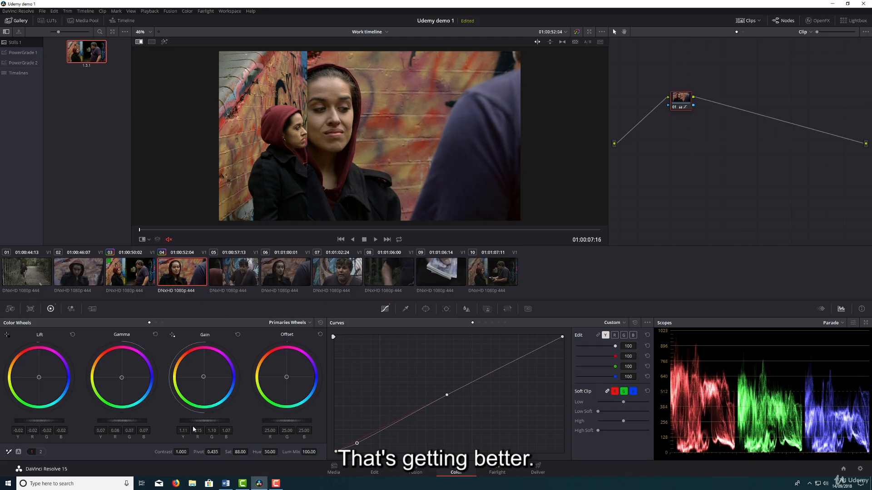
left_click_drag(193, 421, 212, 421)
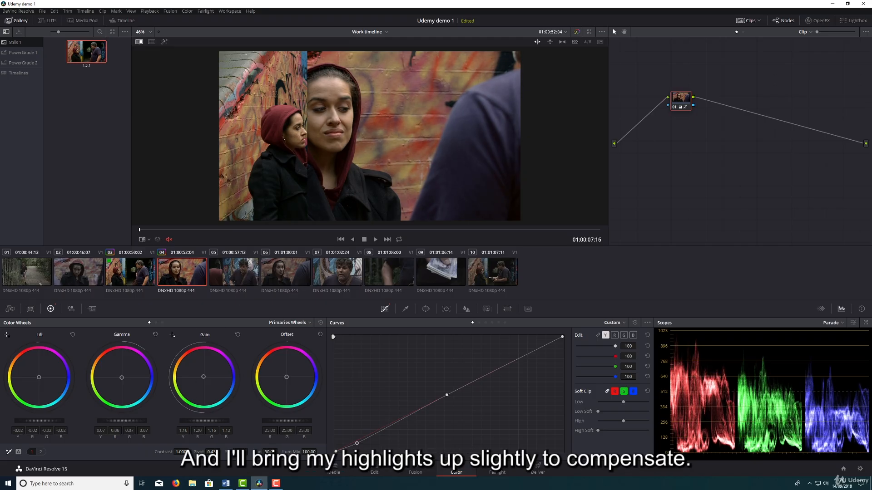
Compare clip 04's skin, hood and wall tones with the still using the wipe, and turn the reference wipe off.
left_click_drag(307, 103, 345, 117)
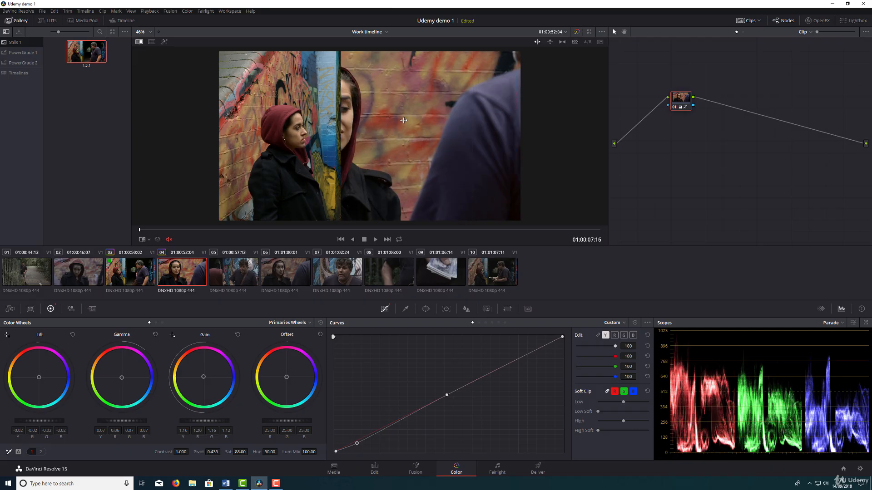
left_click_drag(403, 119, 424, 130)
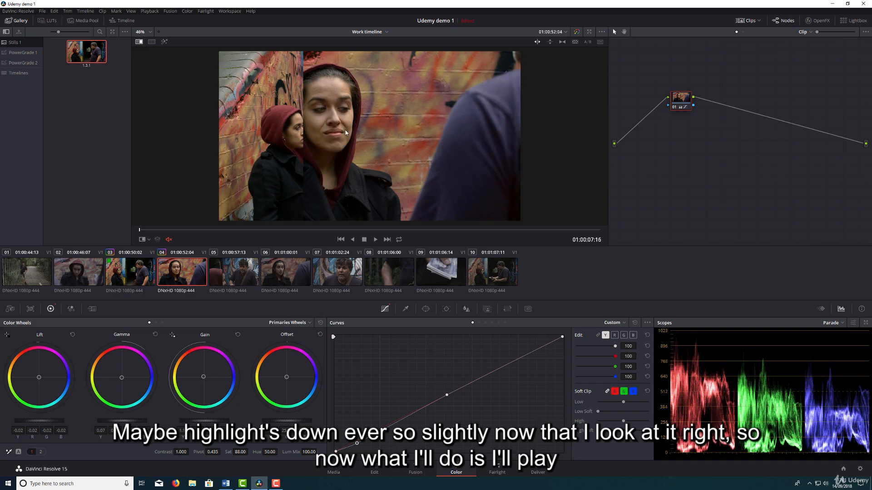
right_click(358, 119)
left_click(364, 165)
Play from clip 03 into clip 04 in the enlarged viewer to check how the two grades match.
key("Up")
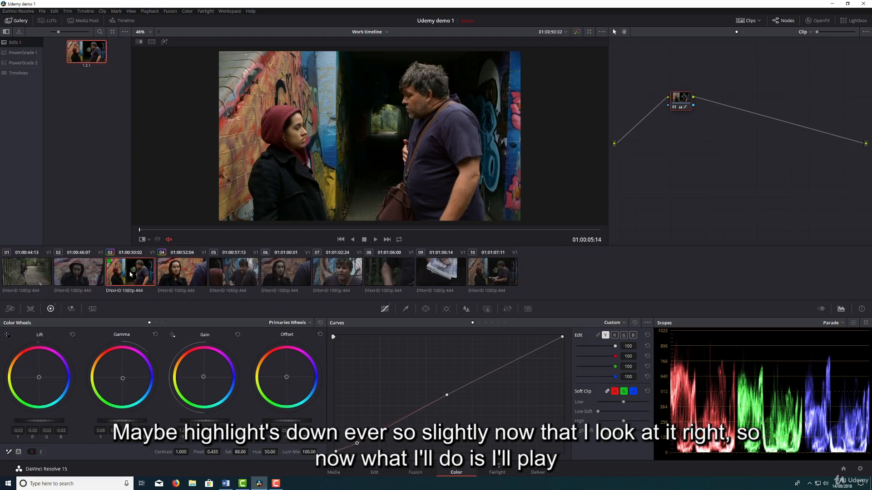
key("alt+f")
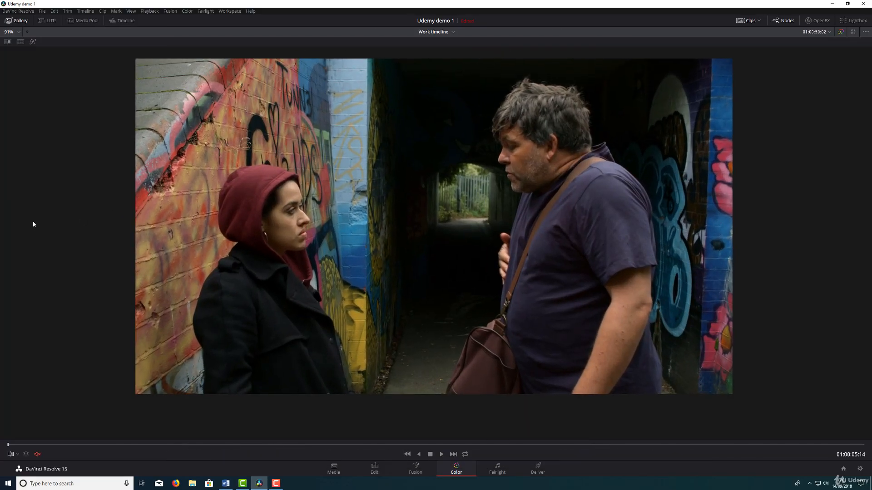
key("space")
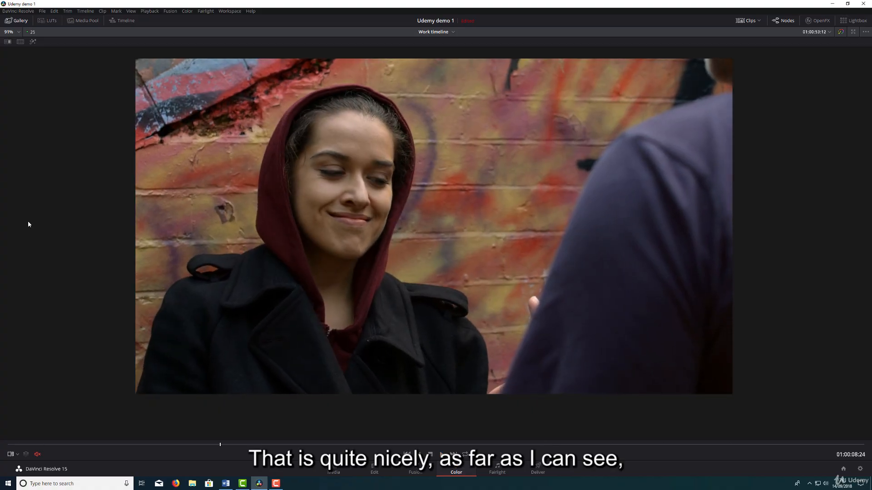
key("alt+f")
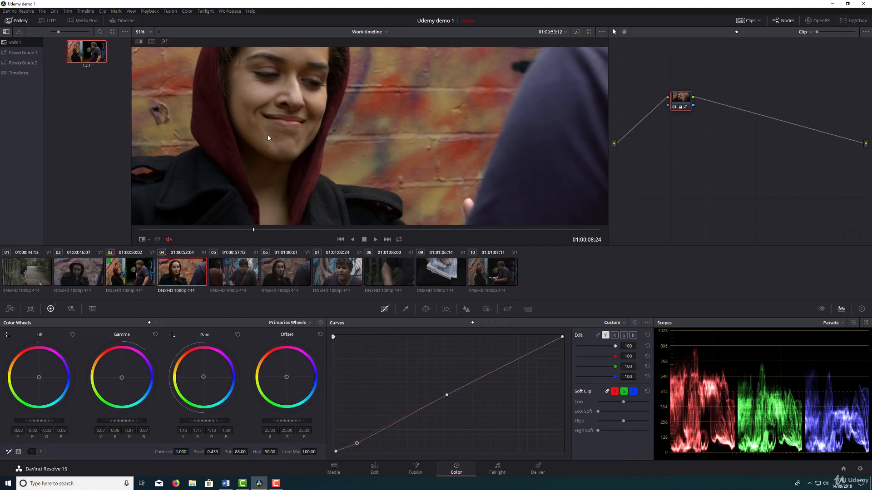
Make clip 04's shadow curve adjustment slightly milder to keep the jacket detail, and compare it with clip 03.
scroll(268, 138, "down", 5)
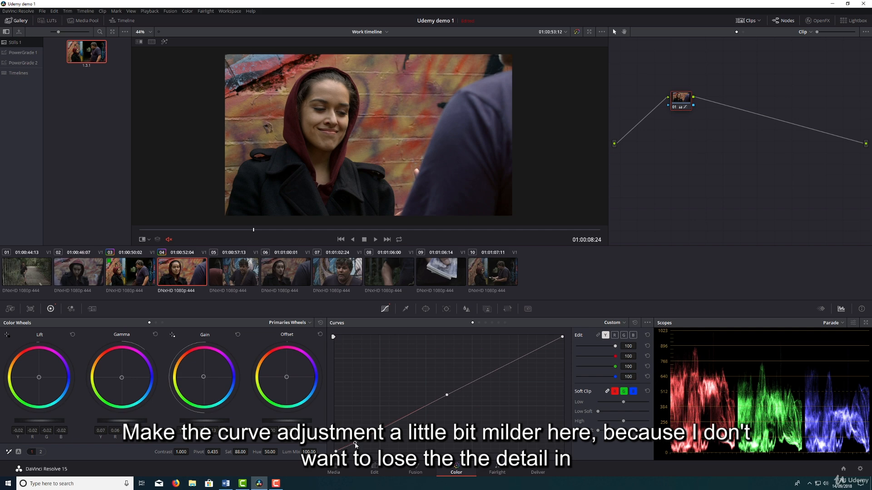
left_click(136, 268)
left_click(205, 268)
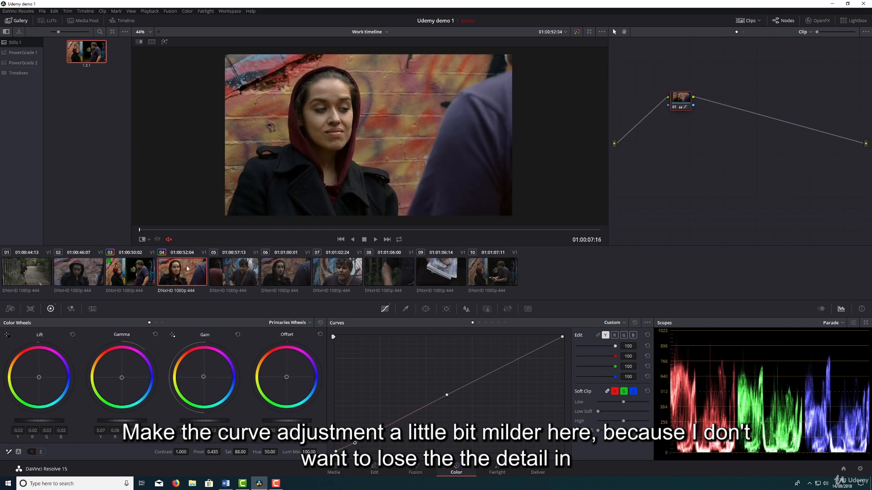
Play clips 03 and 04 full screen to recheck the jacket detail and the match between the shots.
key("Up")
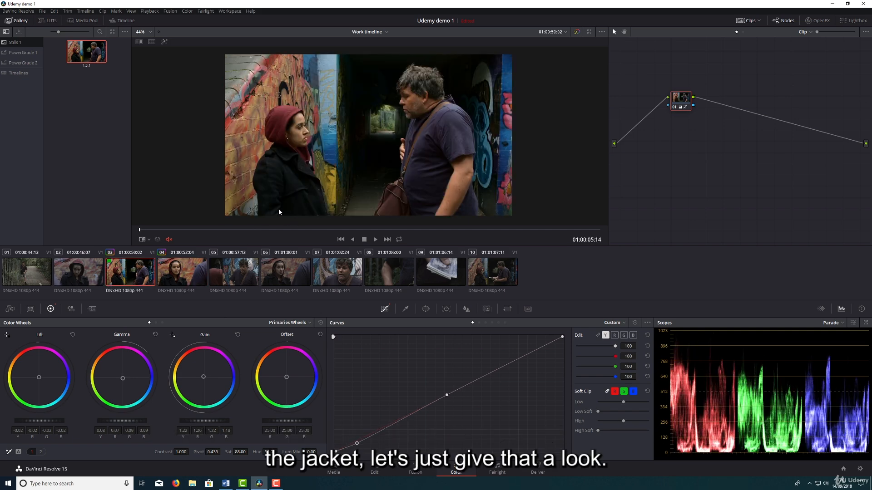
key("ctrl+f")
key("space")
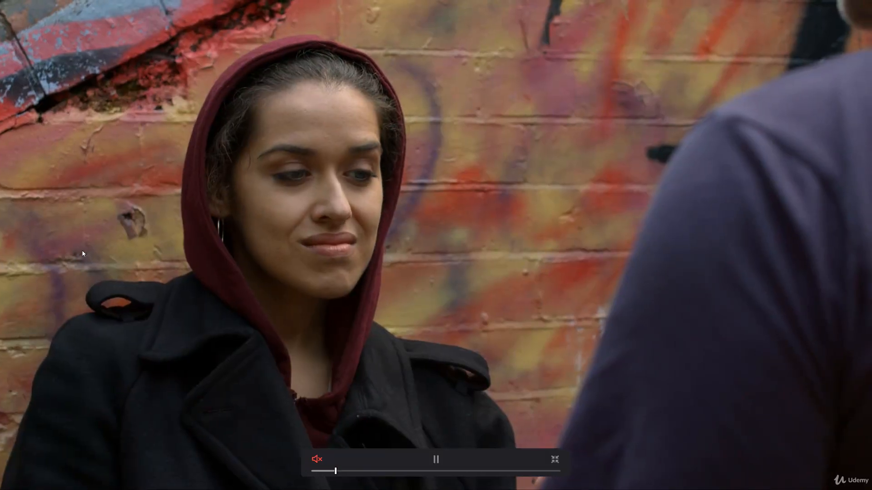
key("ctrl+f")
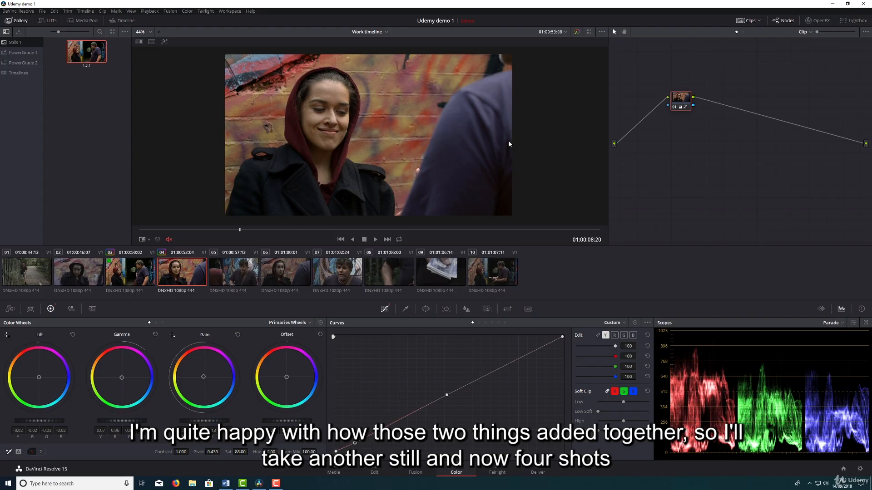
Grab a still of graded clip 04 and apply its grade to clip 06.
right_click(318, 115)
left_click(320, 118)
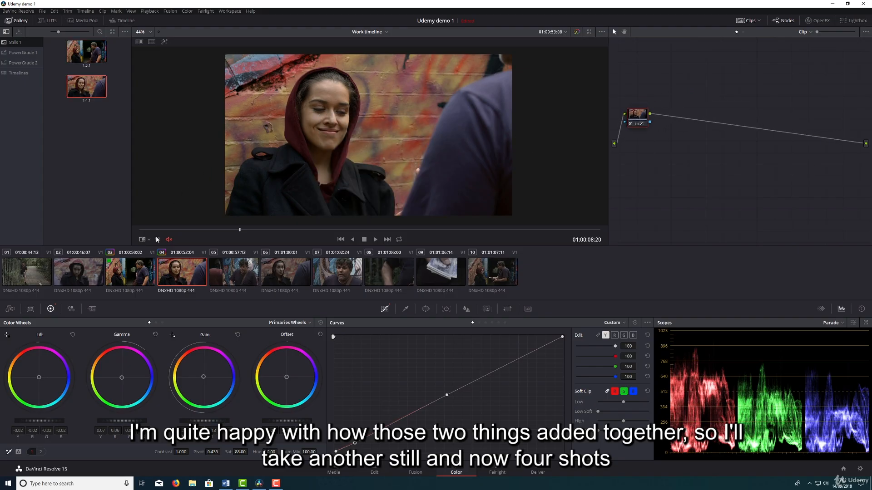
left_click(298, 273)
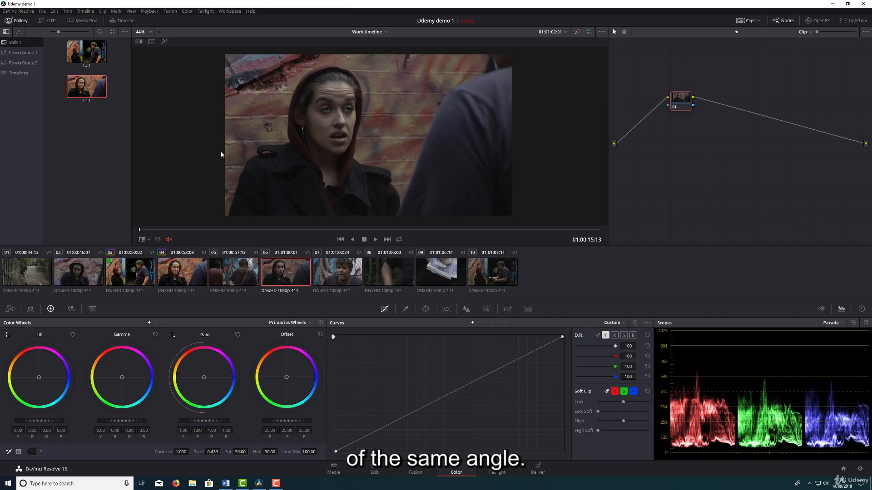
middle_click(92, 90)
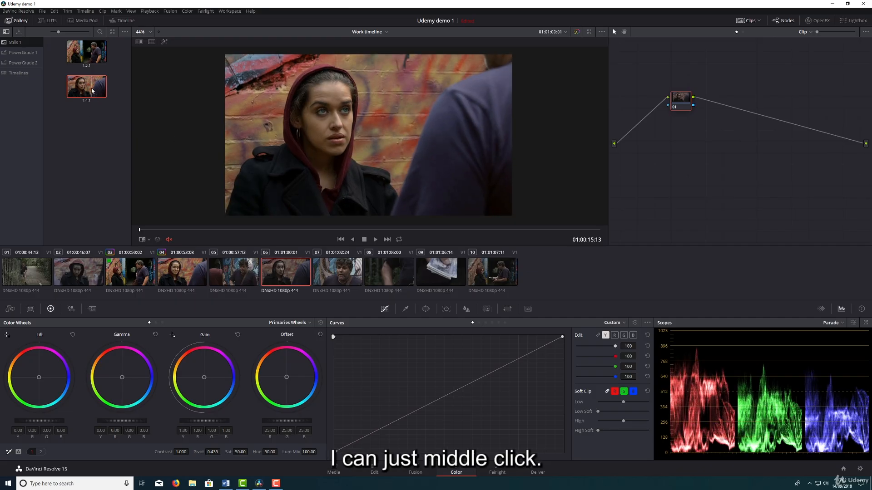
right_click(92, 89)
left_click(113, 110)
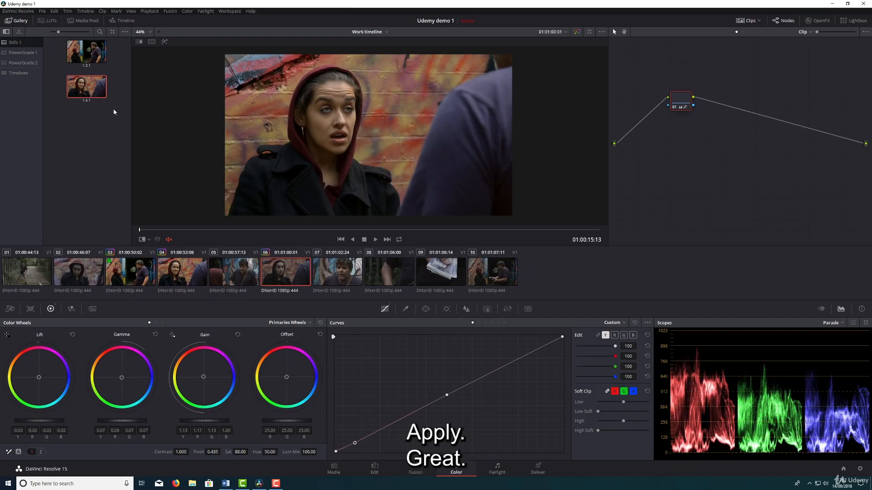
Switch back and forth between clips 04 and 06 to compare how their grades match.
left_click(191, 281)
left_click(289, 276)
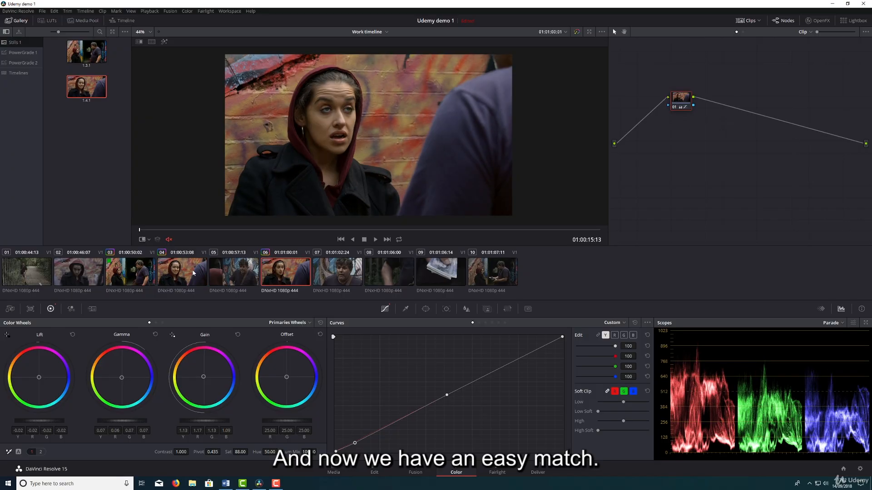
left_click(193, 274)
left_click(280, 269)
Apply the clip 03 still's grade to clip 10, compare it with clip 06, and scrub through to its end.
left_click(490, 268)
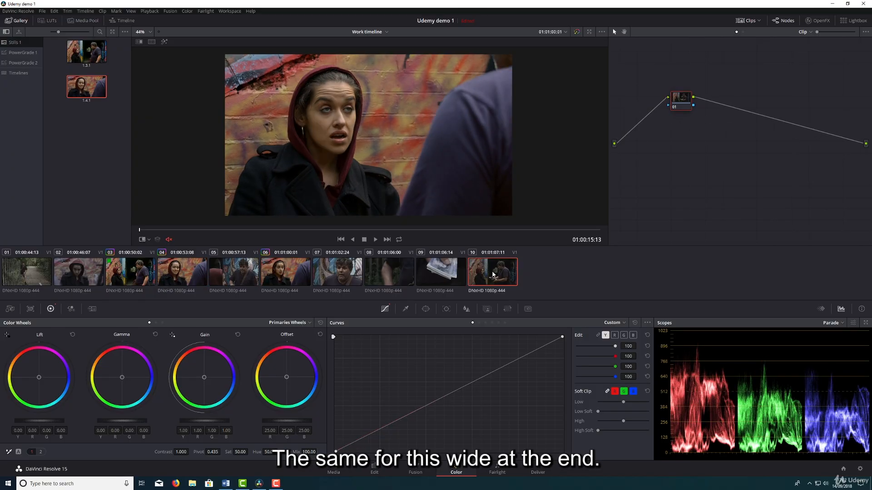
middle_click(91, 53)
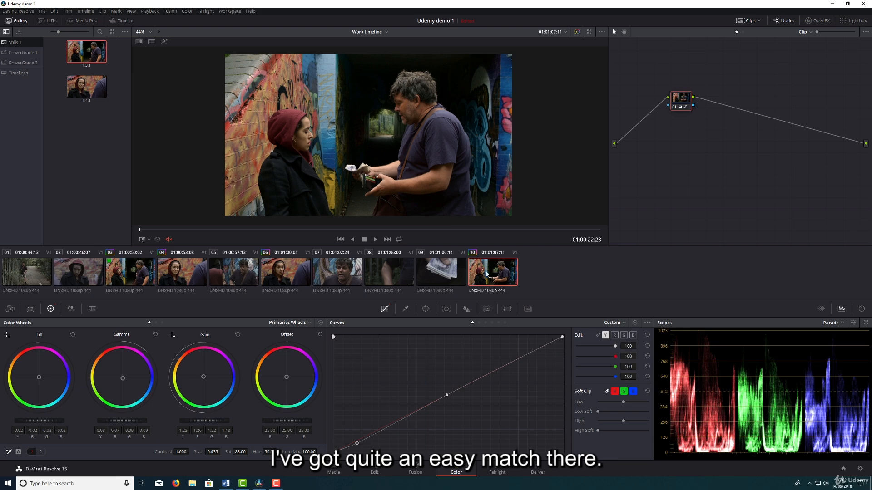
left_click(289, 274)
left_click(493, 275)
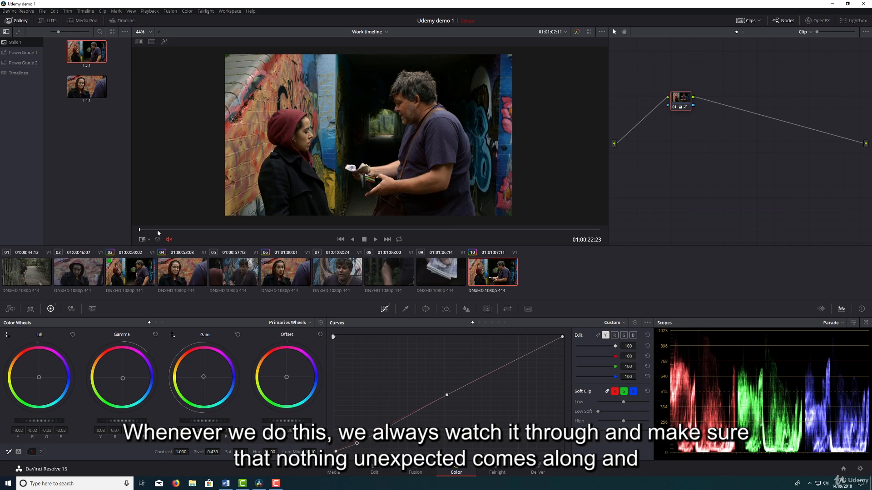
left_click_drag(158, 231, 621, 227)
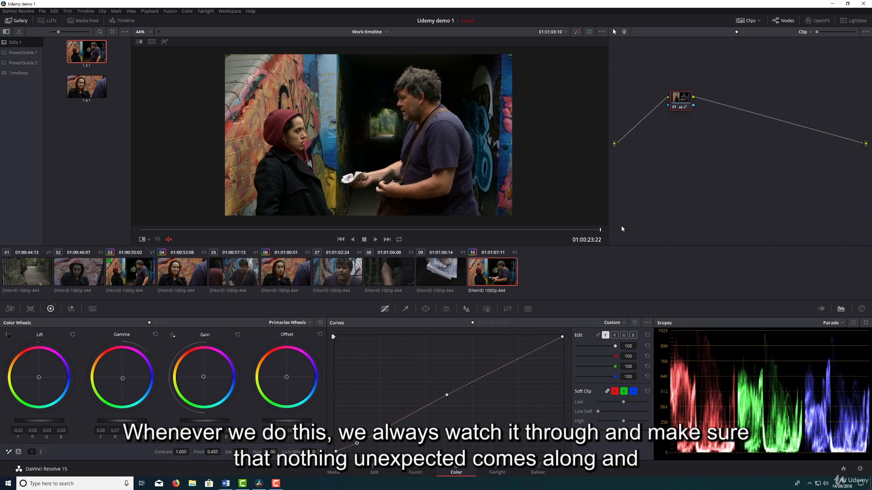
Watch clip 06 through from its first frame to check that its grade holds.
left_click(289, 266)
left_click_drag(142, 232, 131, 211)
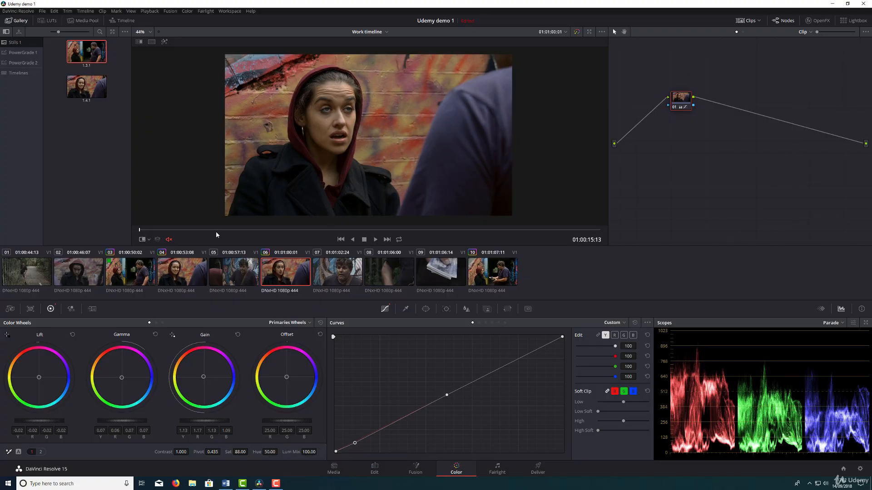
key("space")
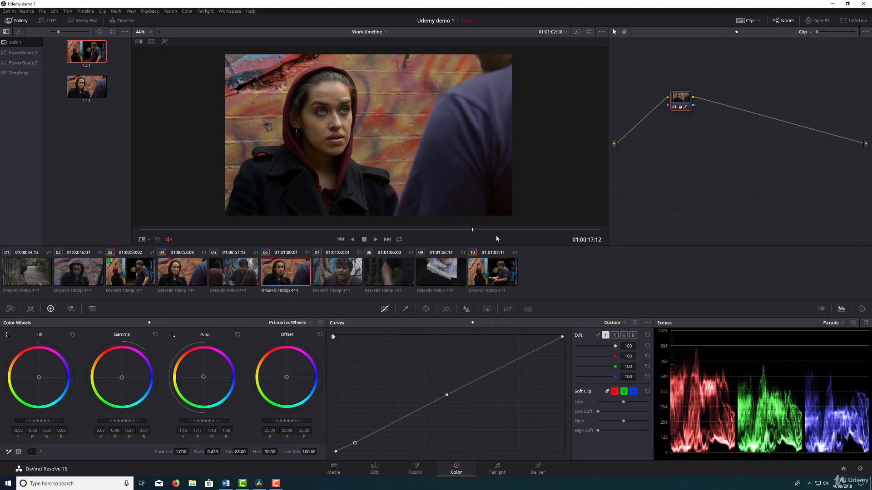
left_click_drag(212, 232, 136, 233)
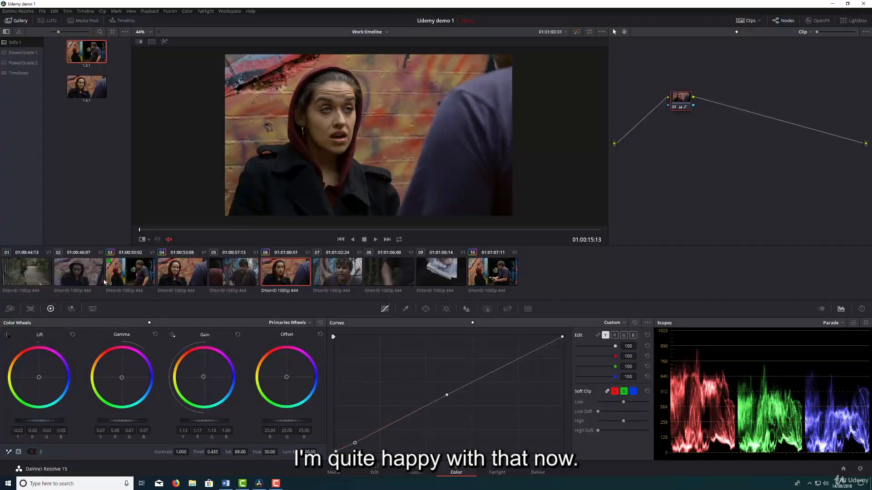
Copy clip 04's grade onto clip 02, compare the two shots, and find a representative frame in clip 02.
left_click(73, 276)
left_click_drag(191, 229, 616, 223)
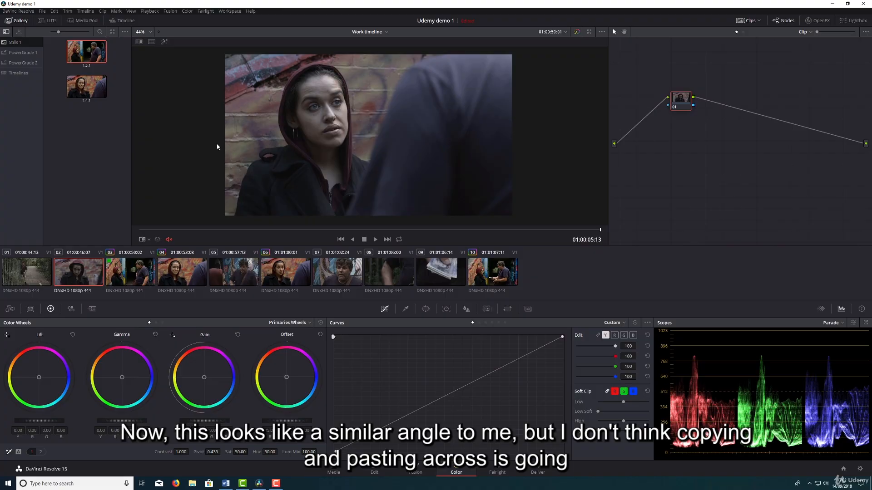
middle_click(184, 273)
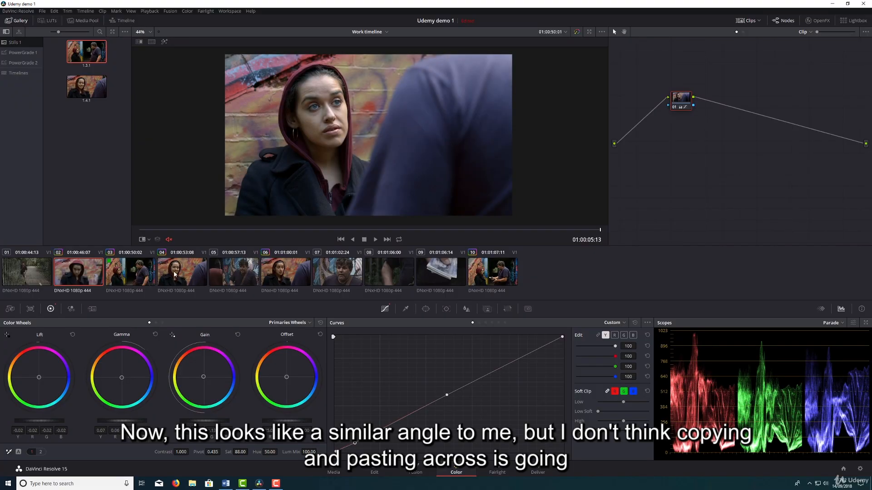
left_click(176, 275)
left_click(78, 275)
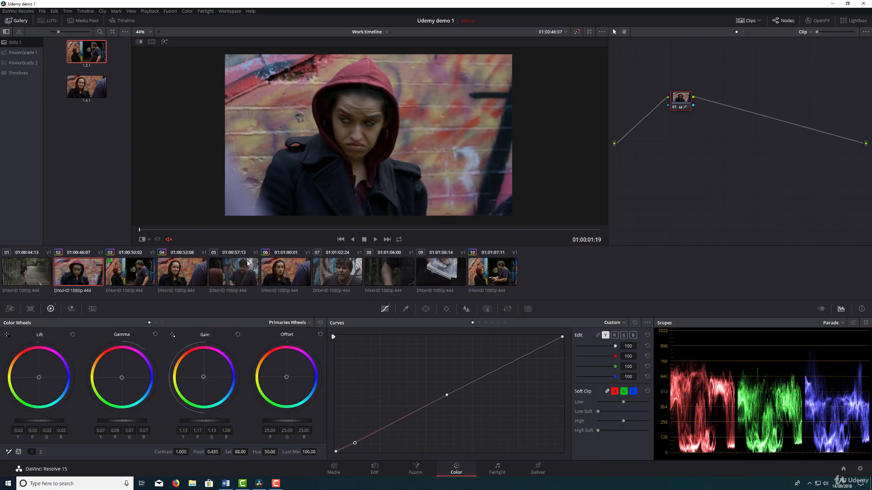
left_click_drag(140, 230, 423, 210)
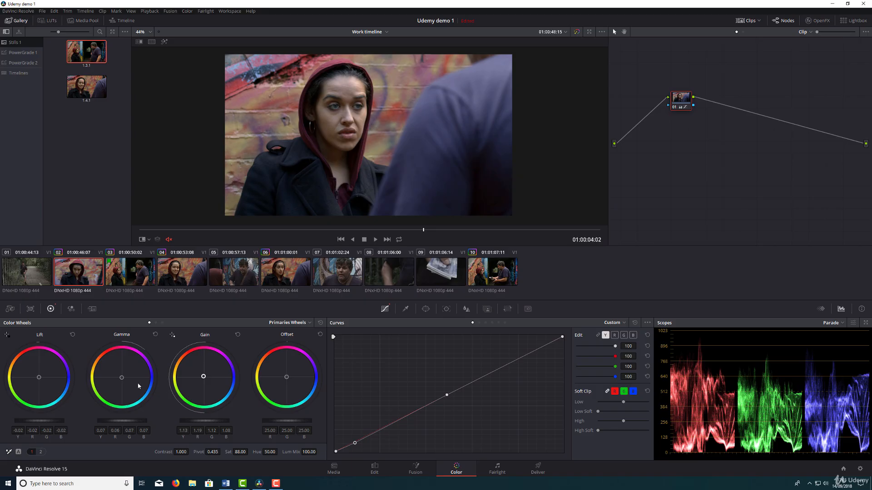
Shift clip 02's gain and gamma slightly toward red, and show the clip 04 still as a reference wipe.
left_click_drag(122, 378, 120, 377)
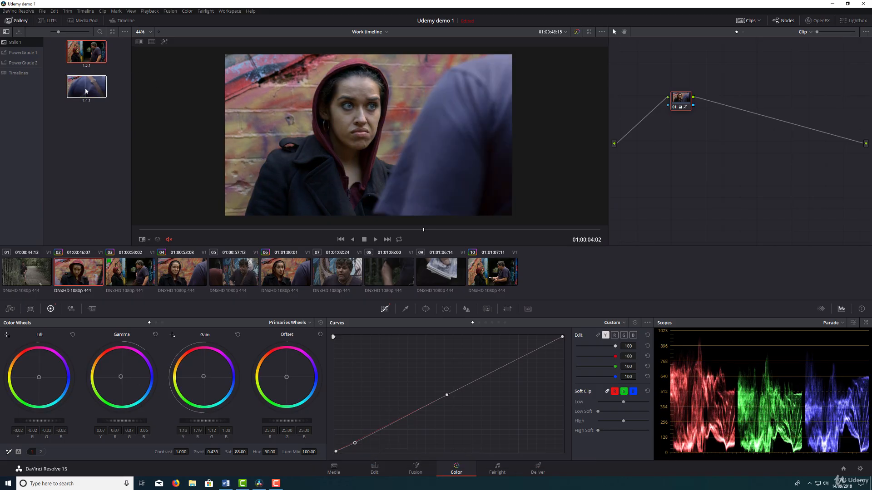
double_click(86, 91)
left_click_drag(291, 131, 323, 156)
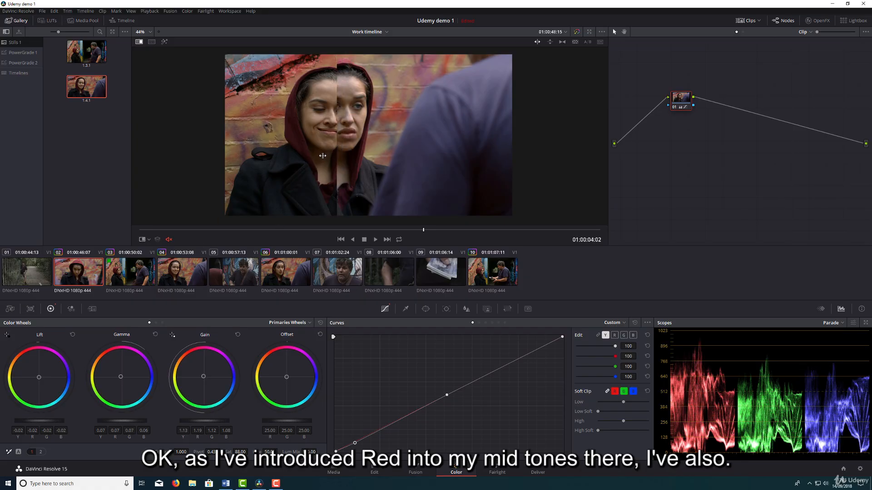
Fine-tune clip 02's lift and gain balance, lower its gain to 1.10 and gamma to 0.06, and raise saturation to 93.80.
left_click_drag(39, 378, 39, 377)
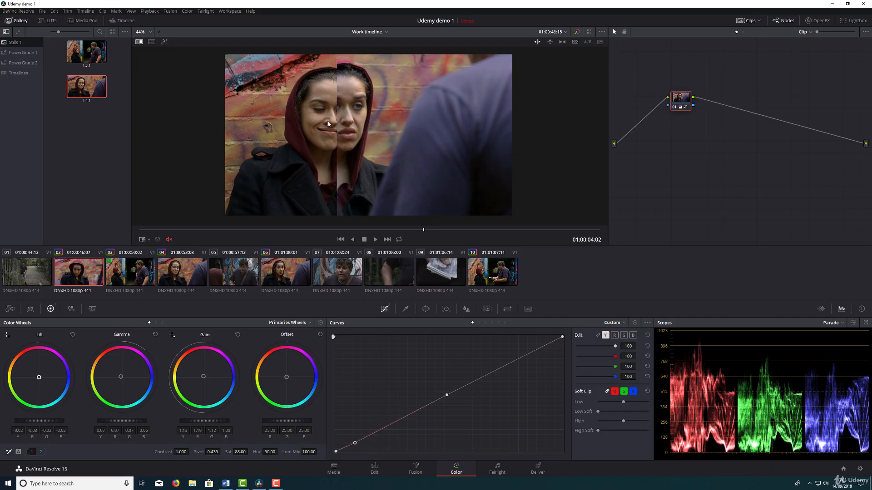
left_click_drag(204, 377, 203, 376)
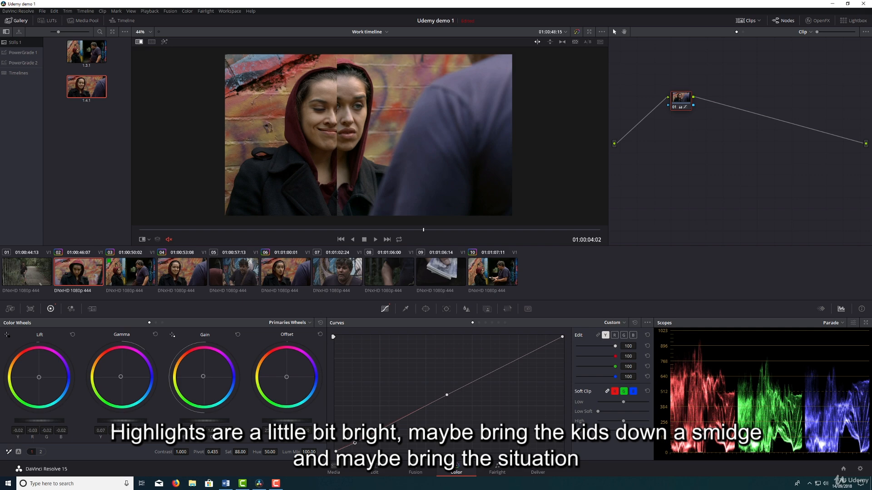
left_click_drag(122, 421, 120, 421)
Compare clip 02's face and hood tones with the still using the wipe, and turn the reference wipe off.
mouse_move(334, 110)
left_mouse_down()
mouse_move(273, 112)
mouse_move(420, 113)
mouse_move(325, 116)
left_mouse_up()
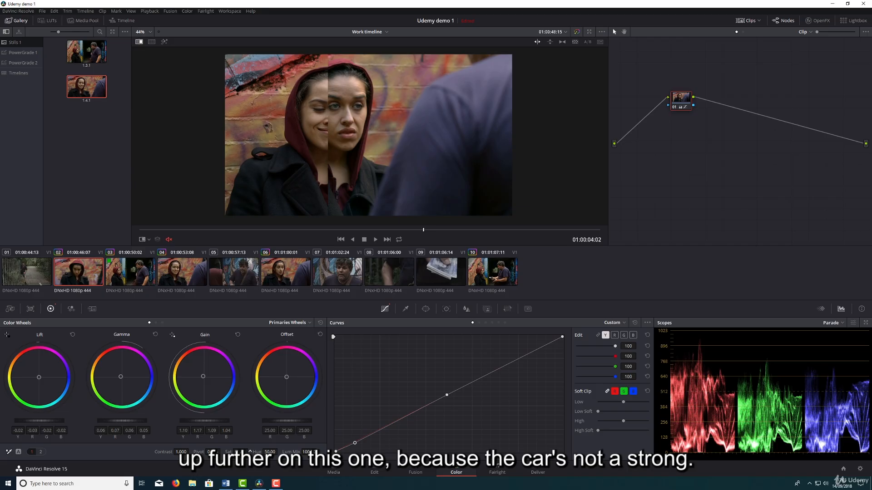
left_click_drag(327, 113, 304, 113)
right_click(321, 112)
left_click(342, 155)
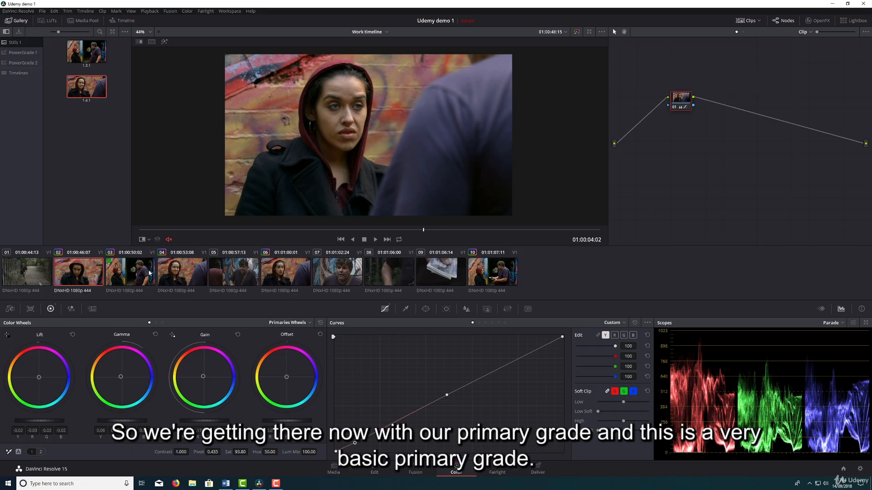
Grade clip 01 with lift at -0.03, gain at 1.26 and gamma at 0.04, and raise its saturation to 88.40.
left_click(31, 273)
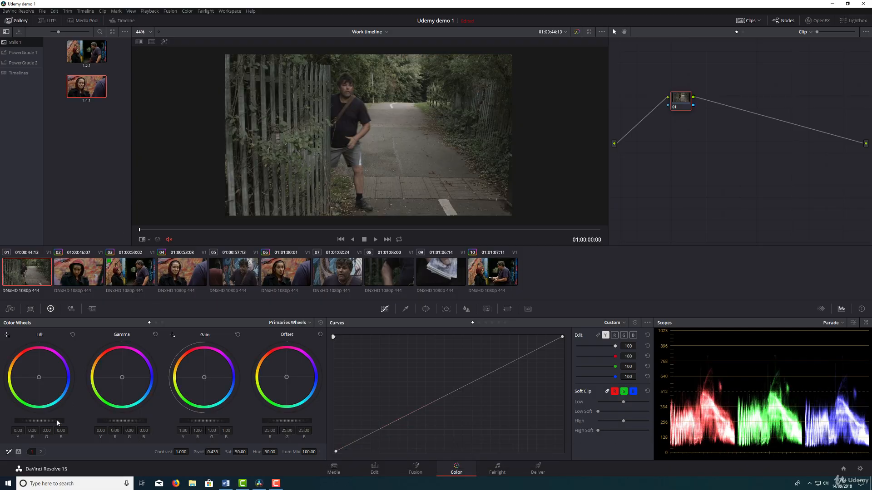
left_click_drag(56, 420, 50, 420)
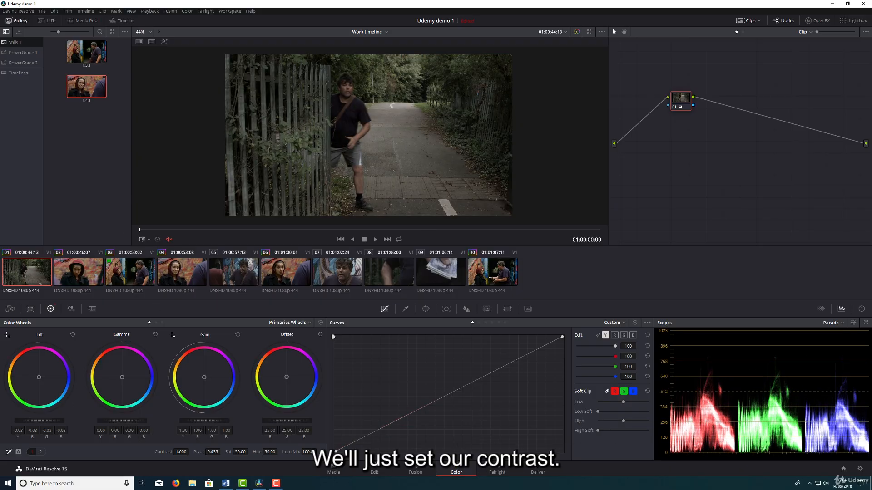
left_click_drag(199, 421, 214, 421)
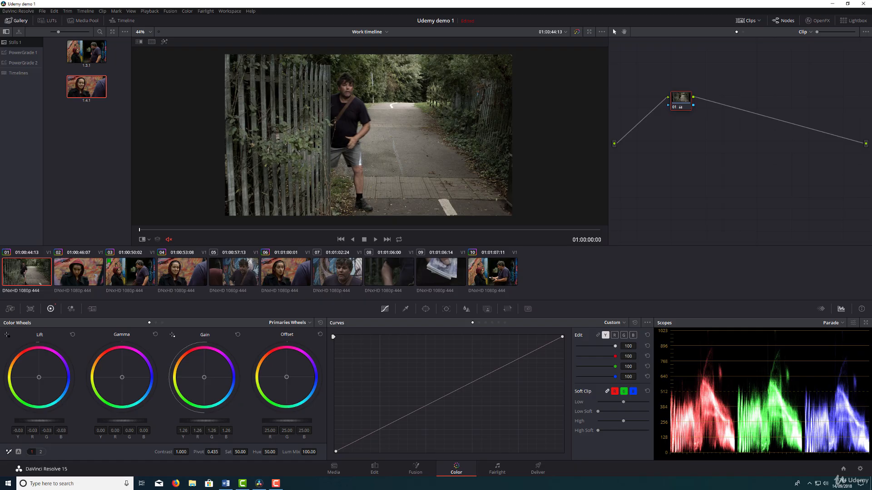
left_click_drag(119, 420, 125, 420)
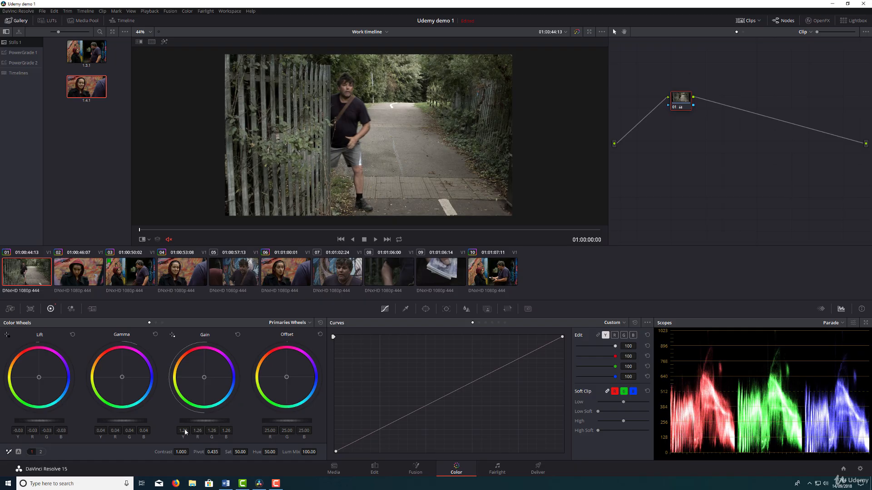
left_click_drag(240, 452, 253, 452)
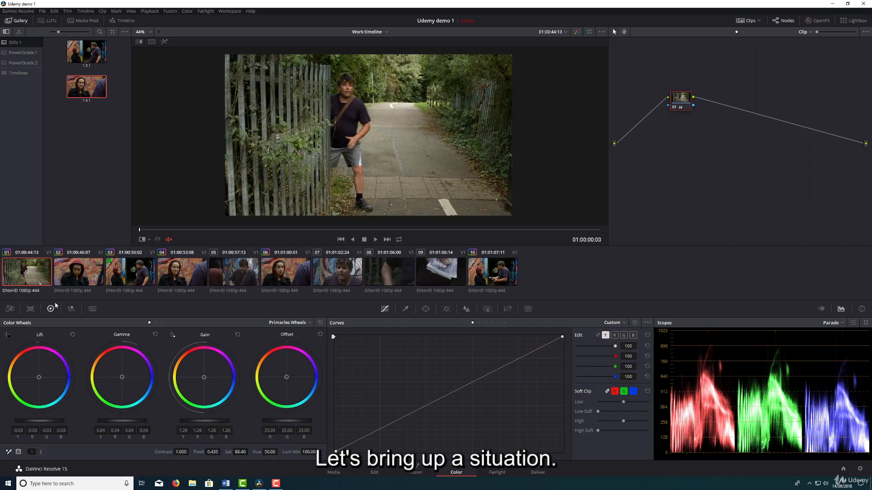
left_click(26, 277)
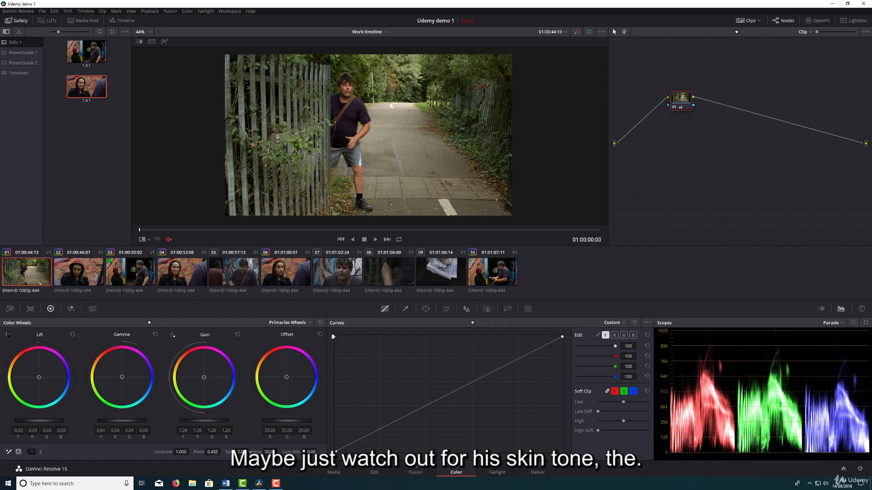
Scrub through clip 02 toward its end and compare its highlights with clip 04.
left_click(77, 273)
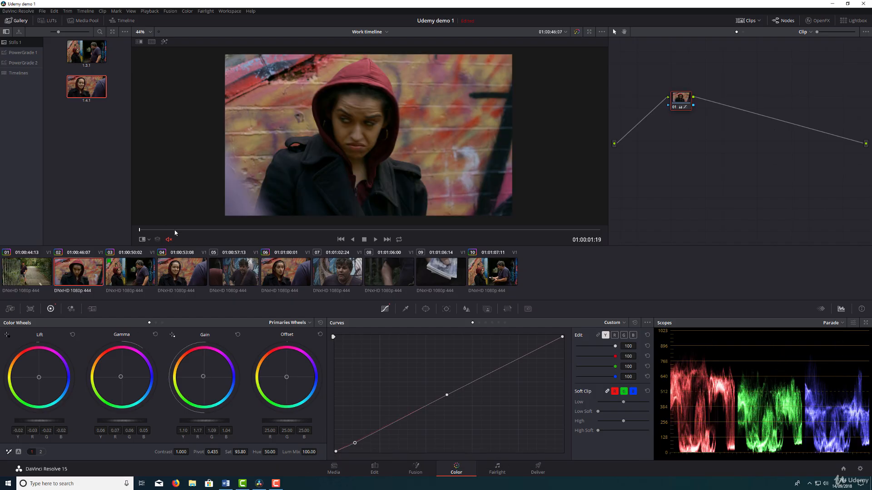
left_click_drag(175, 231, 580, 230)
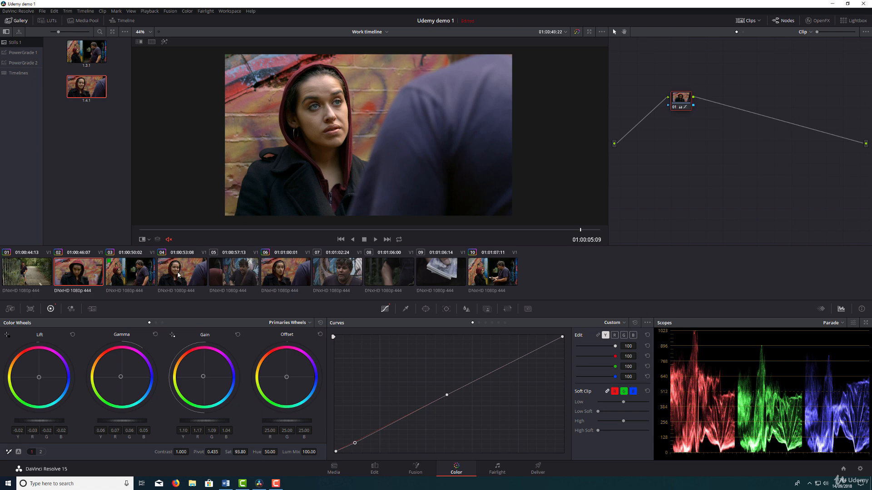
left_click(88, 280)
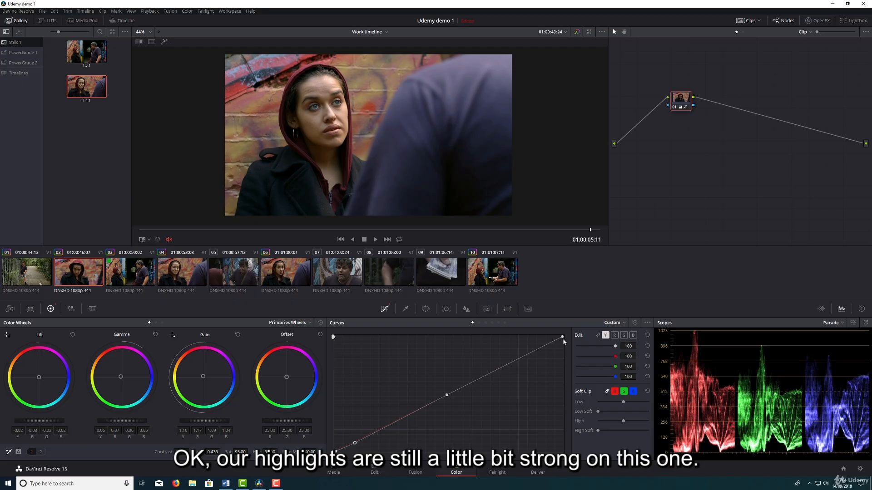
Lower the white end of clip 02's luma curve slightly to soften the highlights.
left_click_drag(563, 337, 570, 351)
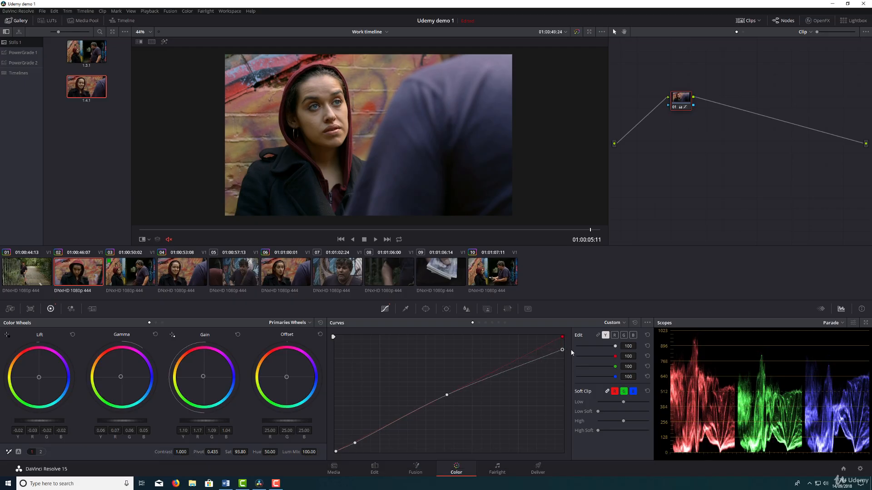
left_click(615, 336)
left_click_drag(563, 351, 565, 346)
Lower the upper end of clip 02's red curve slightly, shape it with two added highlight points, and check the grade off and on.
left_click(614, 336)
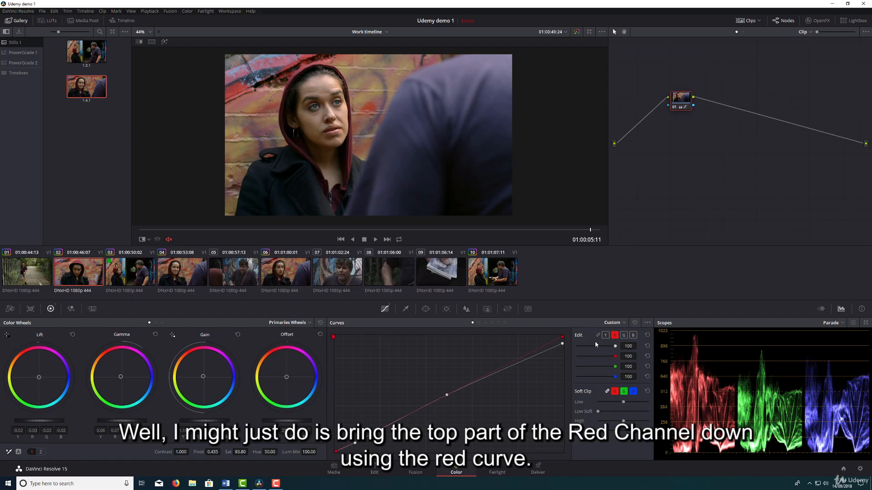
left_click(508, 364)
left_click_drag(562, 337, 562, 343)
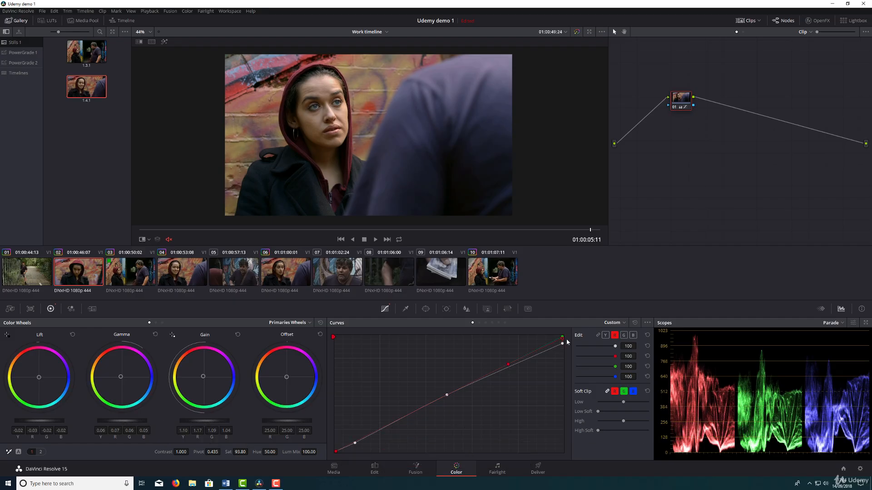
left_click(497, 370)
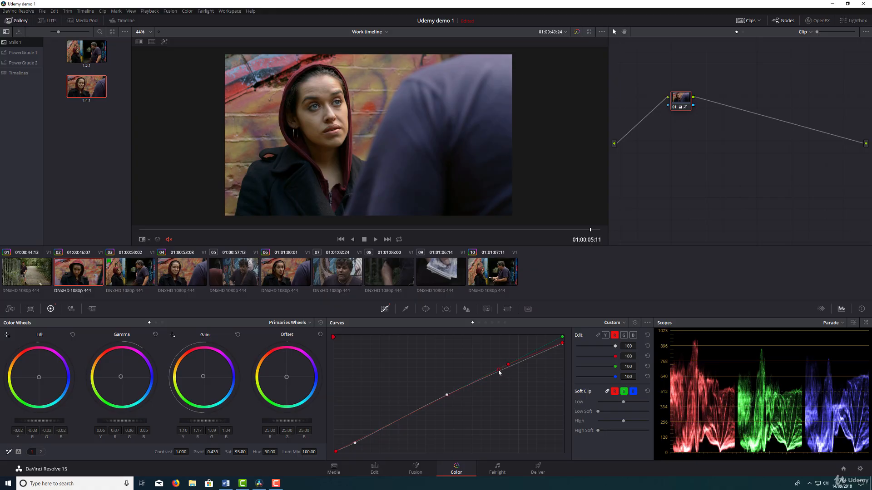
left_click_drag(512, 366, 518, 366)
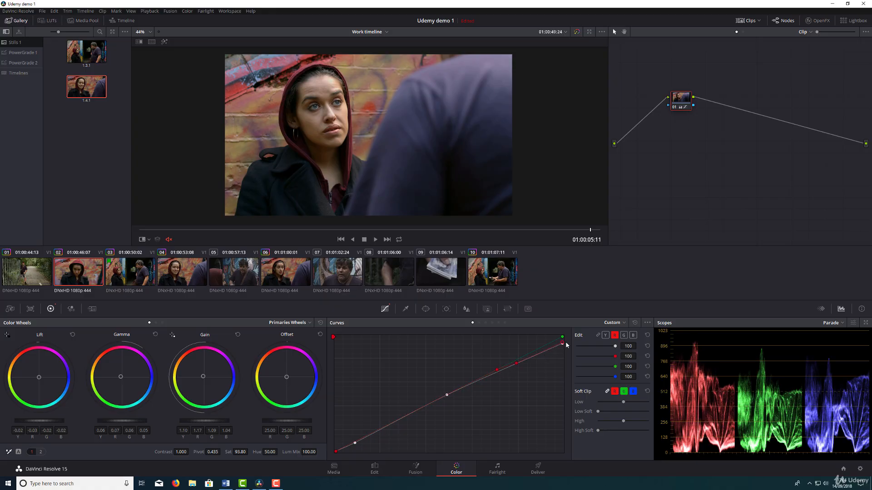
left_click(674, 109)
left_click(673, 108)
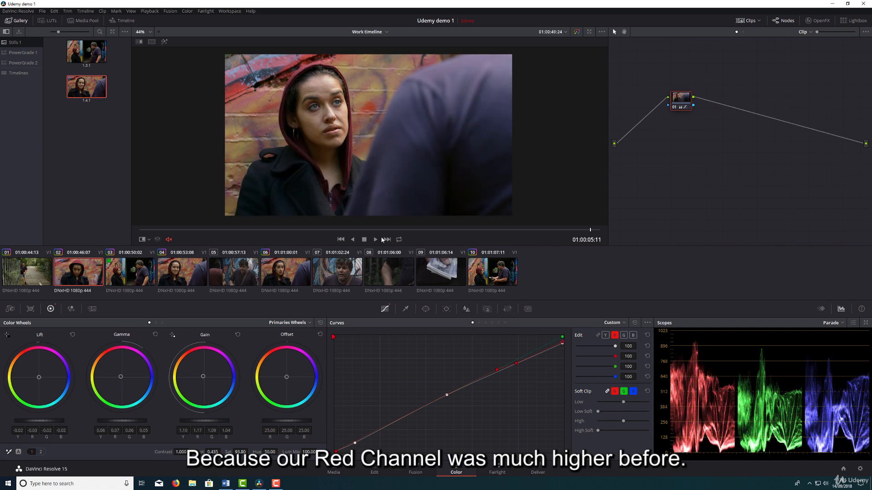
Compare clip 02 with clips 03 and 04, and play the sequence from clip 02 into clip 04 in full screen.
left_click(172, 274)
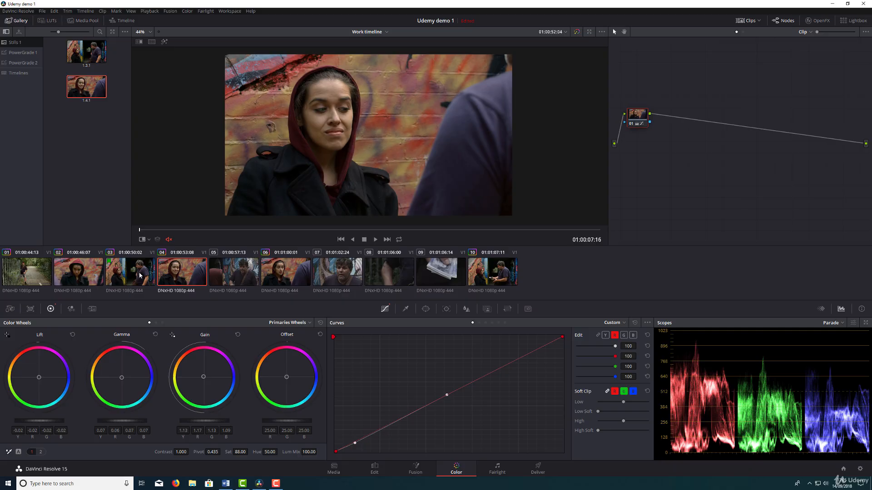
left_click(87, 277)
left_click_drag(178, 234, 604, 217)
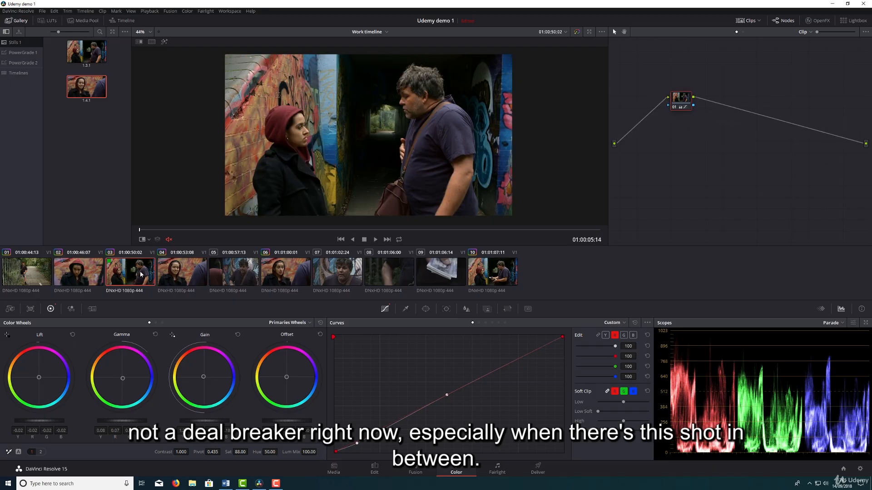
left_click(88, 270)
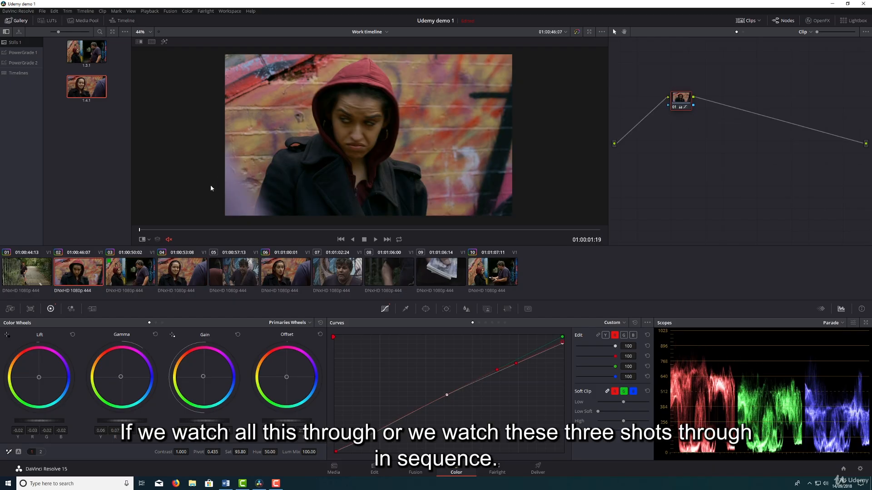
key("ctrl+f")
key("space")
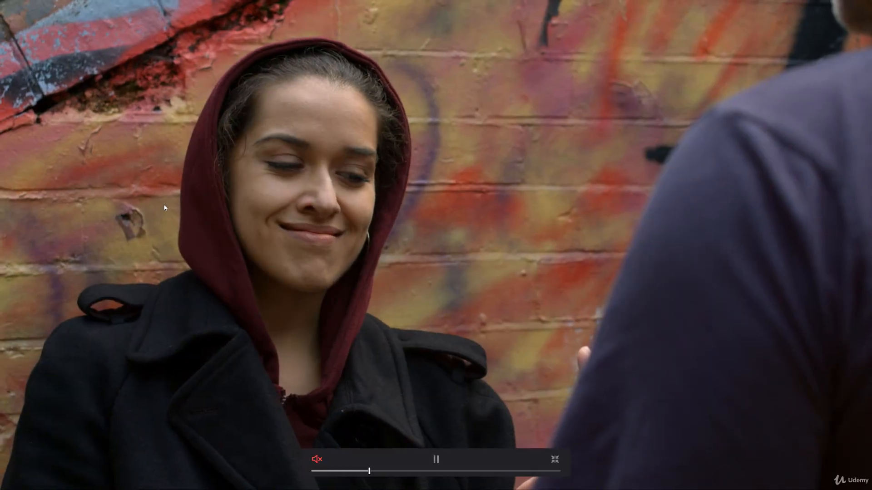
key("space")
key("Escape")
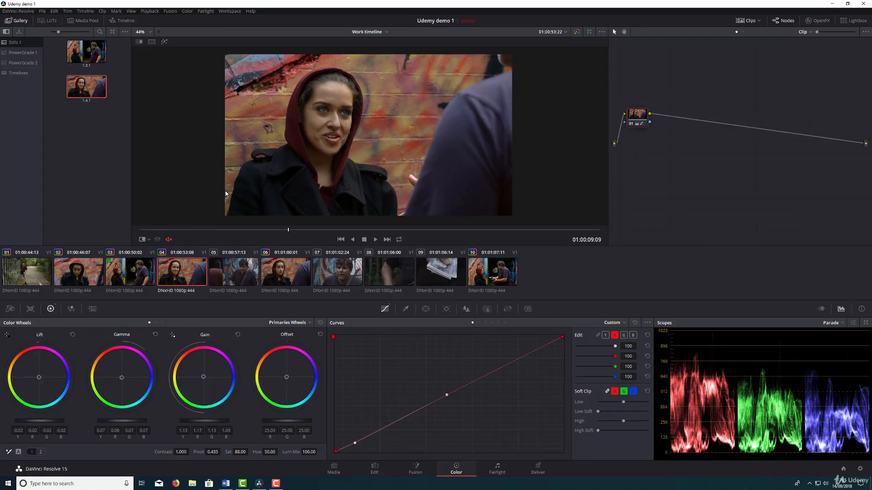
Lower clip 02's highlights to -0.10 with the log wheels, using a frame late in the shot.
left_click(80, 273)
left_click_drag(196, 229, 483, 226)
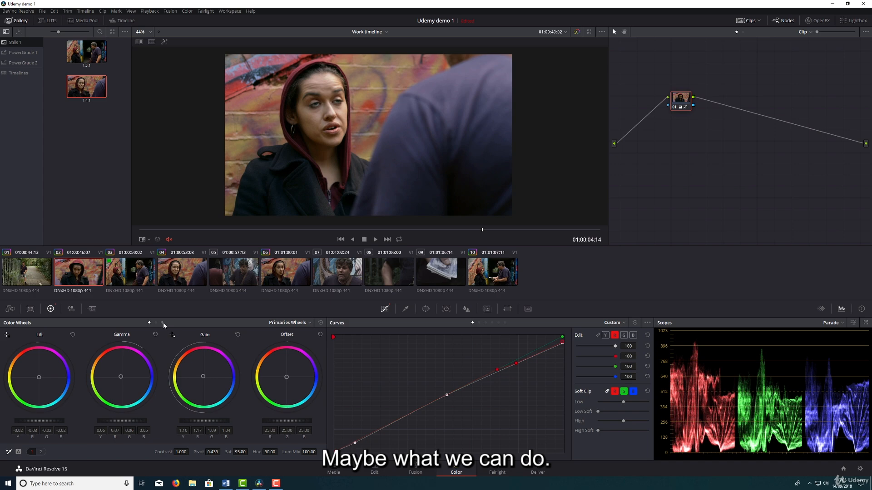
left_click(163, 323)
left_click_drag(225, 423, 207, 423)
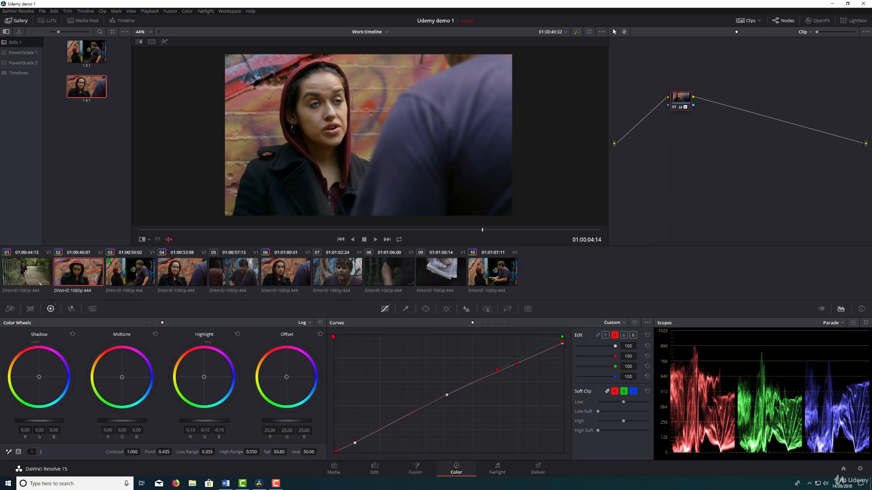
Check clip 02 against clip 04 and replay the sequence from clip 02 into clip 05 in full screen.
left_click(164, 277)
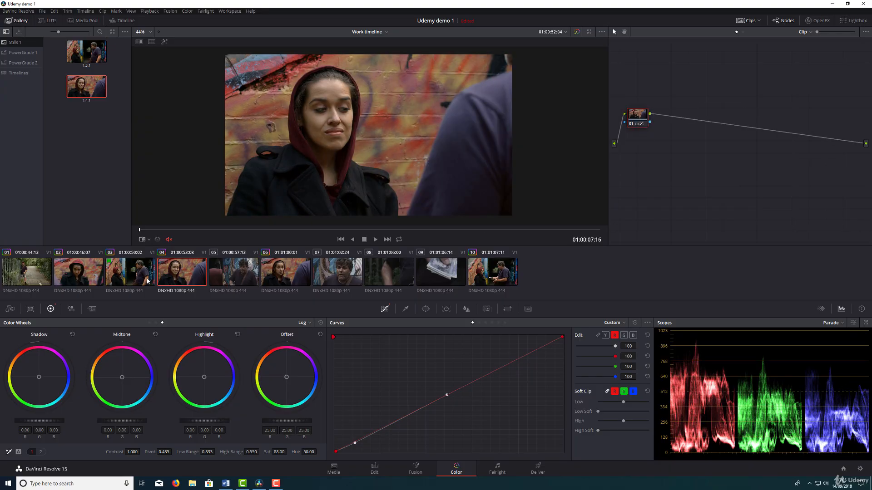
left_click(84, 282)
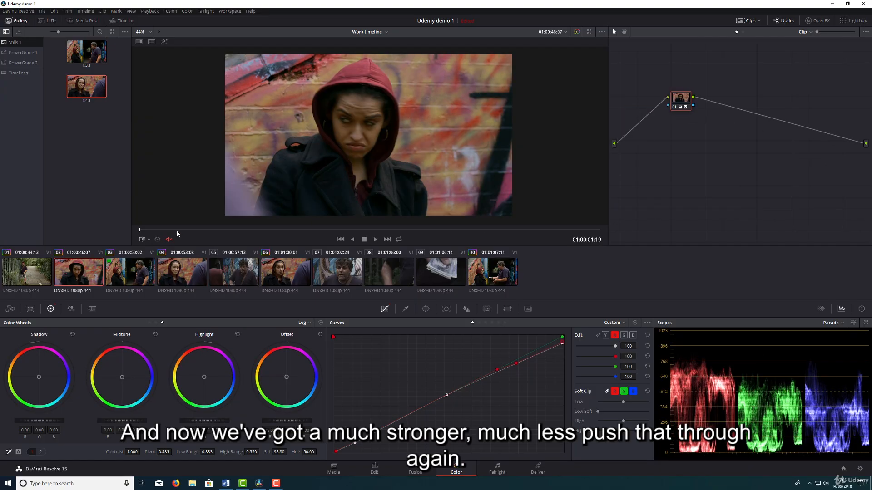
key("p")
key("space")
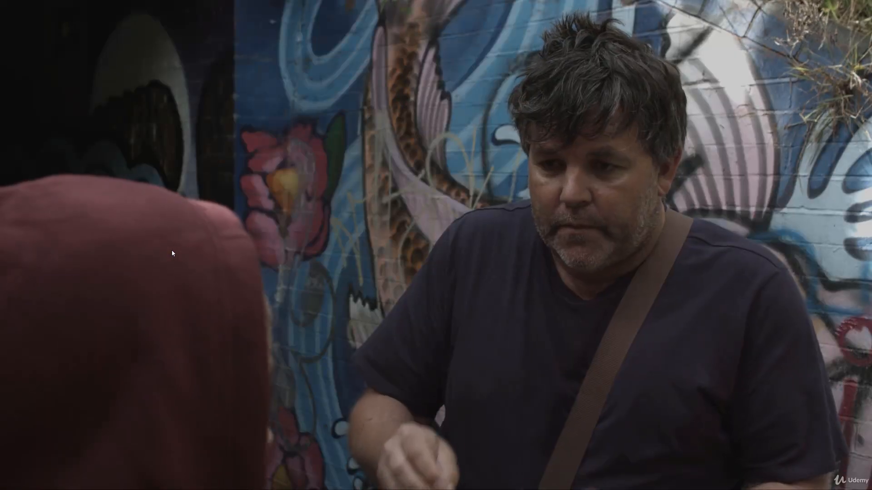
key("Escape")
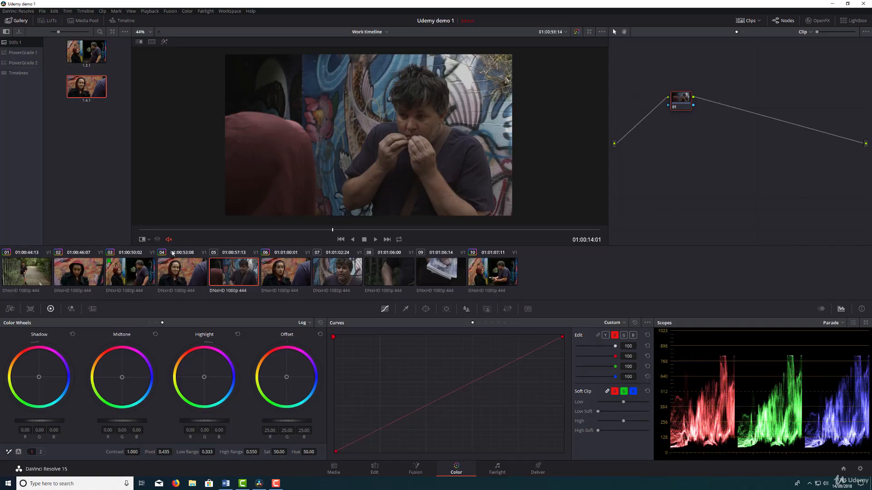
Look at clip 07, select clip 05 for grading, and set the color wheels to primaries mode.
left_click(345, 274)
mouse_move(140, 230)
left_mouse_down()
mouse_move(561, 220)
mouse_move(141, 206)
mouse_move(136, 213)
left_mouse_up()
left_click(222, 264)
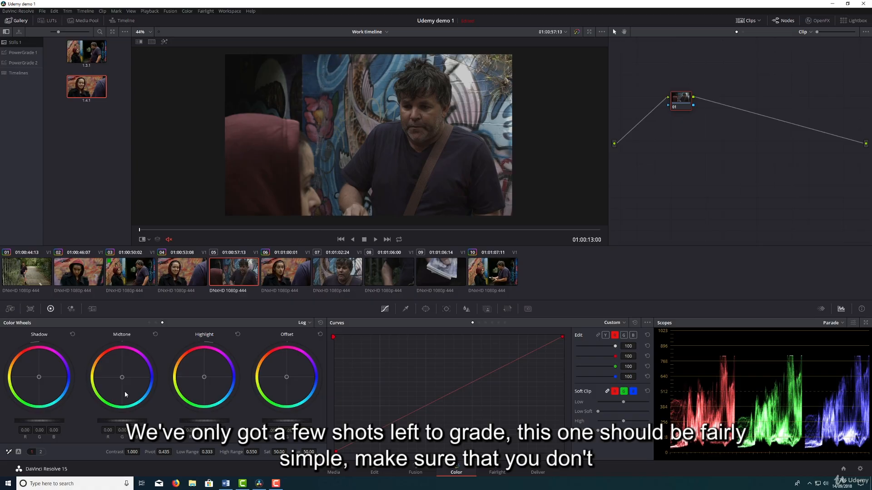
left_click(149, 323)
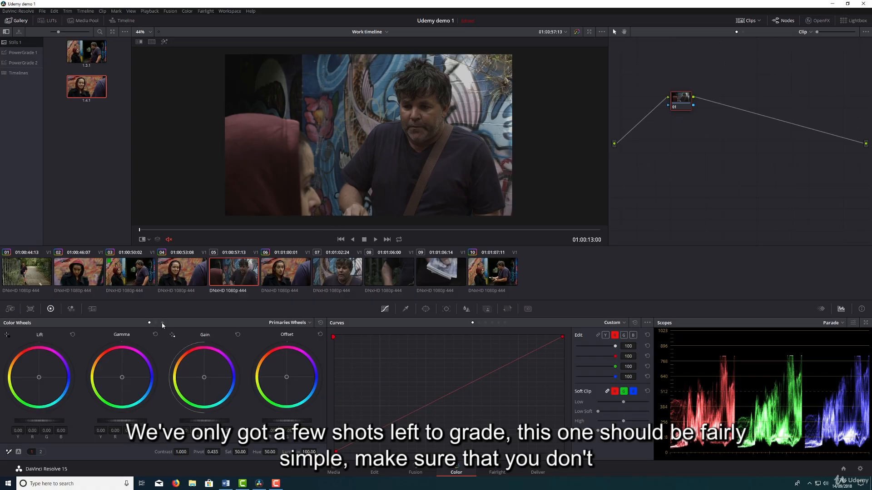
left_click(162, 324)
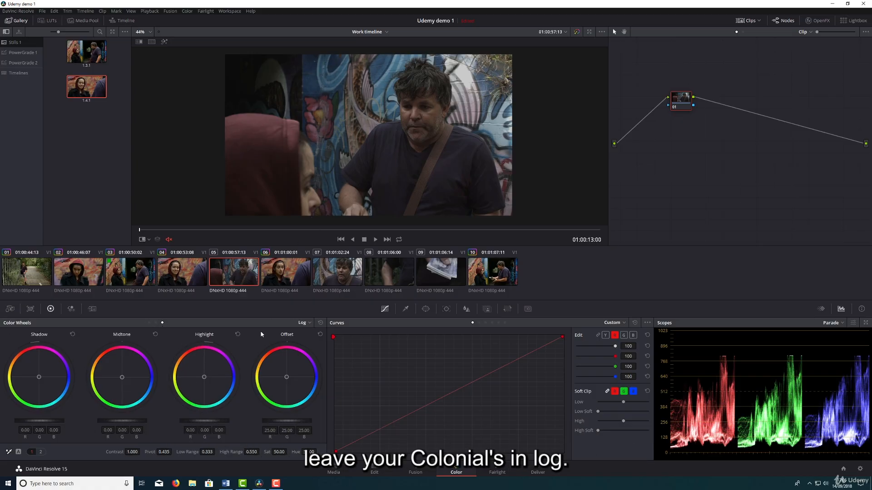
left_click(149, 323)
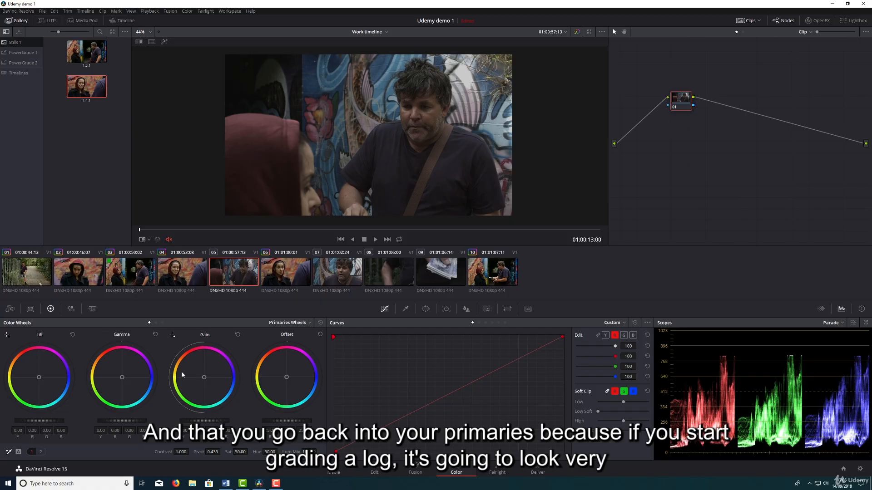
Try grading clip 05 with the log wheels at shadow -0.05 and highlight 0.40, reset them, and return to the primaries wheels.
left_click(162, 322)
mouse_move(49, 421)
left_mouse_down()
mouse_move(30, 421)
mouse_move(43, 421)
left_mouse_up()
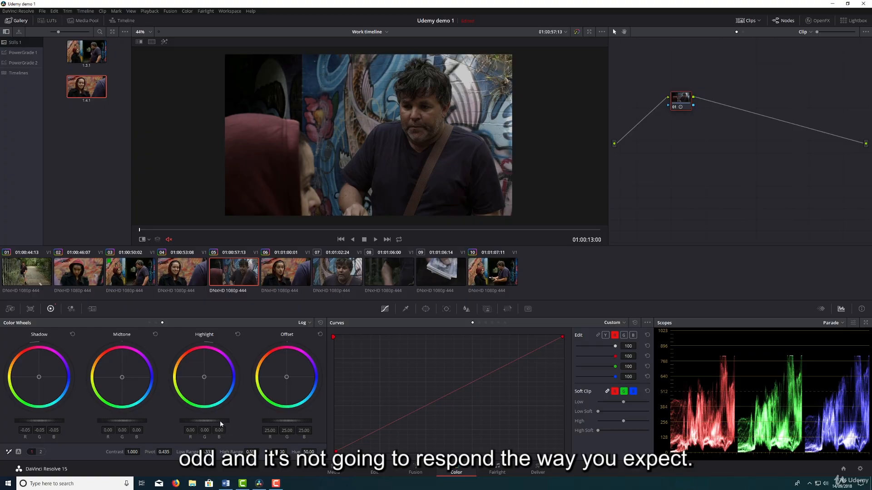
left_click_drag(217, 421, 238, 420)
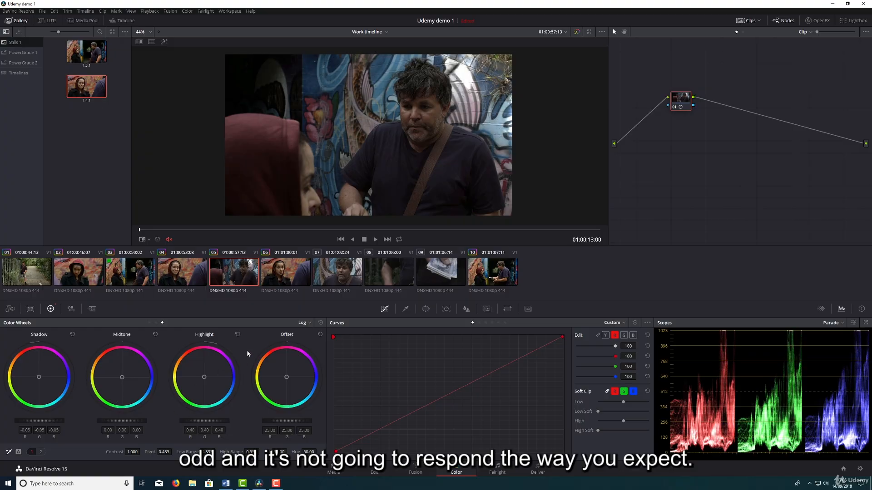
left_click(320, 323)
left_click(148, 322)
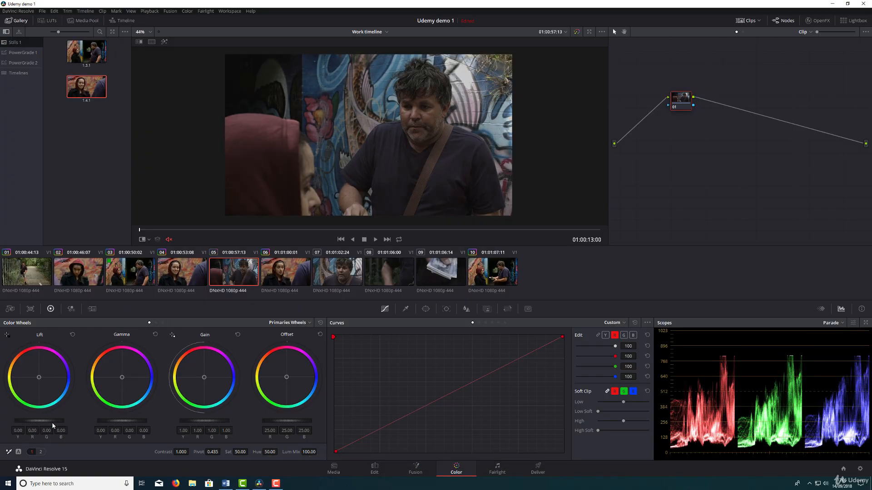
Grade clip 05 with lift at -0.02, gain at 1.46 and gamma at 0.02, and show its luma curve for editing.
left_click_drag(52, 422, 46, 423)
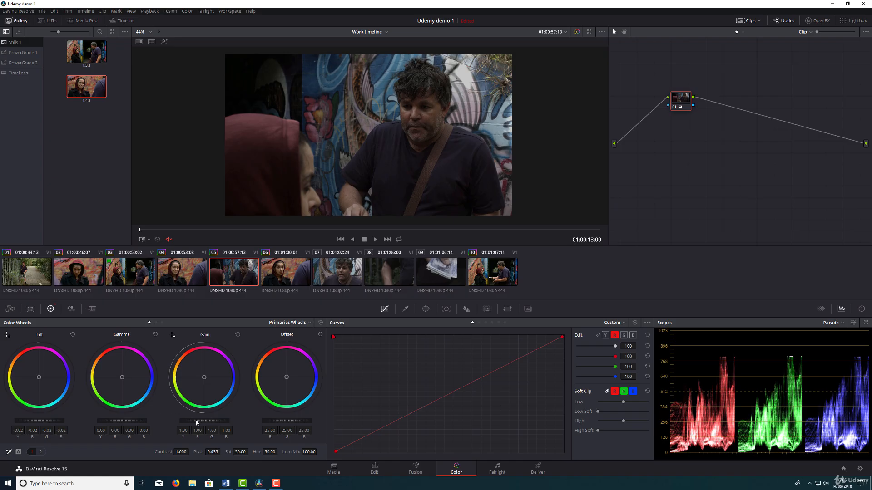
left_click_drag(197, 424, 216, 423)
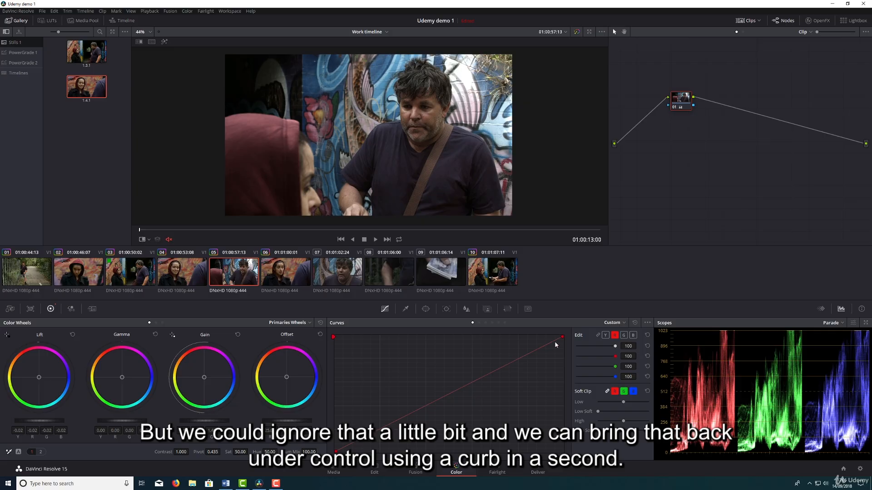
left_click(605, 335)
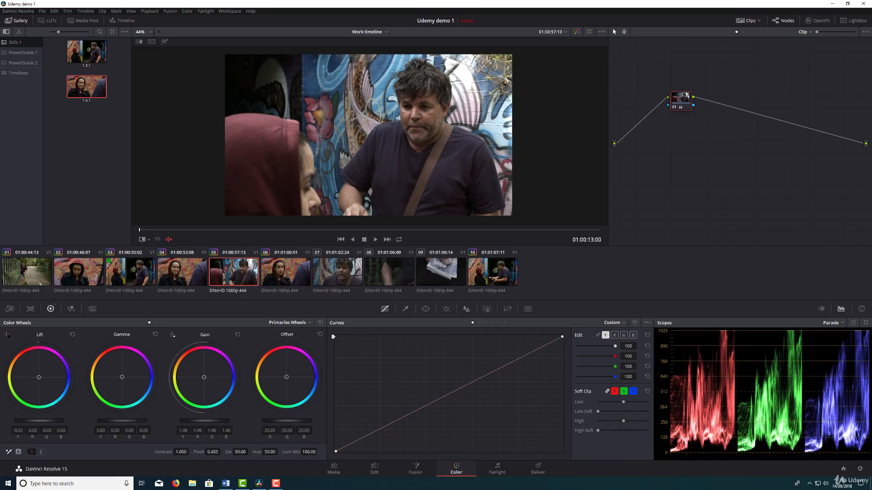
left_click_drag(122, 421, 126, 421)
Check clip 05's brightness against clip 04 and raise clip 05's saturation to 73.00.
left_click(186, 277)
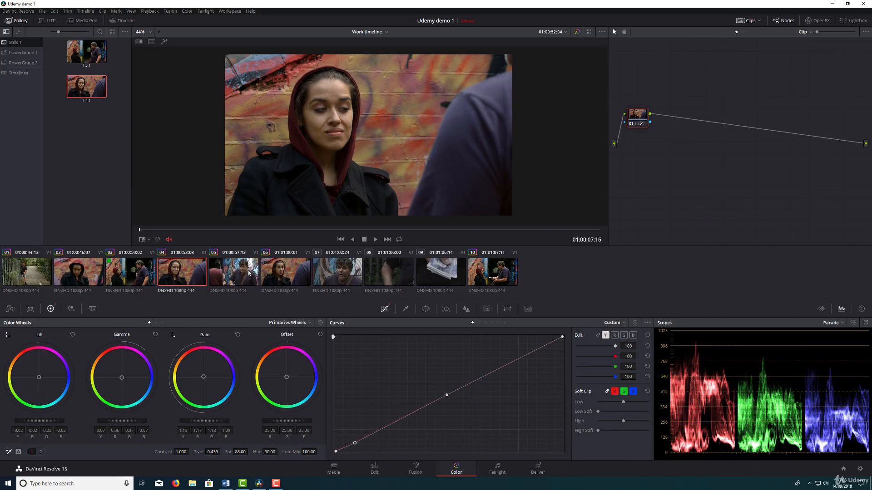
left_click(248, 273)
left_click(193, 278)
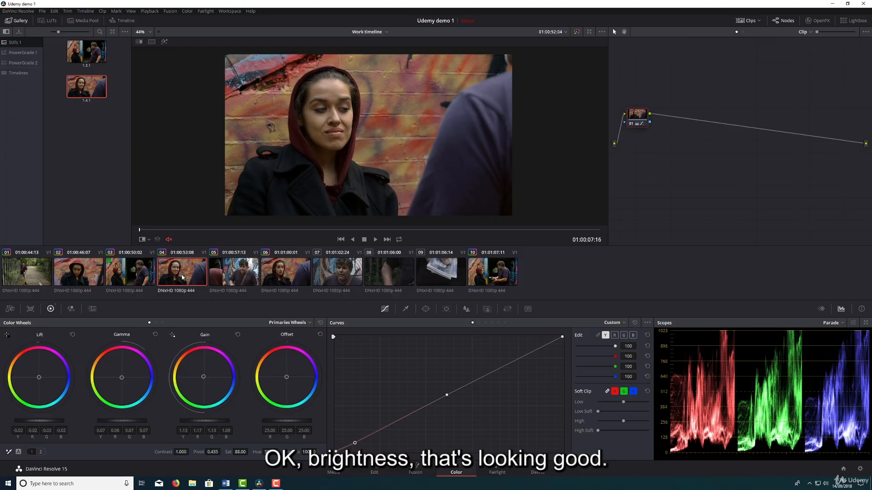
left_click(247, 273)
left_click_drag(240, 452, 248, 452)
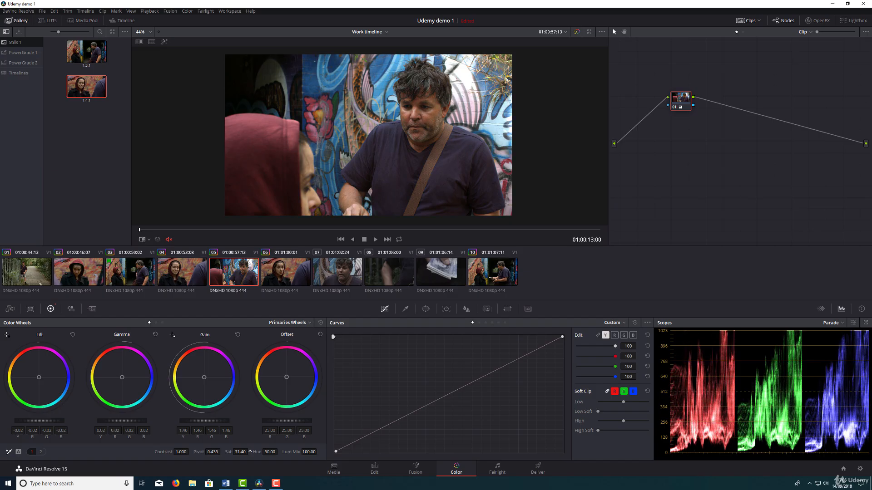
left_click_drag(249, 451, 250, 452)
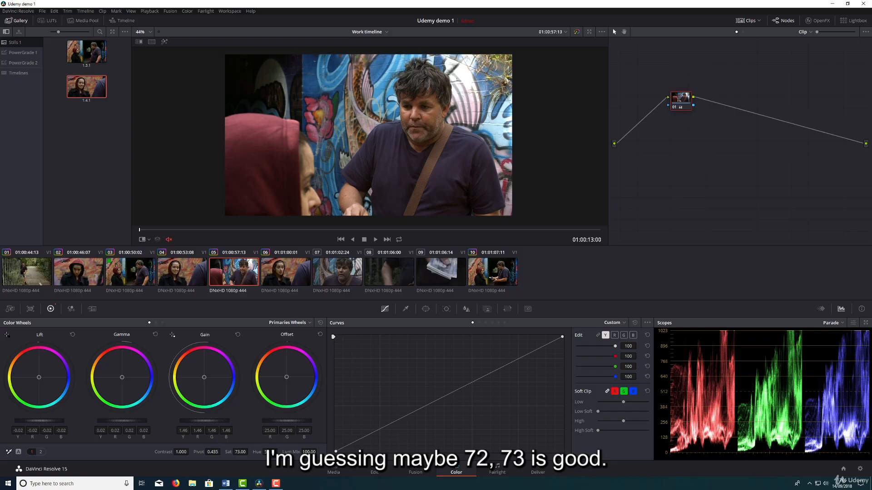
Compare the skin tones in clip 05 with those in clips 03 and 04.
left_click(192, 274)
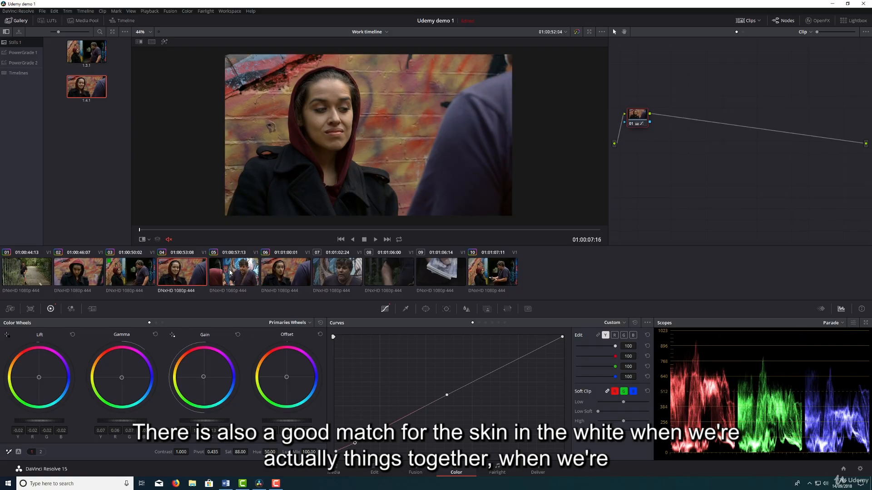
left_click(234, 275)
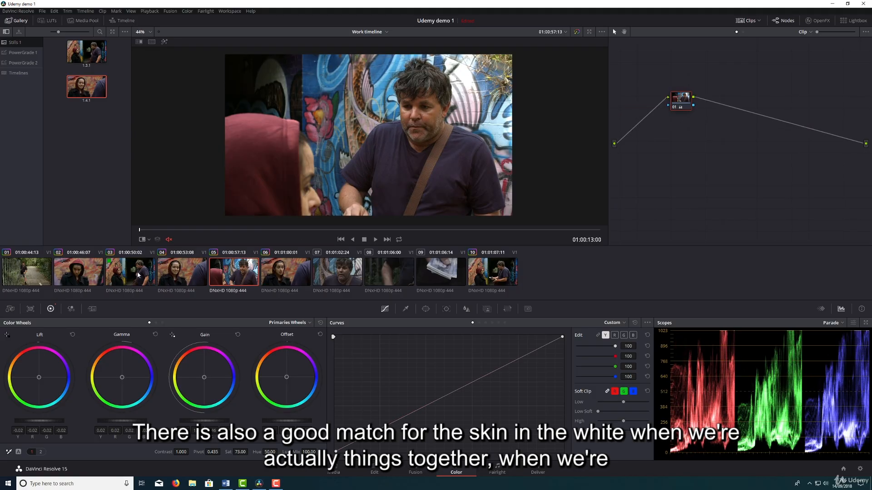
left_click(138, 275)
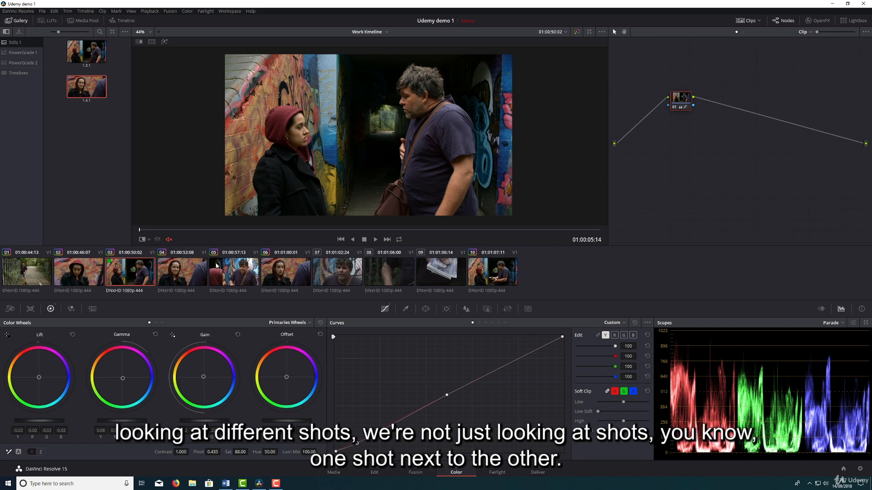
key("Down")
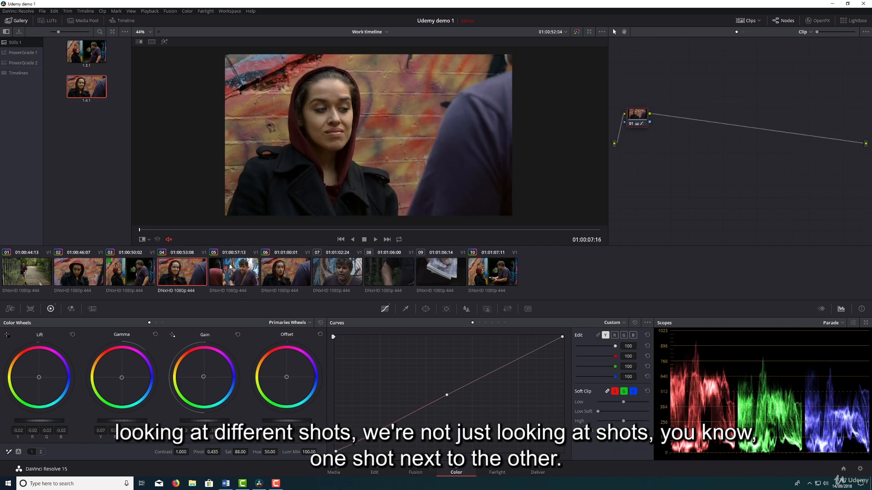
left_click(229, 267)
left_click(145, 270)
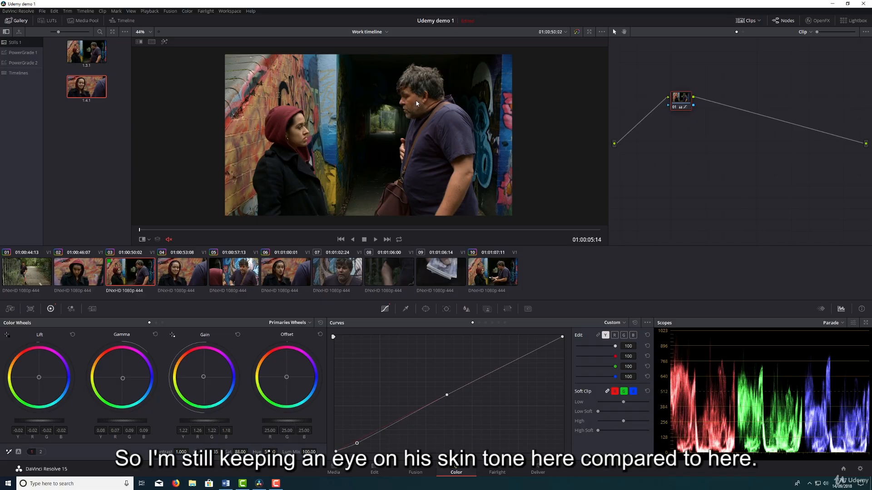
Darken clip 05's luma curve by lowering a shadow point, adding an upper-highlight point slightly below the diagonal, and pulling down the white end point.
left_click(231, 269)
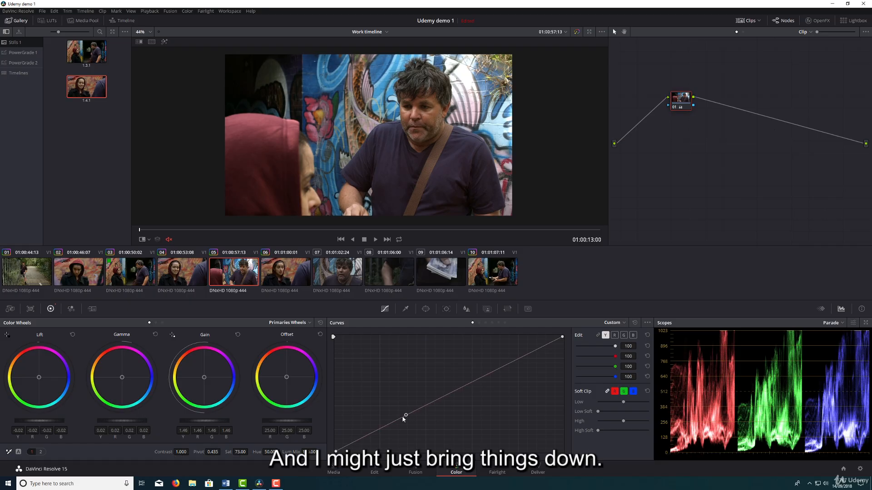
left_click_drag(403, 418, 369, 437)
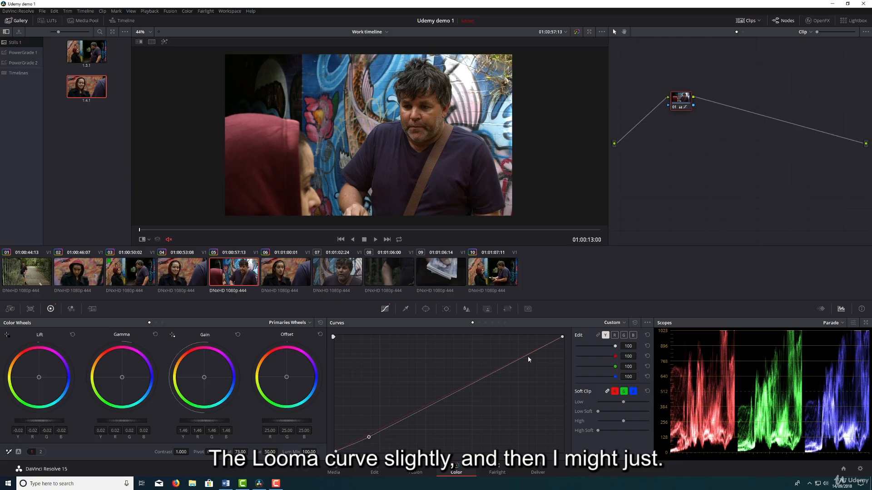
left_click(514, 361)
left_click_drag(564, 337, 571, 347)
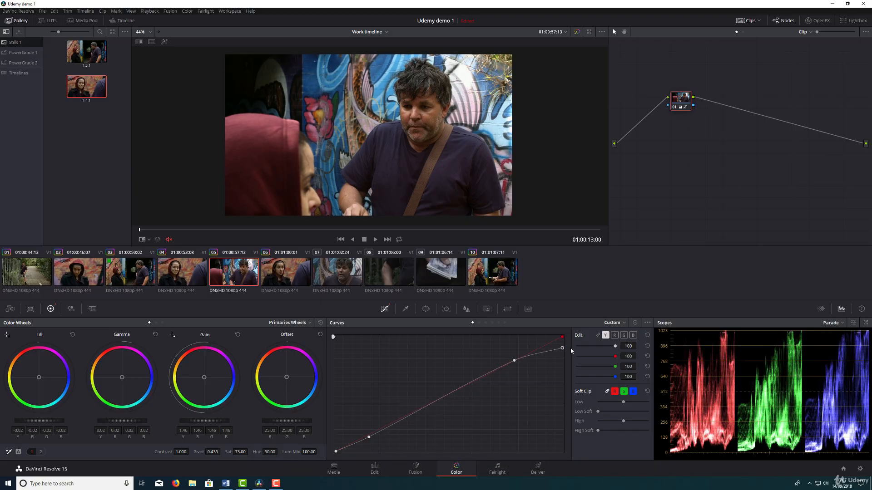
left_click_drag(514, 360, 515, 363)
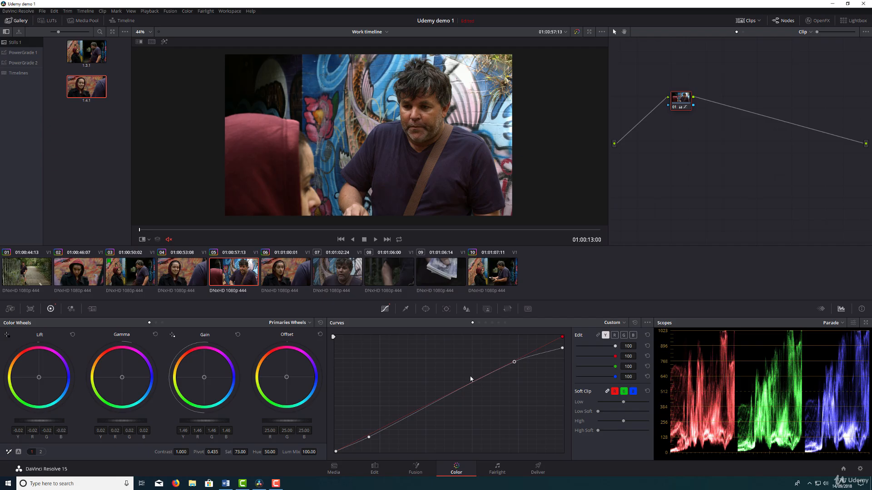
Switch the viewer's on-screen control to the qualifier eyedropper.
left_click(149, 239)
left_click(147, 255)
left_click(149, 239)
left_click(153, 251)
Compare clip 05 with clip 04, and play the sequence full screen from clip 04 to check the match.
left_click(190, 276)
left_click(234, 280)
left_click(194, 280)
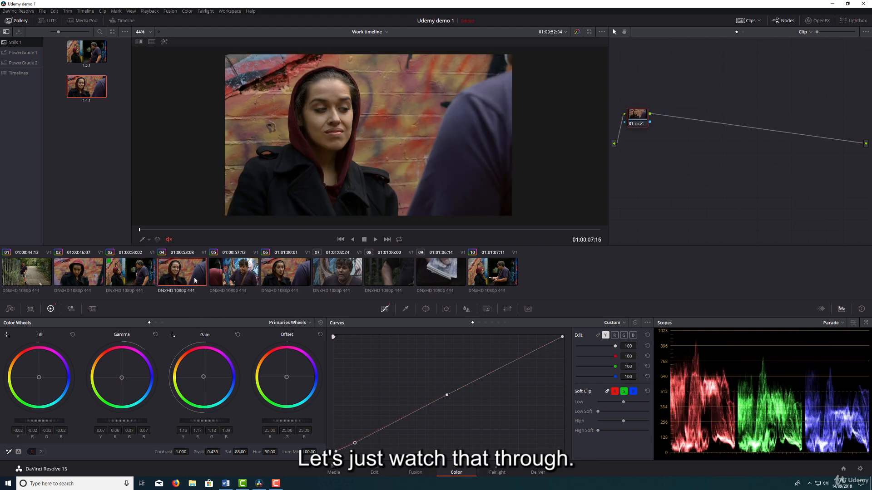
key("space")
key("ctrl+f")
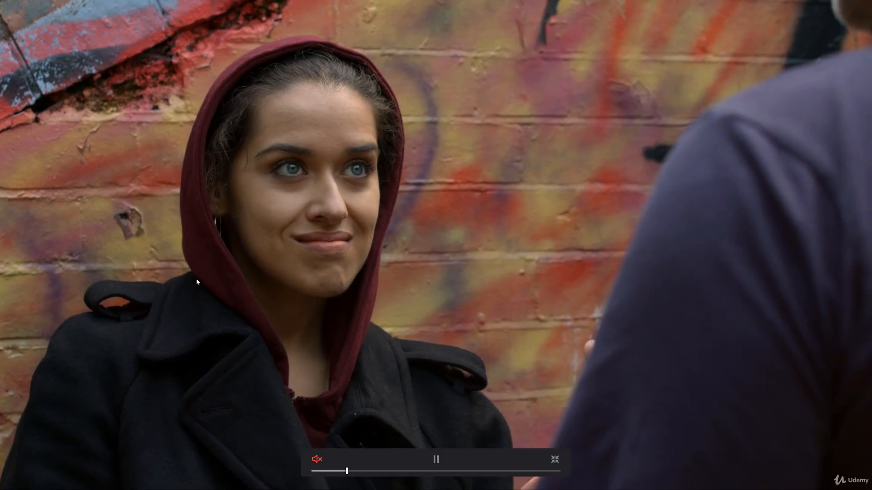
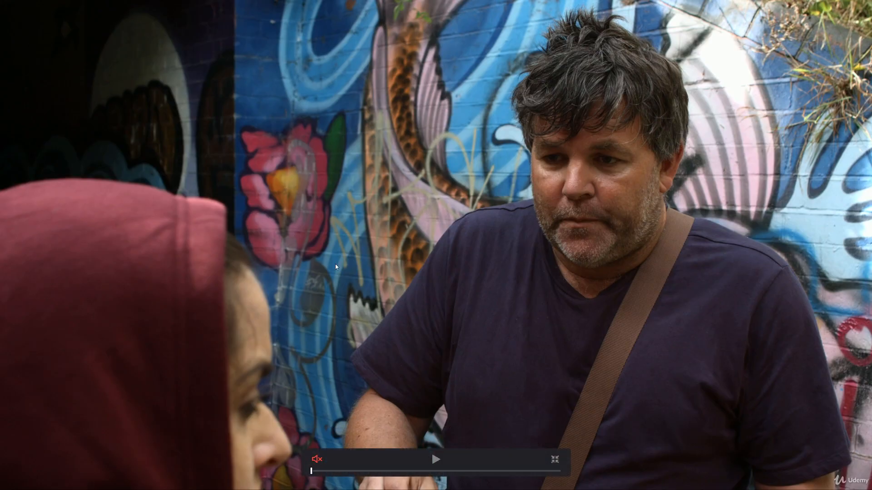
Deepen clip 05's blacks by lowering a shadow point on its luma curve, and grab a still of the graded clip.
key("Escape")
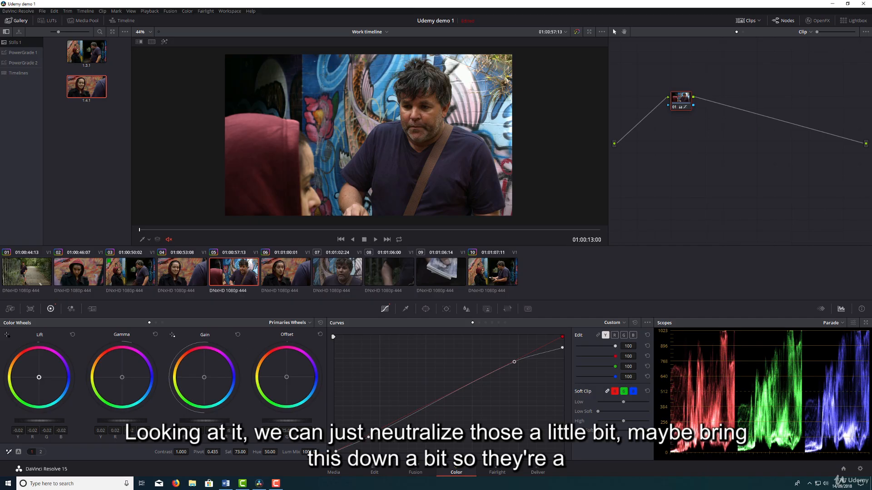
left_click_drag(368, 437, 374, 438)
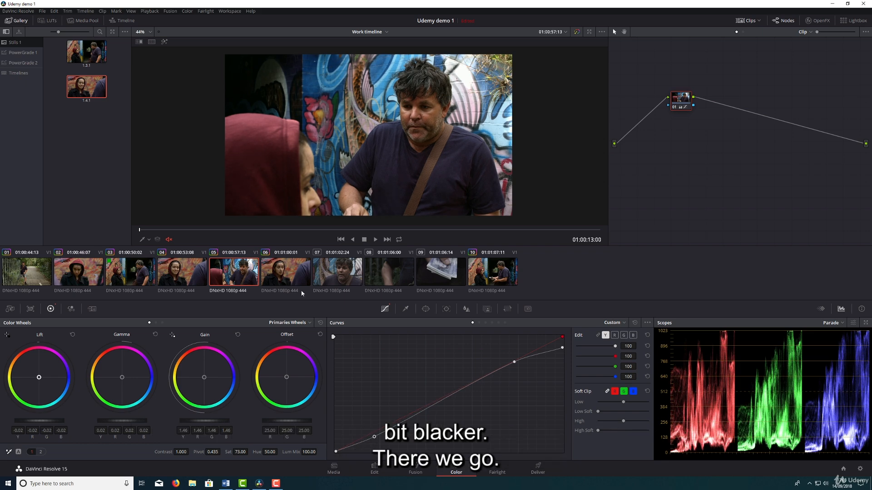
left_click(328, 283)
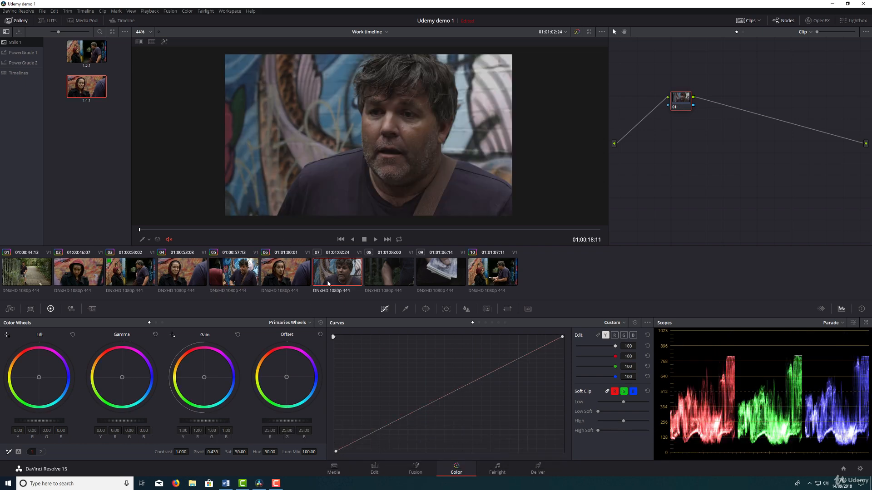
left_click(257, 274)
right_click(343, 104)
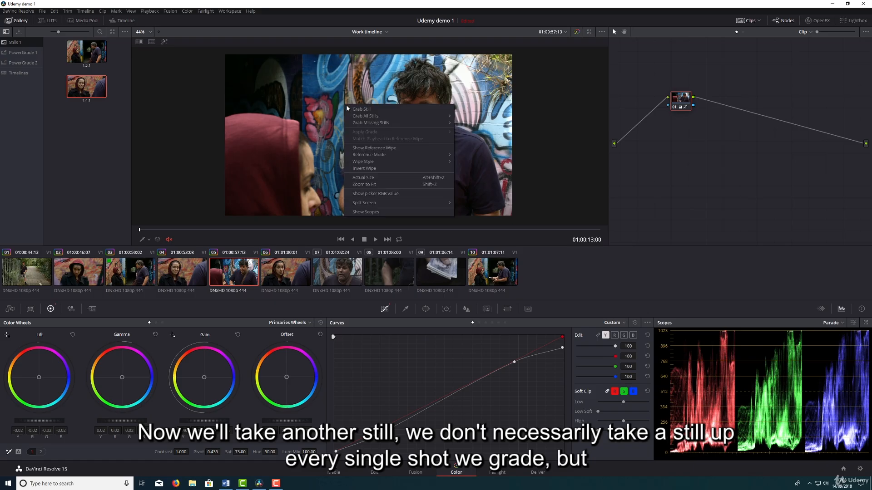
left_click(359, 109)
Compare clip 04 with its saved gallery still using the reference wipe, and turn the wipe off.
left_click(339, 277)
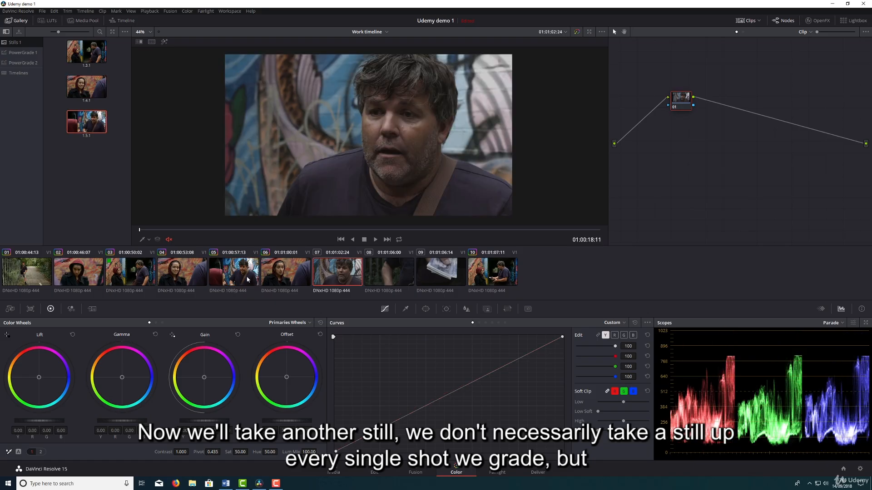
left_click(249, 278)
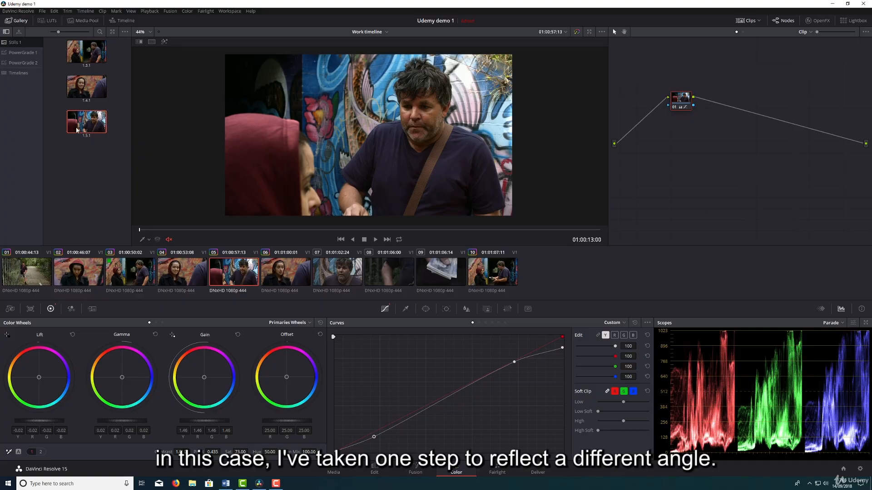
left_click(82, 270)
left_click(182, 272)
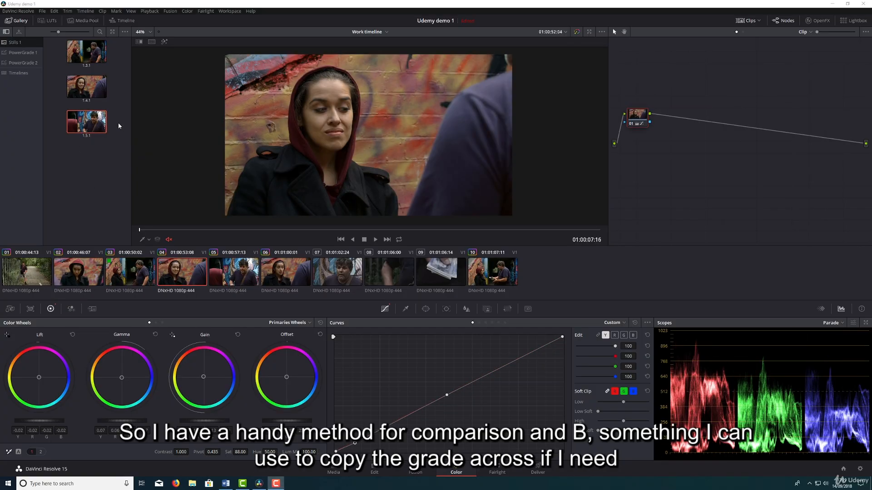
double_click(89, 83)
mouse_move(315, 126)
left_mouse_down()
mouse_move(357, 127)
mouse_move(295, 128)
mouse_move(323, 130)
left_mouse_up()
right_click(341, 139)
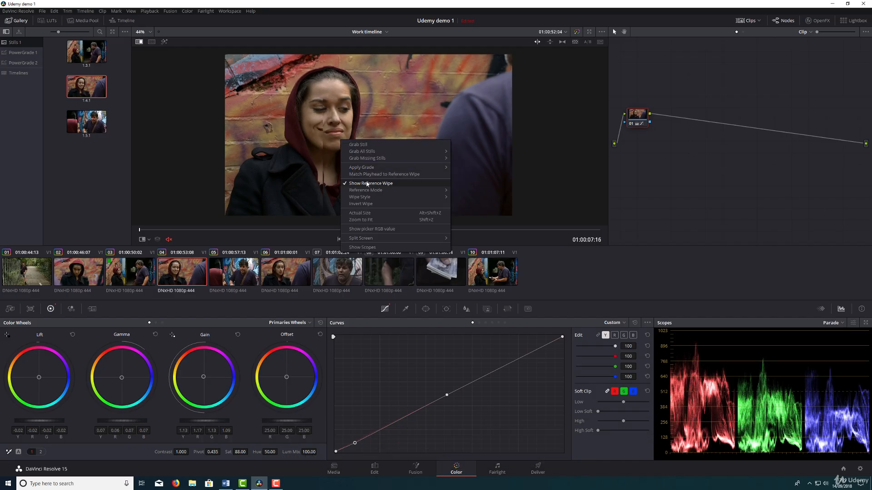
left_click(368, 184)
Preview the ungraded close-up in clip 07 and copy clip 05's grade onto it.
left_click(351, 271)
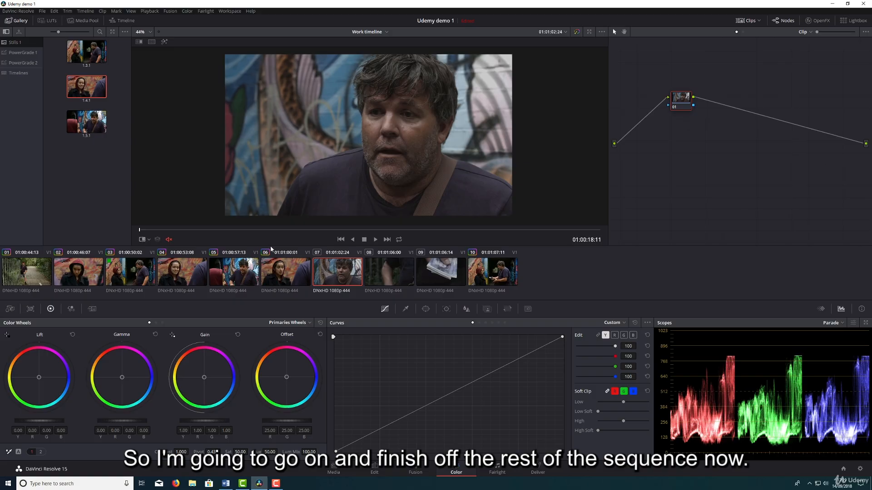
key("space")
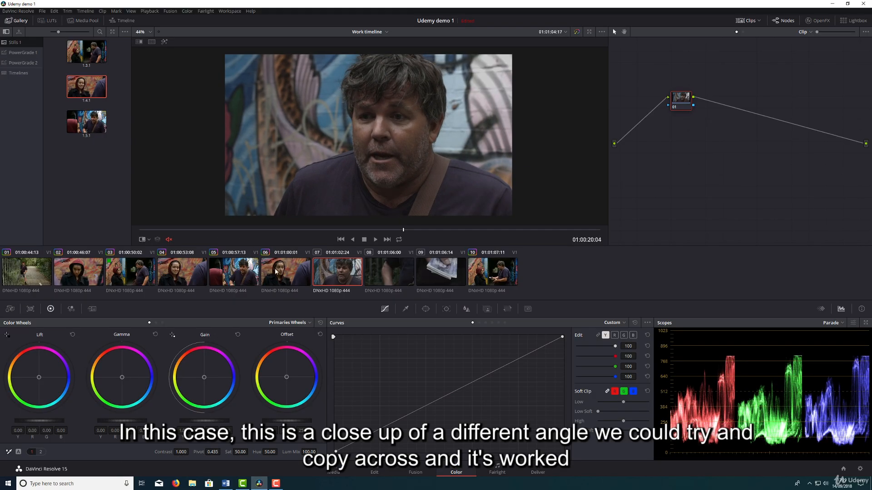
left_click(245, 268)
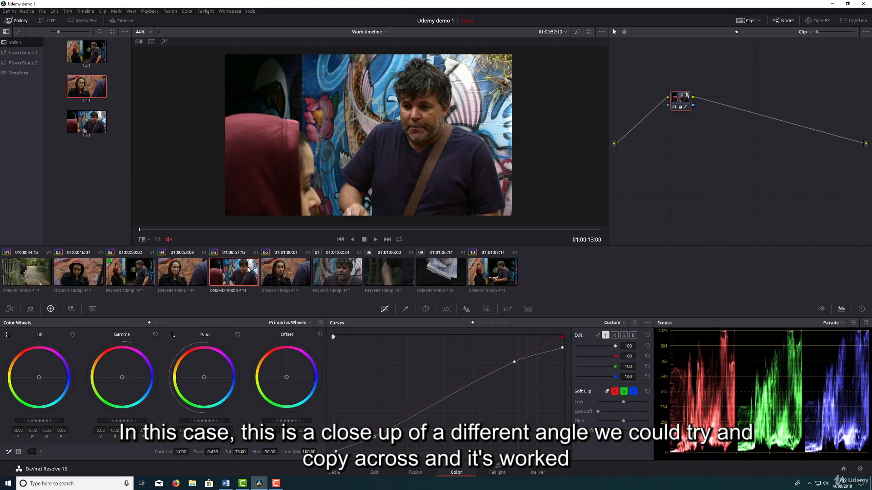
left_click(342, 270)
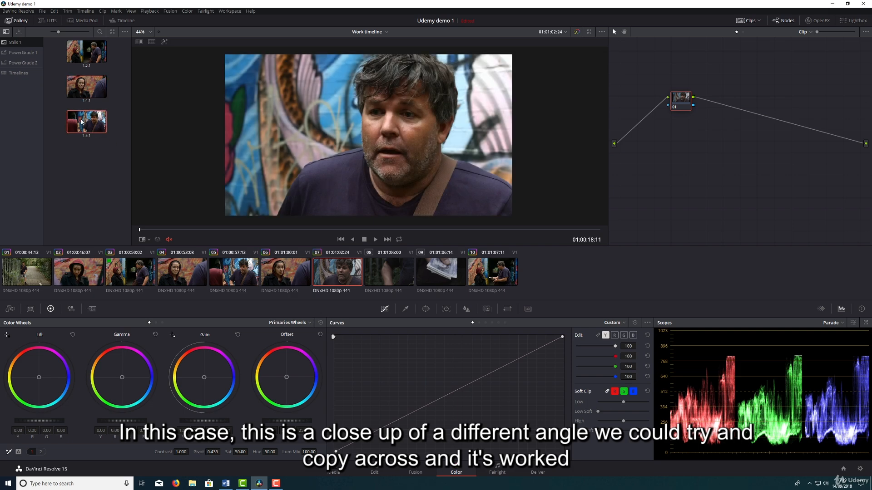
middle_click(240, 268)
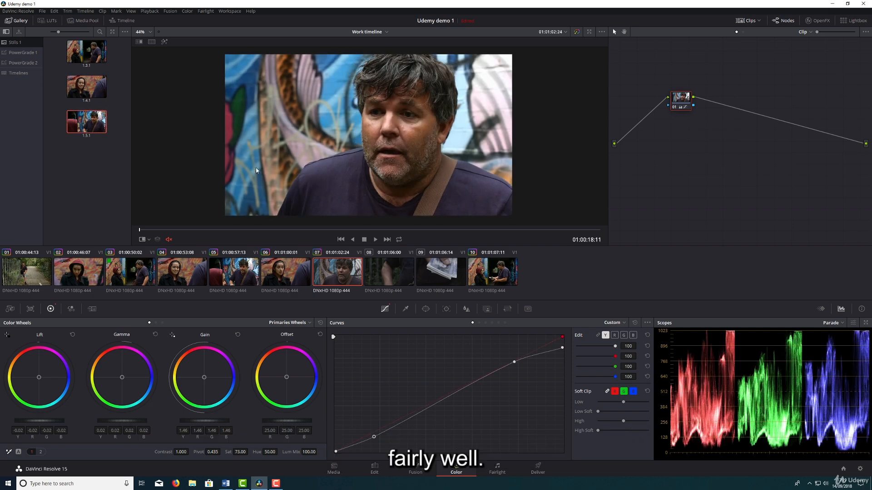
Rebalance clip 07 with offset 19.15, gamma 0.07 and gain 1.45, lowering its lift slightly.
left_click(331, 274)
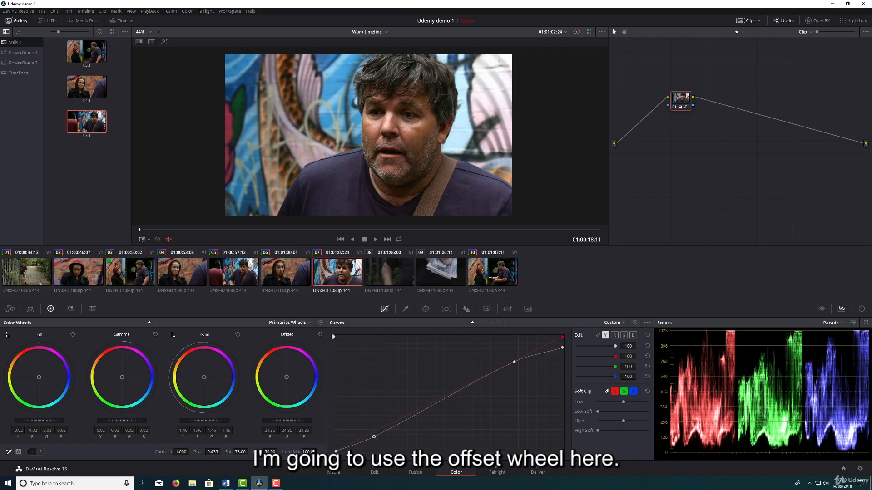
left_click_drag(293, 423, 276, 422)
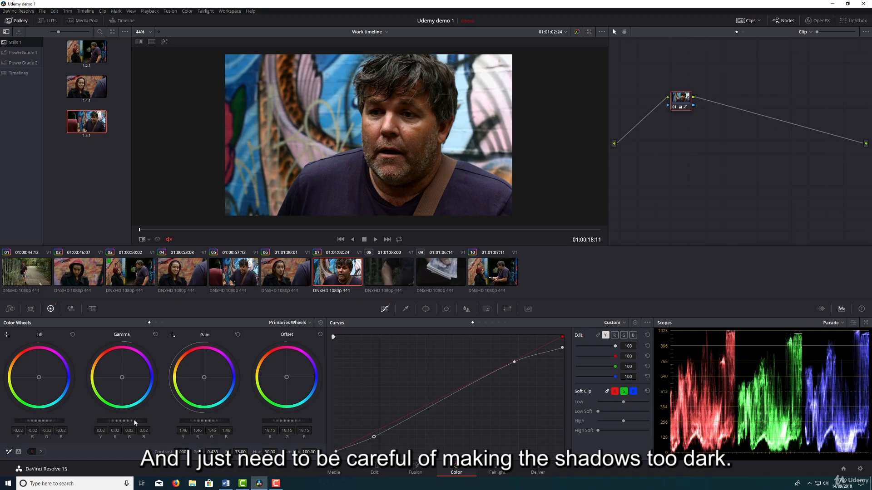
left_click_drag(135, 422, 141, 423)
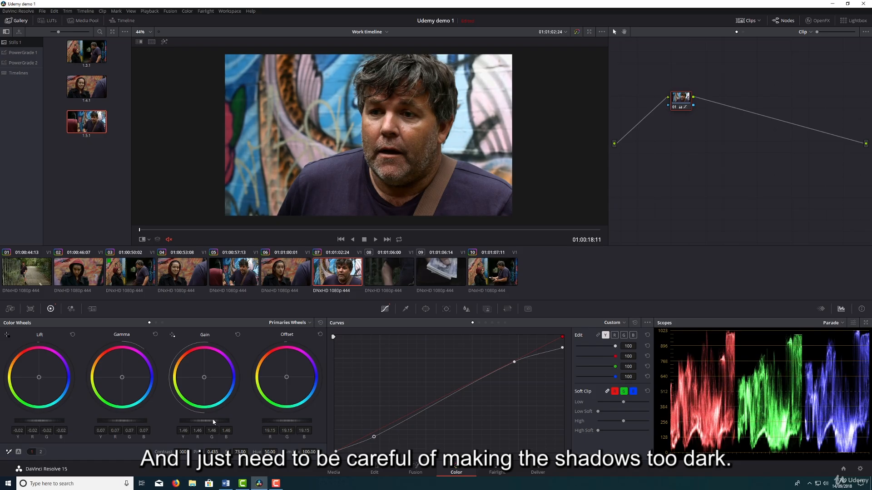
left_click_drag(213, 421, 211, 422)
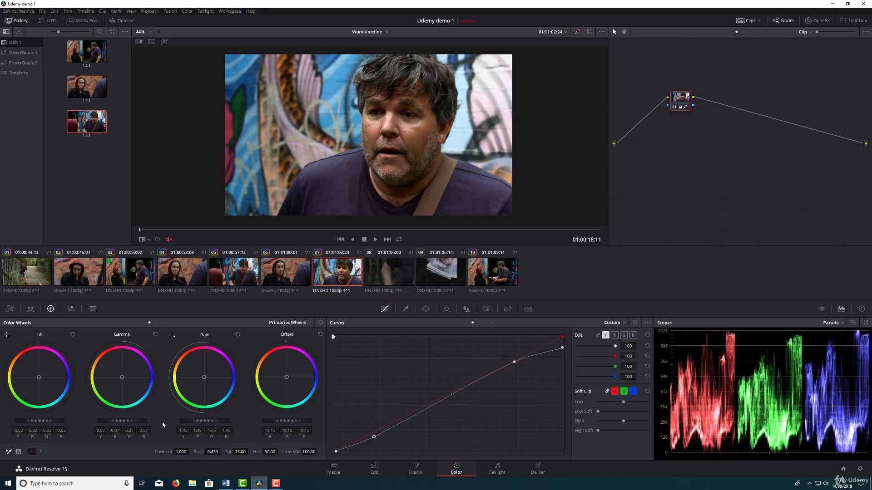
left_click_drag(132, 421, 135, 420)
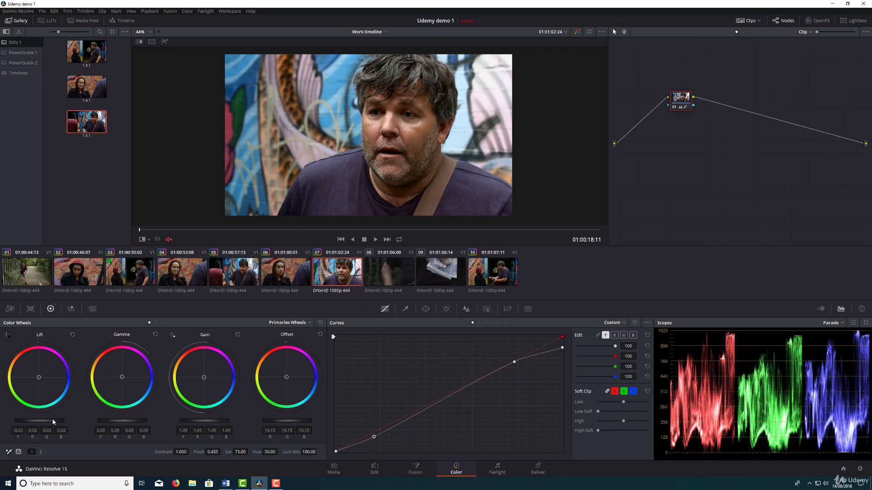
left_click_drag(48, 421, 46, 421)
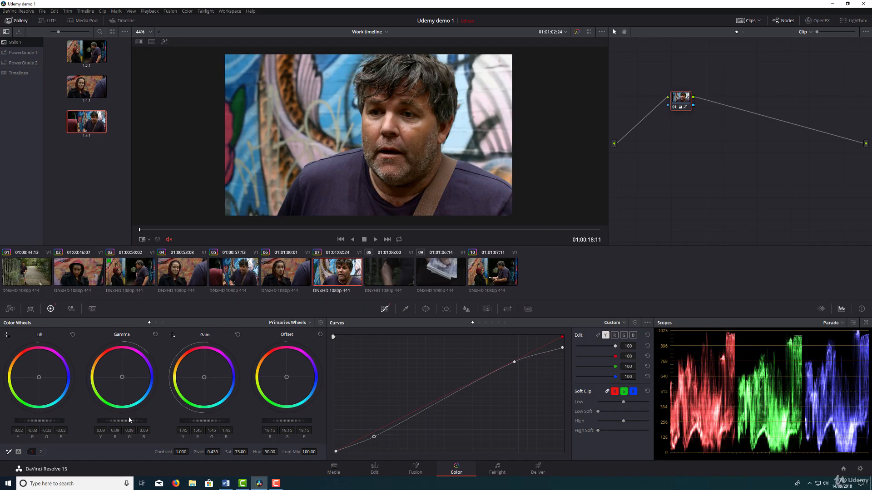
left_click_drag(129, 416, 126, 415)
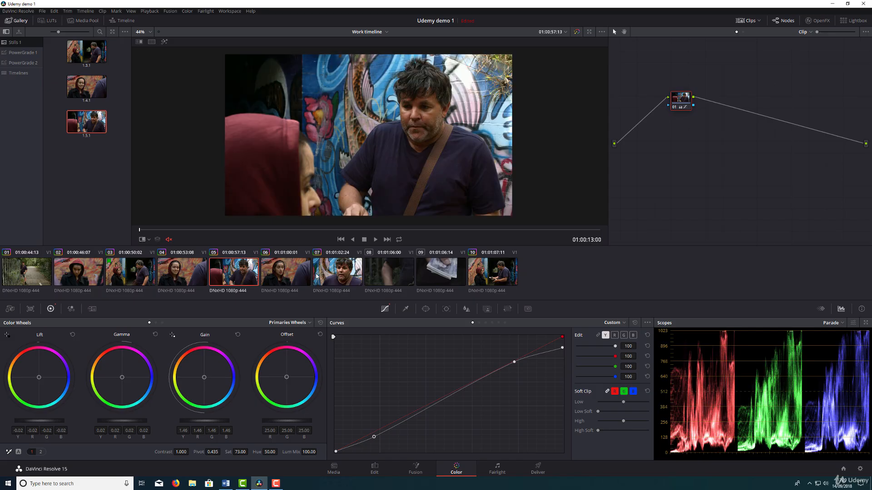
Compare clip 07 against the clip 05 still with a reference wipe, and turn the wipe off.
key("ctrl+w")
left_click_drag(286, 144, 411, 150)
right_click(359, 134)
left_click(386, 177)
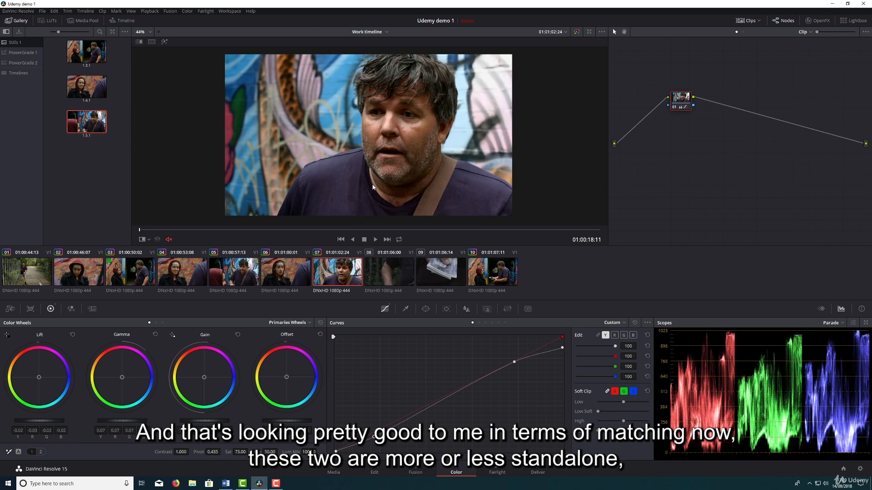
Set clip 08's contrast with lift at -0.02, gain at 1.53 and gamma at 0.04.
left_click(448, 276)
left_click(394, 278)
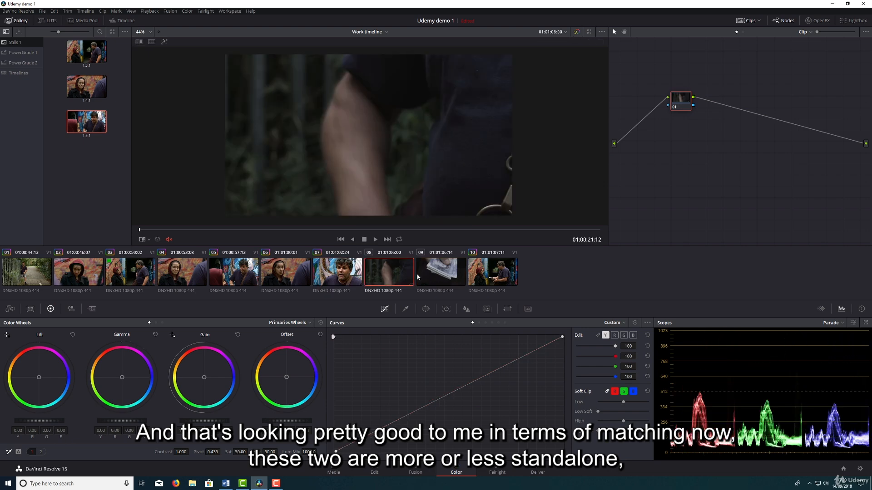
left_click(419, 277)
left_click(389, 264)
left_click_drag(62, 423, 51, 423)
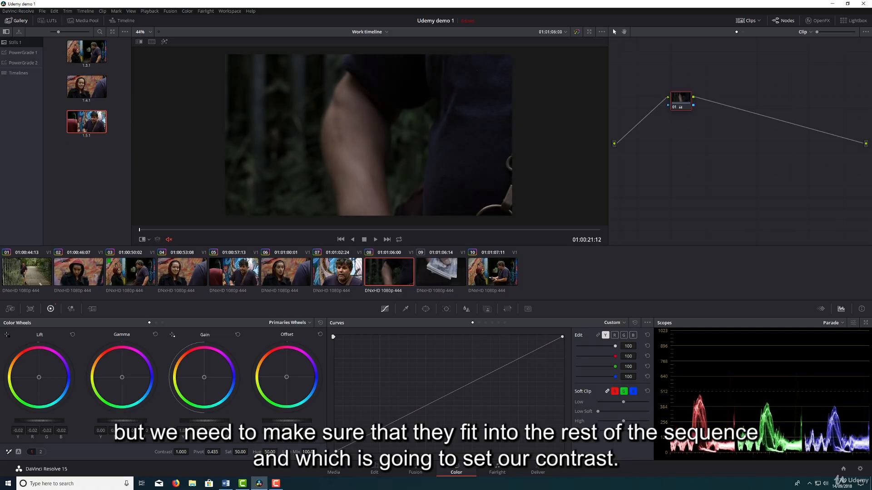
left_click_drag(194, 422, 227, 422)
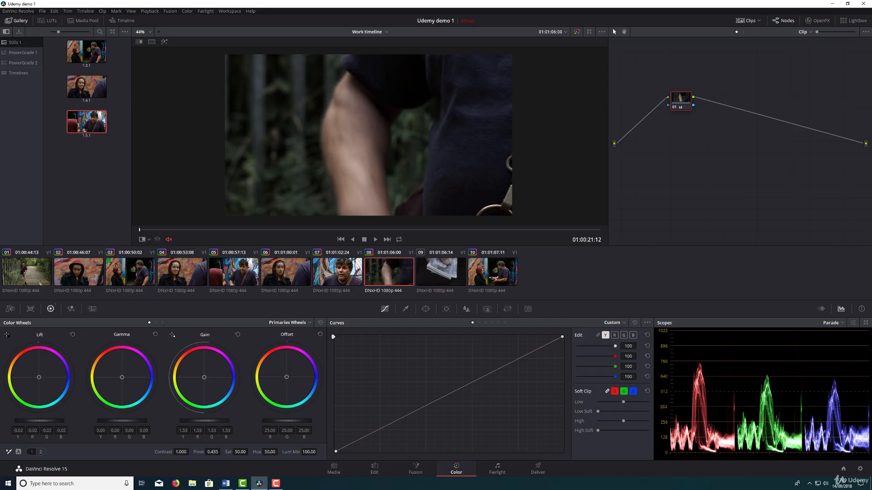
left_click_drag(106, 422, 120, 422)
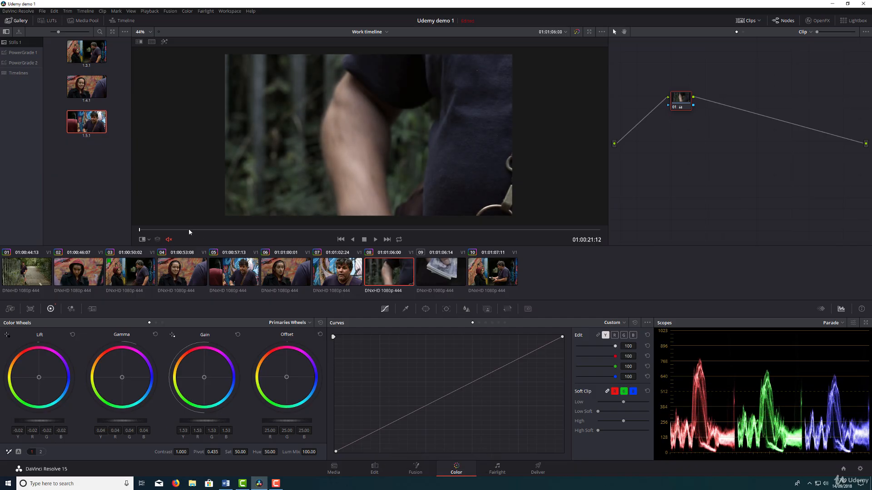
At the wallet frame in clip 08, raise the saturation to 77 and set the gain to 1.39.
left_click_drag(189, 228, 412, 228)
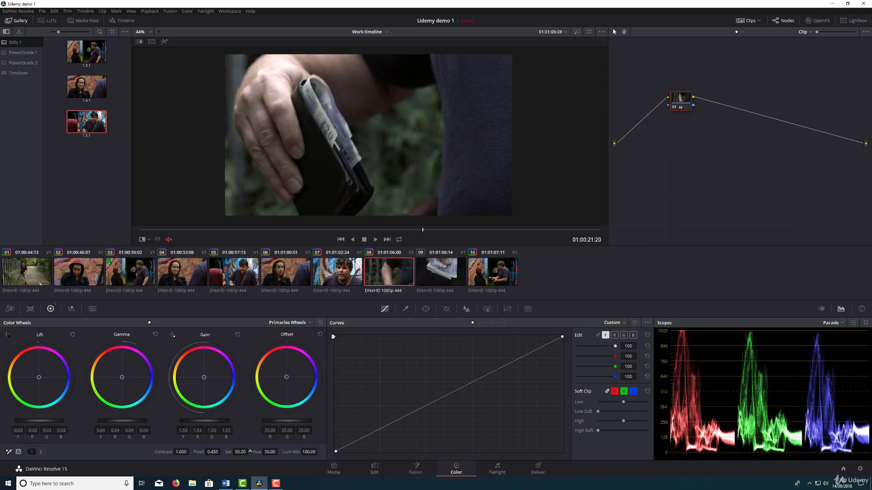
left_click_drag(249, 451, 249, 451)
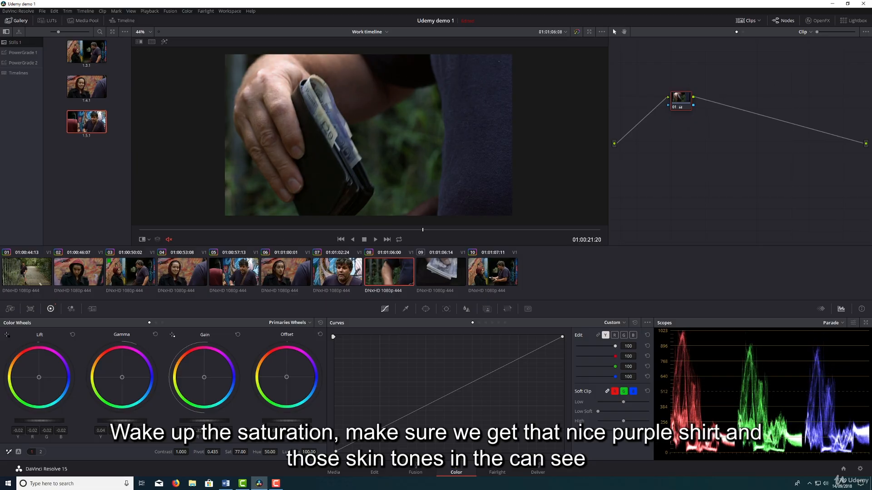
left_click_drag(204, 421, 211, 421)
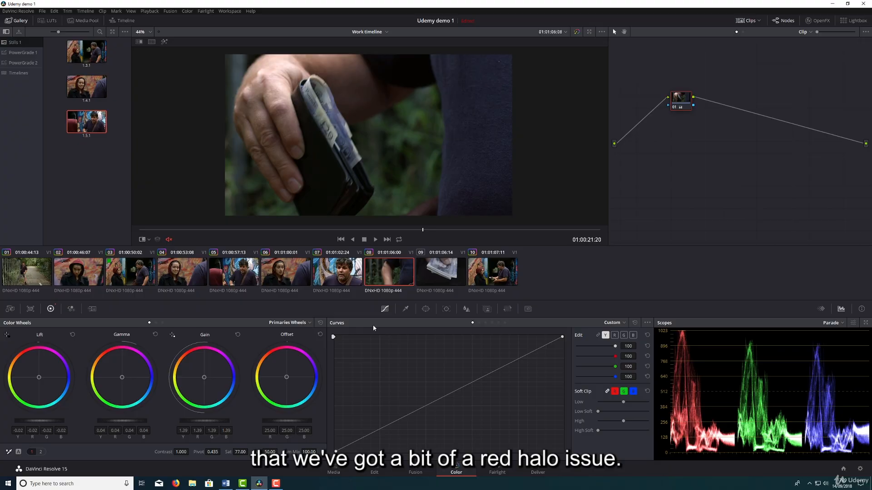
Reduce the red halo in clip 08 by anchoring the red curve's upper part and lowering its white end point, and check the rest of the clip.
left_click(615, 335)
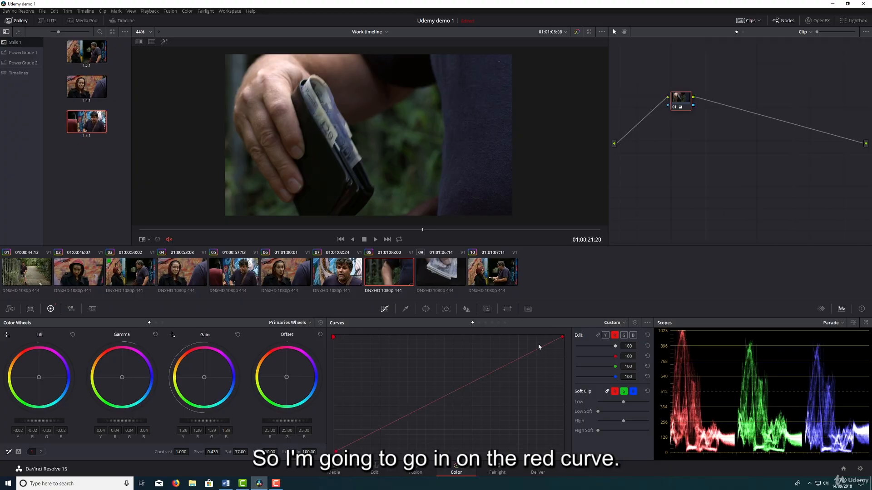
left_click(506, 367)
left_click_drag(562, 337, 564, 345)
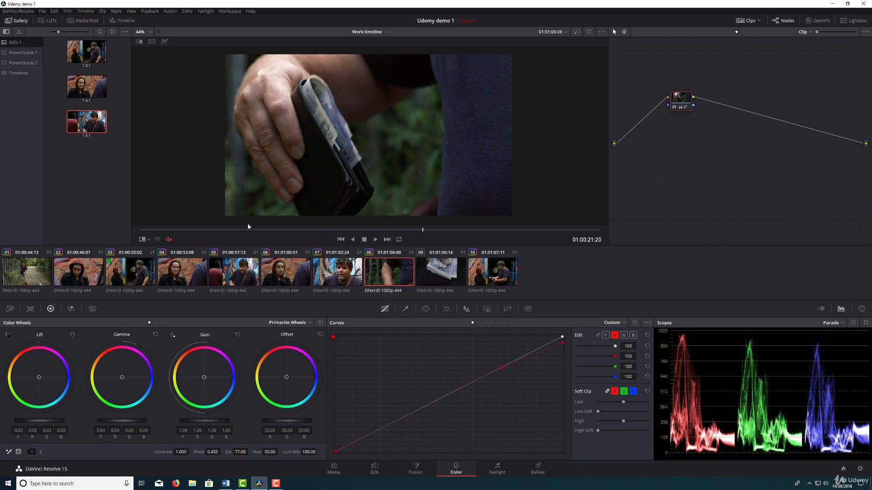
left_click_drag(247, 224, 580, 227)
left_click(346, 265)
left_click(385, 268)
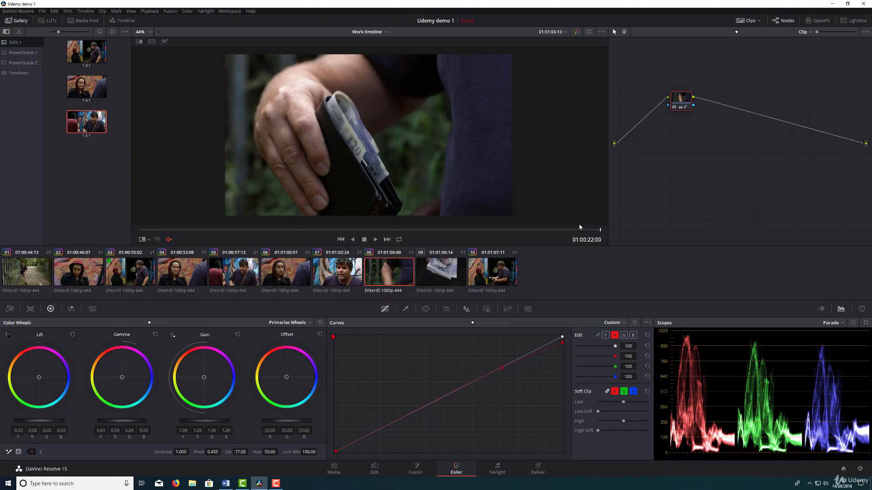
Try copying clip 08's grade onto the banknote shot in clip 09.
left_click(439, 275)
left_click_drag(325, 230, 534, 229)
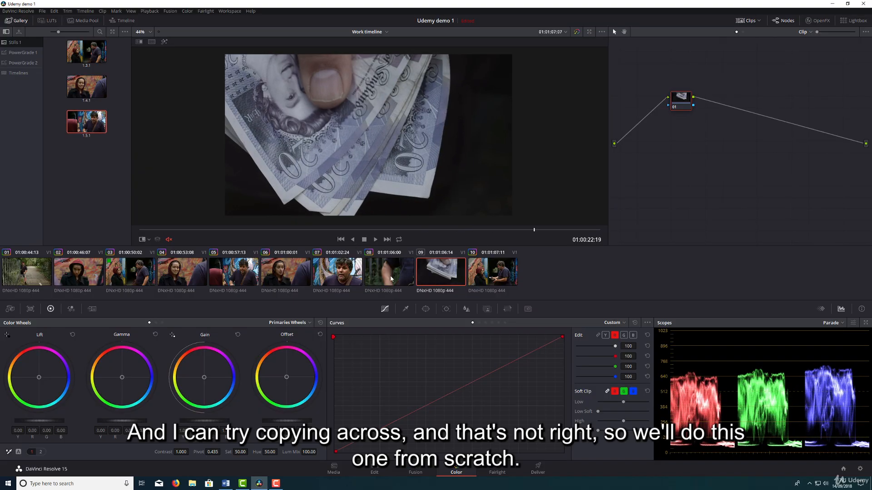
middle_click(391, 279)
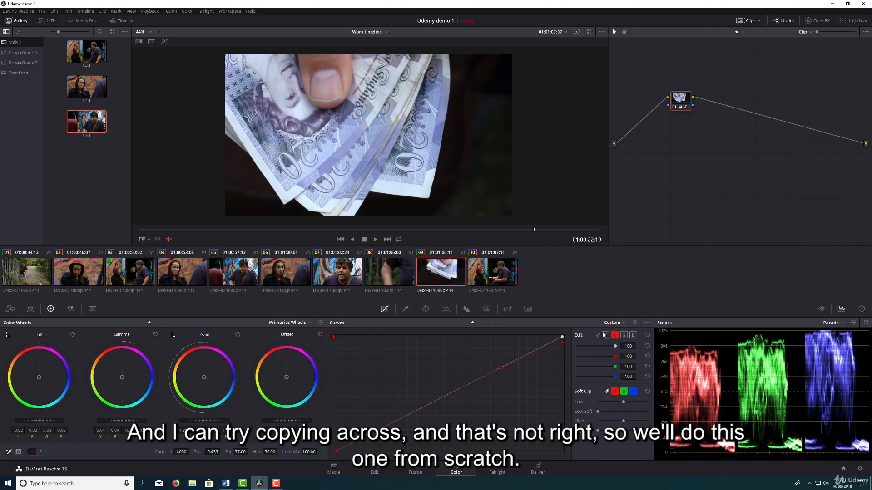
Reset clip 09's custom curves and its entire grade, and move its node nearer the source input.
left_click(636, 323)
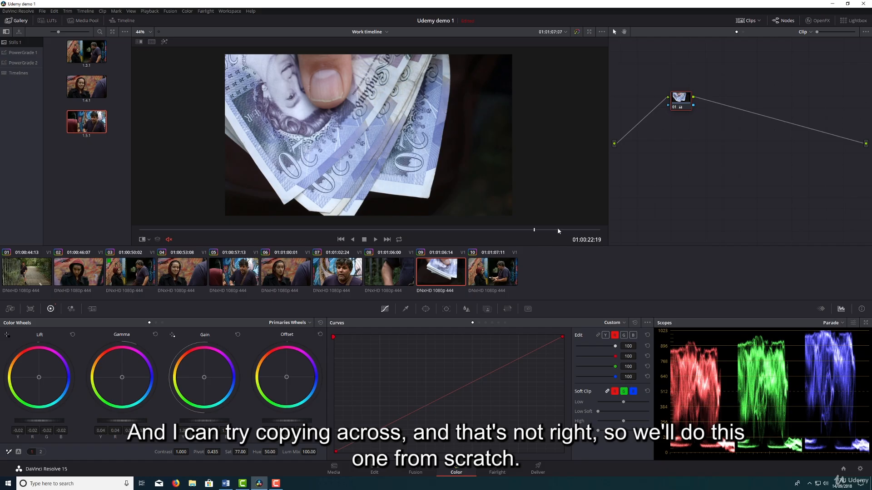
right_click(655, 139)
left_click(681, 143)
left_click_drag(683, 101, 644, 108)
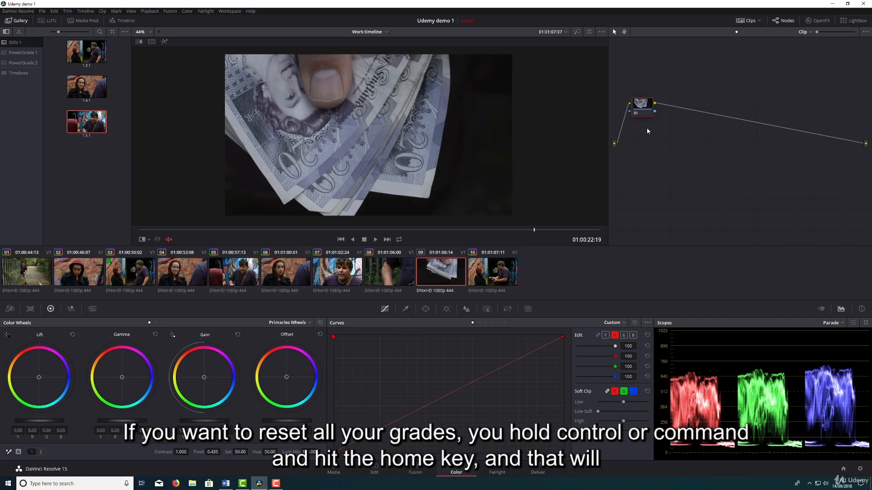
left_click_drag(648, 105, 646, 105)
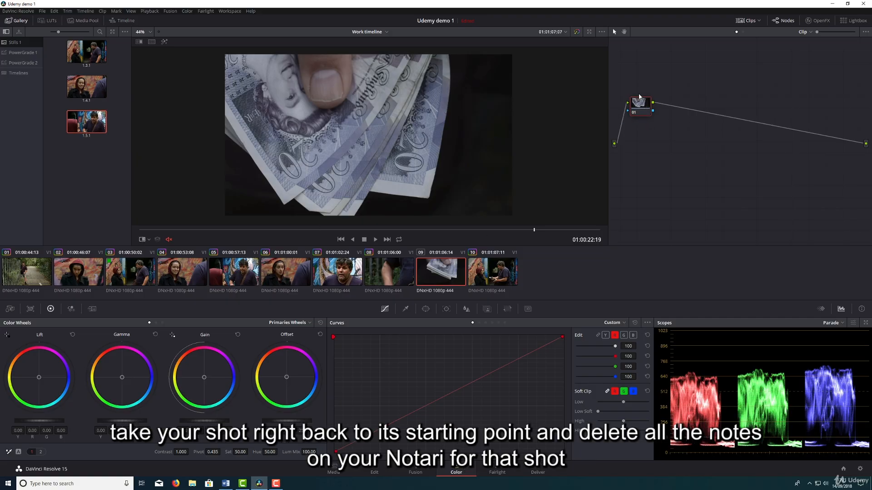
left_click_drag(640, 97, 639, 92)
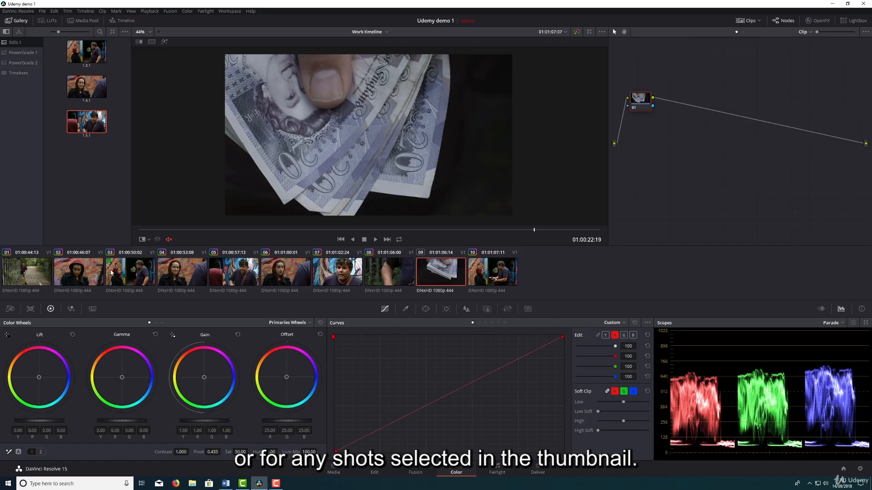
left_click_drag(640, 100, 638, 106)
Grade the banknotes in clip 09 with lift -0.02, gamma 0.05 and gain 1.30, warming the gain balance slightly to neutralise the blue whites.
left_click_drag(57, 421, 49, 421)
left_click_drag(197, 421, 223, 421)
left_click_drag(108, 423, 113, 423)
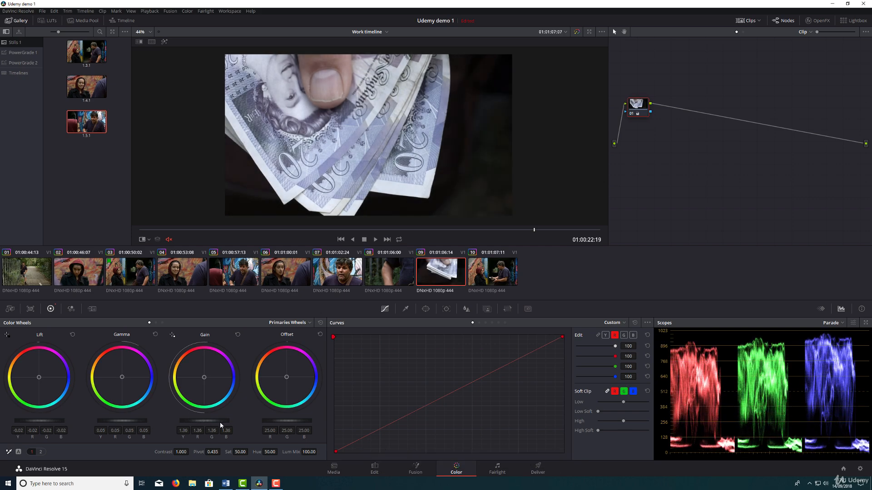
left_click_drag(220, 424, 218, 425)
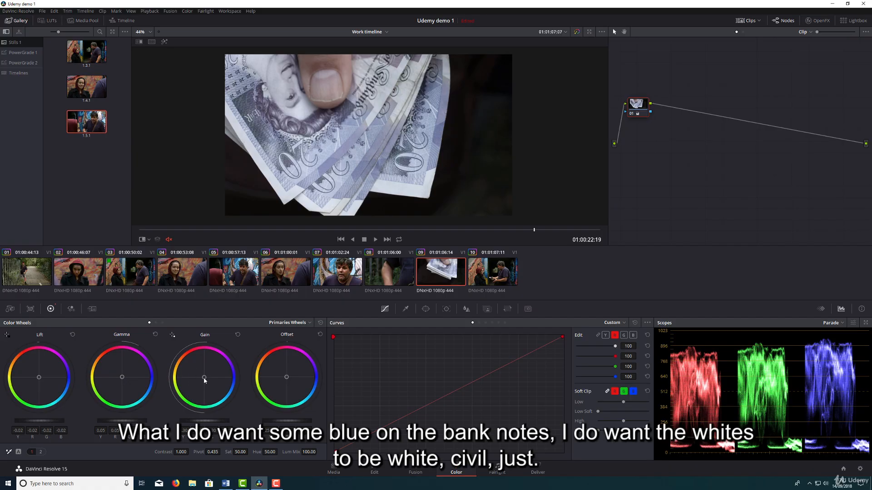
left_click_drag(204, 381, 203, 377)
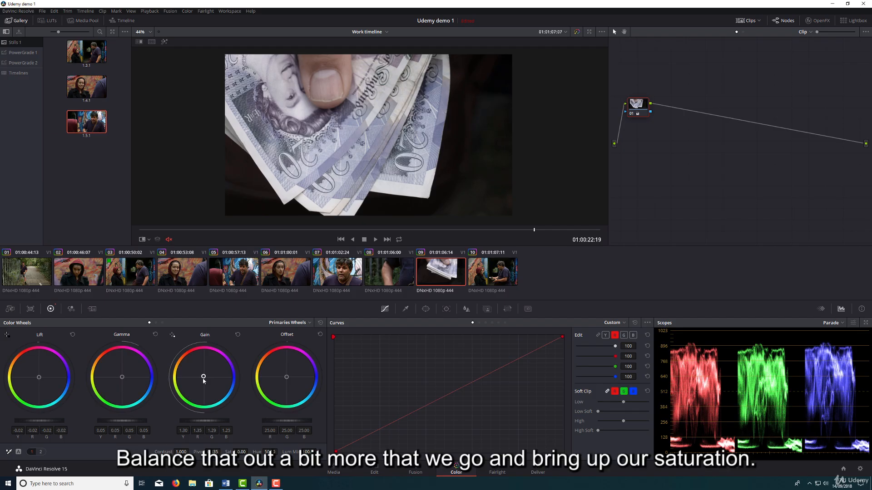
Fine-tune clip 09's primaries to saturation 79, gamma 0.06 and gain 1.25.
left_click_drag(249, 452, 252, 452)
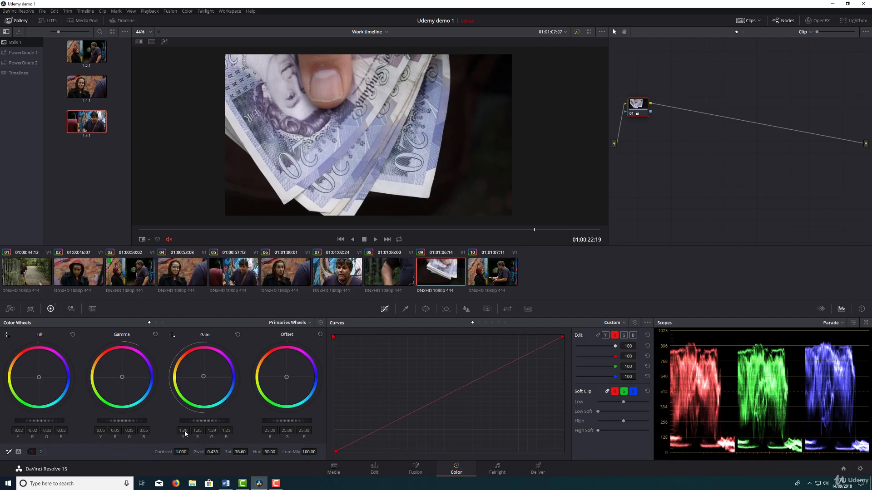
left_click_drag(129, 424, 132, 424)
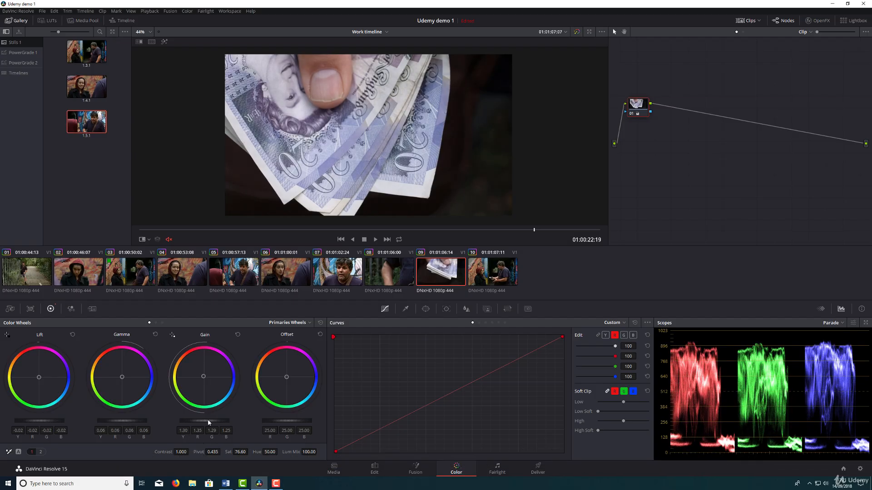
left_click_drag(209, 422, 204, 422)
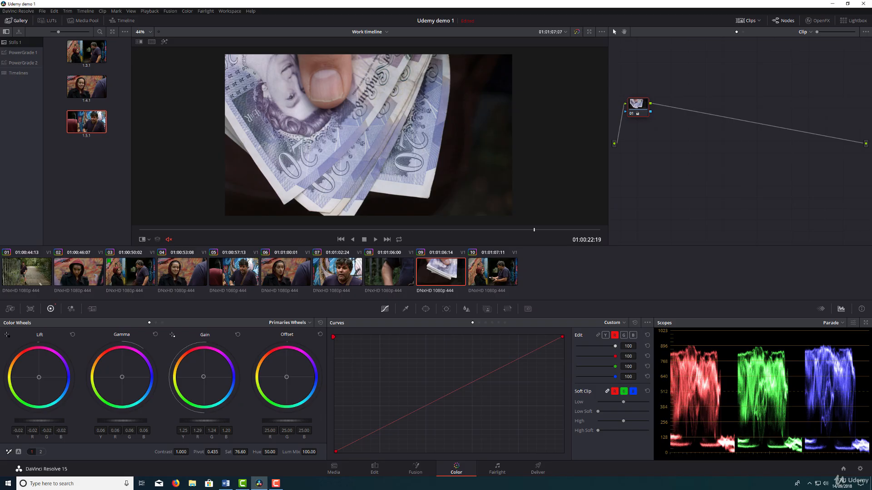
left_click_drag(236, 459, 242, 458)
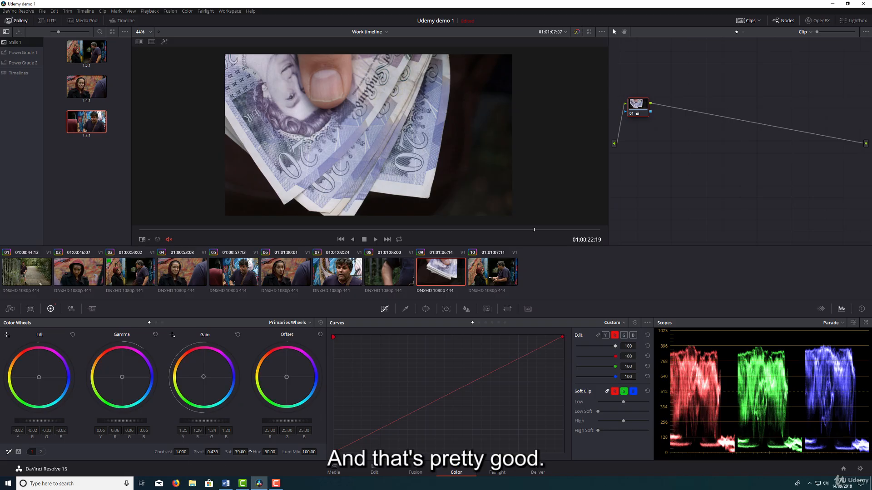
Save the project and play the whole graded sequence full screen from the start of clip 01.
left_click(41, 272)
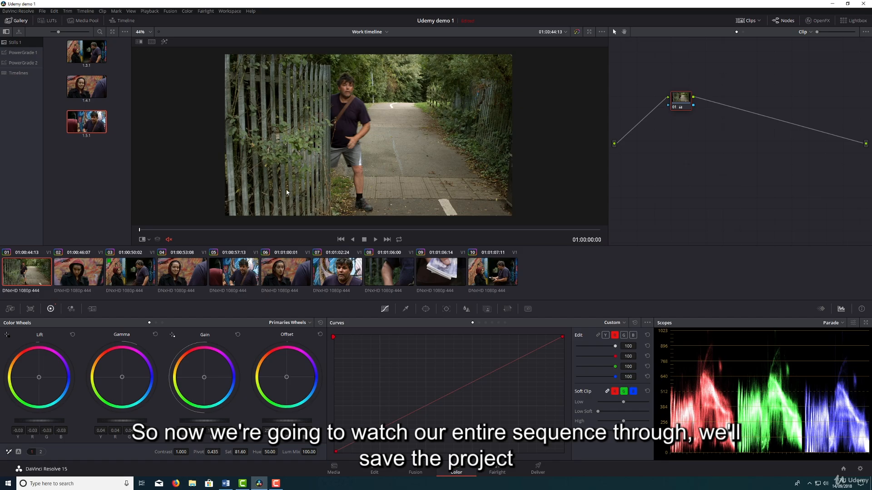
key("ctrl+s")
key("ctrl+f")
key("space")
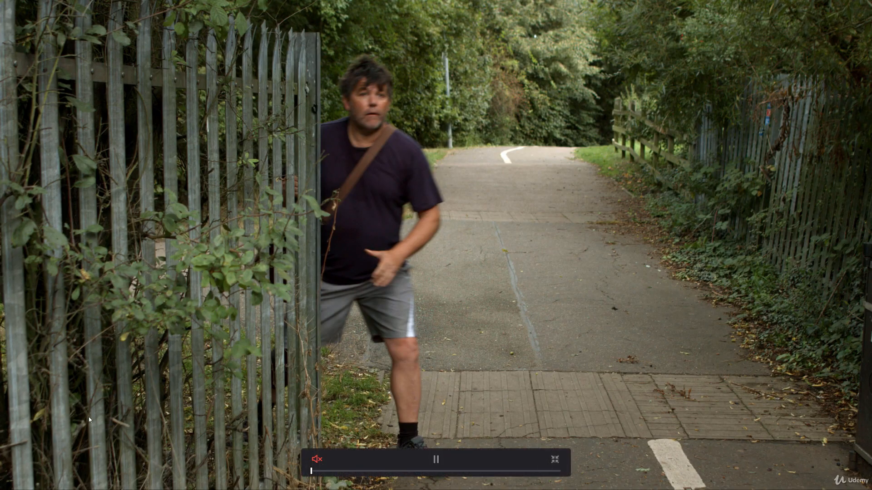